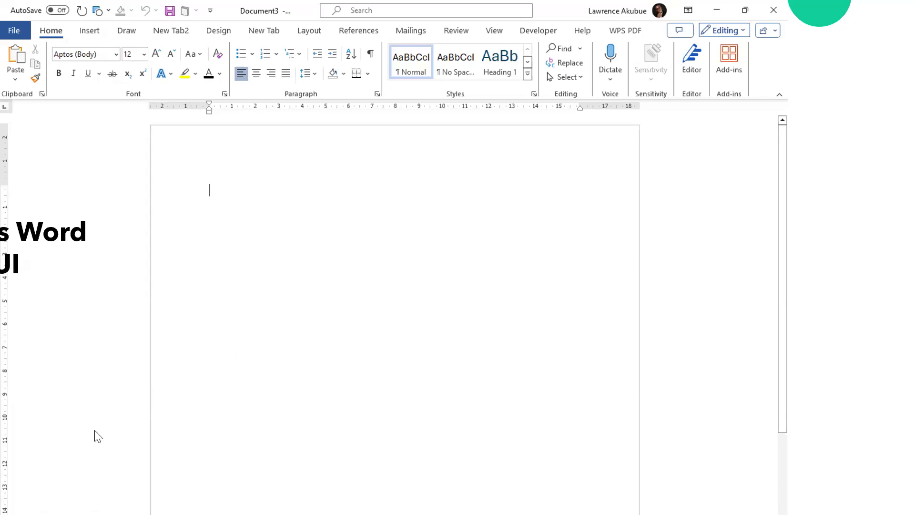
Step: End the slide show and return to the blank Word document
{"action": "right_click", "coordinate": [374, 422]}
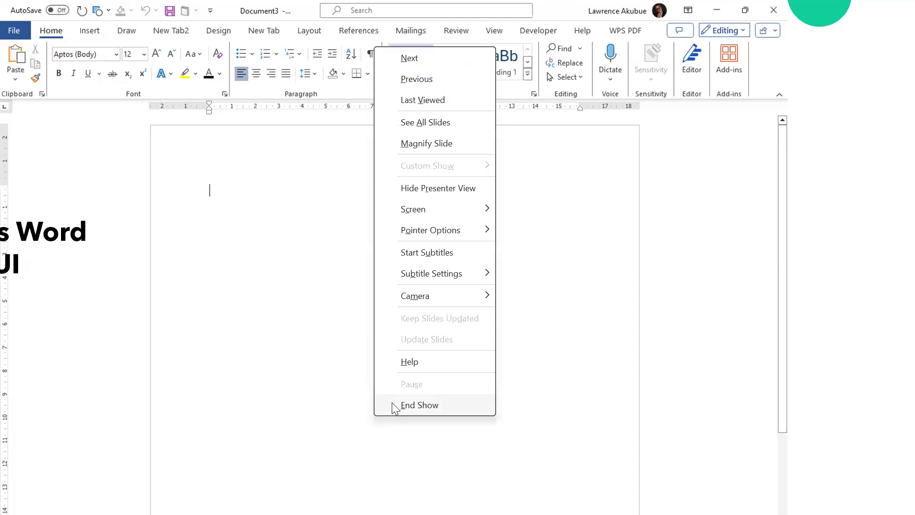
{"action": "left_click", "coordinate": [395, 406]}
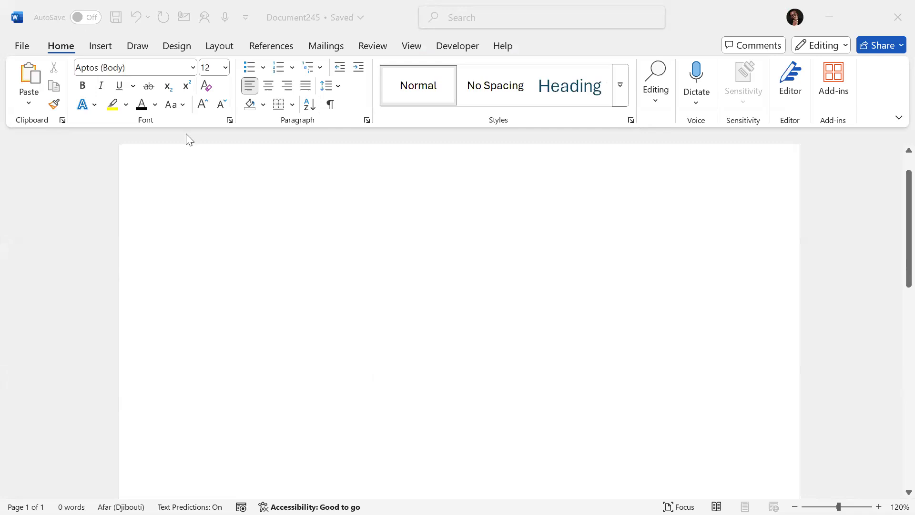
{"action": "left_click", "coordinate": [19, 25]}
{"action": "left_click", "coordinate": [303, 170]}
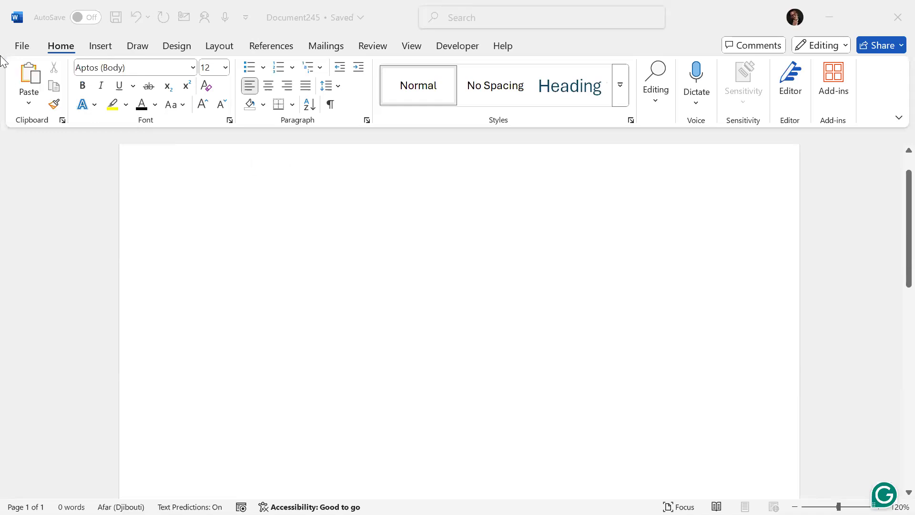
{"action": "left_click", "coordinate": [22, 49]}
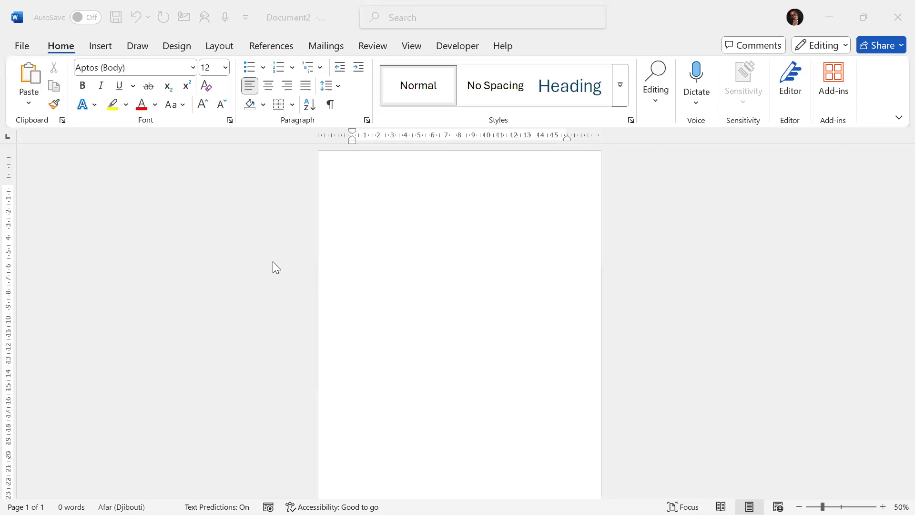
Step: Explore the Microsoft Search suggestions and the File backstage view, then return to the document
{"action": "scroll", "coordinate": [272, 262], "scroll_direction": "up", "scroll_amount": 5, "text": "ctrl"}
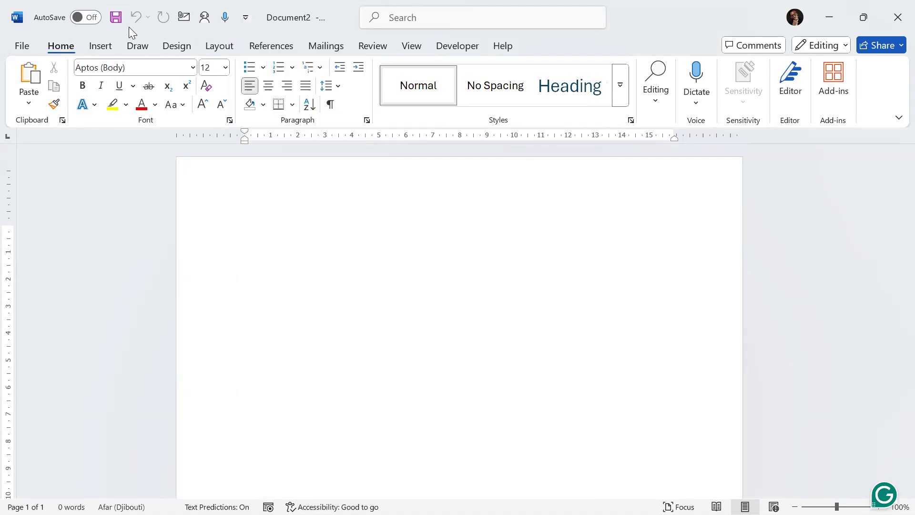
{"action": "left_click", "coordinate": [401, 21]}
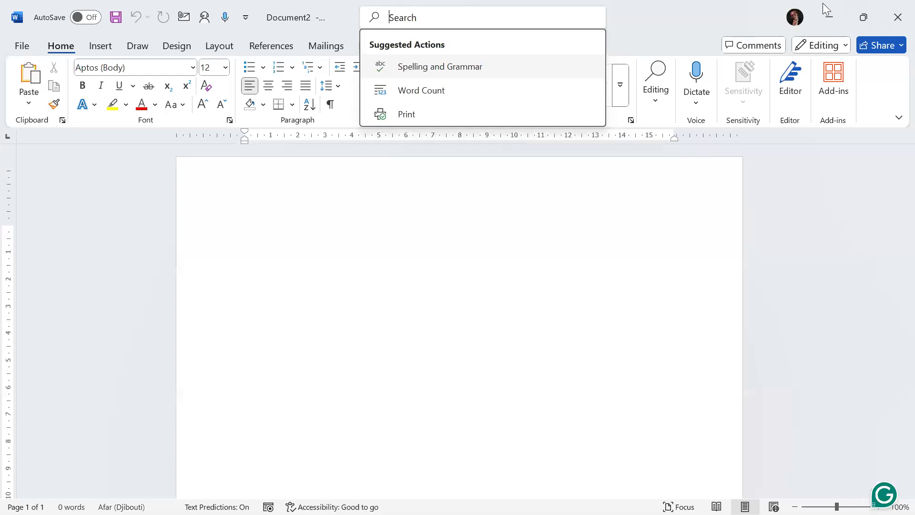
{"action": "left_click", "coordinate": [719, 20]}
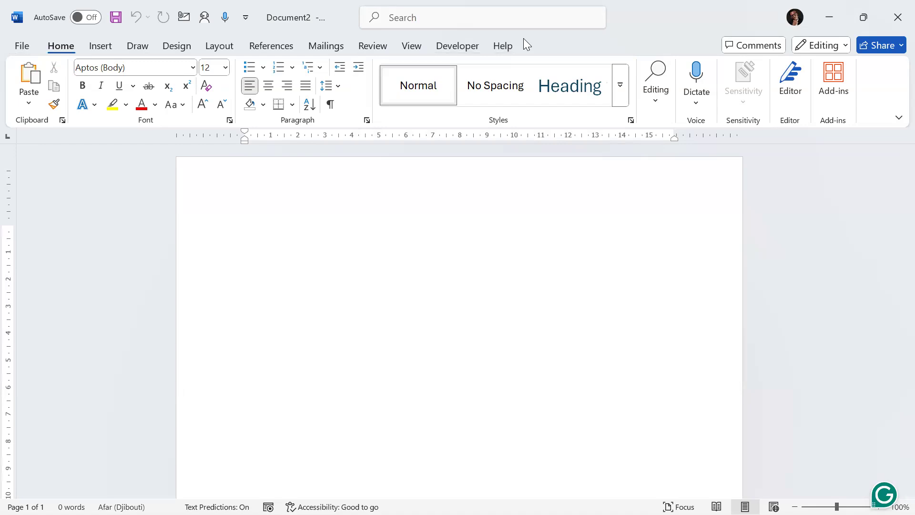
{"action": "left_click", "coordinate": [21, 47]}
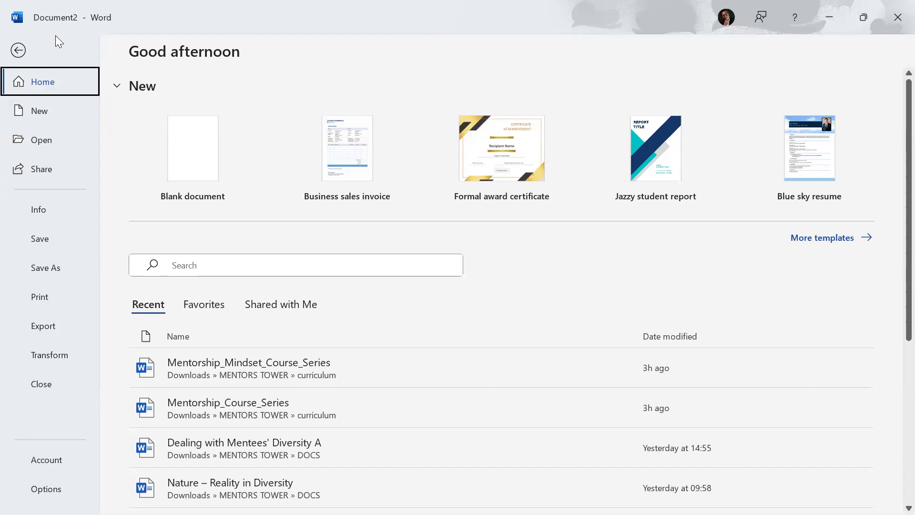
{"action": "left_click", "coordinate": [19, 48]}
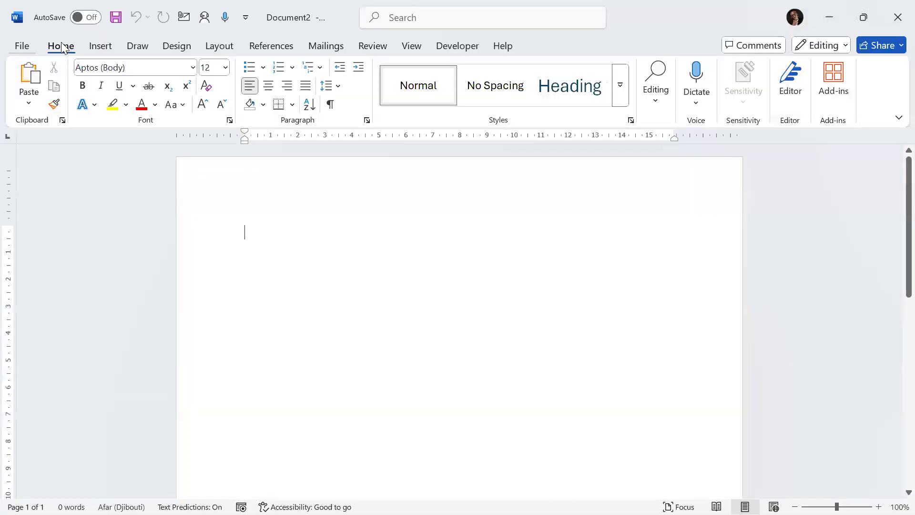
Step: Browse the Insert, Draw, Design, Layout, References, Mailings and Review tabs, returning to Home
{"action": "left_click", "coordinate": [101, 48]}
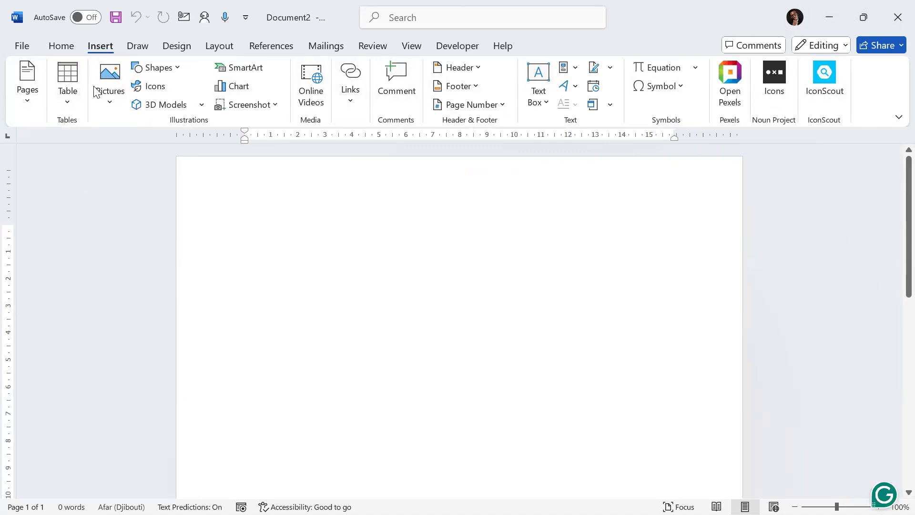
{"action": "left_click", "coordinate": [141, 48]}
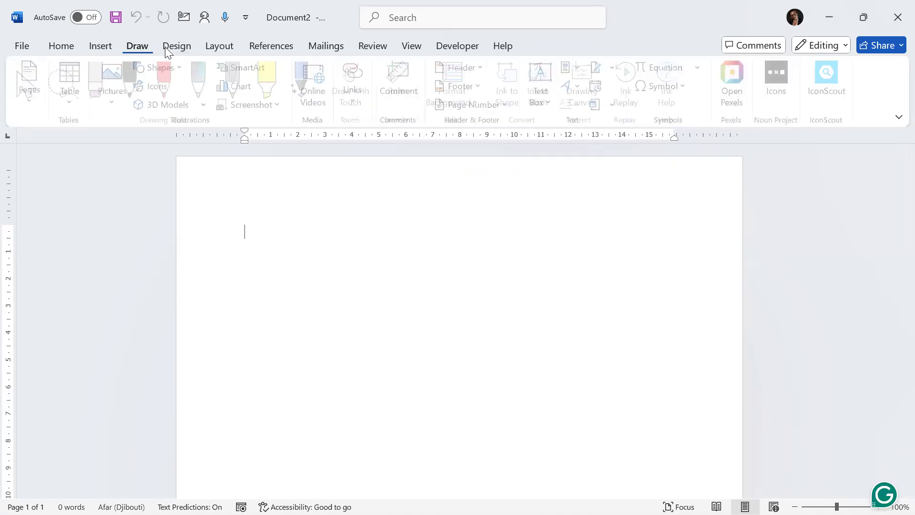
{"action": "left_click", "coordinate": [177, 47]}
{"action": "left_click", "coordinate": [231, 49]}
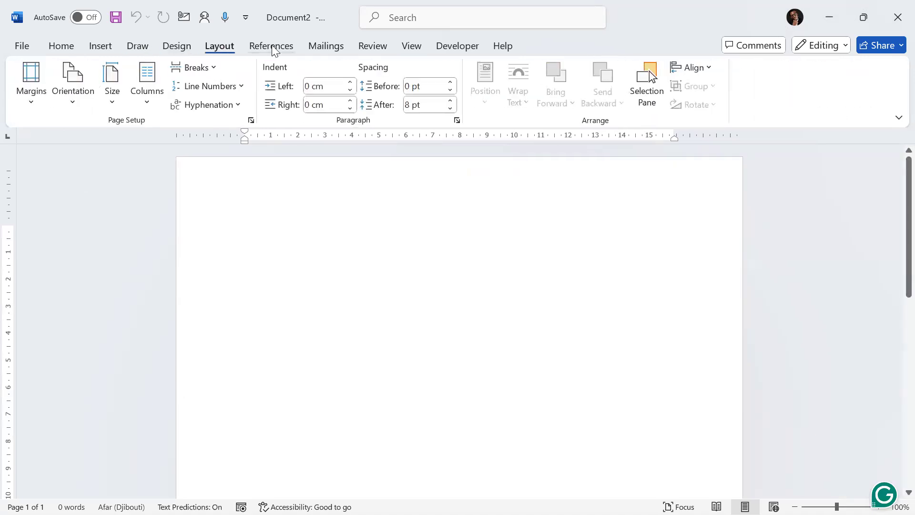
{"action": "left_click", "coordinate": [327, 46]}
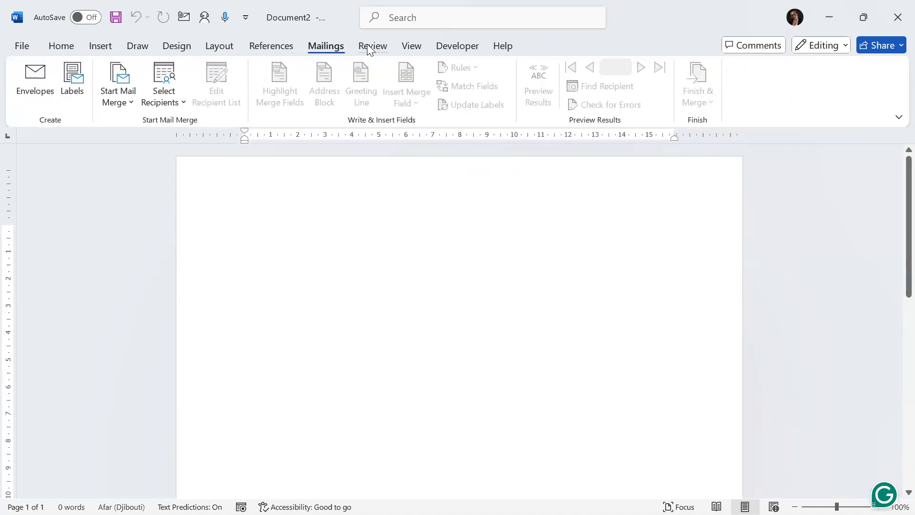
{"action": "left_click", "coordinate": [368, 45]}
{"action": "left_click", "coordinate": [69, 47]}
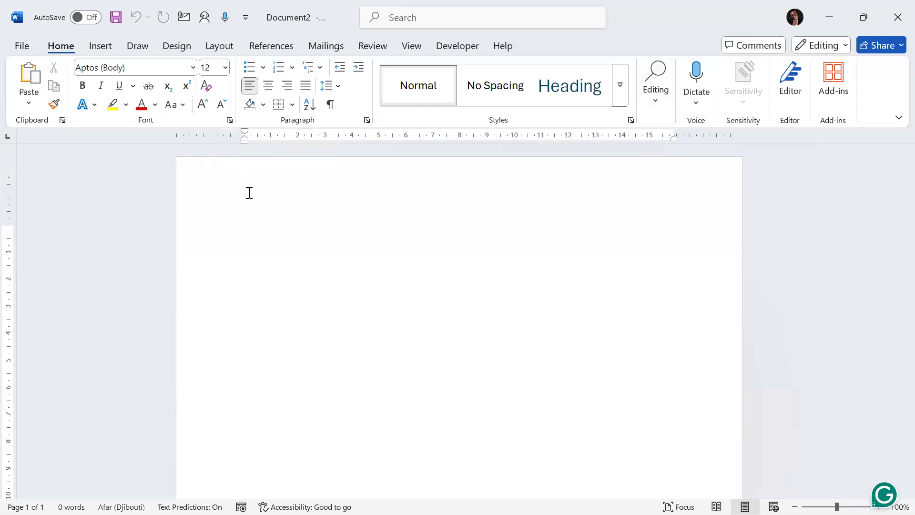
Step: Scroll through the blank page and zoom the view out with the zoom controls
{"action": "scroll", "coordinate": [250, 209], "scroll_direction": "down", "scroll_amount": 1}
{"action": "scroll", "coordinate": [250, 229], "scroll_direction": "down", "scroll_amount": 5}
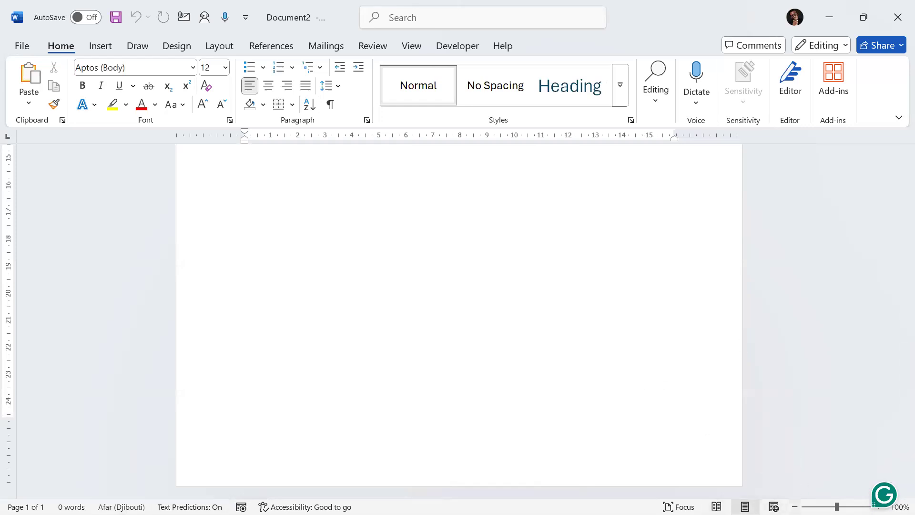
{"action": "left_click", "coordinate": [795, 507]}
{"action": "left_click", "coordinate": [794, 507]}
{"action": "left_click", "coordinate": [795, 506]}
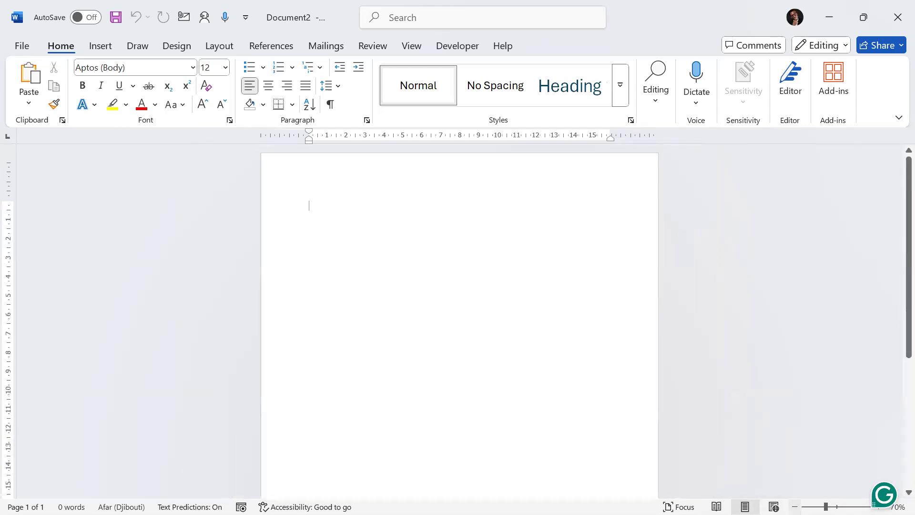
{"action": "left_click_drag", "start_coordinate": [826, 506], "coordinate": [837, 507]}
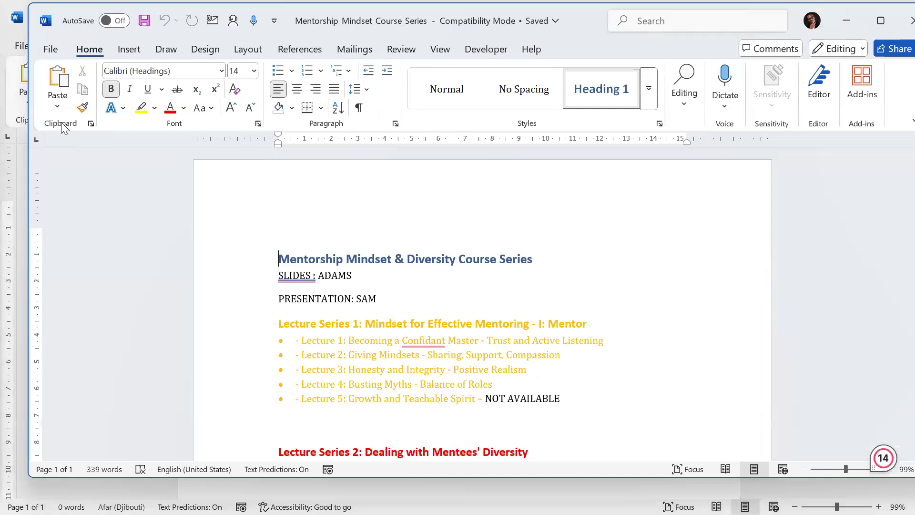
Step: Open the Clipboard pane in the course series document
{"action": "left_click", "coordinate": [57, 106]}
{"action": "left_click", "coordinate": [58, 112]}
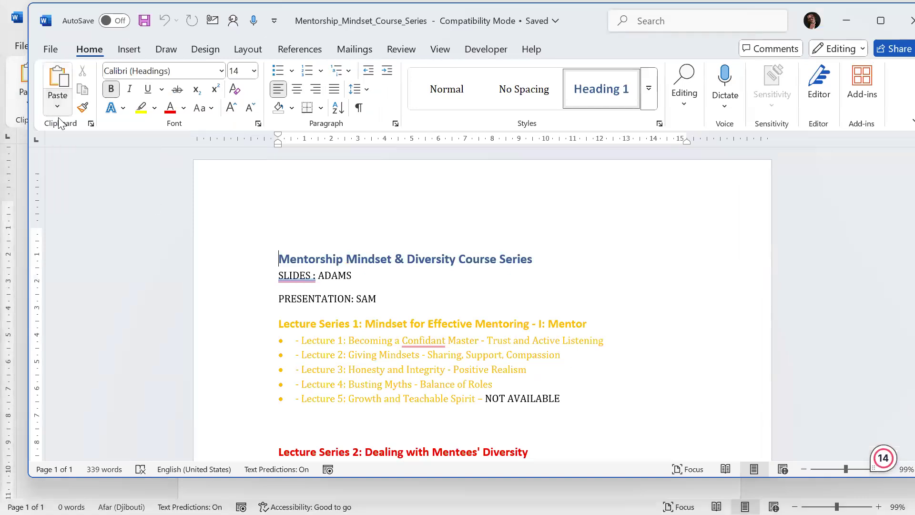
{"action": "left_click", "coordinate": [91, 124]}
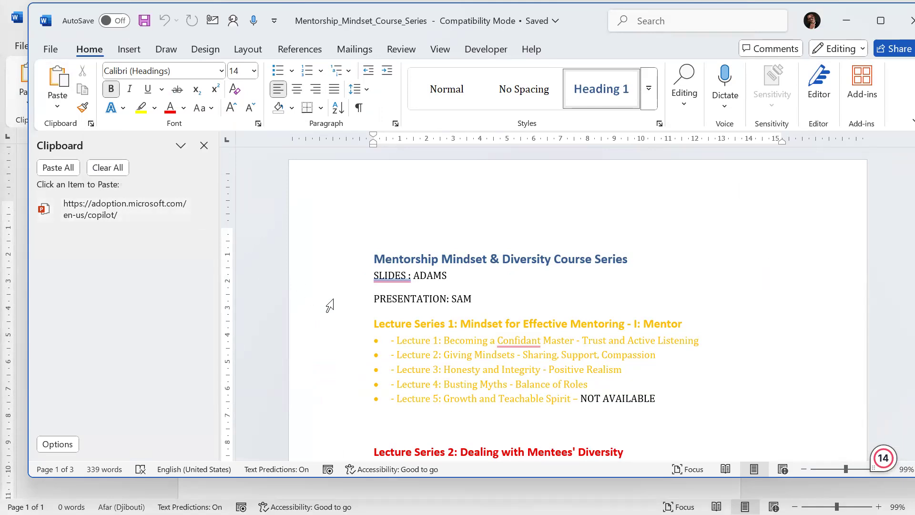
Step: Copy the title "Mentorship Mindset & Diversity Course Series" to the clipboard
{"action": "left_click_drag", "start_coordinate": [375, 258], "coordinate": [631, 258]}
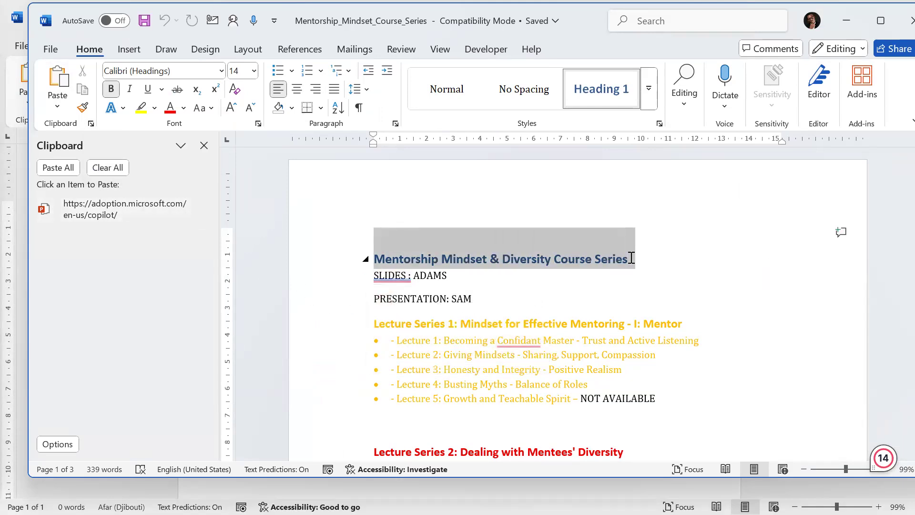
{"action": "right_click", "coordinate": [574, 259]}
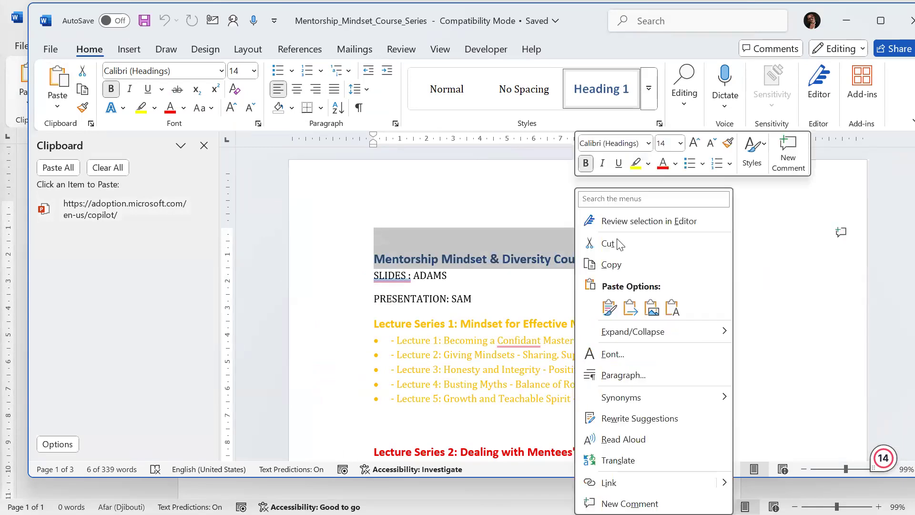
{"action": "left_click", "coordinate": [615, 264]}
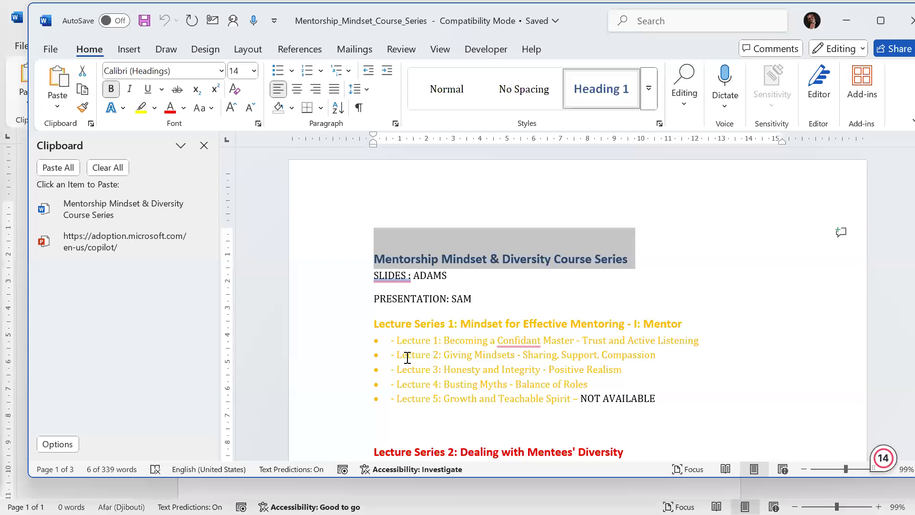
Step: Copy the "Lecture 2: Giving Mindsets - Sharing, Support, Compassion" line to the clipboard
{"action": "left_click_drag", "start_coordinate": [399, 355], "coordinate": [621, 359]}
{"action": "right_click", "coordinate": [609, 356]}
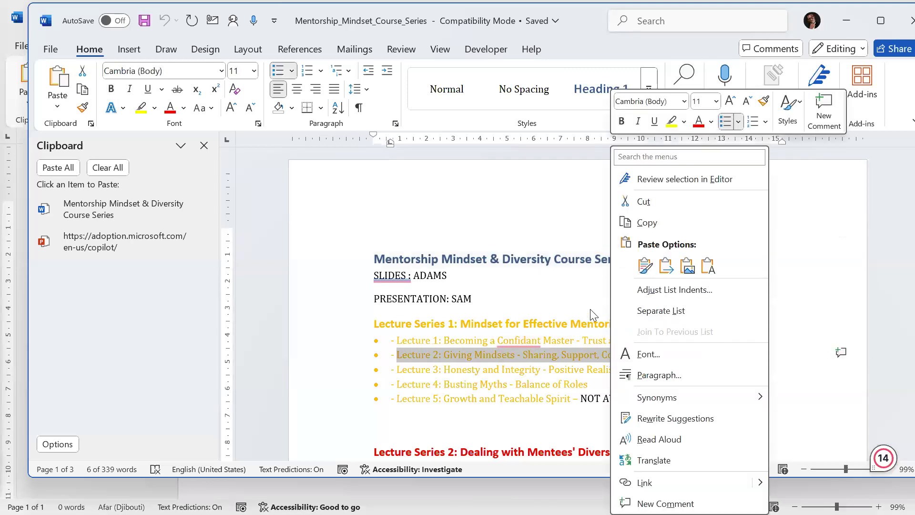
{"action": "left_click", "coordinate": [671, 225]}
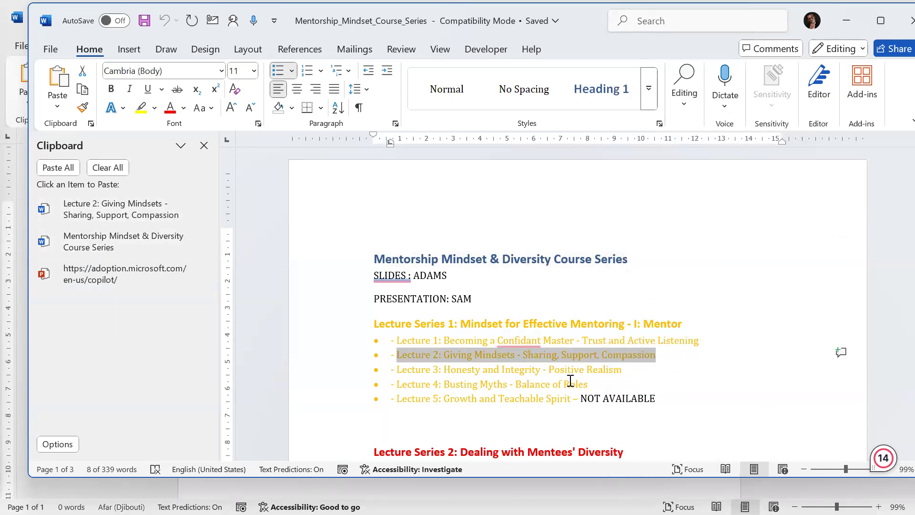
Step: Copy the "PRESENTATION: NNEOMA" line under Lecture Series 2 to the clipboard
{"action": "scroll", "coordinate": [495, 340], "scroll_direction": "down", "scroll_amount": 5}
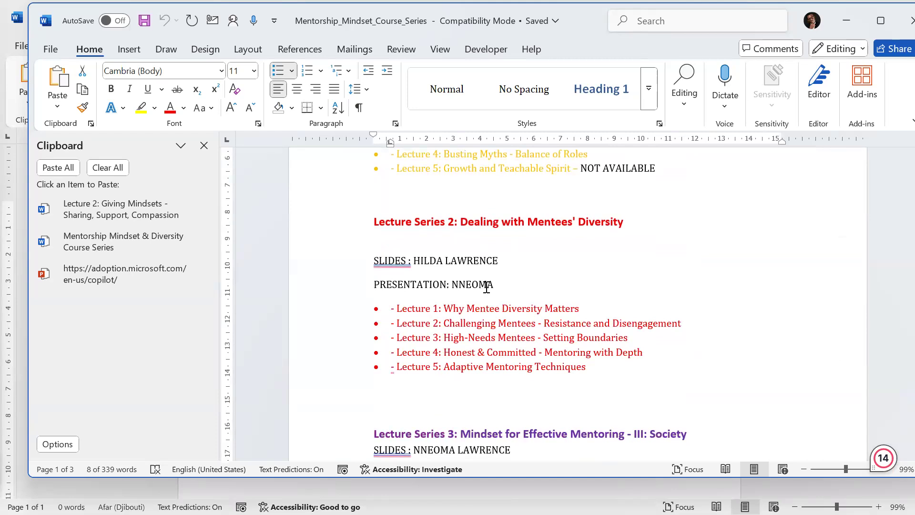
{"action": "triple_click", "coordinate": [415, 287]}
{"action": "right_click", "coordinate": [399, 288]}
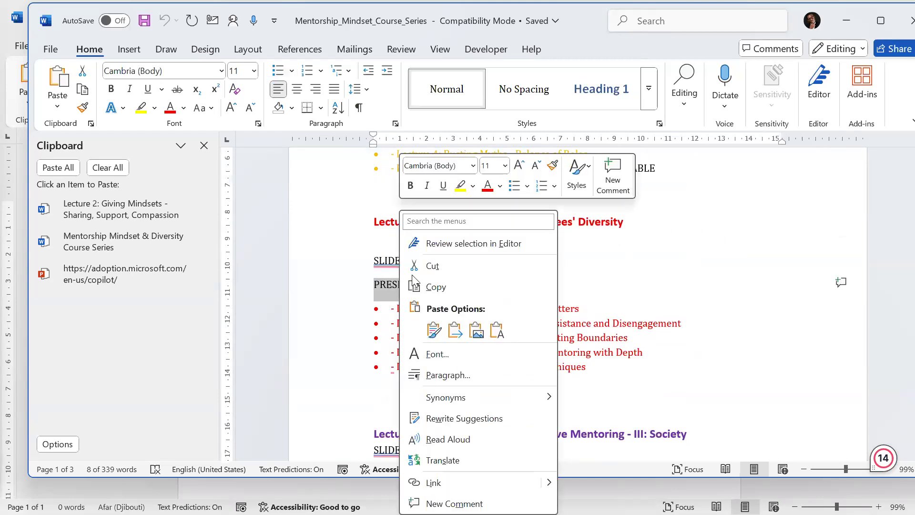
{"action": "left_click", "coordinate": [439, 288]}
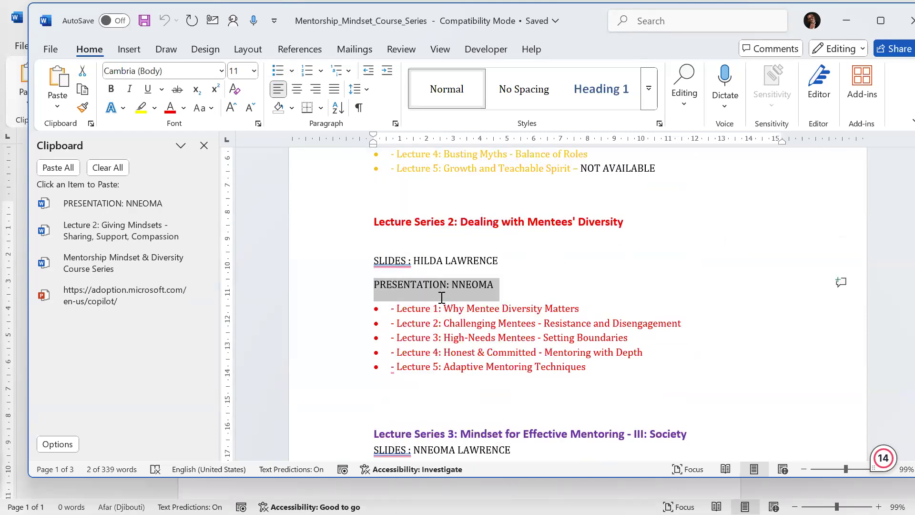
Step: Paste the "PRESENTATION: NNEOMA" clipboard item below the Lecture Series 3 list
{"action": "scroll", "coordinate": [440, 293], "scroll_direction": "down", "scroll_amount": 4}
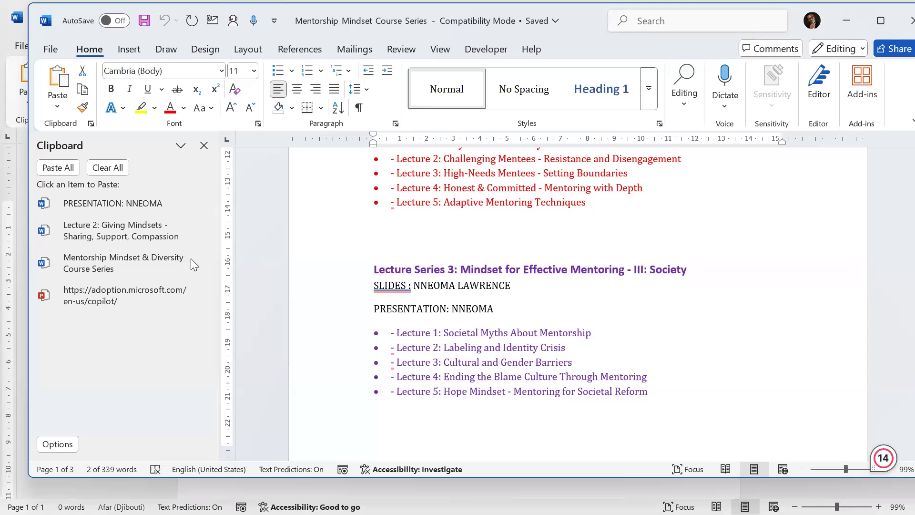
{"action": "left_click", "coordinate": [431, 421]}
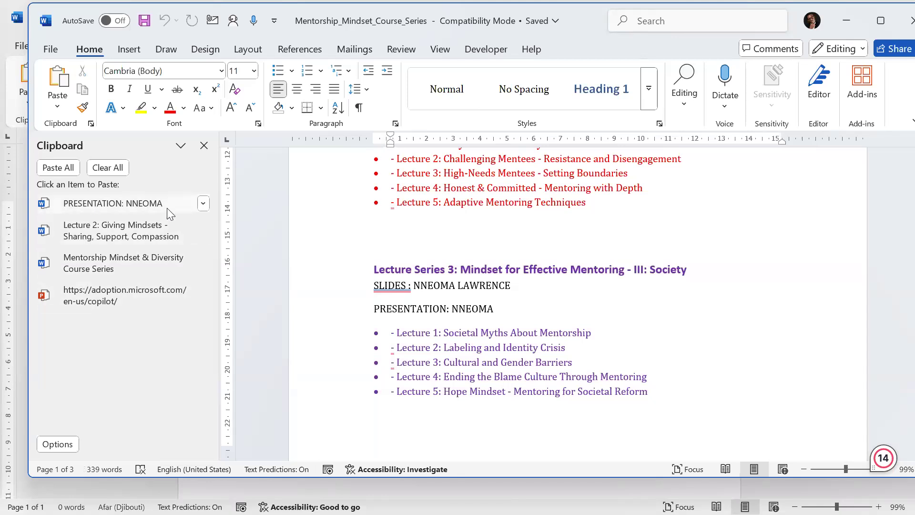
{"action": "left_click", "coordinate": [203, 204]}
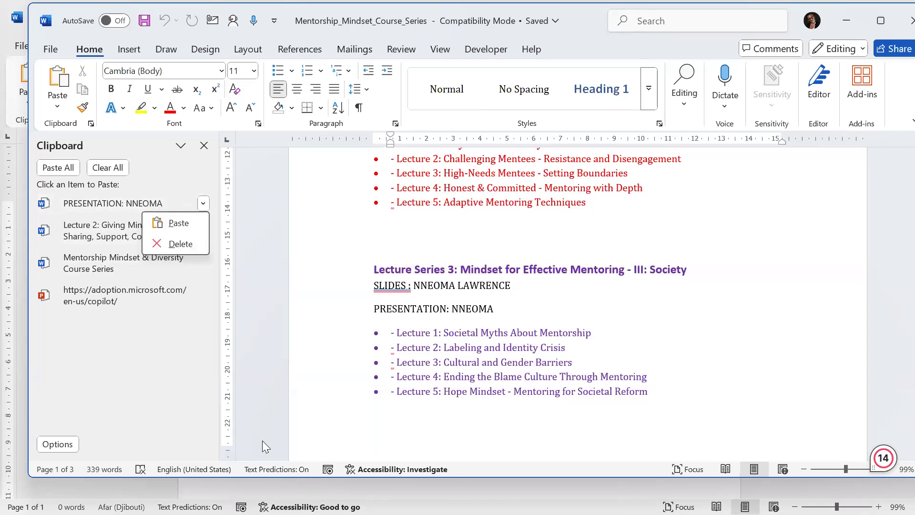
{"action": "left_click", "coordinate": [177, 225]}
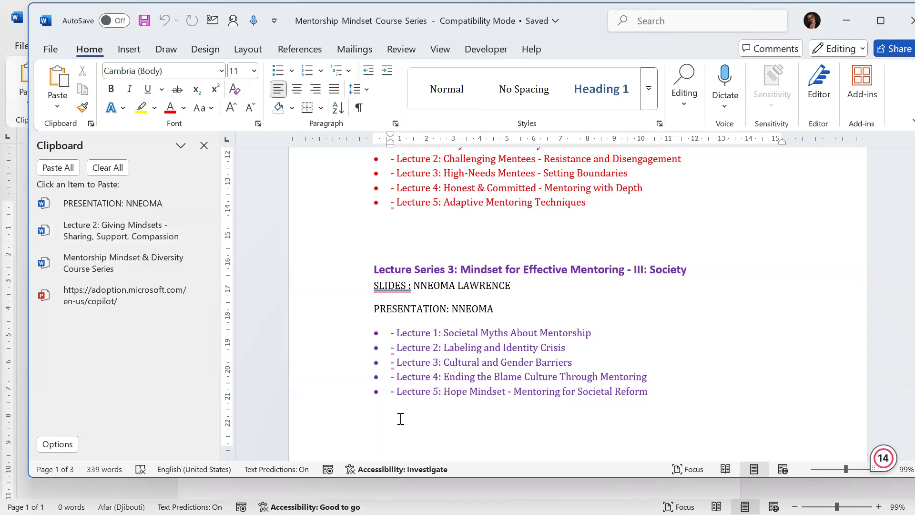
Step: Paste the "PRESENTATION: NNEOMA" clipboard item on the empty line below the Lecture Series 3 lecture list
{"action": "scroll", "coordinate": [401, 419], "scroll_direction": "down", "scroll_amount": 4}
{"action": "scroll", "coordinate": [401, 419], "scroll_direction": "up", "scroll_amount": 1}
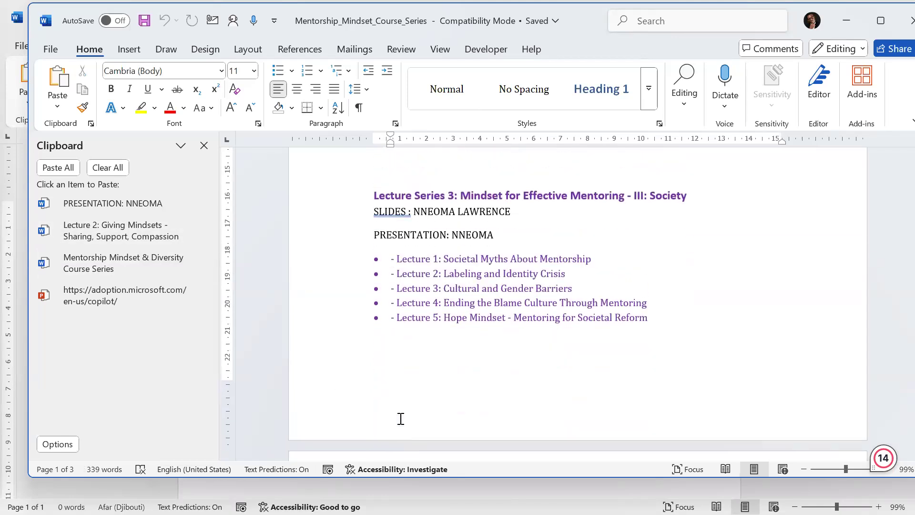
{"action": "scroll", "coordinate": [400, 419], "scroll_direction": "up", "scroll_amount": 1}
{"action": "scroll", "coordinate": [400, 414], "scroll_direction": "down", "scroll_amount": 4}
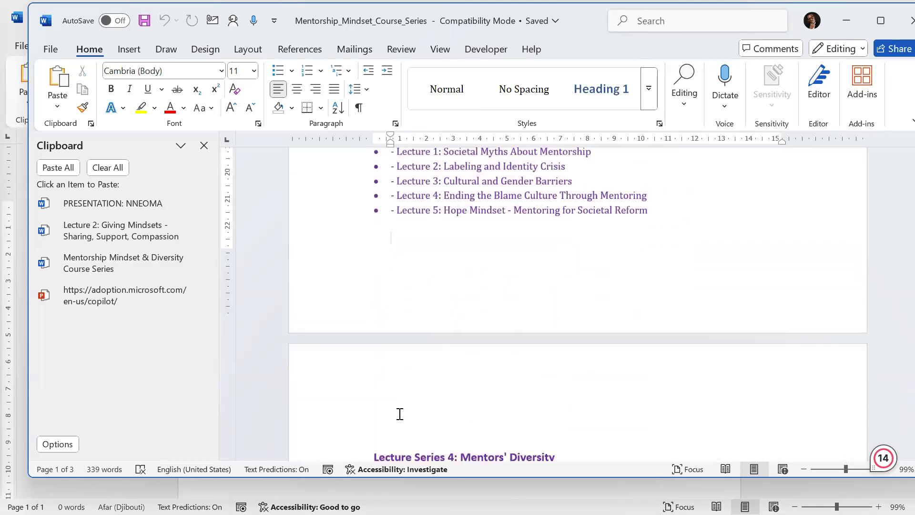
{"action": "left_click", "coordinate": [427, 262]}
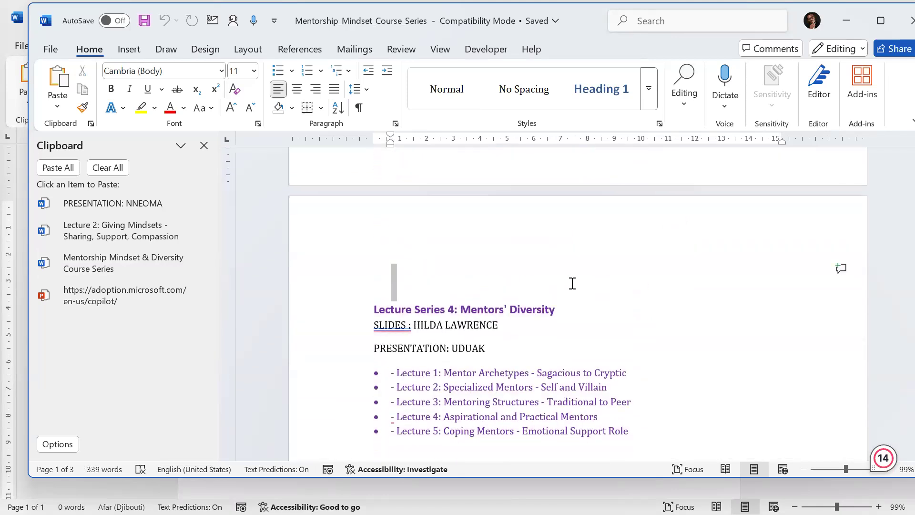
{"action": "scroll", "coordinate": [446, 273], "scroll_direction": "up", "scroll_amount": 3}
{"action": "left_click_drag", "start_coordinate": [380, 308], "coordinate": [595, 351]}
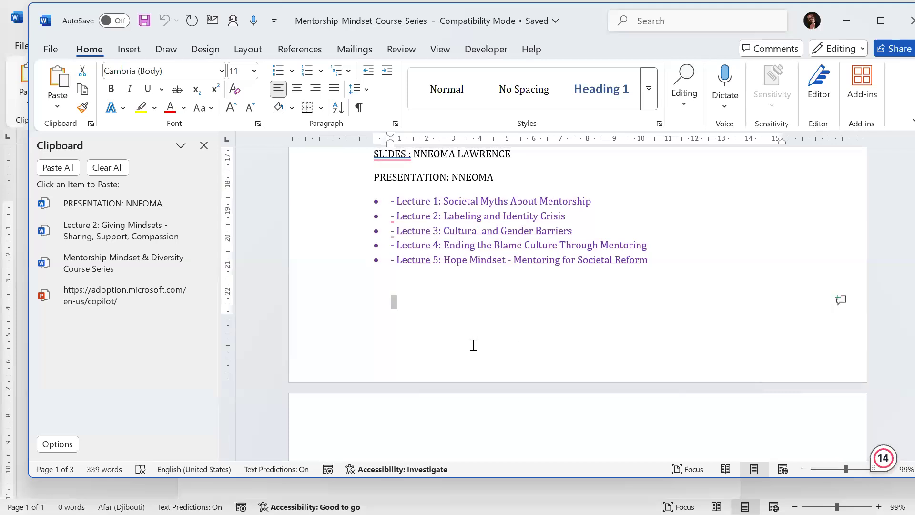
{"action": "left_click", "coordinate": [429, 330]}
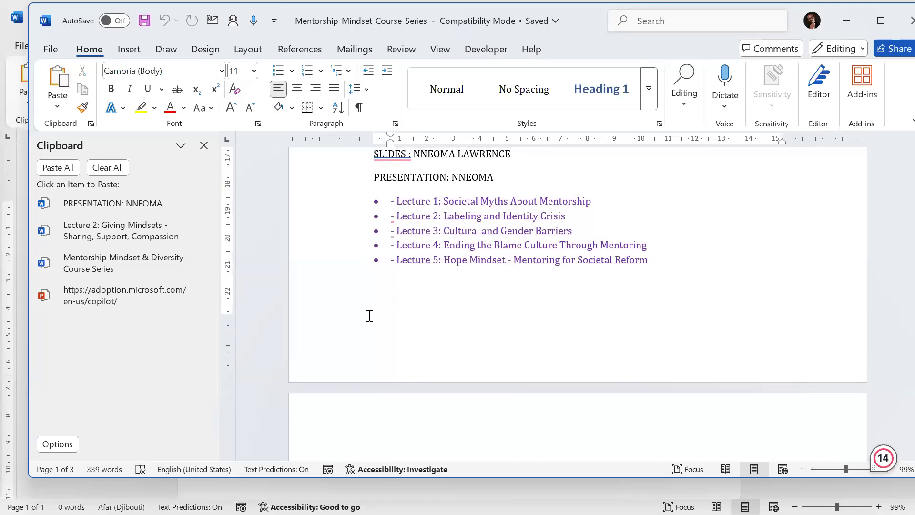
{"action": "left_click", "coordinate": [91, 203]}
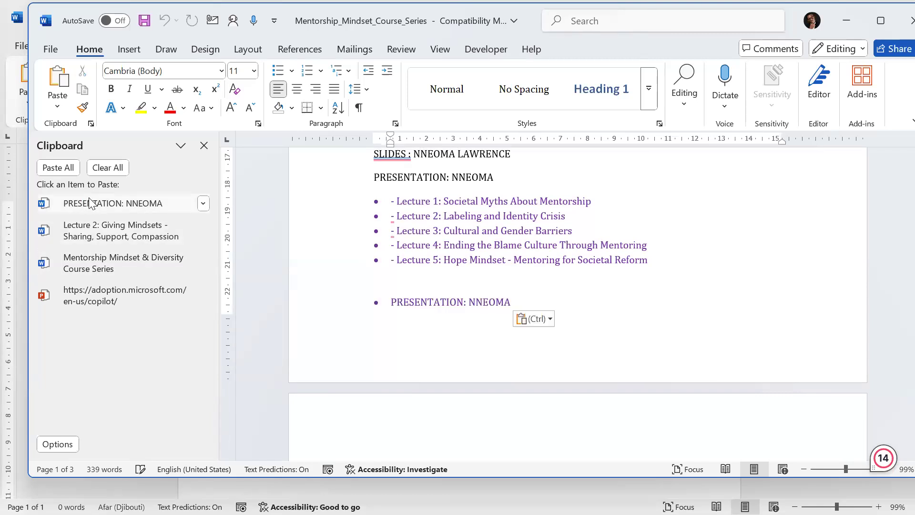
Step: Delete the pasted "PRESENTATION: NNEOMA" bulleted line below the Lecture Series 3 list
{"action": "scroll", "coordinate": [501, 292], "scroll_direction": "down", "scroll_amount": 1}
{"action": "scroll", "coordinate": [542, 282], "scroll_direction": "down", "scroll_amount": 4}
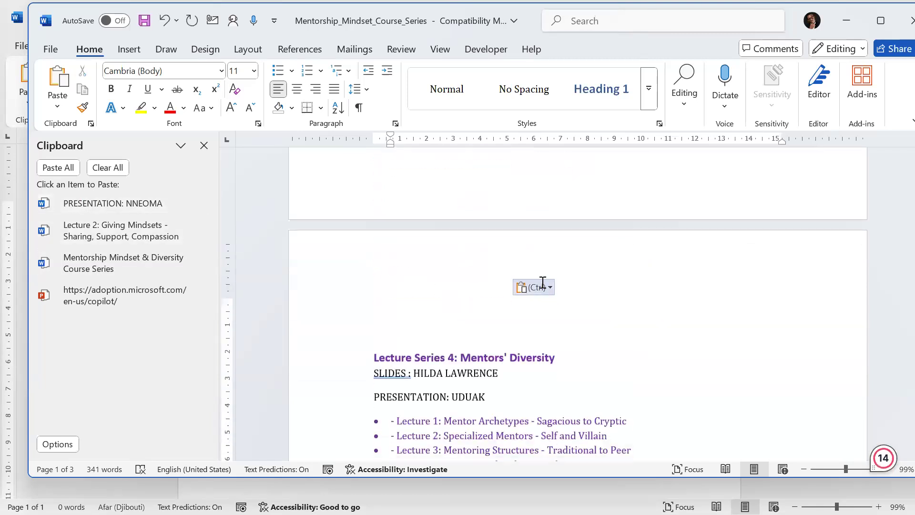
{"action": "scroll", "coordinate": [546, 266], "scroll_direction": "up", "scroll_amount": 3}
{"action": "left_click_drag", "start_coordinate": [384, 225], "coordinate": [593, 274]}
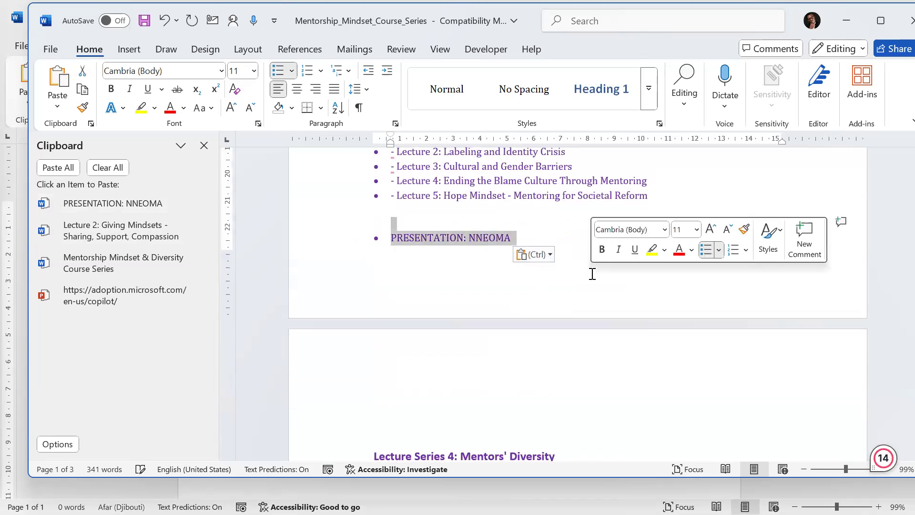
{"action": "key", "text": "BackSpace"}
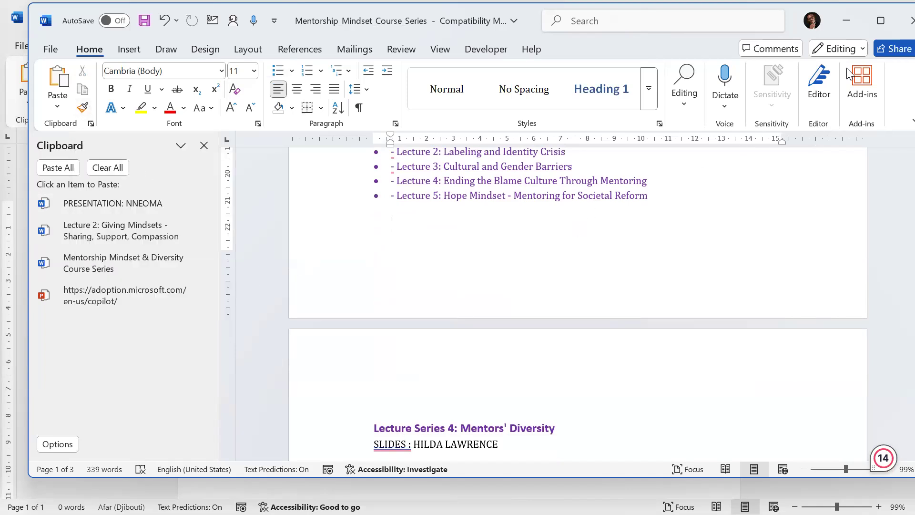
Step: Maximize the Word window to fill the screen
{"action": "left_click", "coordinate": [893, 26]}
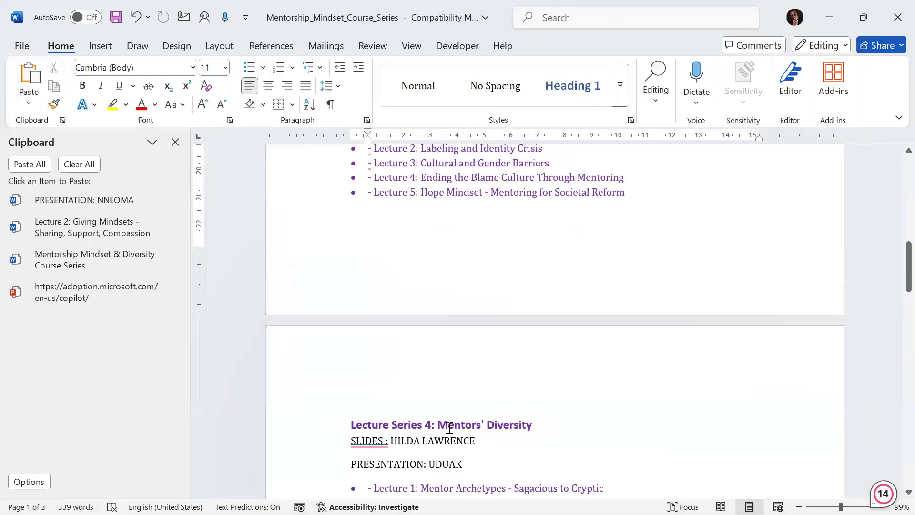
{"action": "left_click", "coordinate": [347, 379]}
{"action": "scroll", "coordinate": [351, 370], "scroll_direction": "down", "scroll_amount": 3}
{"action": "scroll", "coordinate": [356, 367], "scroll_direction": "down", "scroll_amount": 2}
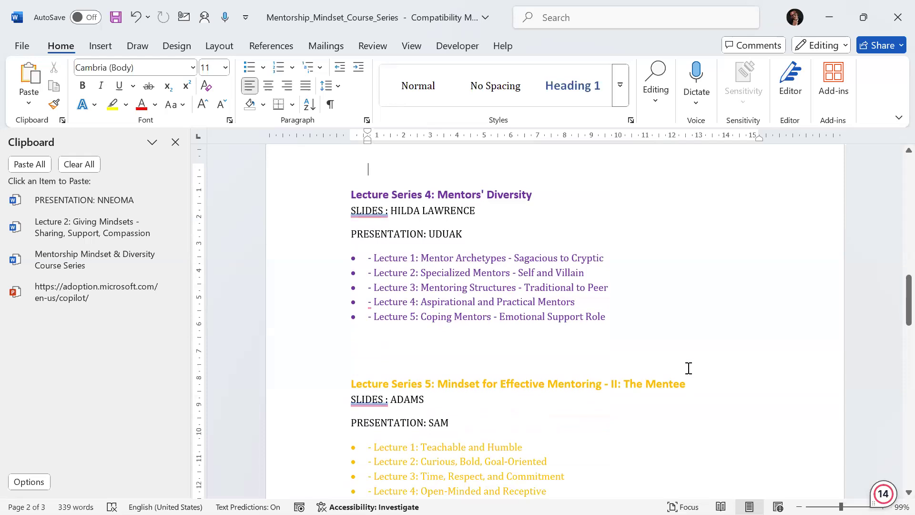
Step: Copy the Lecture Series 6 heading's formatting with Format Painter and apply it to the "PRESENTATION: SAM" line
{"action": "scroll", "coordinate": [691, 373], "scroll_direction": "down", "scroll_amount": 3}
{"action": "scroll", "coordinate": [674, 371], "scroll_direction": "up", "scroll_amount": 6}
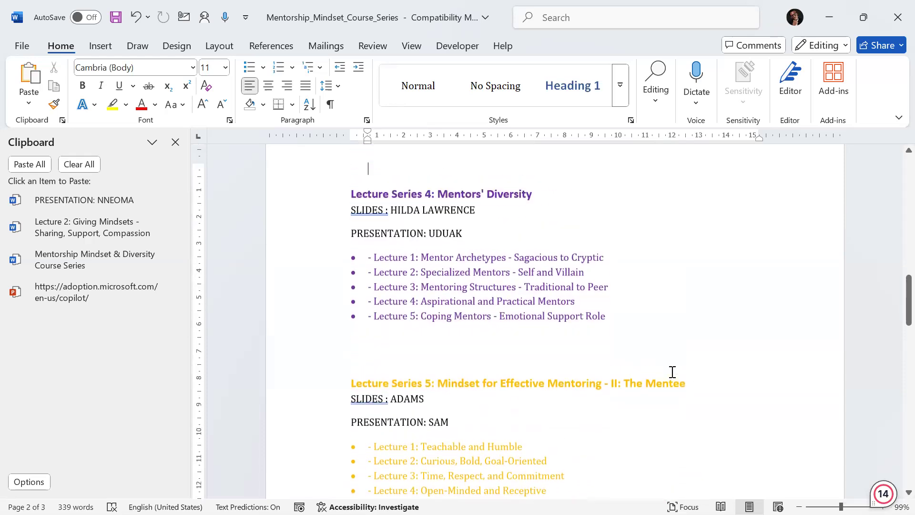
{"action": "scroll", "coordinate": [673, 374], "scroll_direction": "down", "scroll_amount": 10}
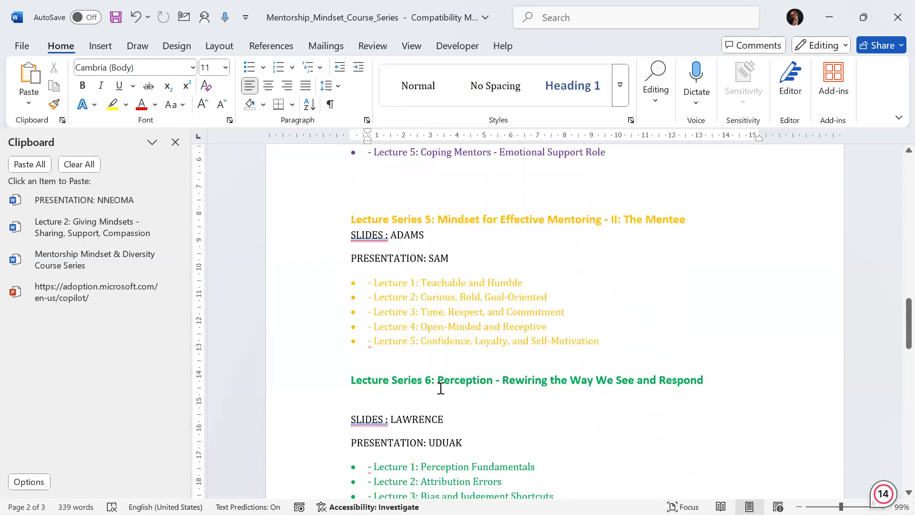
{"action": "left_click", "coordinate": [448, 377]}
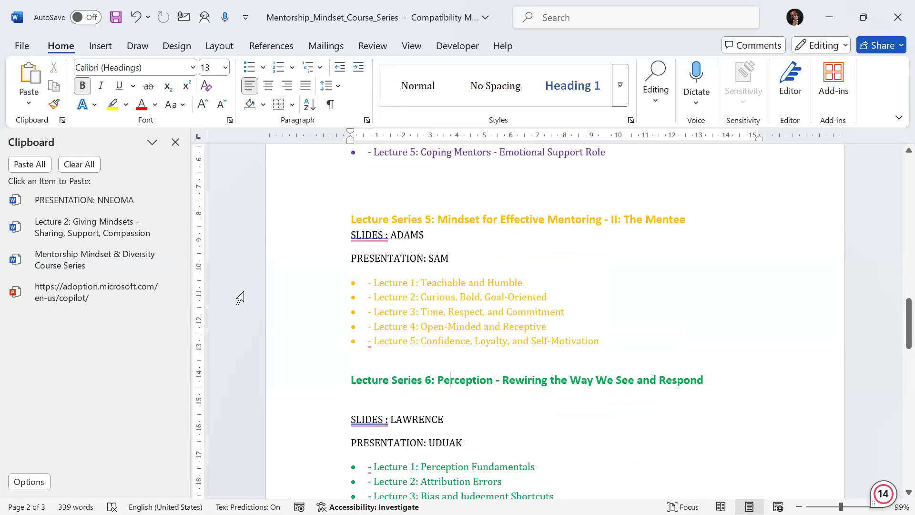
{"action": "left_click", "coordinate": [55, 106]}
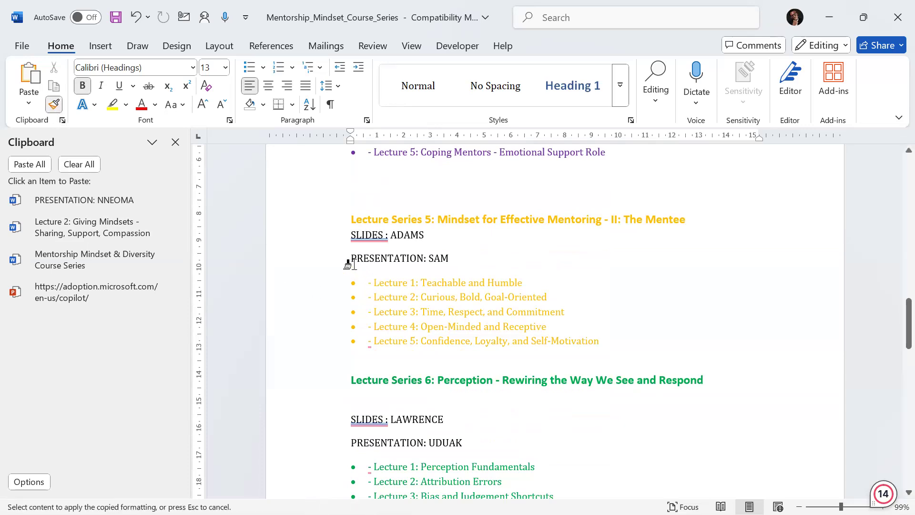
{"action": "left_click_drag", "start_coordinate": [346, 258], "coordinate": [469, 265]}
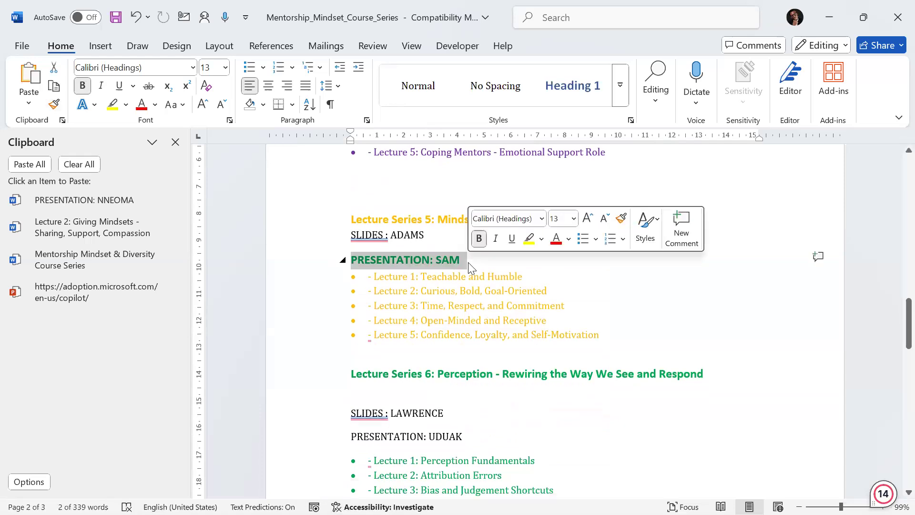
Step: Zoom in to about 179% and pick up the "PRESENTATION: SAM" line's formatting with Format Painter
{"action": "key", "text": "ctrl+a"}
{"action": "scroll", "coordinate": [299, 297], "scroll_direction": "up", "scroll_amount": 5, "text": "ctrl"}
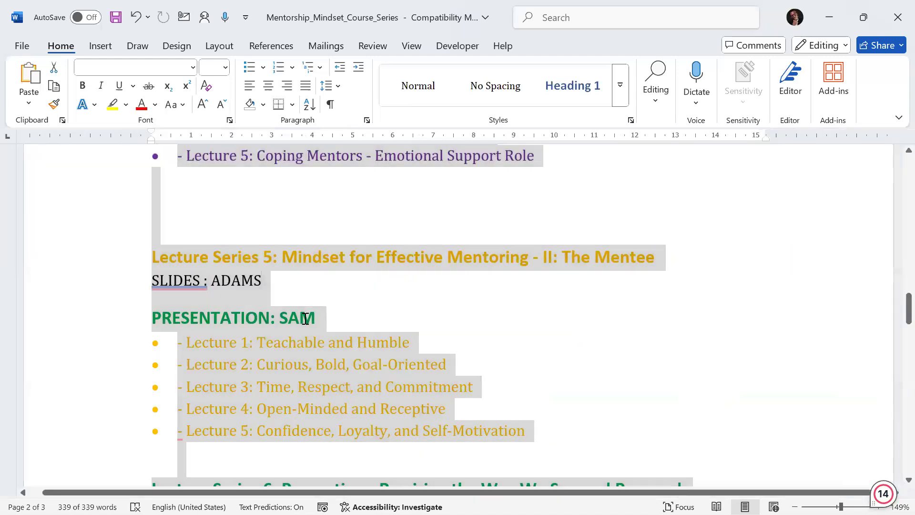
{"action": "left_click", "coordinate": [307, 317]}
{"action": "scroll", "coordinate": [305, 319], "scroll_direction": "up", "scroll_amount": 1, "text": "ctrl"}
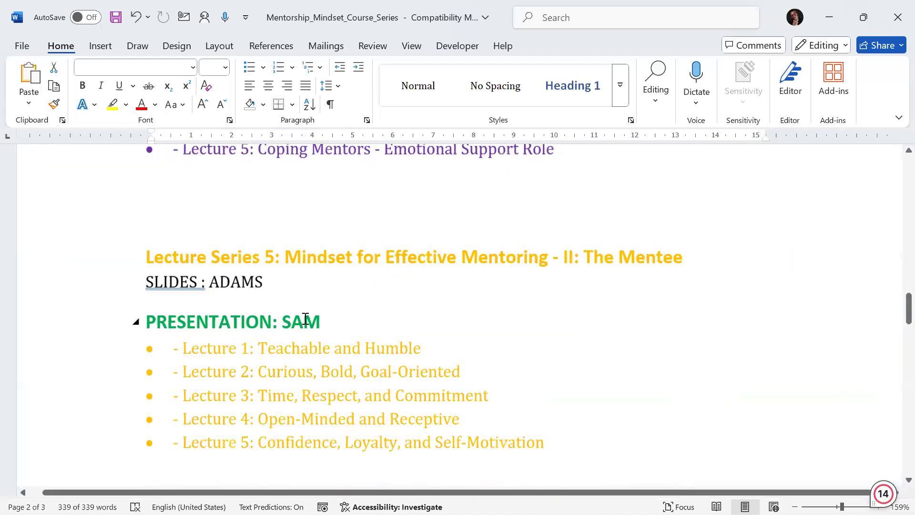
{"action": "scroll", "coordinate": [306, 319], "scroll_direction": "up", "scroll_amount": 2, "text": "ctrl"}
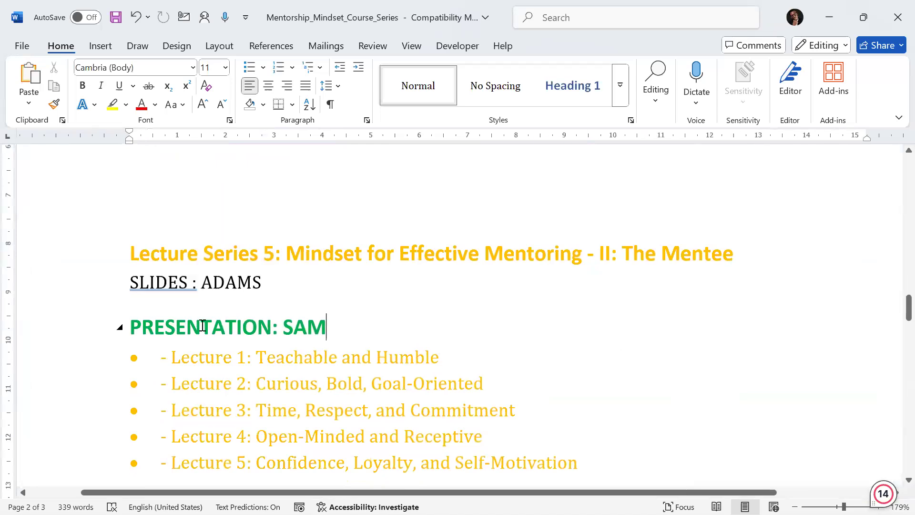
{"action": "triple_click", "coordinate": [137, 326]}
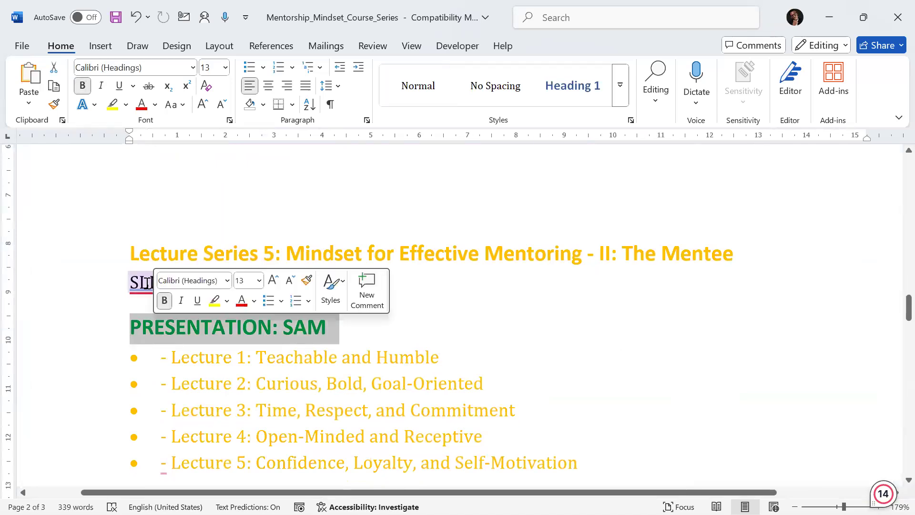
{"action": "left_click", "coordinate": [187, 252]}
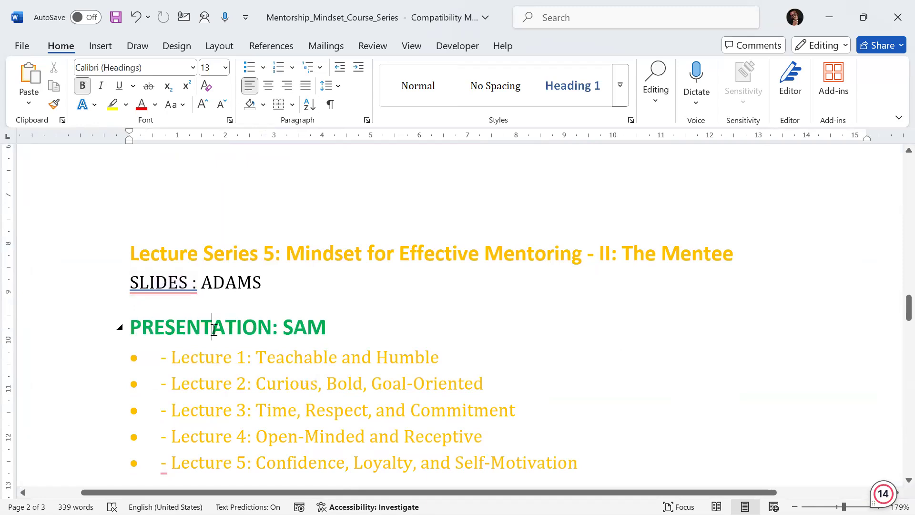
{"action": "left_click", "coordinate": [207, 325]}
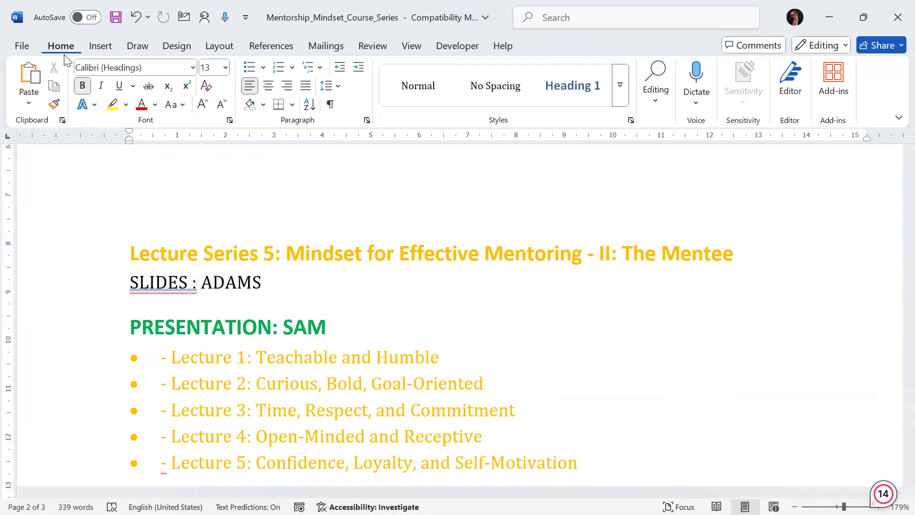
{"action": "left_click", "coordinate": [54, 105]}
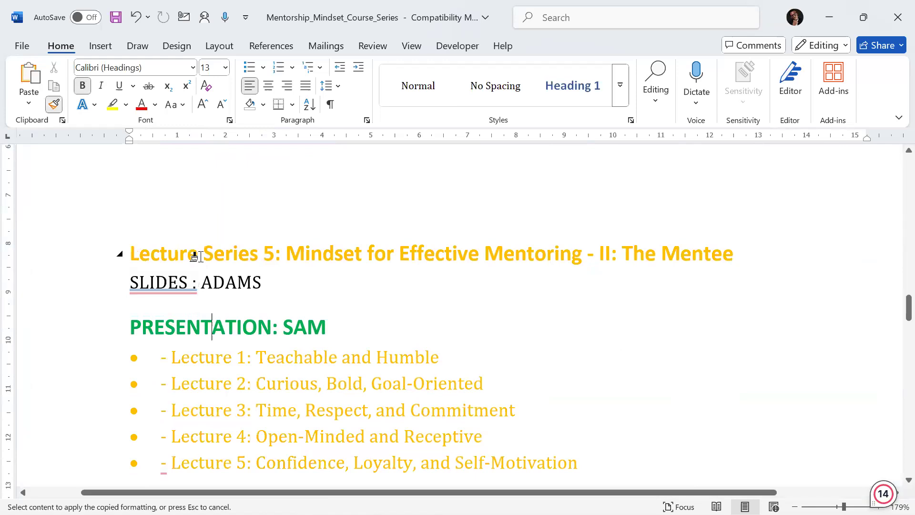
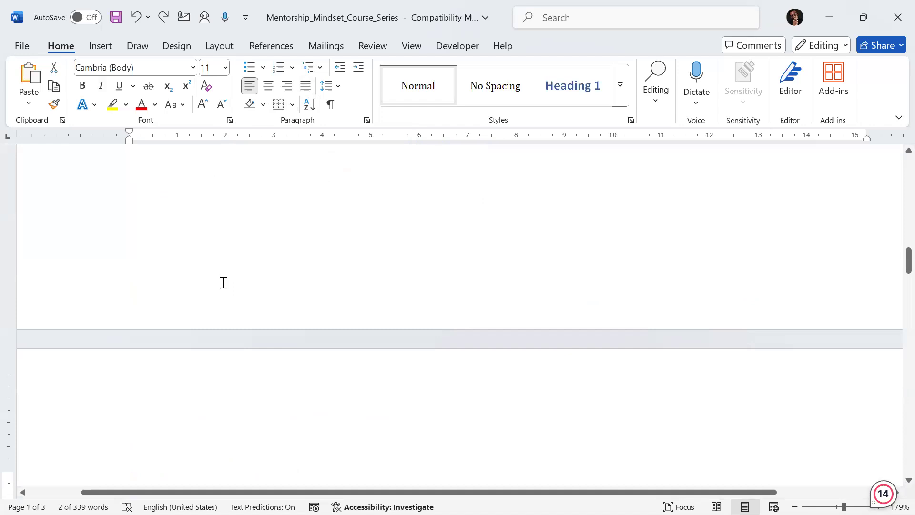
Step: Type "I am typing in the document" on the empty line below the "PRESENTATION: HILDA" line
{"action": "scroll", "coordinate": [223, 262], "scroll_direction": "up", "scroll_amount": 5}
{"action": "scroll", "coordinate": [224, 262], "scroll_direction": "up", "scroll_amount": 5}
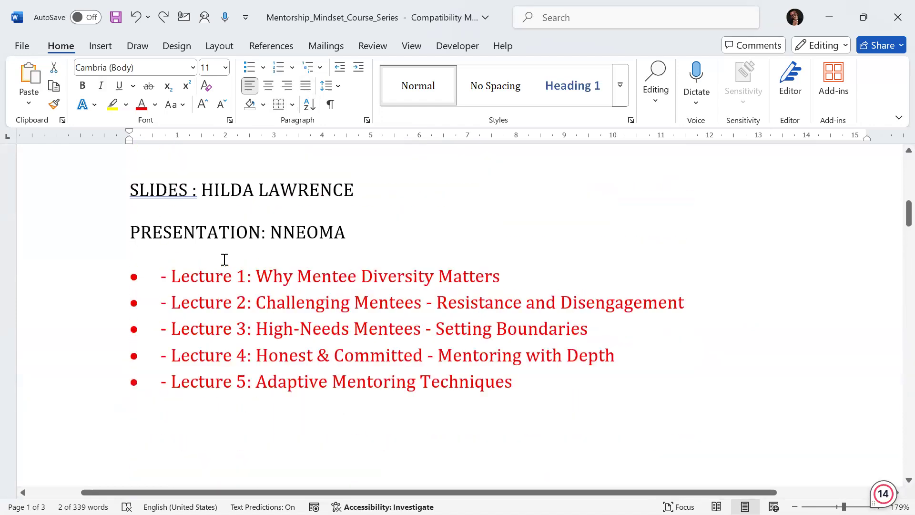
{"action": "scroll", "coordinate": [222, 257], "scroll_direction": "down", "scroll_amount": 6}
{"action": "scroll", "coordinate": [217, 272], "scroll_direction": "down", "scroll_amount": 10}
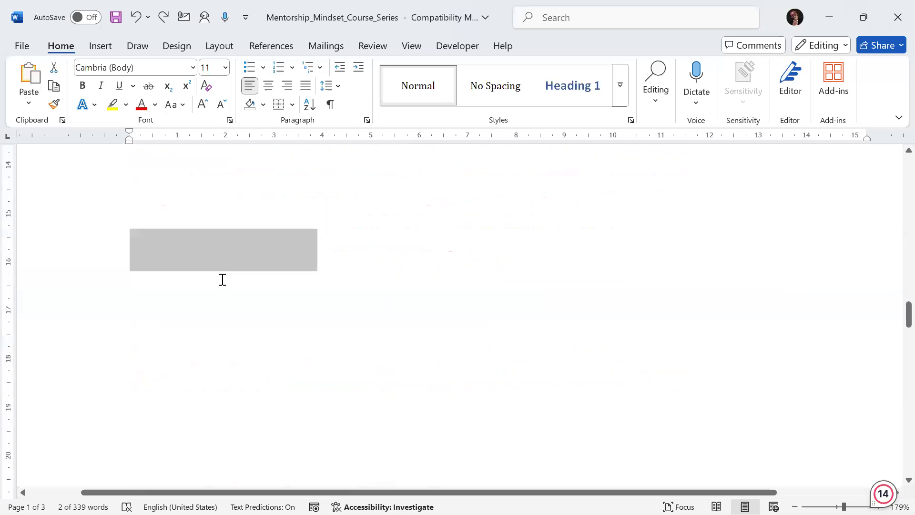
{"action": "scroll", "coordinate": [214, 248], "scroll_direction": "up", "scroll_amount": 5}
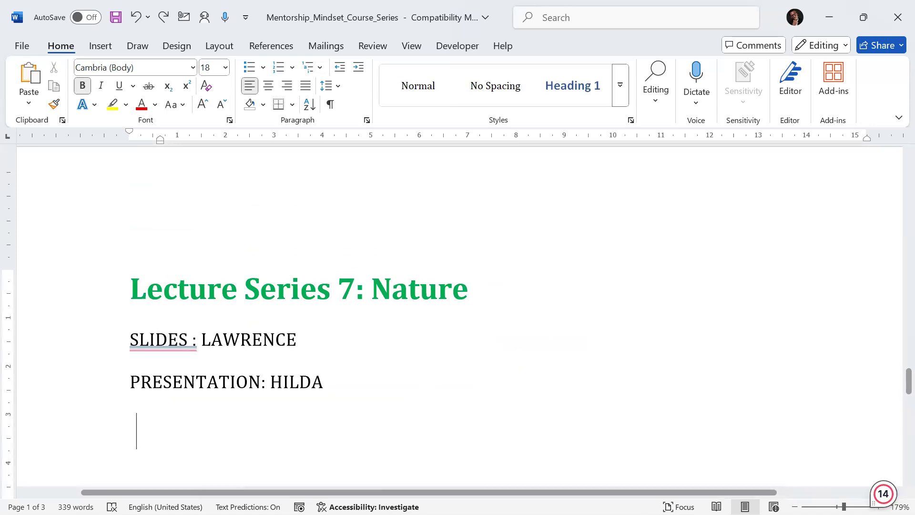
{"action": "type", "text": "I am "}
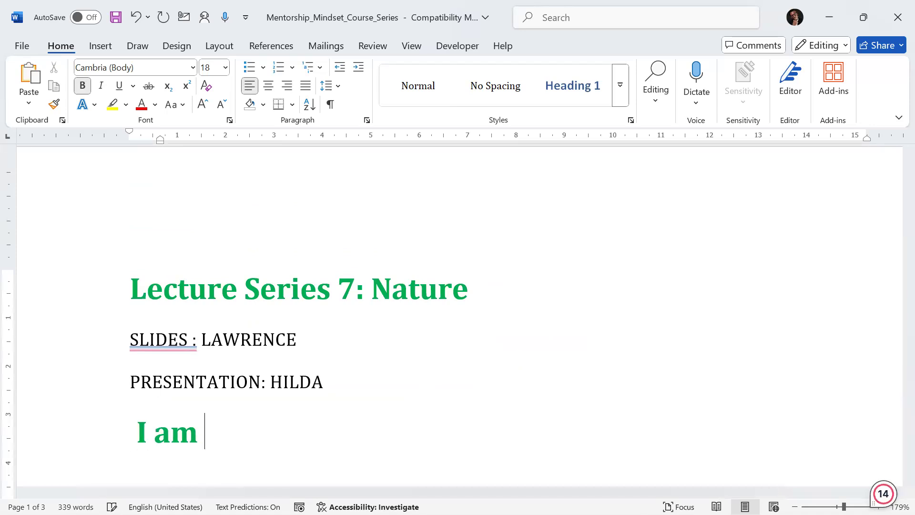
{"action": "type", "text": "tyong"}
{"action": "key", "text": "BackSpace"}
{"action": "key", "text": "BackSpace"}
{"action": "key", "text": "BackSpace"}
{"action": "key", "text": "BackSpace"}
{"action": "key", "text": "BackSpace"}
{"action": "type", "text": "ping in the document"}
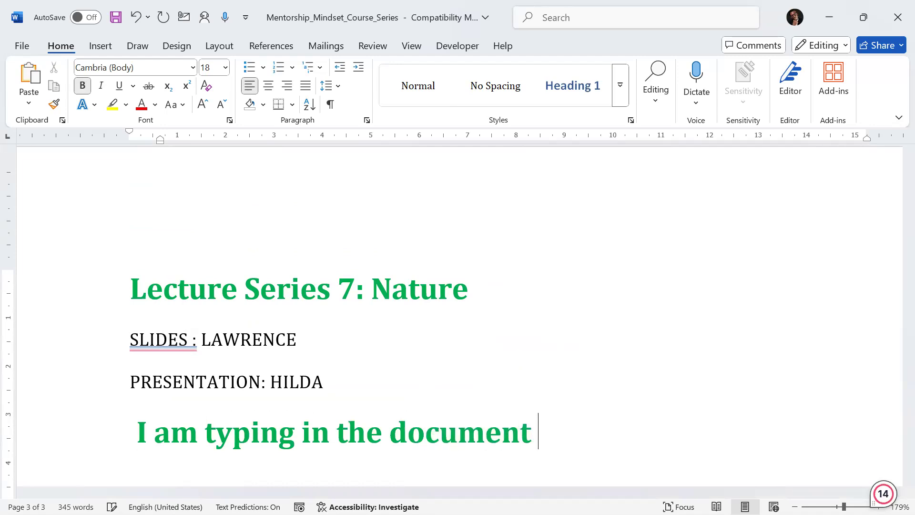
Step: Start a new line and type "And go to the next line"
{"action": "key", "text": "Return"}
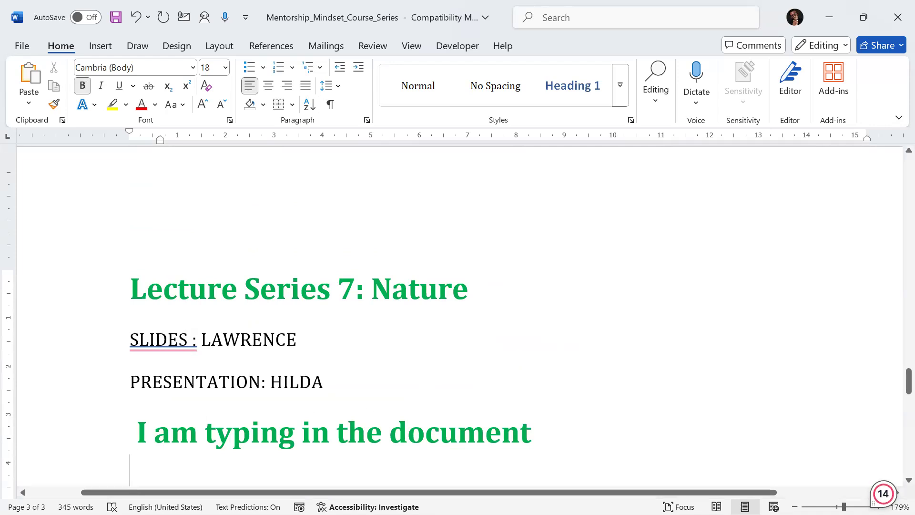
{"action": "type", "text": "an"}
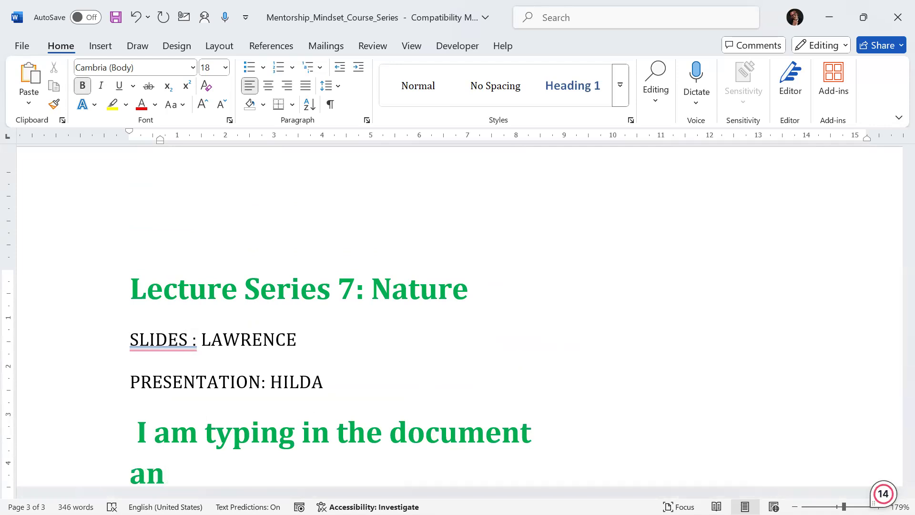
{"action": "type", "text": "d go "}
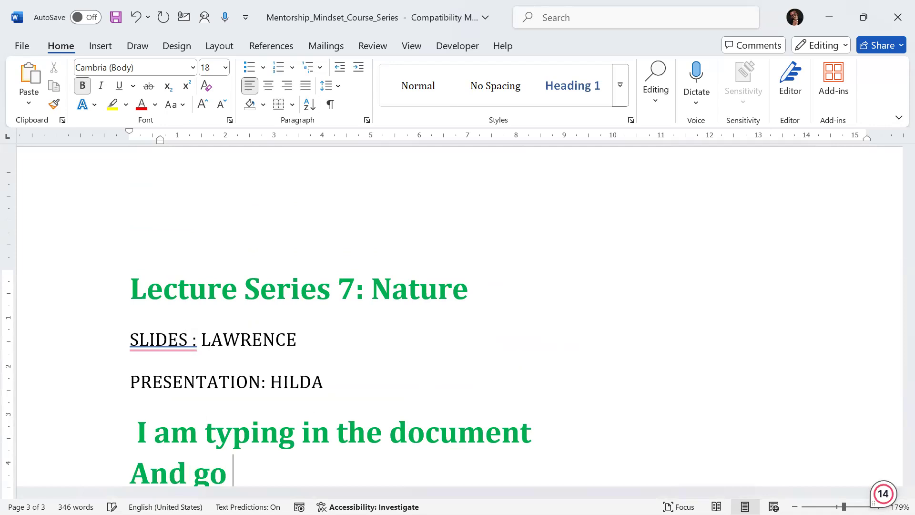
{"action": "type", "text": "to the ne"}
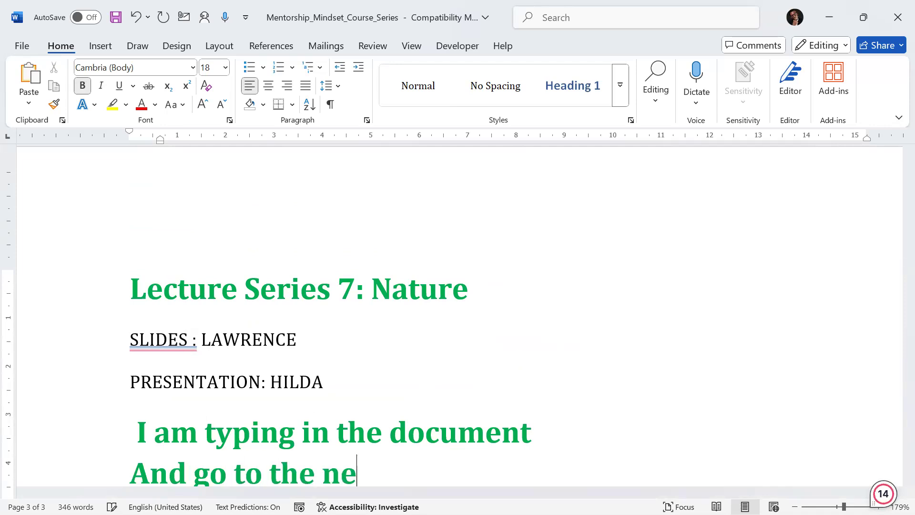
{"action": "type", "text": "xt line"}
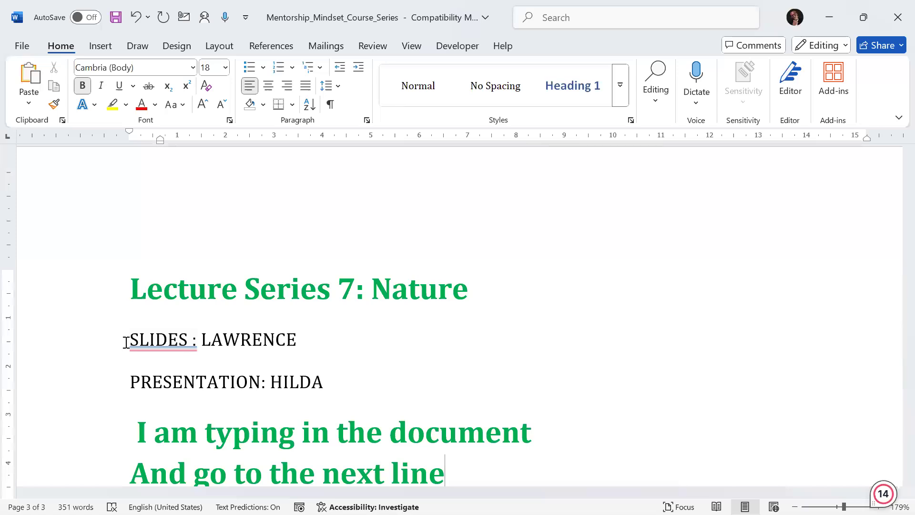
{"action": "scroll", "coordinate": [162, 333], "scroll_direction": "down", "scroll_amount": 4}
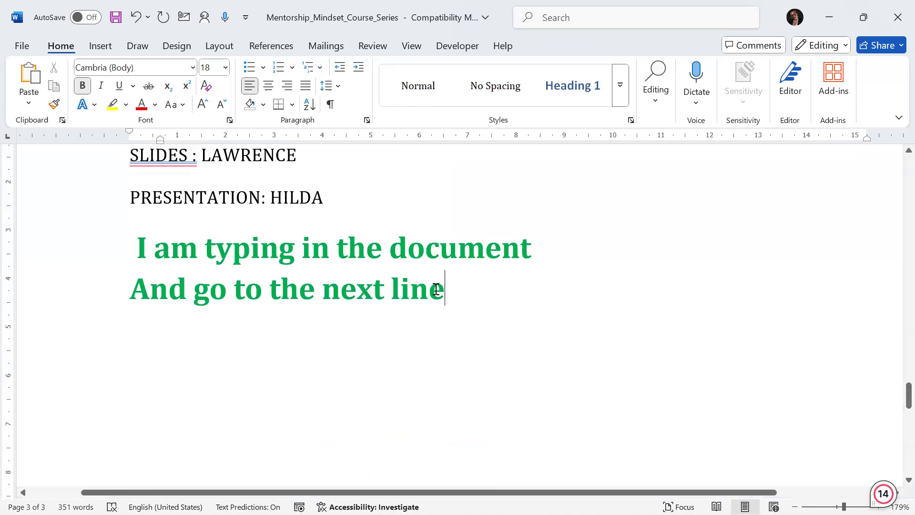
Step: Add two more lines, "Create more" and "And more", below it
{"action": "key", "text": "Return"}
{"action": "type", "text": "creat"}
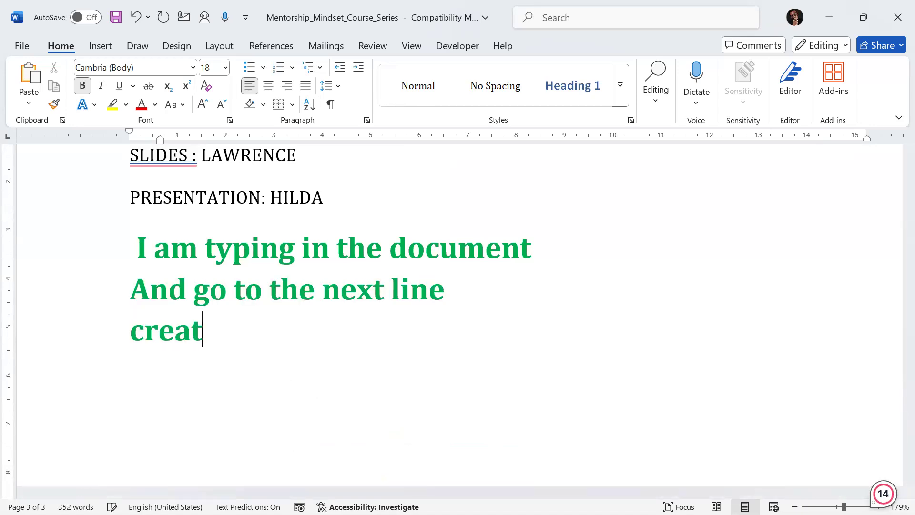
{"action": "type", "text": "e more"}
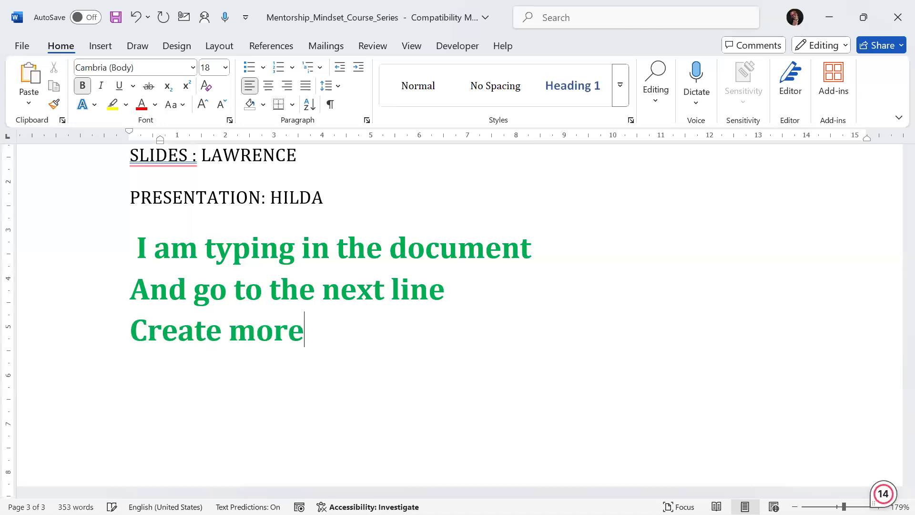
{"action": "key", "text": "Return"}
{"action": "type", "text": "and"}
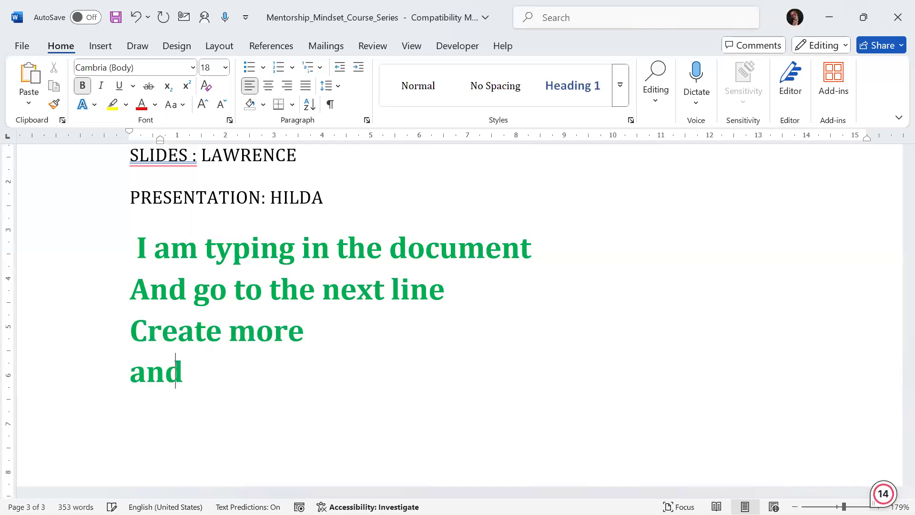
{"action": "type", "text": " nor"}
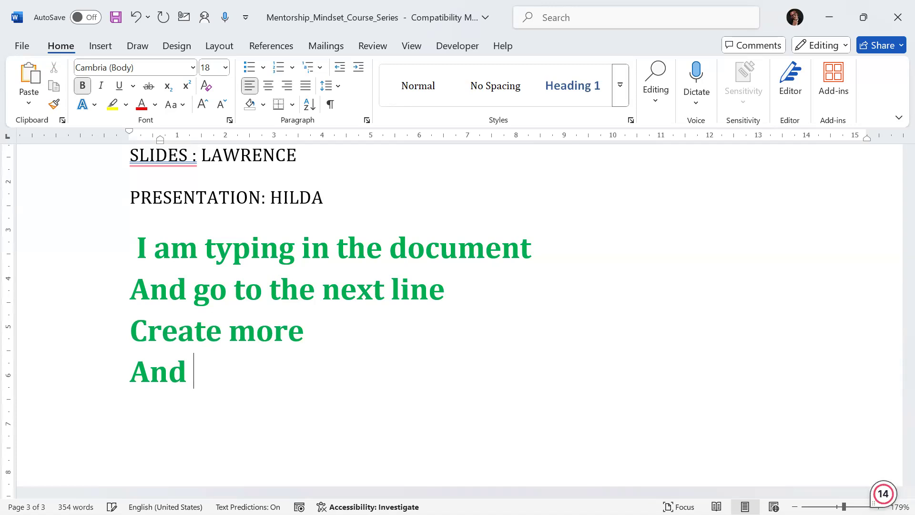
{"action": "type", "text": "e"}
{"action": "key", "text": "BackSpace"}
{"action": "key", "text": "BackSpace"}
{"action": "key", "text": "BackSpace"}
{"action": "key", "text": "BackSpace"}
{"action": "type", "text": "more"}
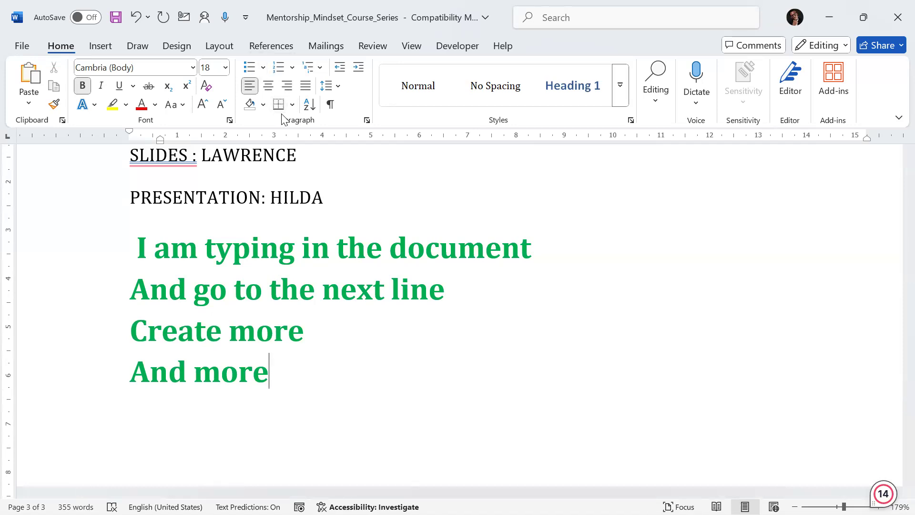
Step: Select the four green lines and format them as a list with arrow bullets
{"action": "left_click_drag", "start_coordinate": [282, 376], "coordinate": [117, 242]}
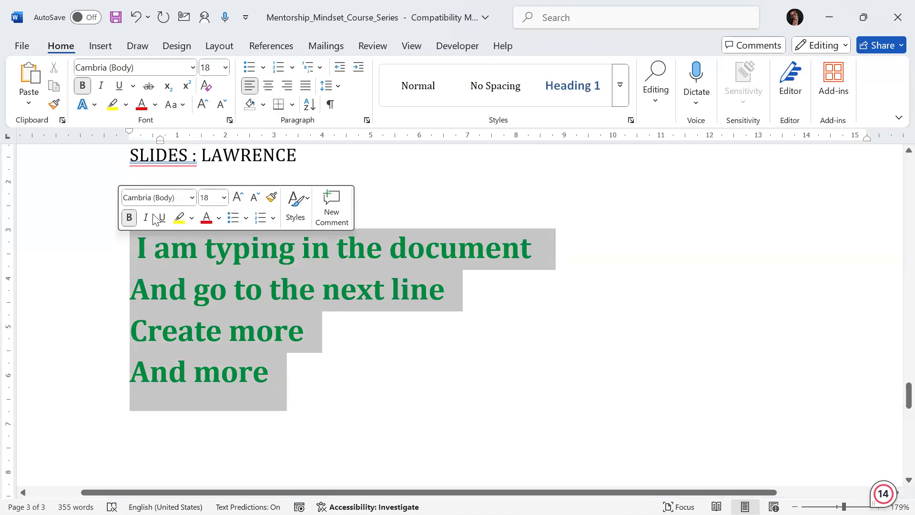
{"action": "left_click", "coordinate": [249, 66]}
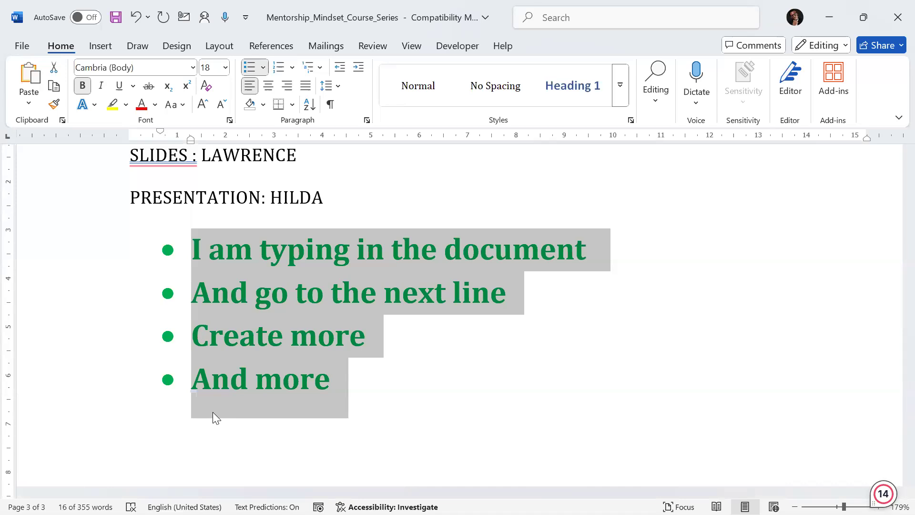
{"action": "left_click", "coordinate": [280, 69]}
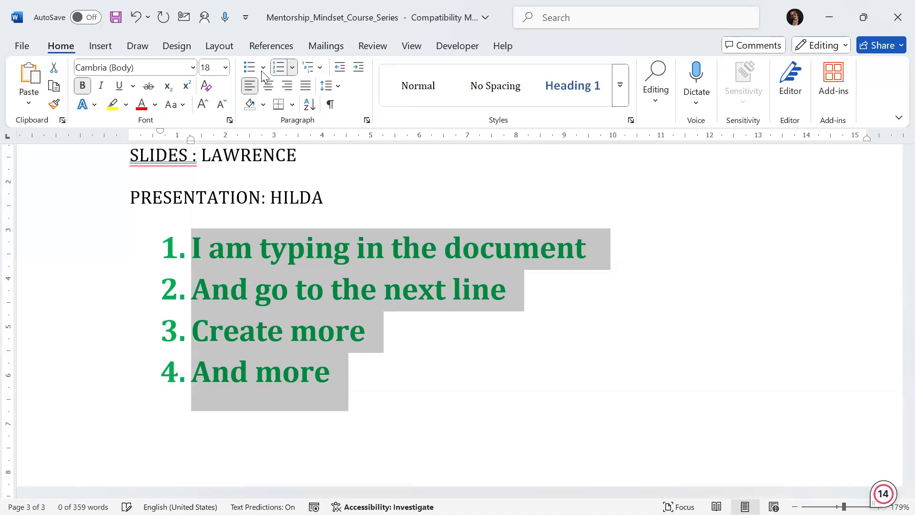
{"action": "left_click", "coordinate": [262, 68]}
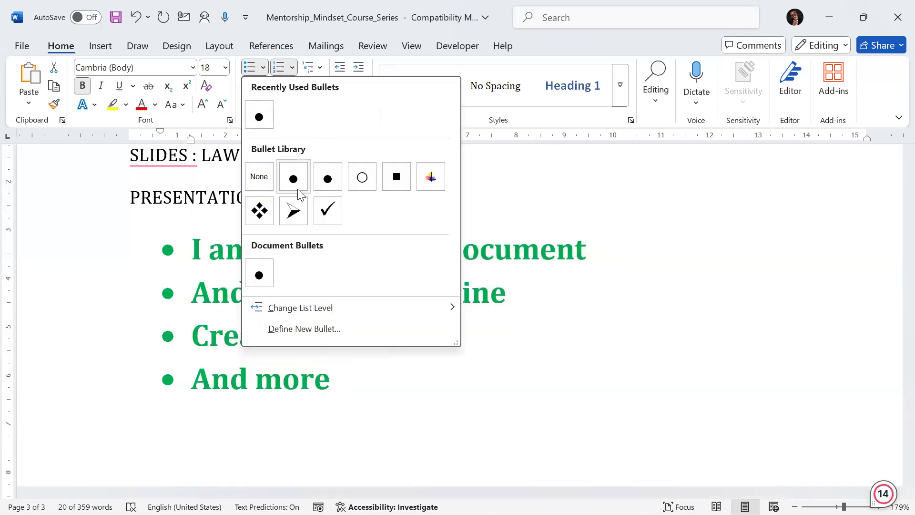
{"action": "left_click", "coordinate": [297, 216]}
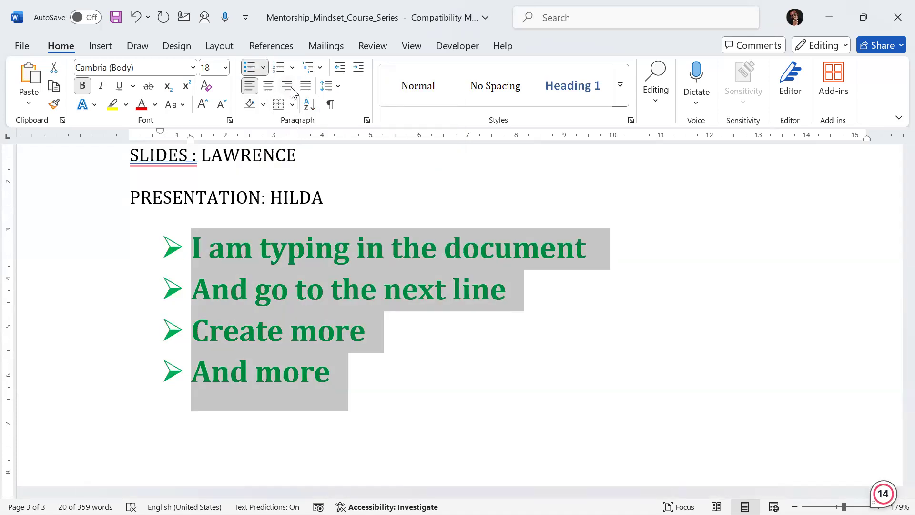
Step: Switch the list's alignment to centre, left, right and back to left
{"action": "left_click", "coordinate": [273, 91]}
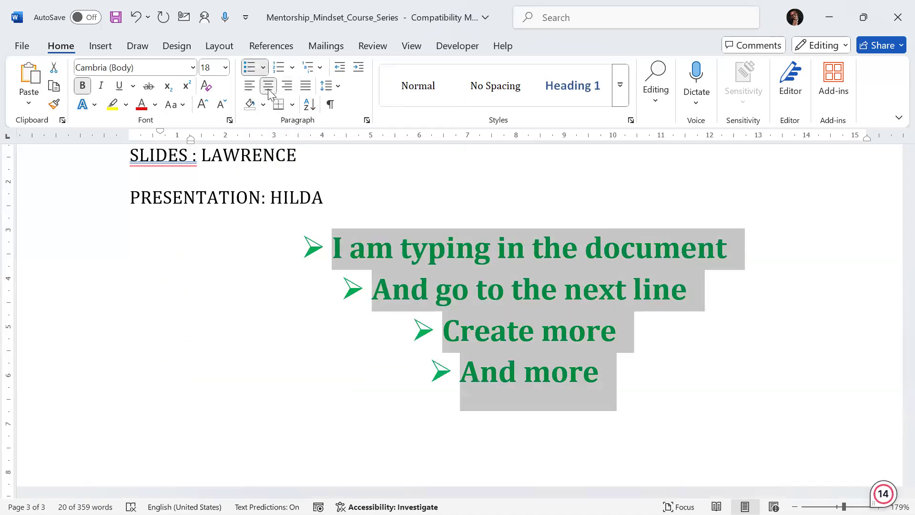
{"action": "left_click", "coordinate": [254, 85]}
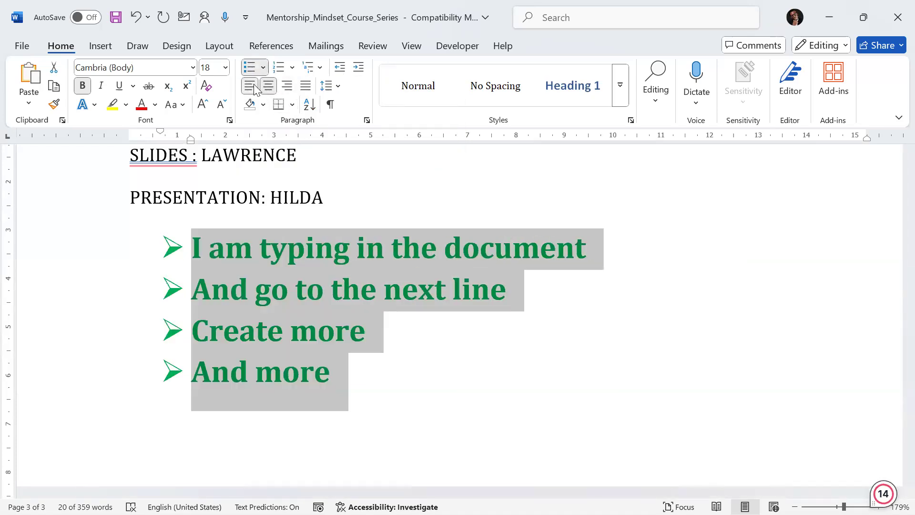
{"action": "left_click", "coordinate": [287, 86]}
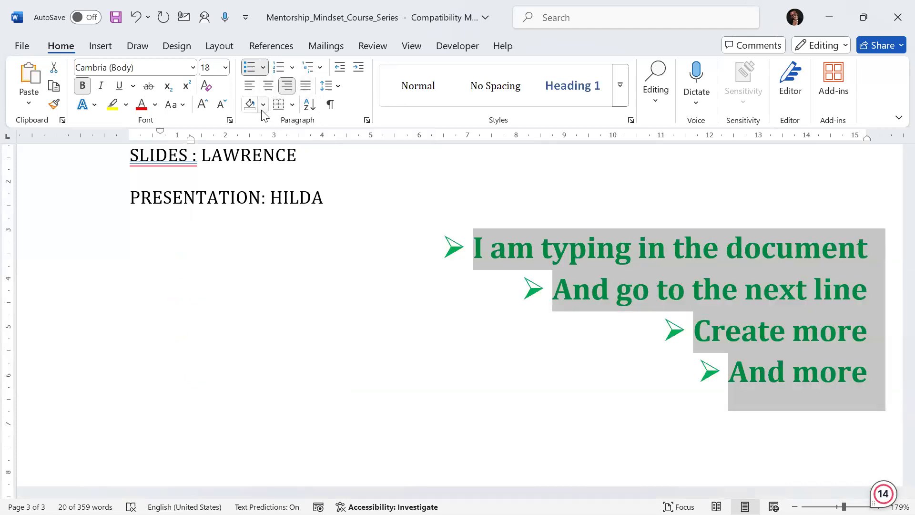
{"action": "left_click", "coordinate": [250, 86]}
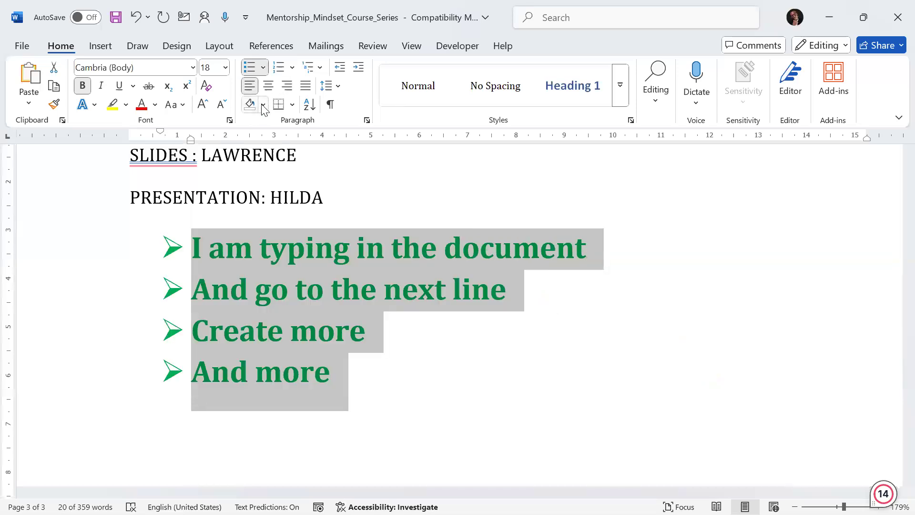
Step: Minimize the Mentorship_Mindset_Course_Series document window
{"action": "left_click", "coordinate": [263, 106]}
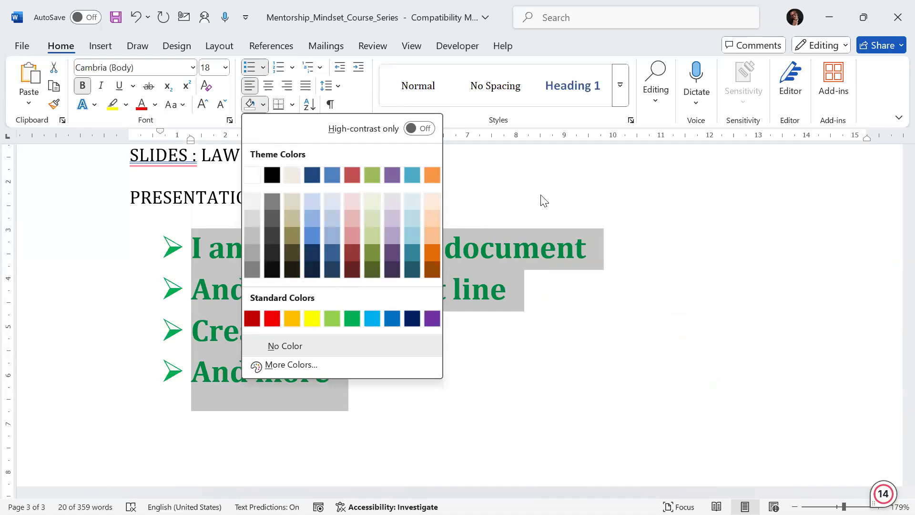
{"action": "key", "text": "Escape"}
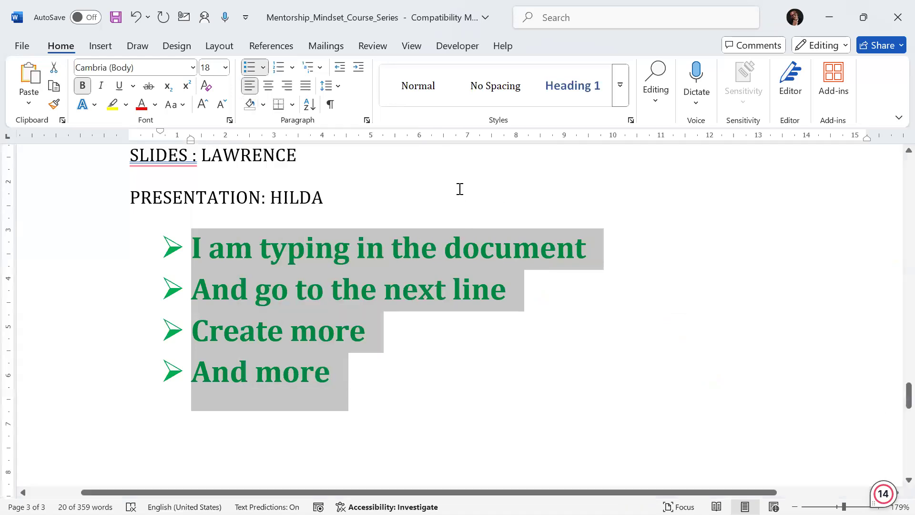
{"action": "left_click", "coordinate": [830, 17]}
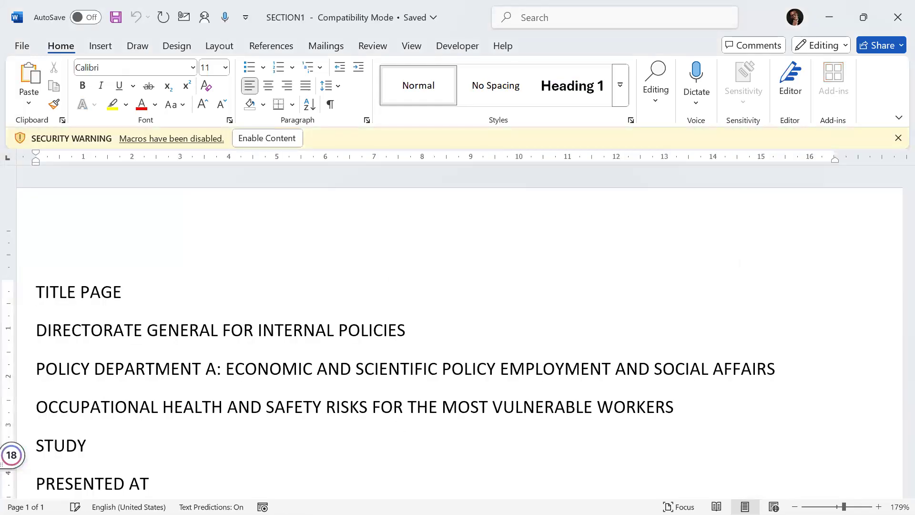
Step: Scroll through the SECTION document from its title page to the executive summary
{"action": "scroll", "coordinate": [460, 334], "scroll_direction": "down", "scroll_amount": 5}
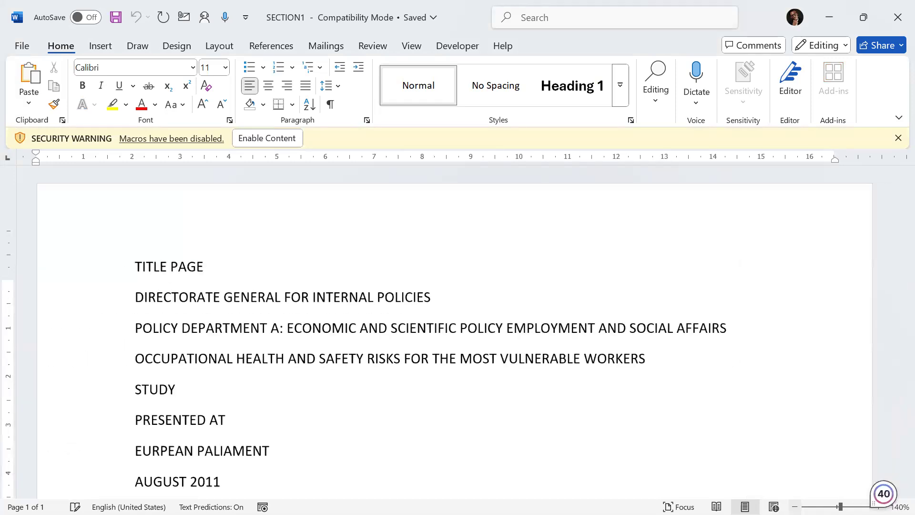
{"action": "scroll", "coordinate": [459, 334], "scroll_direction": "down", "scroll_amount": 1}
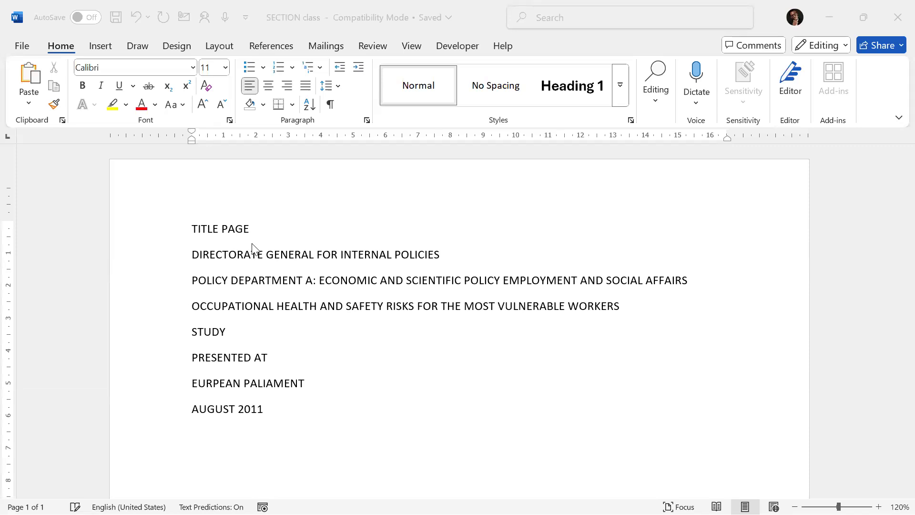
{"action": "scroll", "coordinate": [254, 261], "scroll_direction": "down", "scroll_amount": 15}
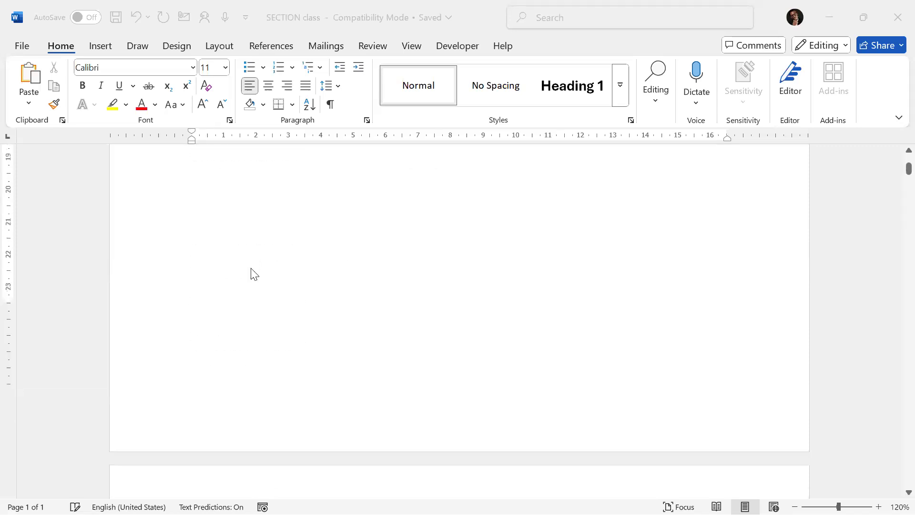
{"action": "scroll", "coordinate": [257, 283], "scroll_direction": "down", "scroll_amount": 20}
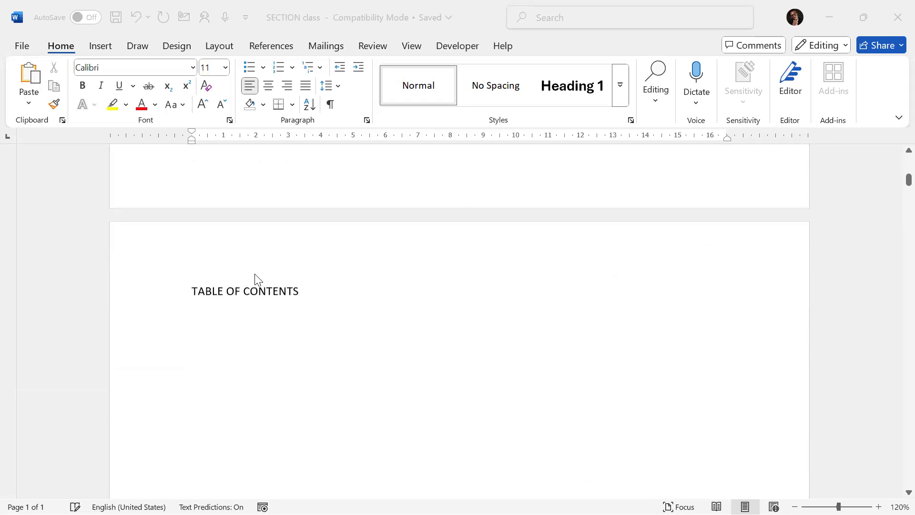
{"action": "scroll", "coordinate": [258, 279], "scroll_direction": "down", "scroll_amount": 20}
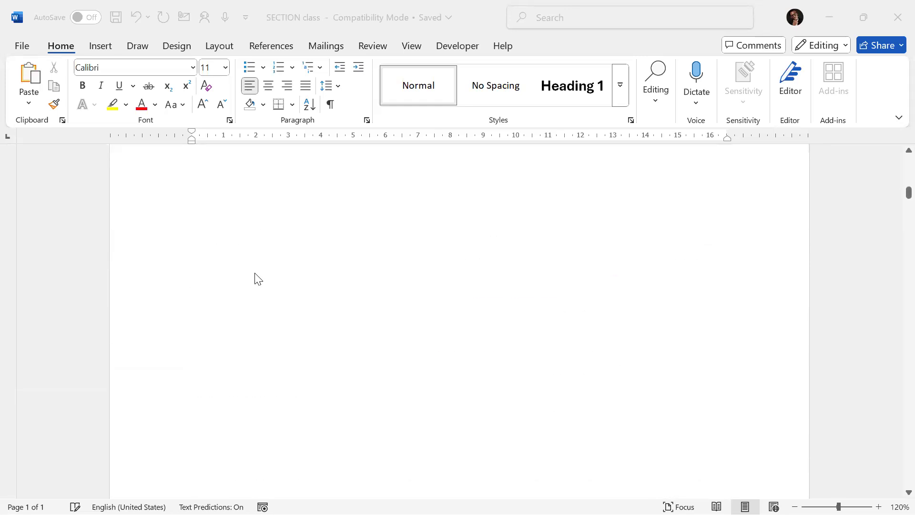
{"action": "scroll", "coordinate": [258, 277], "scroll_direction": "down", "scroll_amount": 8}
{"action": "scroll", "coordinate": [258, 277], "scroll_direction": "down", "scroll_amount": 5}
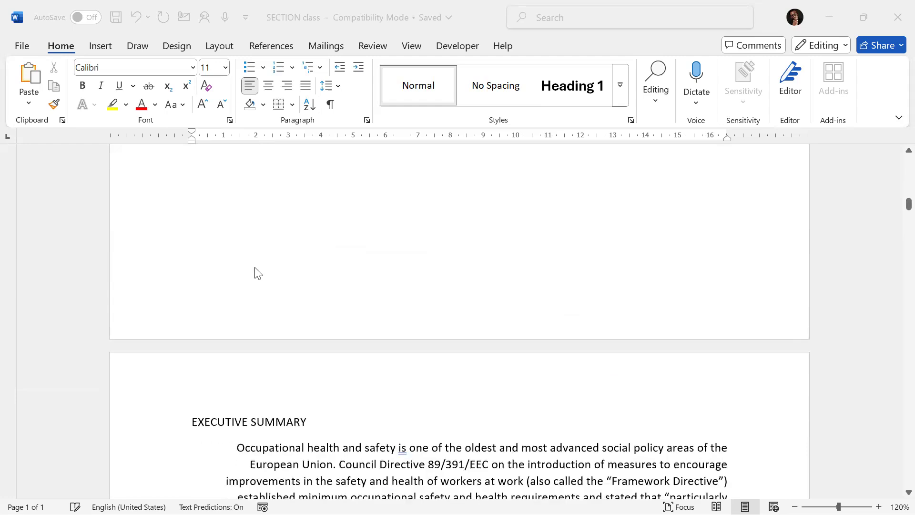
{"action": "scroll", "coordinate": [258, 273], "scroll_direction": "down", "scroll_amount": 1}
{"action": "scroll", "coordinate": [258, 272], "scroll_direction": "up", "scroll_amount": 15}
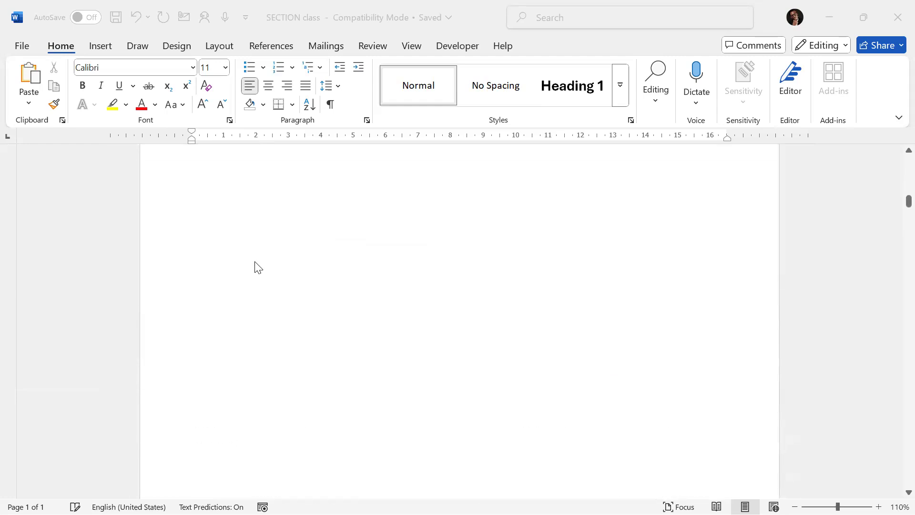
Step: Select the eight title page lines and centre them
{"action": "scroll", "coordinate": [253, 245], "scroll_direction": "up", "scroll_amount": 15}
{"action": "scroll", "coordinate": [253, 244], "scroll_direction": "up", "scroll_amount": 10}
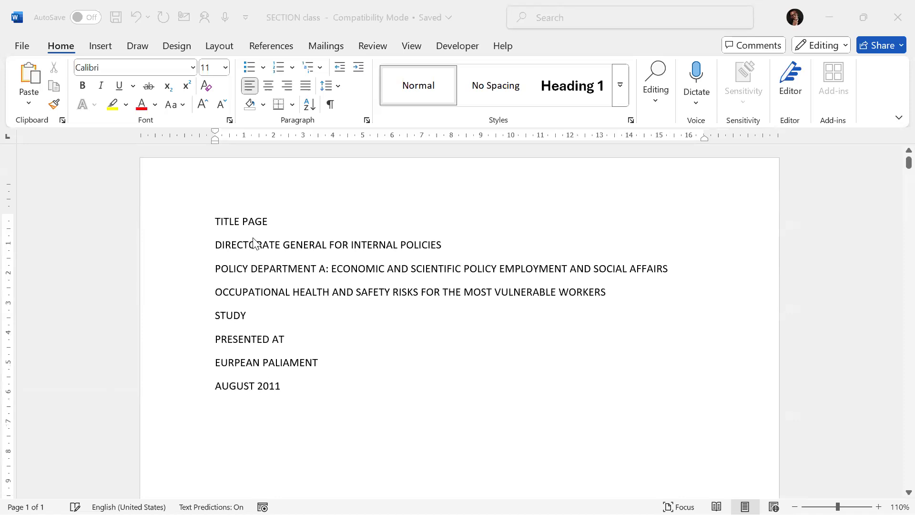
{"action": "scroll", "coordinate": [253, 244], "scroll_direction": "down", "scroll_amount": 3, "text": "ctrl"}
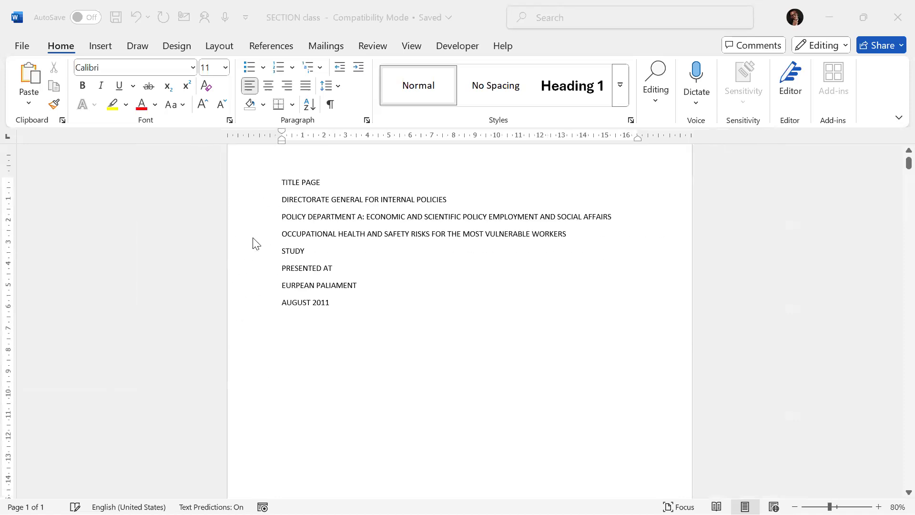
{"action": "scroll", "coordinate": [253, 244], "scroll_direction": "down", "scroll_amount": 2, "text": "ctrl"}
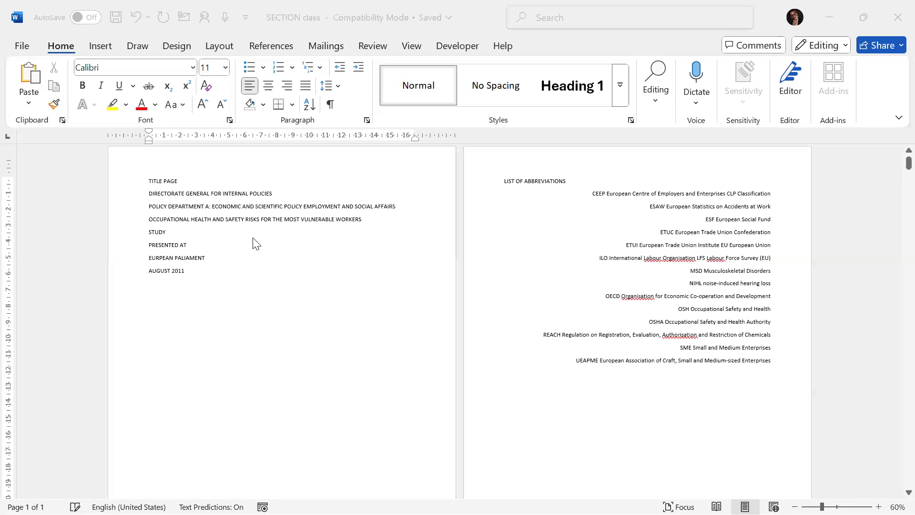
{"action": "scroll", "coordinate": [256, 243], "scroll_direction": "up", "scroll_amount": 4, "text": "ctrl"}
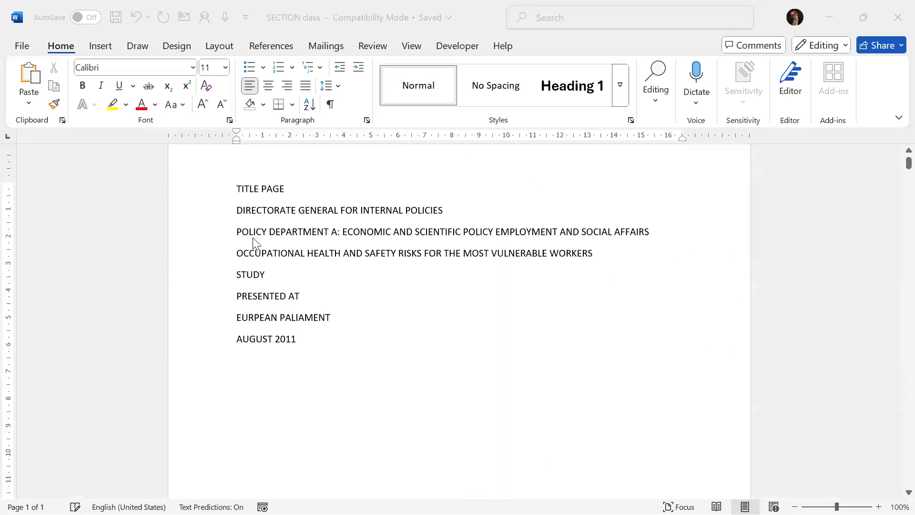
{"action": "scroll", "coordinate": [253, 244], "scroll_direction": "up", "scroll_amount": 1}
{"action": "left_click", "coordinate": [237, 213]}
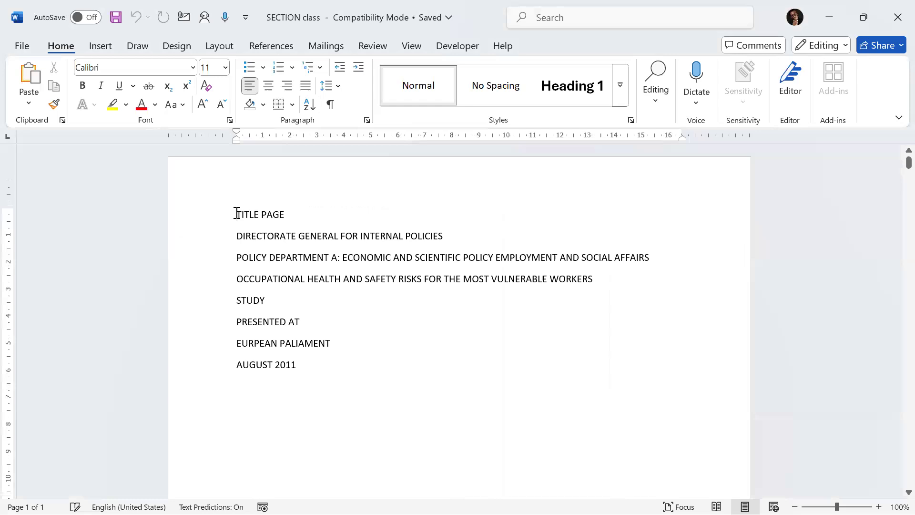
{"action": "left_click_drag", "start_coordinate": [237, 214], "coordinate": [400, 387]}
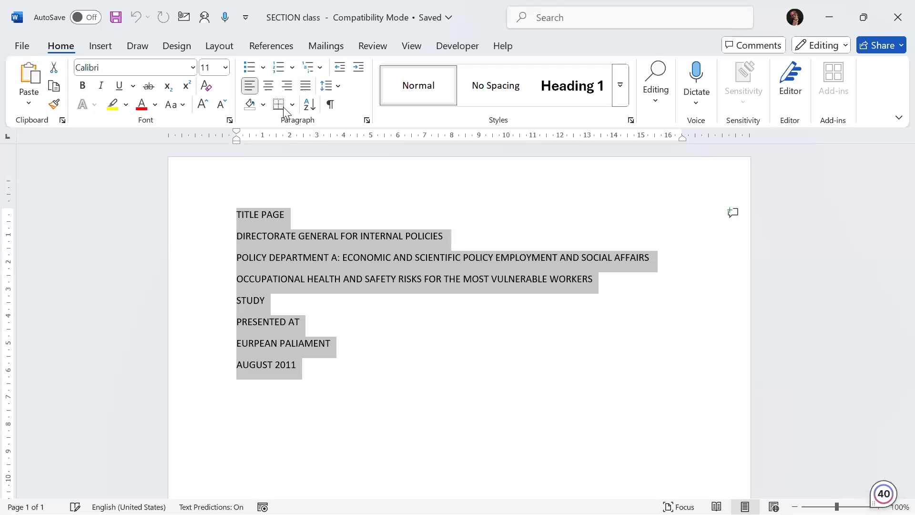
{"action": "left_click", "coordinate": [272, 91]}
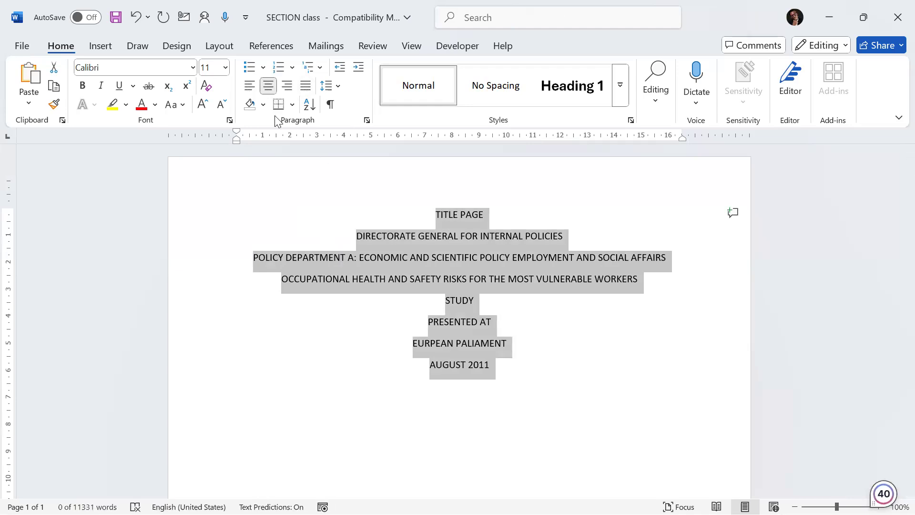
Step: Set the title lines' line spacing to 3.0
{"action": "left_click", "coordinate": [340, 87]}
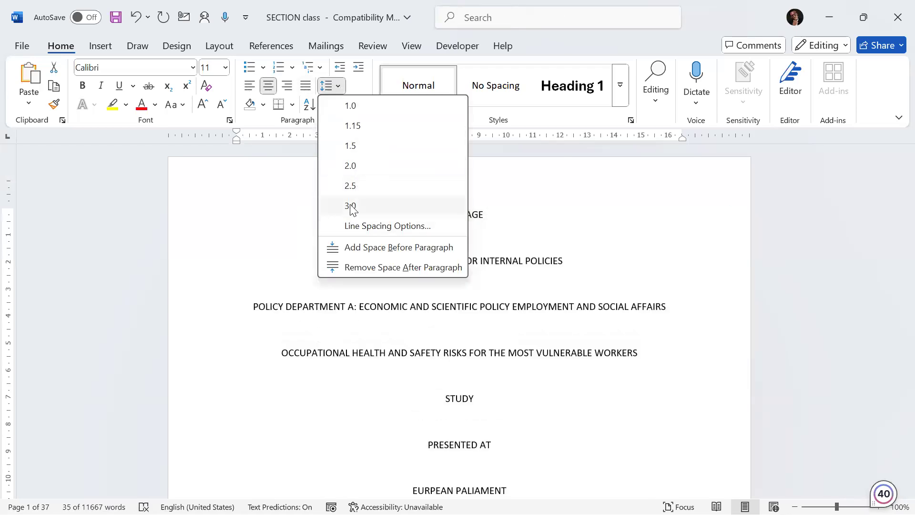
{"action": "left_click", "coordinate": [351, 205]}
{"action": "scroll", "coordinate": [414, 306], "scroll_direction": "down", "scroll_amount": 3}
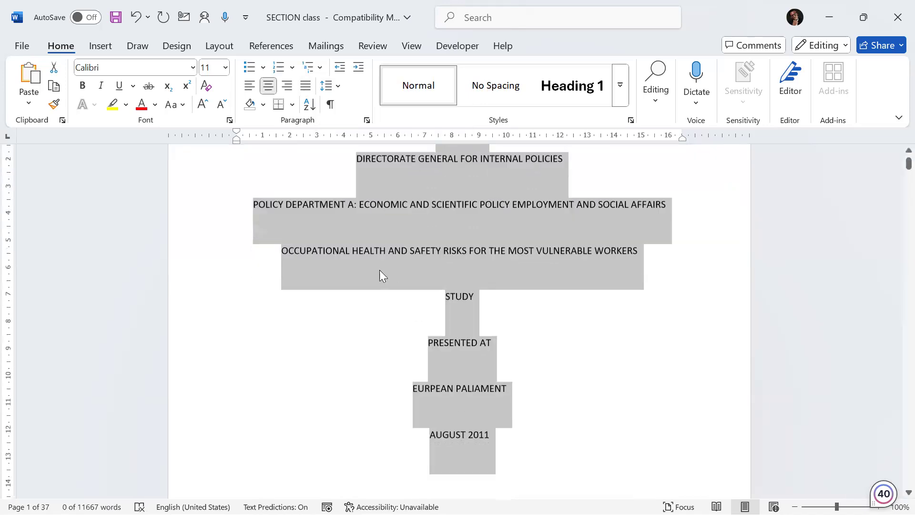
{"action": "scroll", "coordinate": [380, 270], "scroll_direction": "up", "scroll_amount": 2}
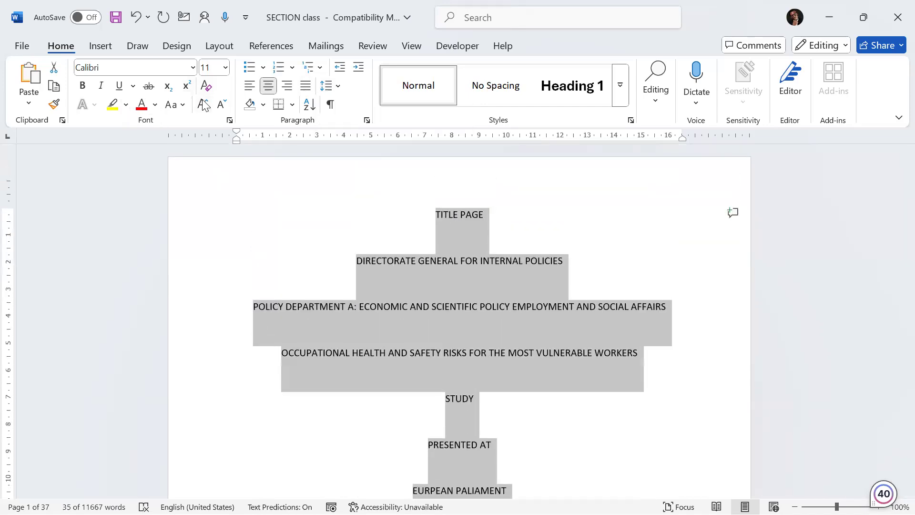
Step: Grow the title lines' font size twice, to 16 pt, and deselect the text
{"action": "left_click", "coordinate": [202, 99]}
{"action": "left_click", "coordinate": [202, 99]}
{"action": "left_click", "coordinate": [202, 99]}
{"action": "scroll", "coordinate": [431, 331], "scroll_direction": "down", "scroll_amount": 8}
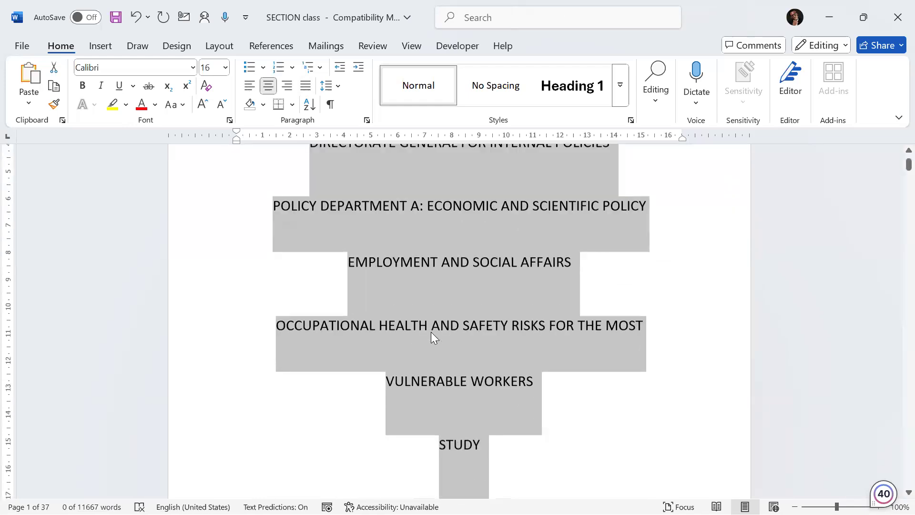
{"action": "scroll", "coordinate": [431, 334], "scroll_direction": "down", "scroll_amount": 3}
{"action": "scroll", "coordinate": [431, 337], "scroll_direction": "up", "scroll_amount": 2}
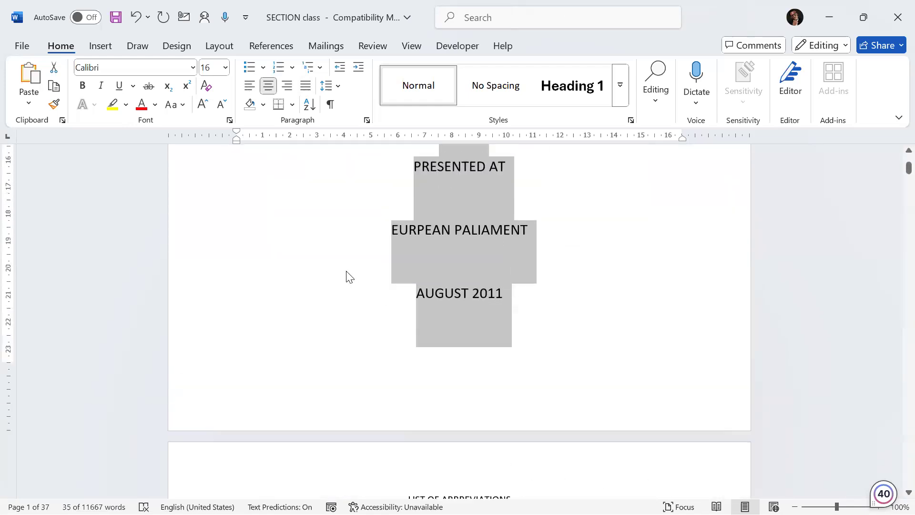
{"action": "left_click", "coordinate": [349, 271]}
{"action": "scroll", "coordinate": [348, 271], "scroll_direction": "up", "scroll_amount": 9}
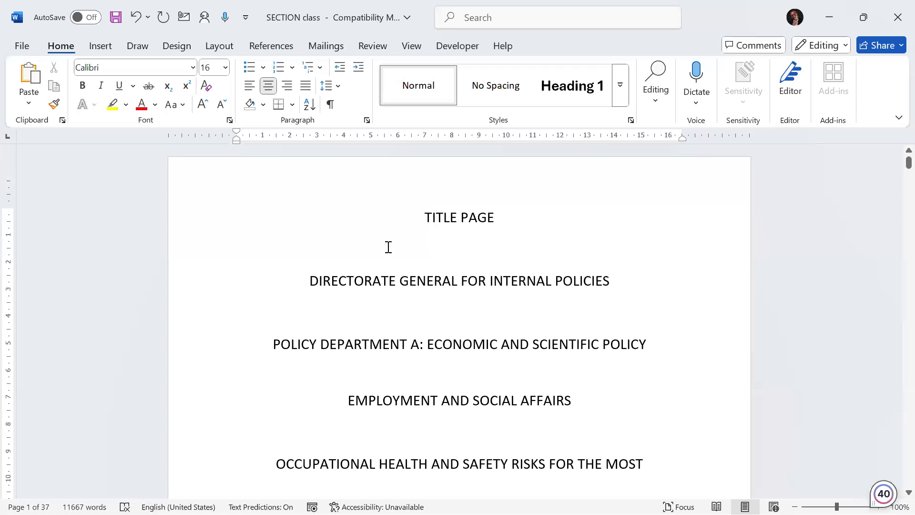
Step: Select the list of abbreviations and cycle its alignment through left, right, centre and justified
{"action": "scroll", "coordinate": [389, 246], "scroll_direction": "down", "scroll_amount": 8}
{"action": "scroll", "coordinate": [389, 247], "scroll_direction": "down", "scroll_amount": 7}
{"action": "scroll", "coordinate": [405, 197], "scroll_direction": "up", "scroll_amount": 1}
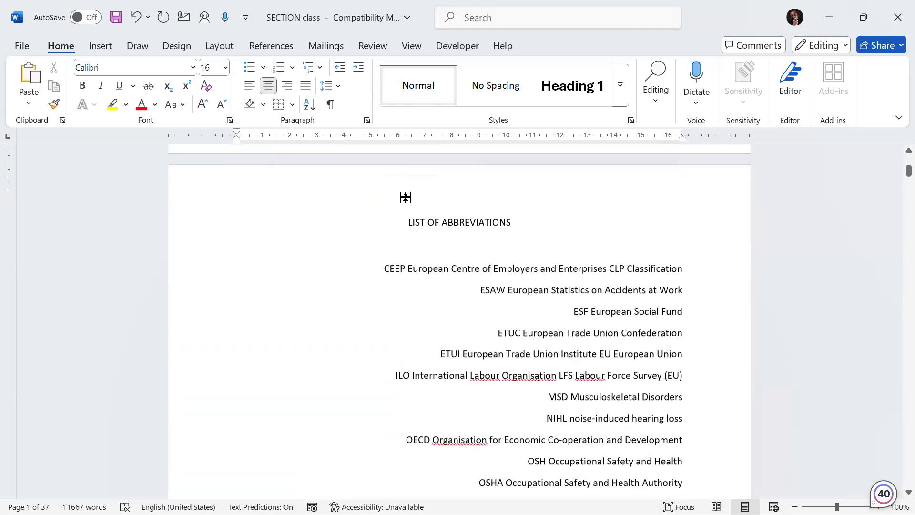
{"action": "scroll", "coordinate": [405, 197], "scroll_direction": "up", "scroll_amount": 1}
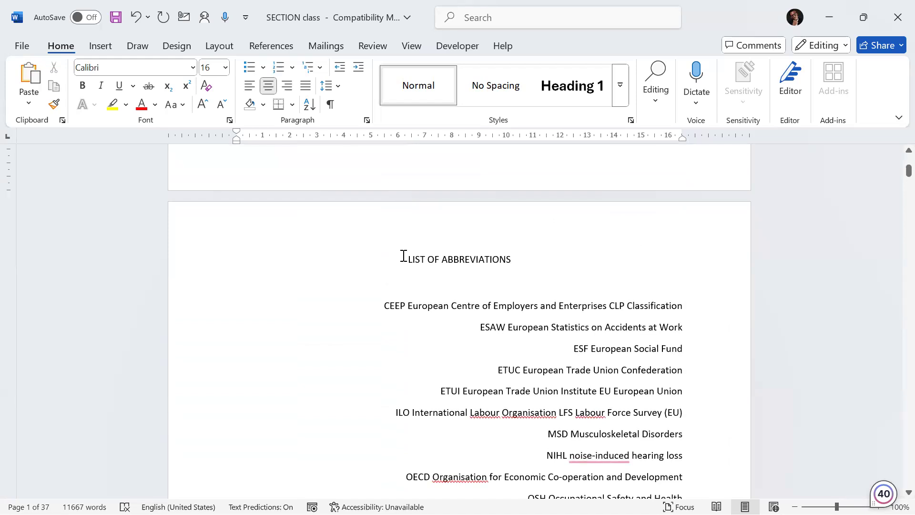
{"action": "left_click_drag", "start_coordinate": [403, 256], "coordinate": [647, 312]}
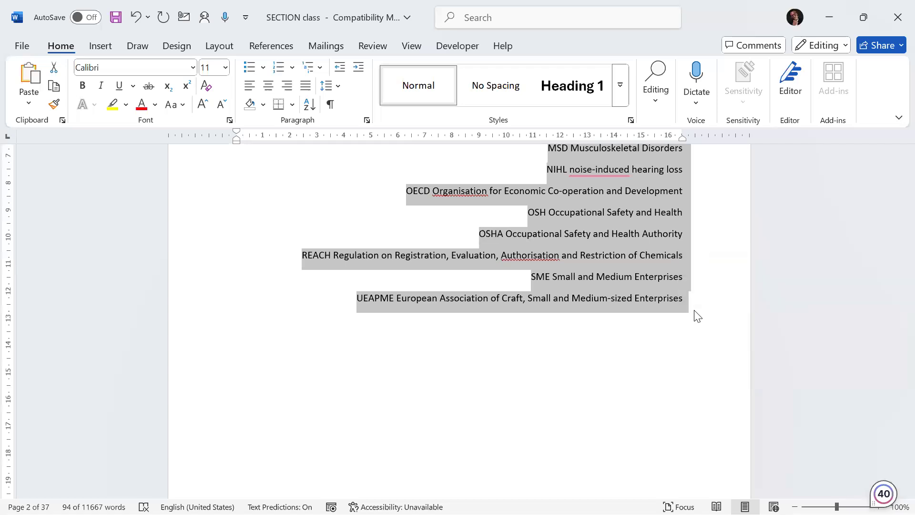
{"action": "key", "text": "ctrl+l"}
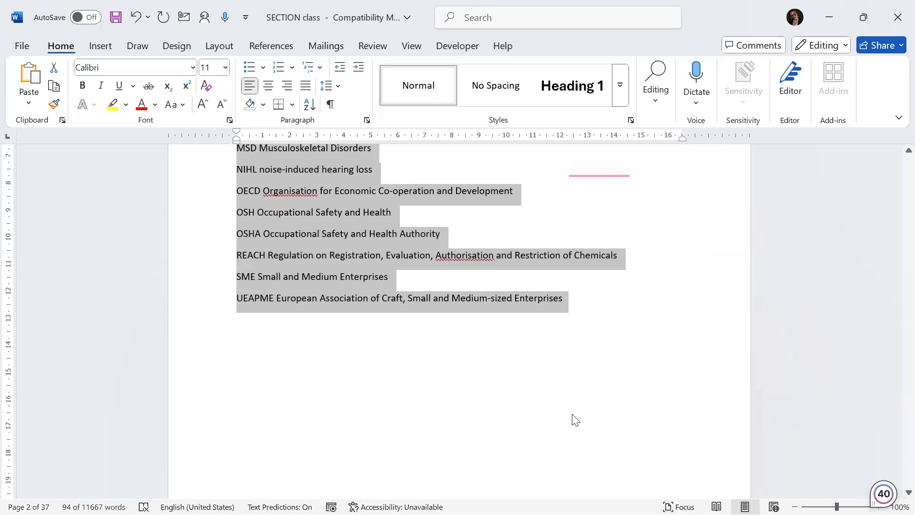
{"action": "scroll", "coordinate": [575, 420], "scroll_direction": "up", "scroll_amount": 5}
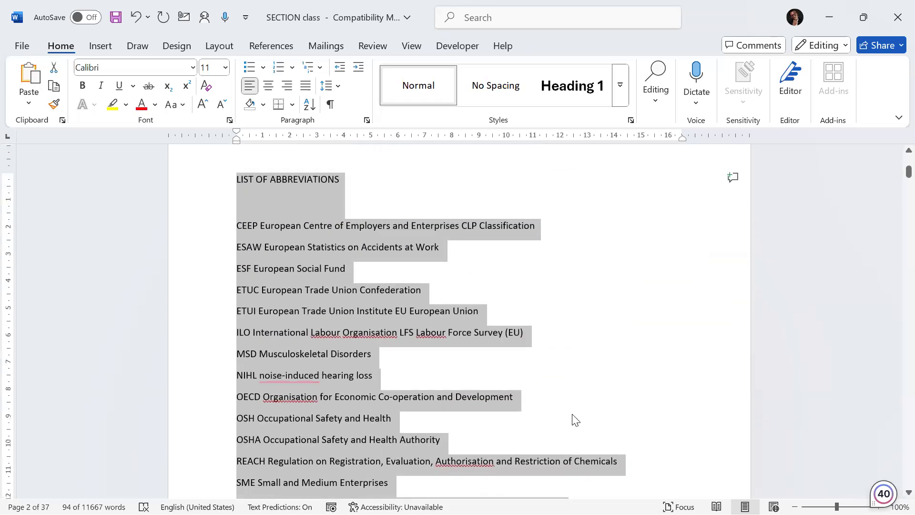
{"action": "key", "text": "ctrl+r"}
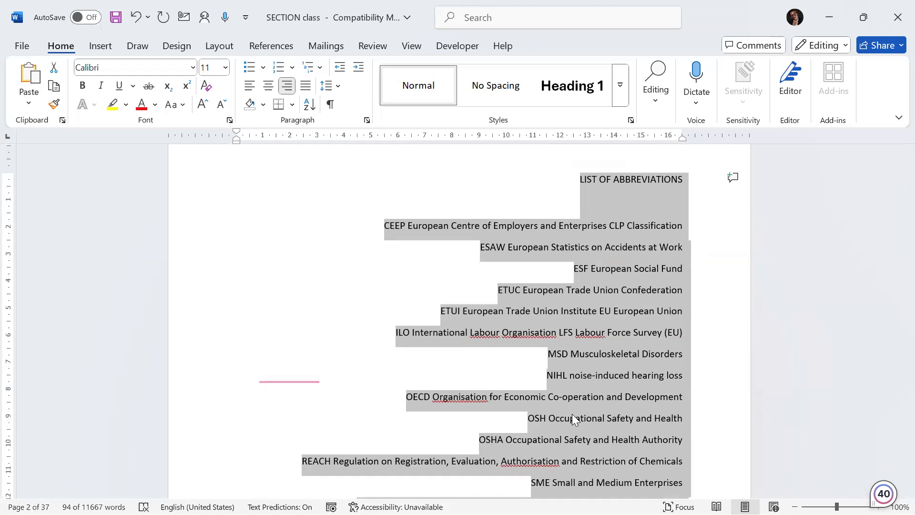
{"action": "key", "text": "ctrl+e"}
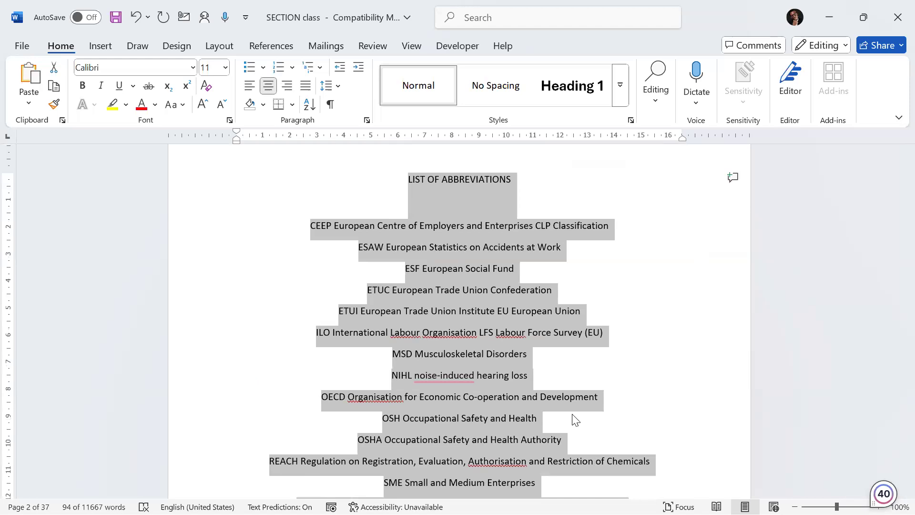
{"action": "key", "text": "ctrl+j"}
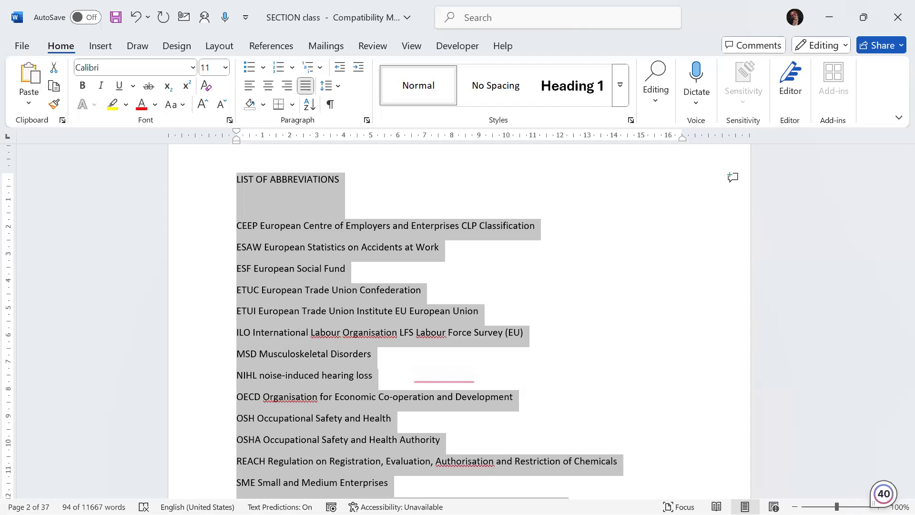
{"action": "left_click", "coordinate": [406, 289]}
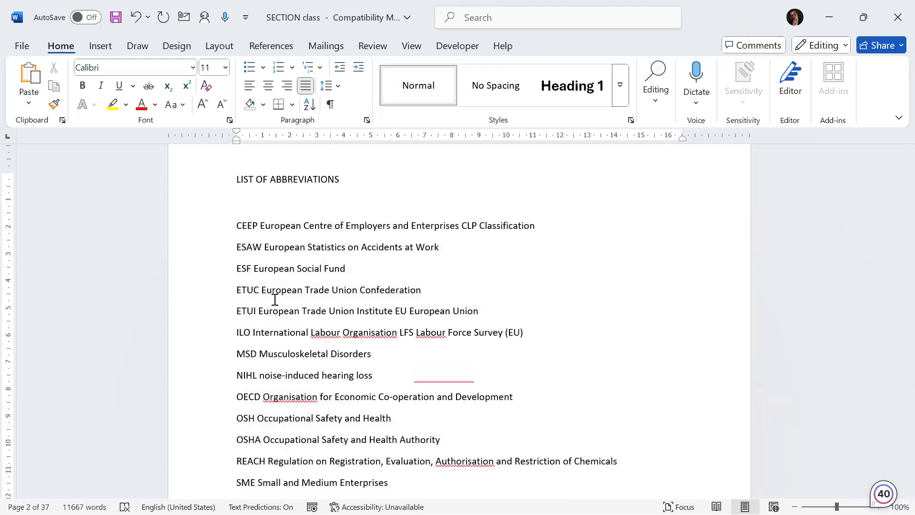
Step: Remove the stray gap inserted inside the ESAW abbreviation
{"action": "scroll", "coordinate": [313, 337], "scroll_direction": "down", "scroll_amount": 2}
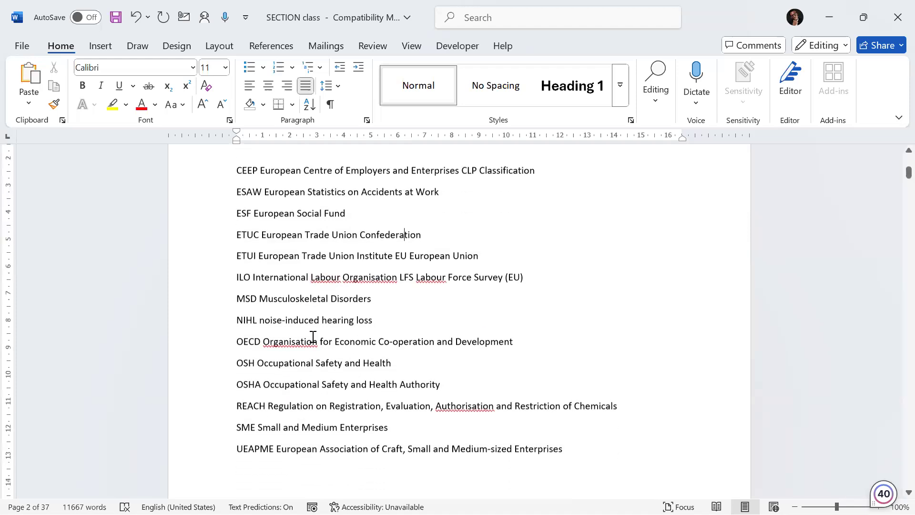
{"action": "scroll", "coordinate": [314, 336], "scroll_direction": "up", "scroll_amount": 1}
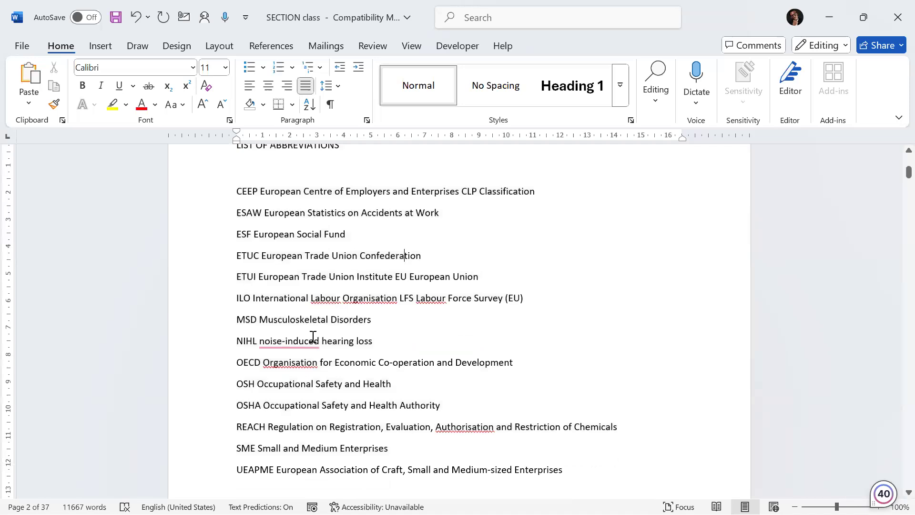
{"action": "left_click", "coordinate": [262, 191]}
{"action": "scroll", "coordinate": [288, 223], "scroll_direction": "up", "scroll_amount": 13}
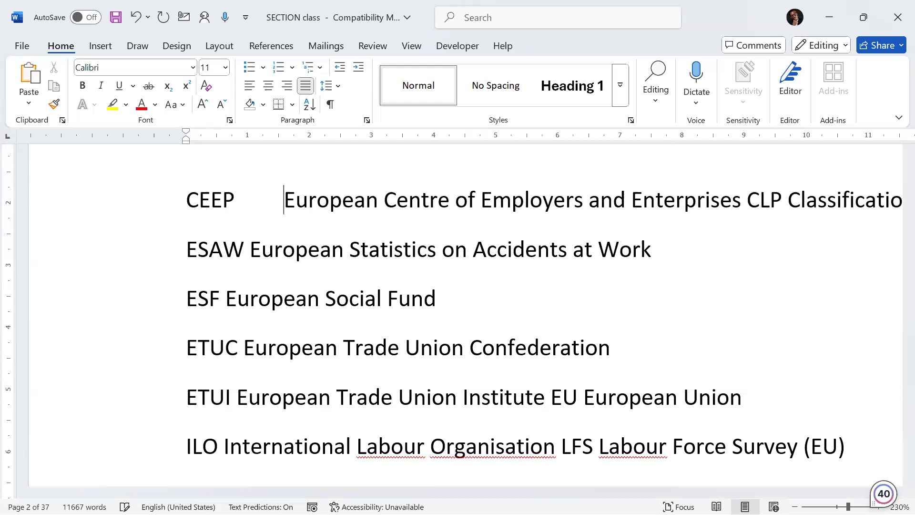
{"action": "left_click", "coordinate": [209, 251]}
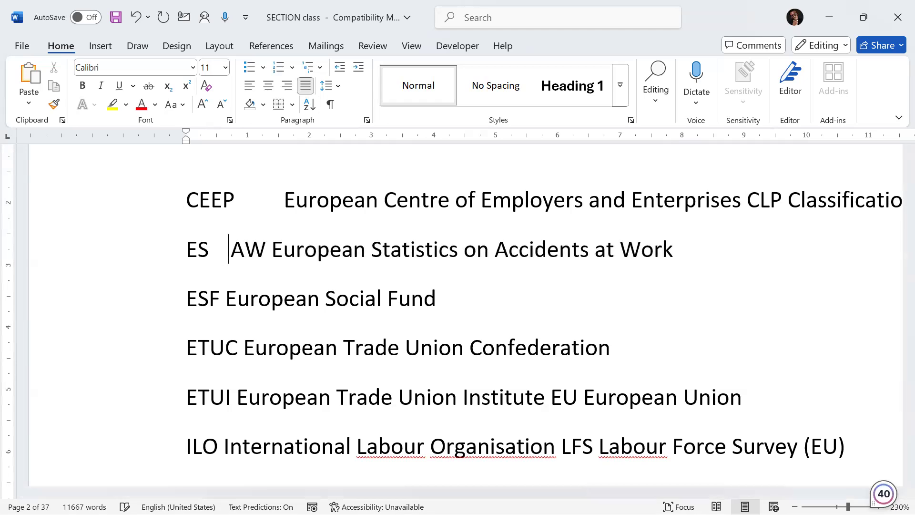
{"action": "key", "text": "BackSpace"}
{"action": "key", "text": "BackSpace"}
{"action": "key", "text": "BackSpace"}
{"action": "key", "text": "BackSpace"}
{"action": "key", "text": "BackSpace"}
{"action": "key", "text": "BackSpace"}
{"action": "key", "text": "BackSpace"}
{"action": "key", "text": "BackSpace"}
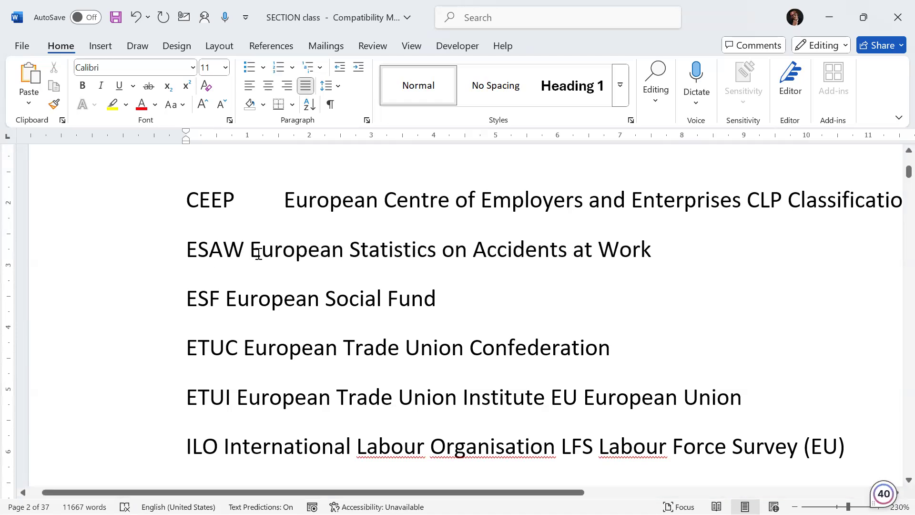
Step: Shorten the gap after CEEP and insert two tabs before its definition
{"action": "left_click", "coordinate": [289, 199]}
{"action": "key", "text": "BackSpace"}
{"action": "key", "text": "BackSpace"}
{"action": "key", "text": "BackSpace"}
{"action": "key", "text": "BackSpace"}
{"action": "key", "text": "BackSpace"}
{"action": "key", "text": "BackSpace"}
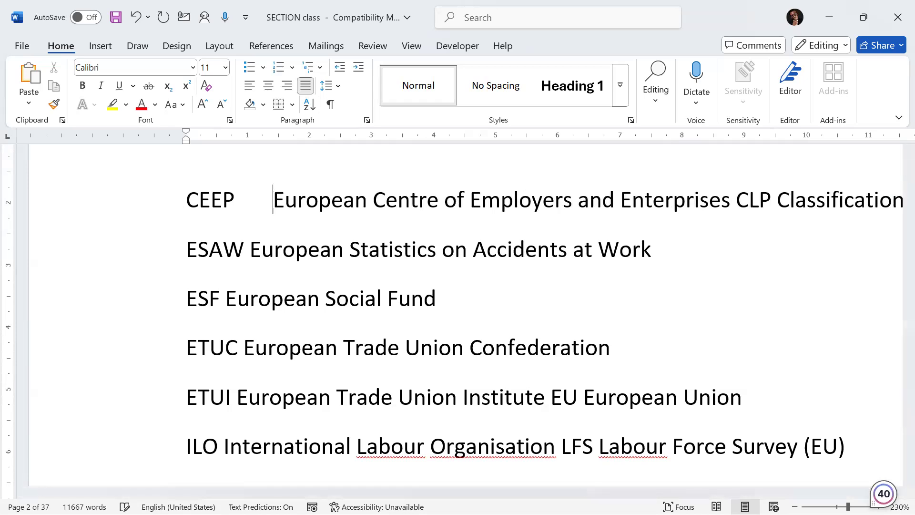
{"action": "key", "text": "BackSpace"}
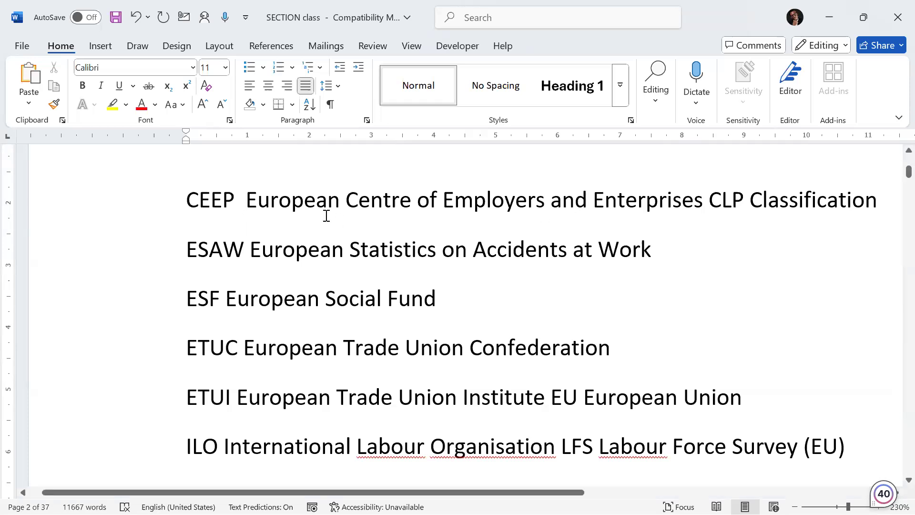
{"action": "key", "text": "Tab"}
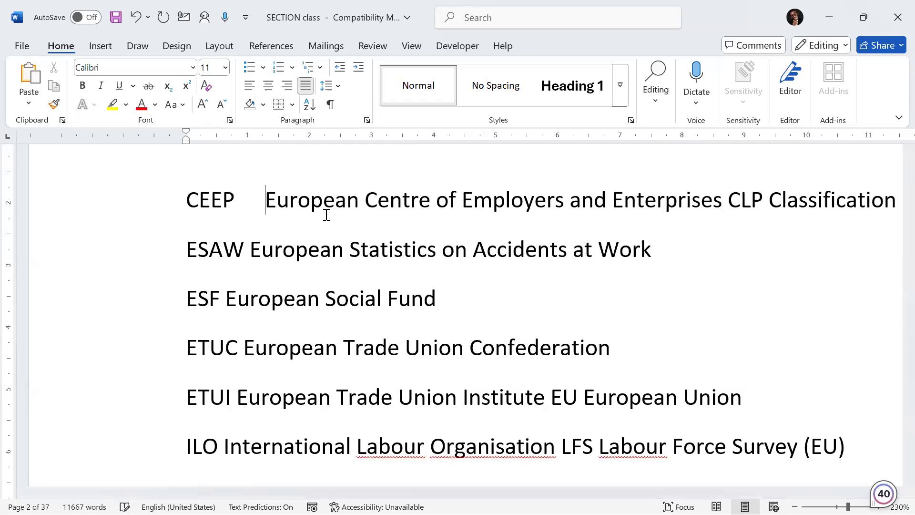
{"action": "key", "text": "Tab"}
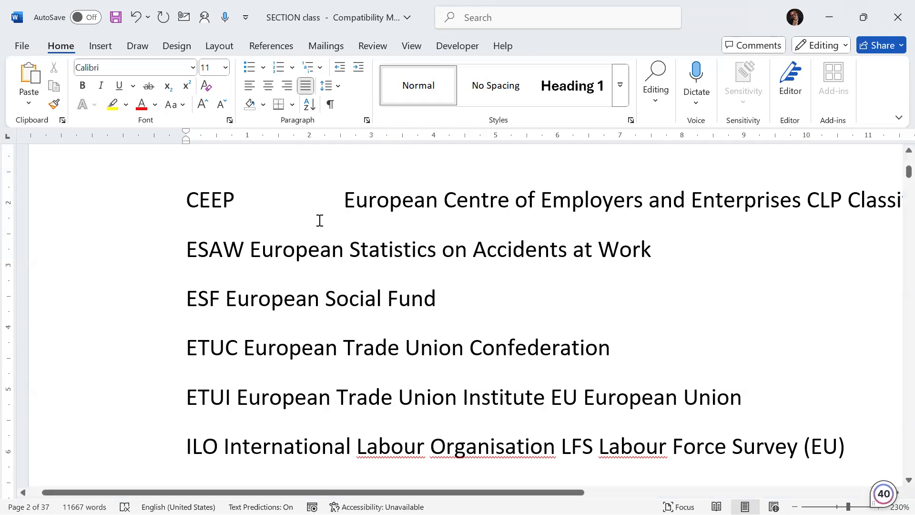
Step: Insert two tabs between ESAW and ESF and their definitions
{"action": "left_click", "coordinate": [254, 252]}
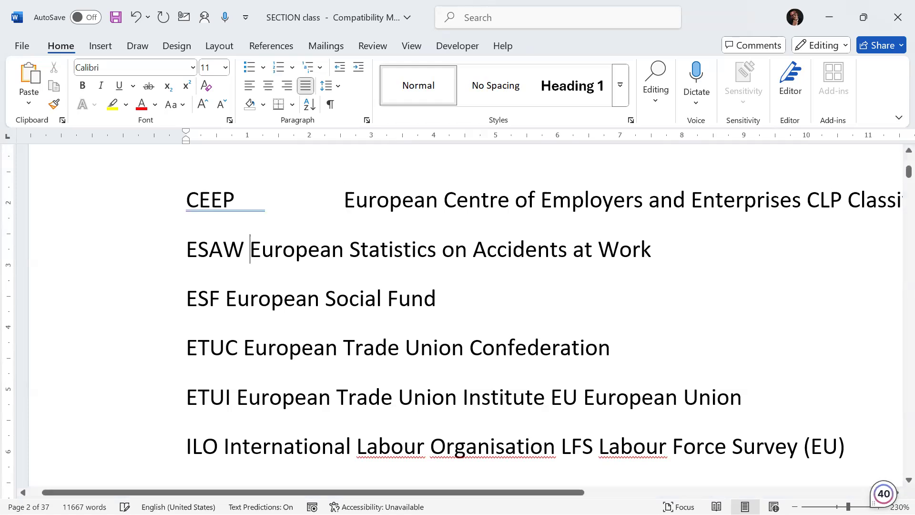
{"action": "key", "text": "Tab"}
{"action": "key", "text": "Tab"}
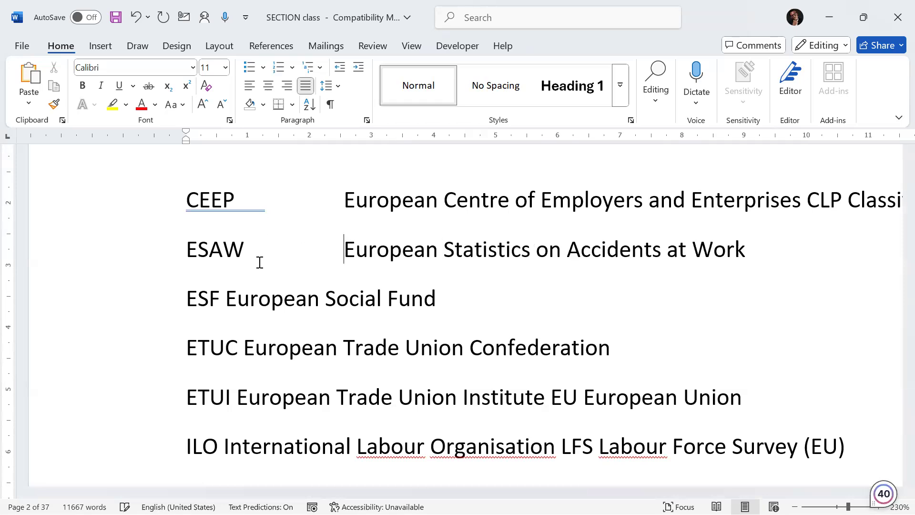
{"action": "left_click", "coordinate": [227, 297]}
Step: Insert two tabs between ETUC and ETUI and their definitions
{"action": "key", "text": "Tab"}
{"action": "key", "text": "Tab"}
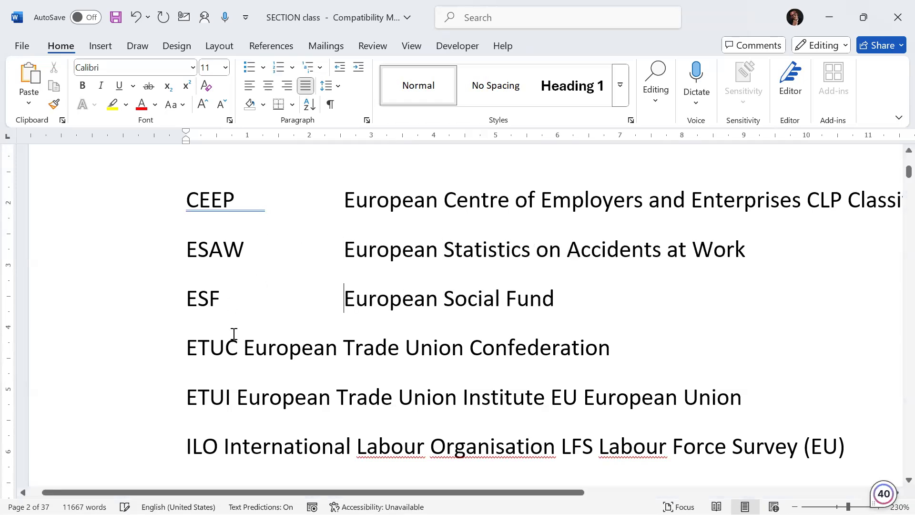
{"action": "left_click", "coordinate": [243, 347]}
{"action": "key", "text": "Tab"}
{"action": "key", "text": "Tab"}
{"action": "scroll", "coordinate": [266, 347], "scroll_direction": "down", "scroll_amount": 4}
{"action": "scroll", "coordinate": [272, 233], "scroll_direction": "up", "scroll_amount": 3}
{"action": "left_click", "coordinate": [243, 305]}
Step: Insert two tabs between ILO and its definition
{"action": "key", "text": "Tab"}
{"action": "key", "text": "Tab"}
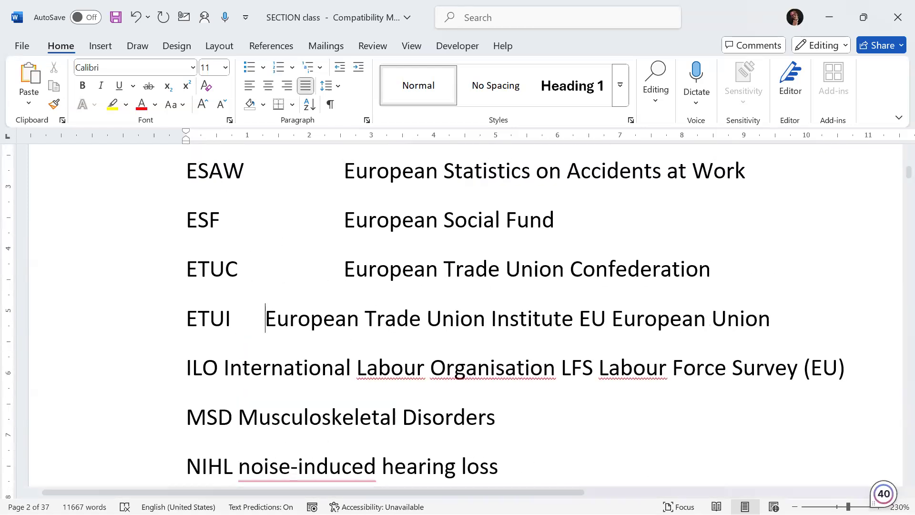
{"action": "left_click", "coordinate": [223, 368]}
{"action": "key", "text": "Tab"}
{"action": "key", "text": "Tab"}
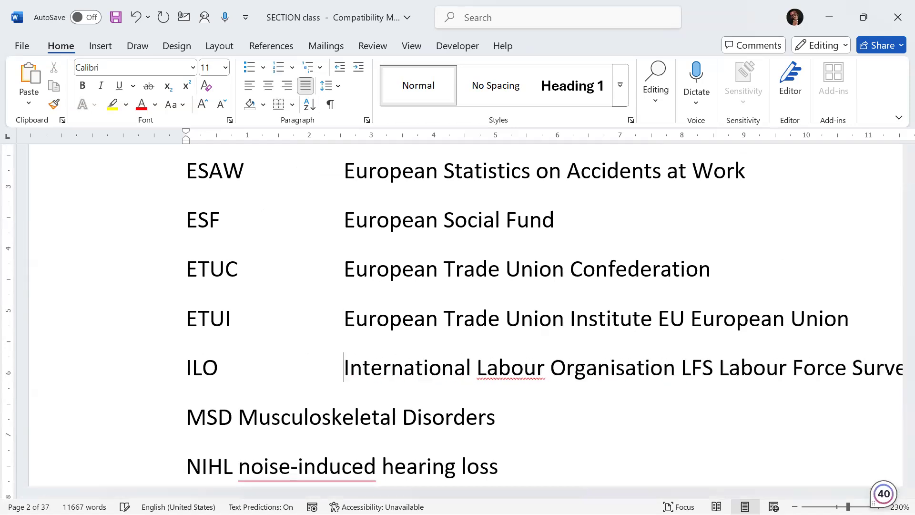
Step: Insert a tab between MSD and NIHL and their definitions
{"action": "scroll", "coordinate": [204, 362], "scroll_direction": "down", "scroll_amount": 3}
{"action": "scroll", "coordinate": [204, 362], "scroll_direction": "down", "scroll_amount": 3}
{"action": "scroll", "coordinate": [204, 362], "scroll_direction": "up", "scroll_amount": 3}
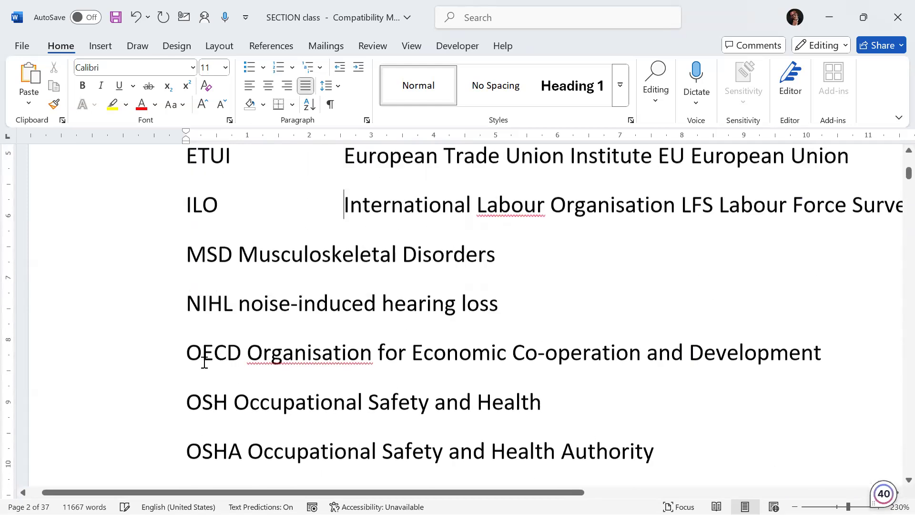
{"action": "left_click", "coordinate": [237, 260]}
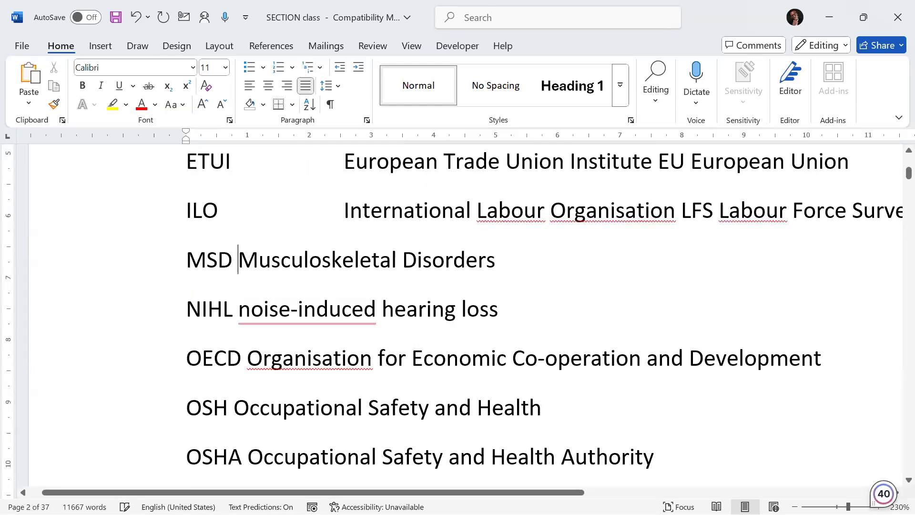
{"action": "key", "text": "Tab"}
{"action": "left_click", "coordinate": [238, 309]}
{"action": "key", "text": "Tab"}
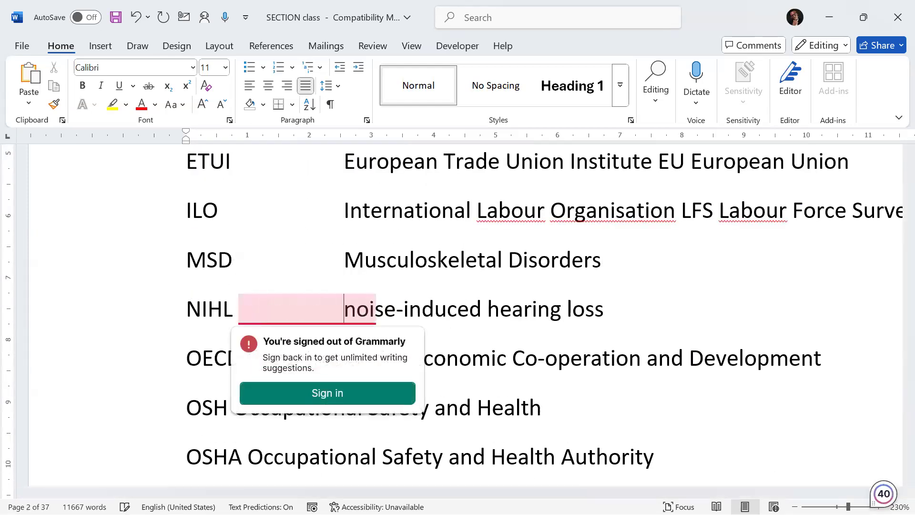
Step: Delete the empty line above the TABLE OF CONTENTS heading
{"action": "scroll", "coordinate": [359, 266], "scroll_direction": "up", "scroll_amount": 10}
{"action": "scroll", "coordinate": [385, 248], "scroll_direction": "up", "scroll_amount": 10}
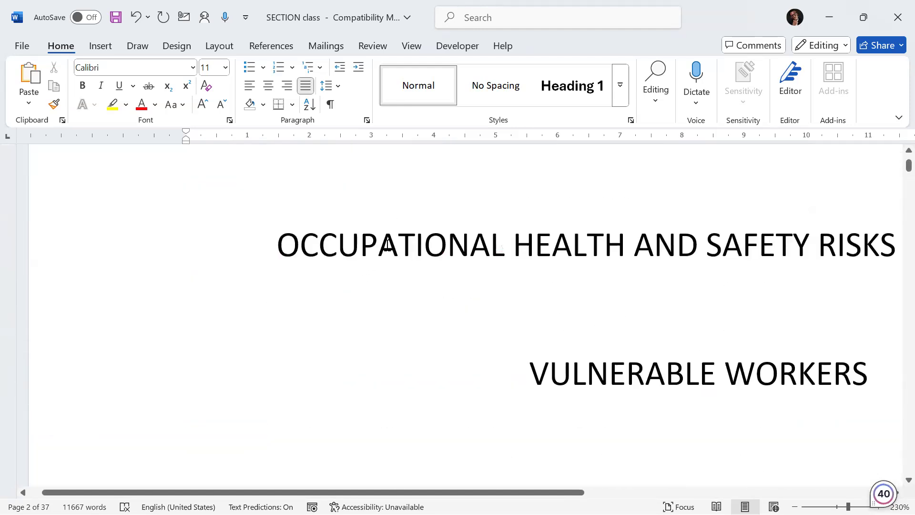
{"action": "scroll", "coordinate": [387, 267], "scroll_direction": "up", "scroll_amount": 3}
{"action": "scroll", "coordinate": [390, 286], "scroll_direction": "down", "scroll_amount": 6, "text": "ctrl"}
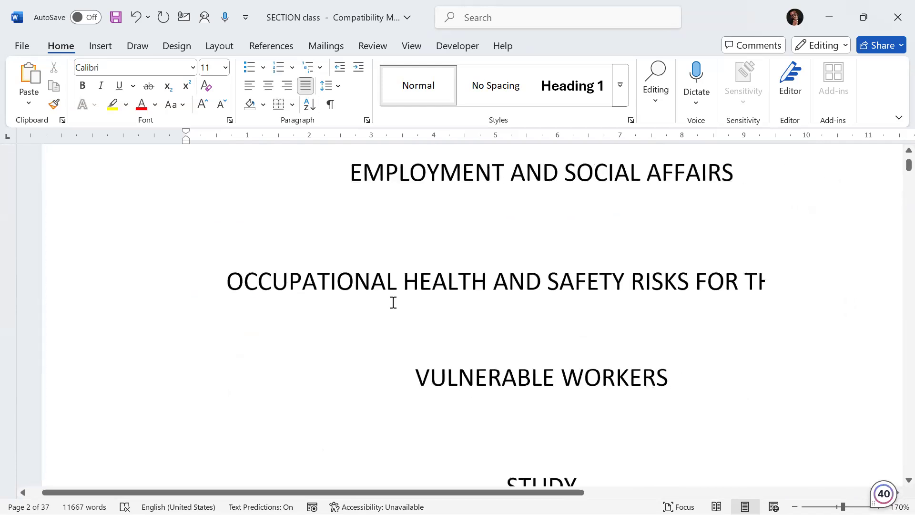
{"action": "scroll", "coordinate": [393, 302], "scroll_direction": "down", "scroll_amount": 10, "text": "ctrl"}
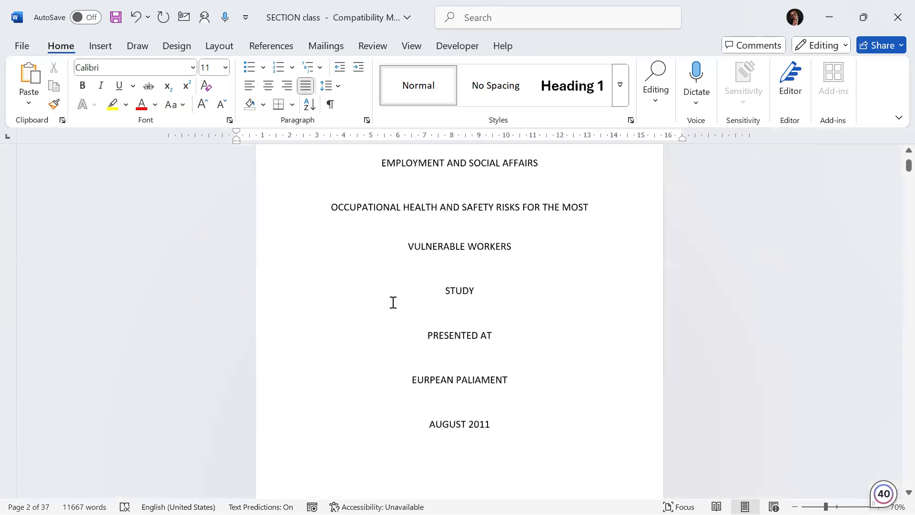
{"action": "scroll", "coordinate": [393, 302], "scroll_direction": "down", "scroll_amount": 2, "text": "ctrl"}
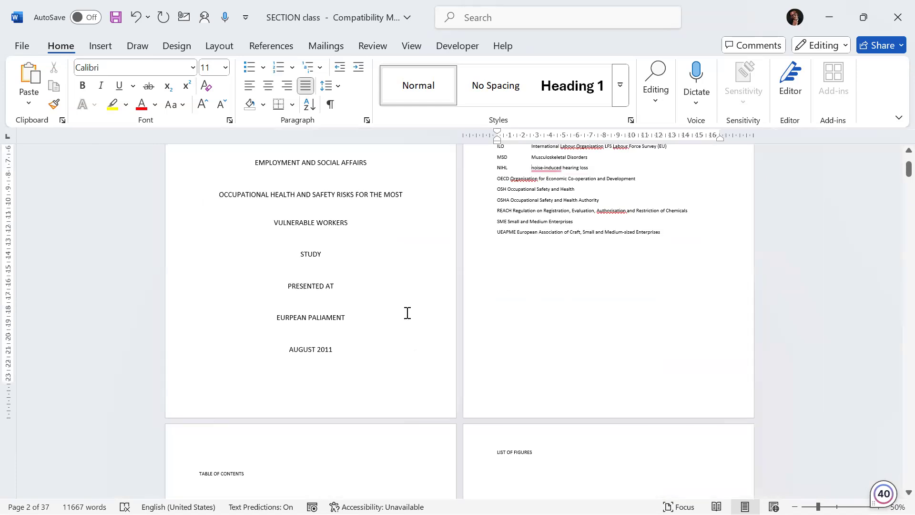
{"action": "scroll", "coordinate": [408, 312], "scroll_direction": "up", "scroll_amount": 2, "text": "ctrl"}
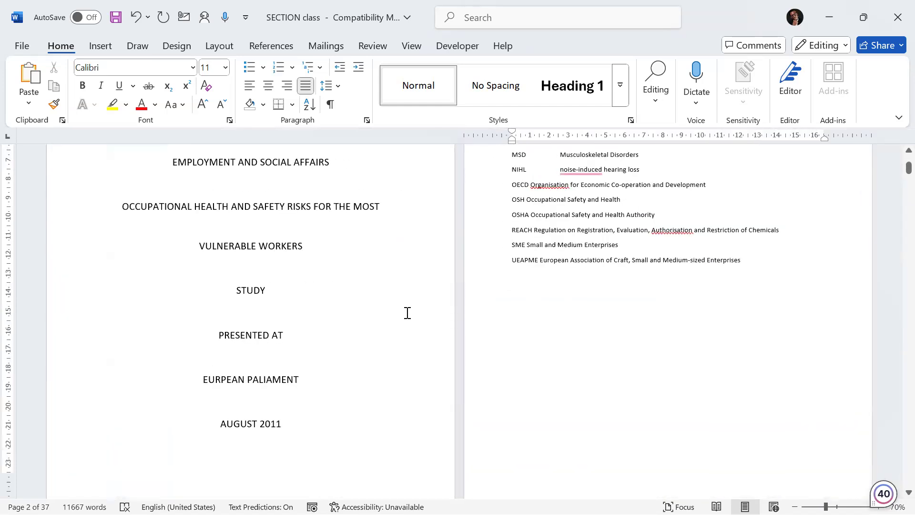
{"action": "scroll", "coordinate": [407, 312], "scroll_direction": "up", "scroll_amount": 3}
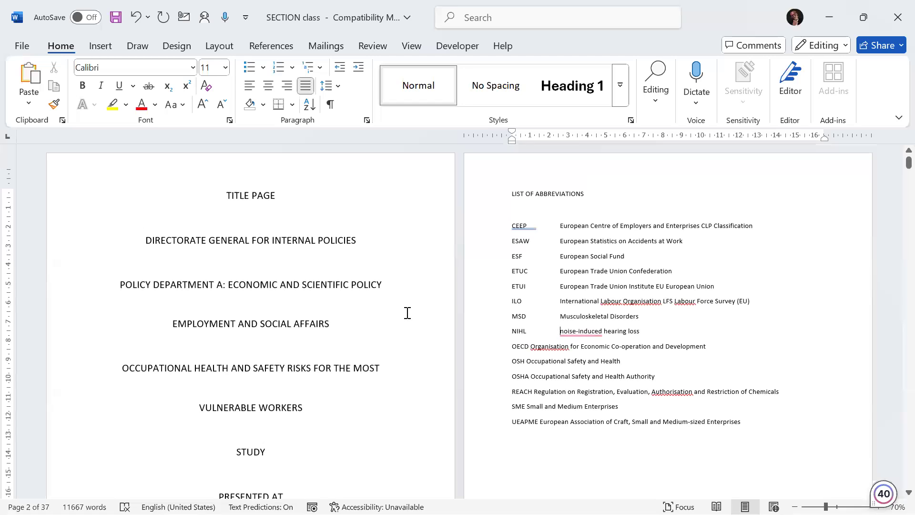
{"action": "scroll", "coordinate": [407, 313], "scroll_direction": "down", "scroll_amount": 10}
{"action": "scroll", "coordinate": [408, 312], "scroll_direction": "down", "scroll_amount": 1}
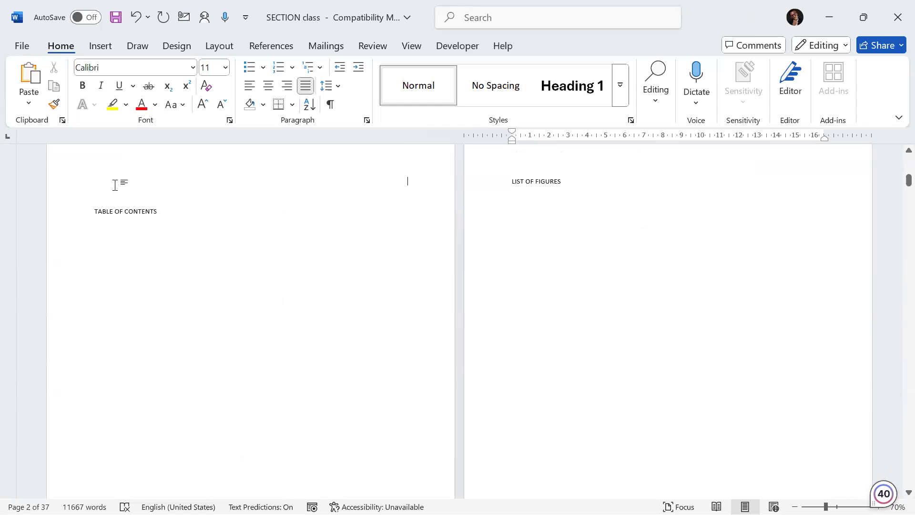
{"action": "key", "text": "Delete"}
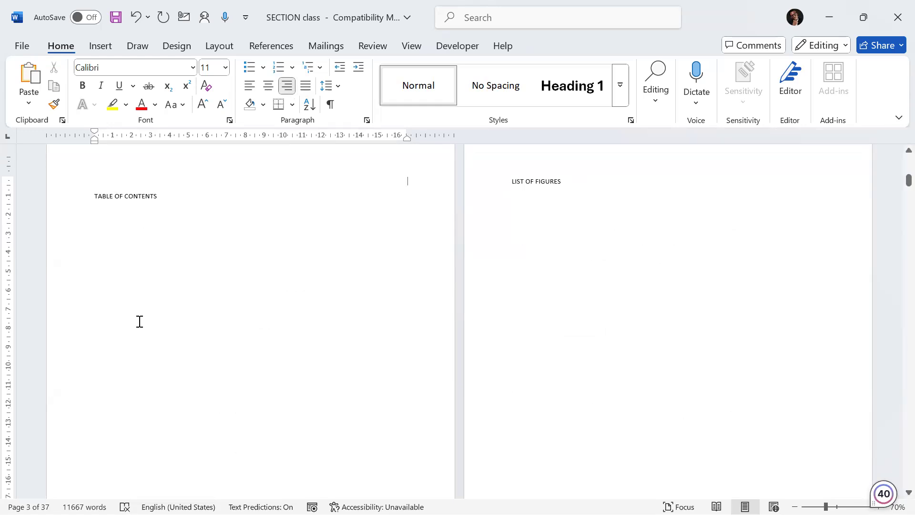
Step: Examine the end of the title page and the TABLE OF CONTENTS page
{"action": "scroll", "coordinate": [140, 322], "scroll_direction": "up", "scroll_amount": 5}
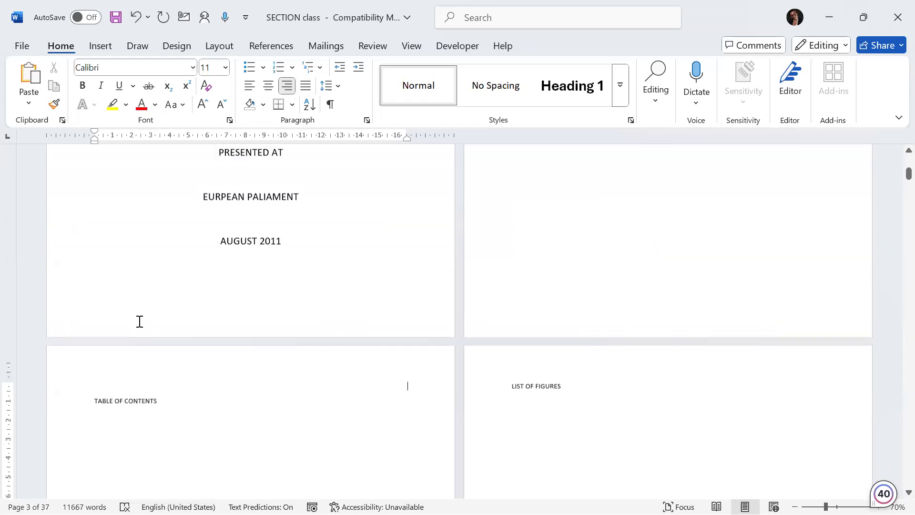
{"action": "scroll", "coordinate": [140, 322], "scroll_direction": "up", "scroll_amount": 2}
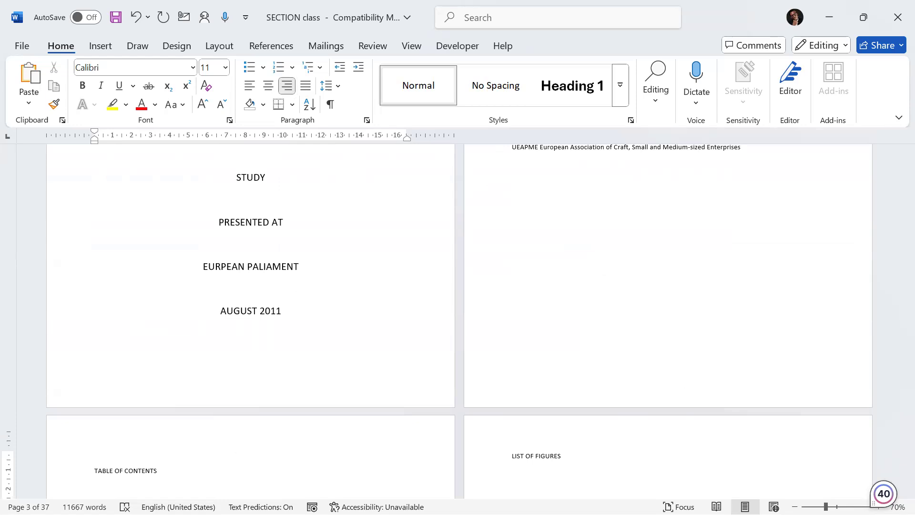
{"action": "scroll", "coordinate": [280, 370], "scroll_direction": "down", "scroll_amount": 2}
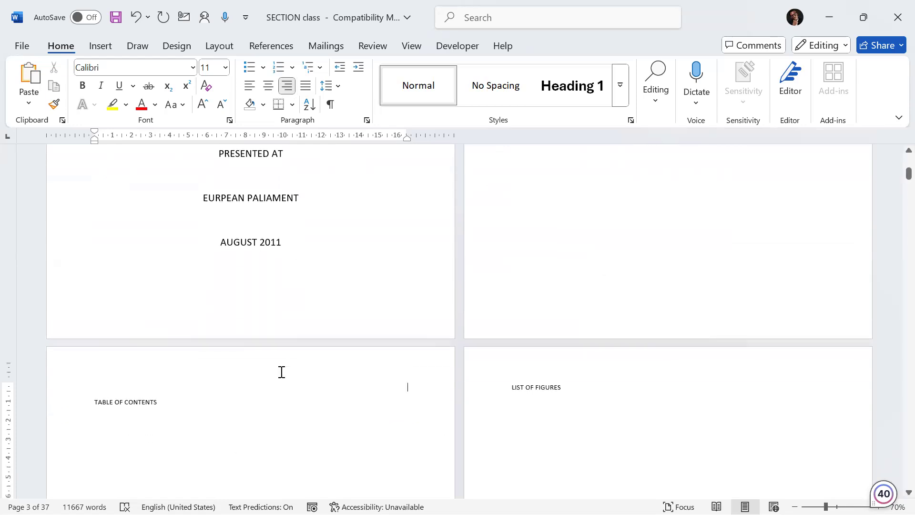
{"action": "scroll", "coordinate": [281, 372], "scroll_direction": "down", "scroll_amount": 4}
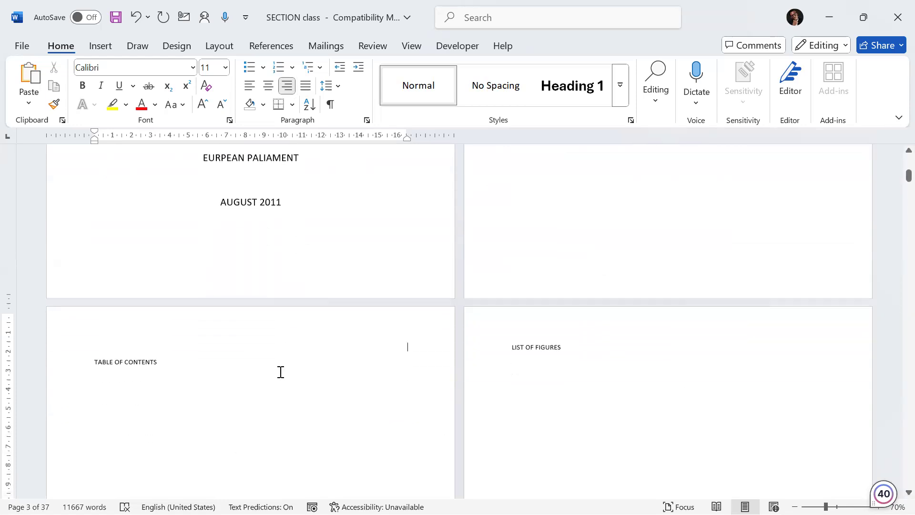
{"action": "scroll", "coordinate": [281, 369], "scroll_direction": "up", "scroll_amount": 3}
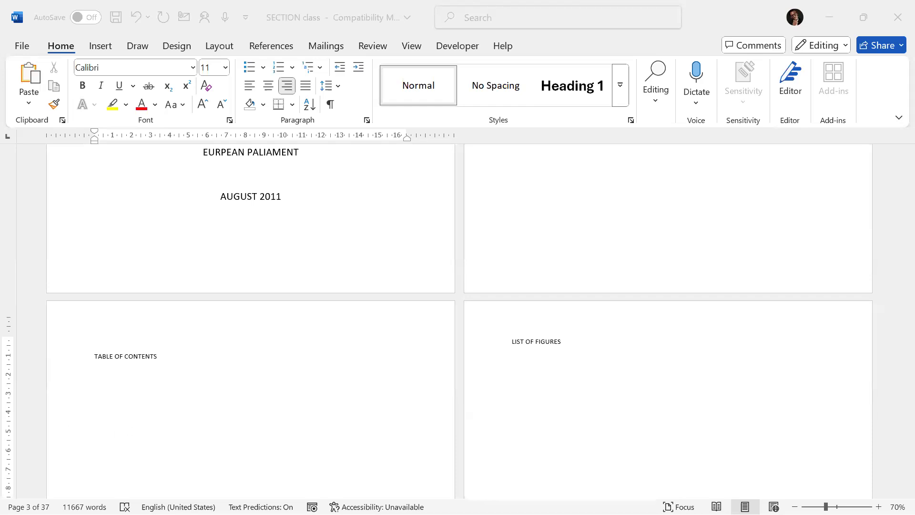
{"action": "left_click", "coordinate": [119, 360]}
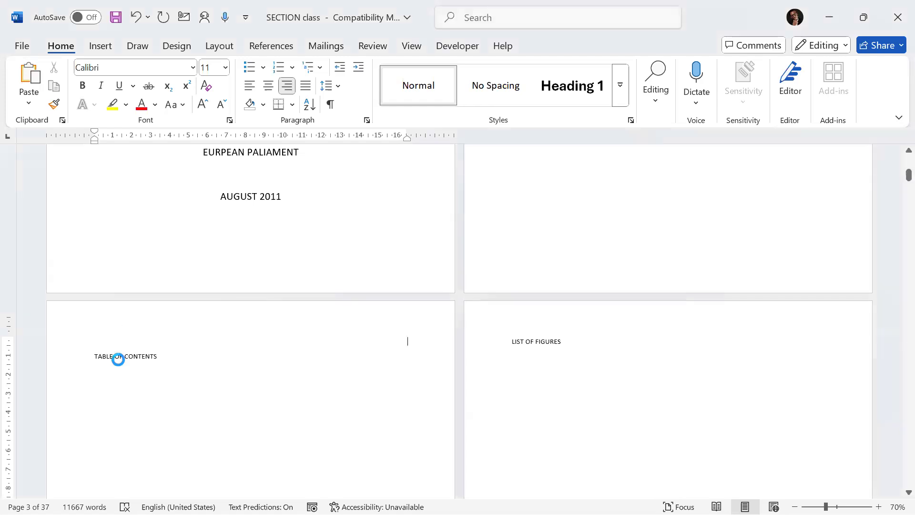
{"action": "scroll", "coordinate": [119, 361], "scroll_direction": "up", "scroll_amount": 7}
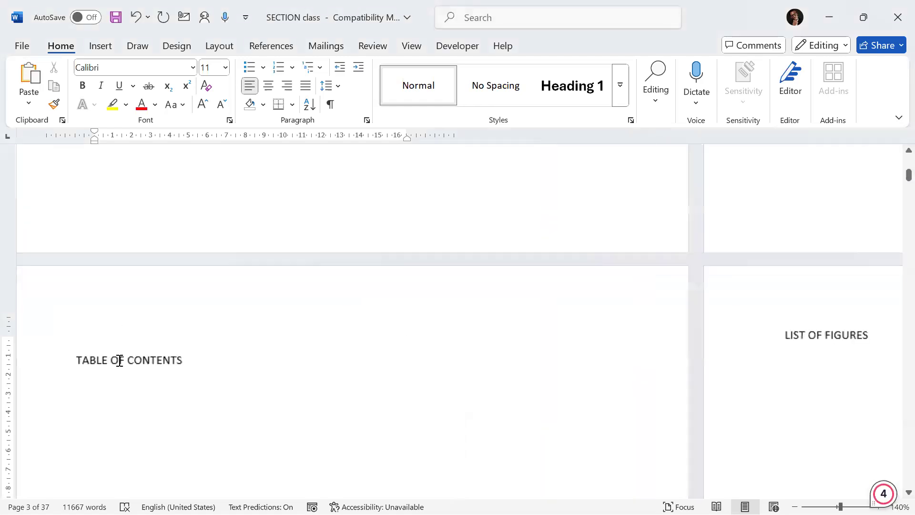
{"action": "scroll", "coordinate": [119, 360], "scroll_direction": "up", "scroll_amount": 8}
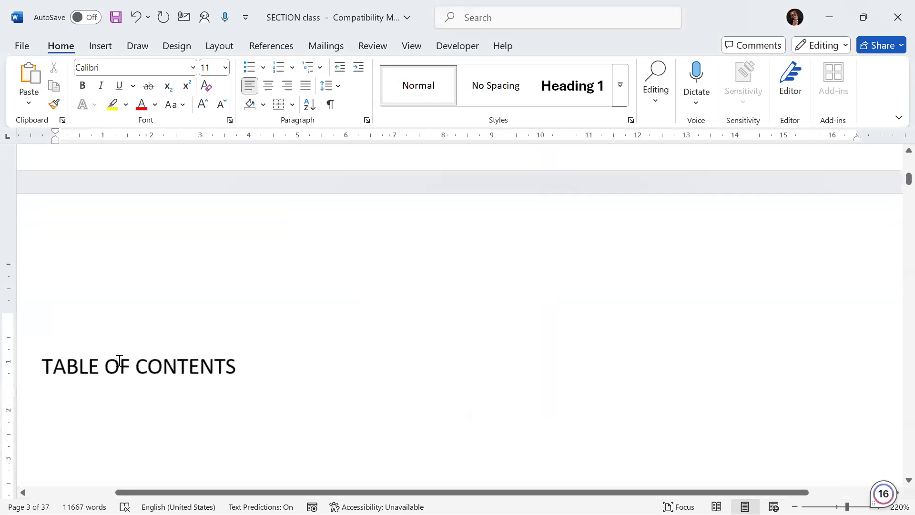
{"action": "scroll", "coordinate": [119, 360], "scroll_direction": "up", "scroll_amount": 10}
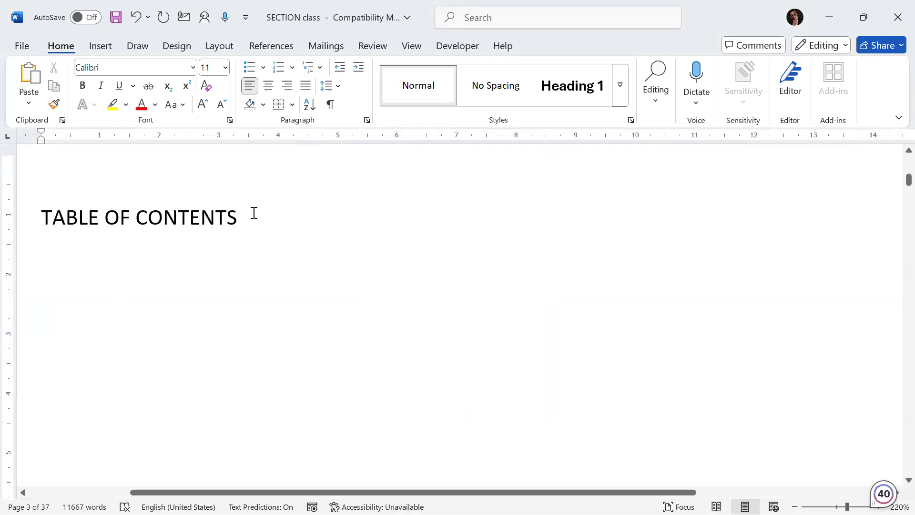
{"action": "scroll", "coordinate": [173, 438], "scroll_direction": "down", "scroll_amount": 9}
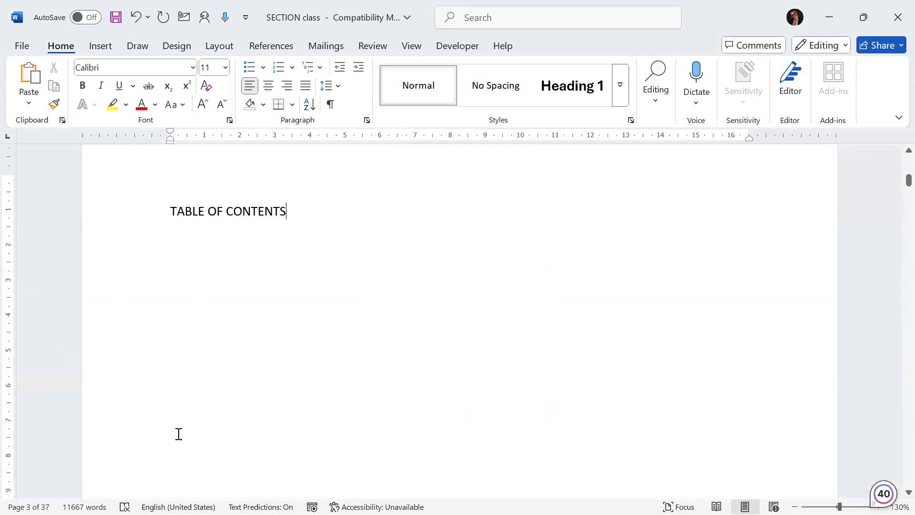
{"action": "scroll", "coordinate": [200, 414], "scroll_direction": "up", "scroll_amount": 3}
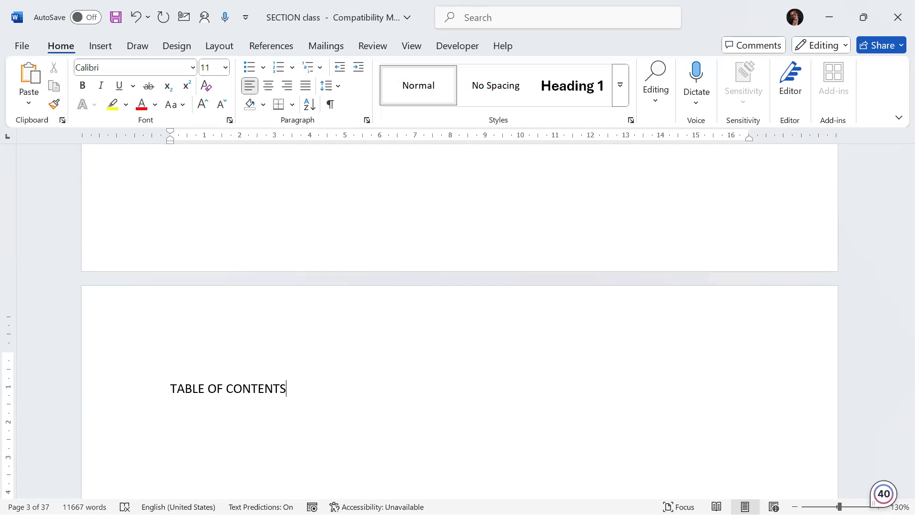
{"action": "scroll", "coordinate": [298, 422], "scroll_direction": "down", "scroll_amount": 2}
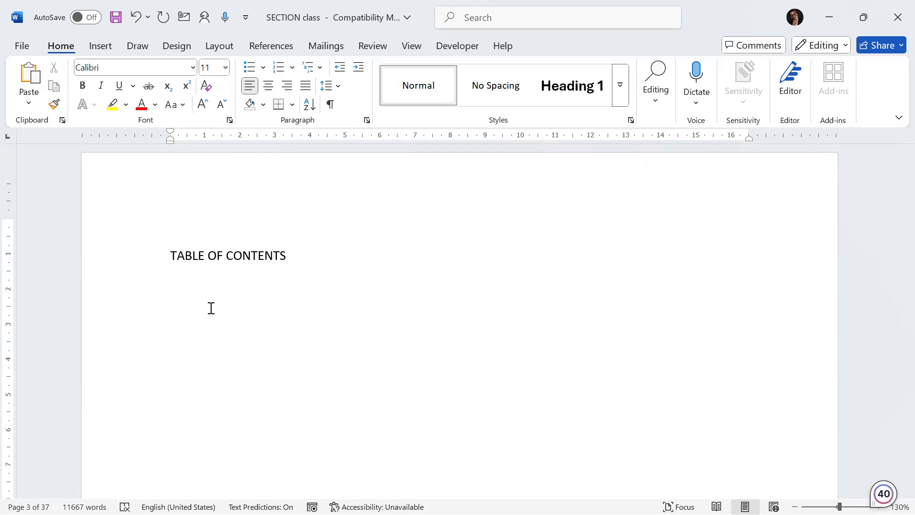
{"action": "scroll", "coordinate": [204, 337], "scroll_direction": "up", "scroll_amount": 6}
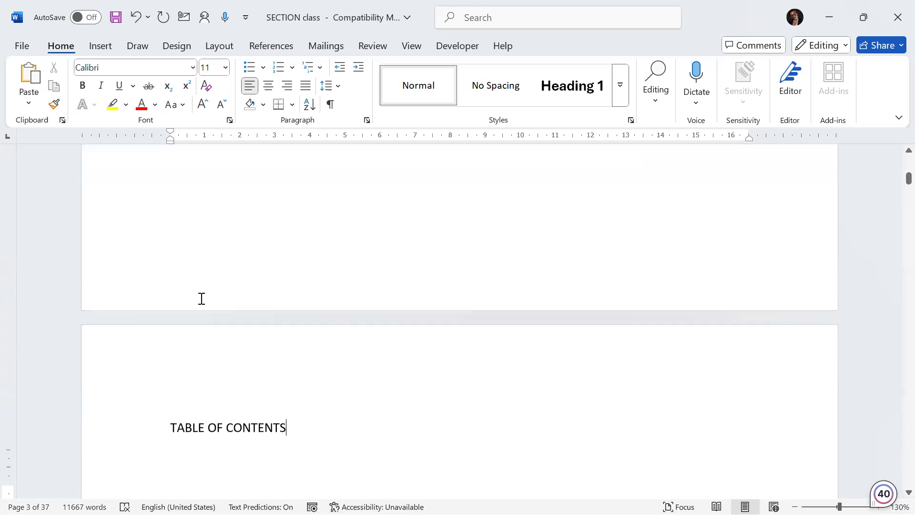
{"action": "scroll", "coordinate": [247, 278], "scroll_direction": "up", "scroll_amount": 15}
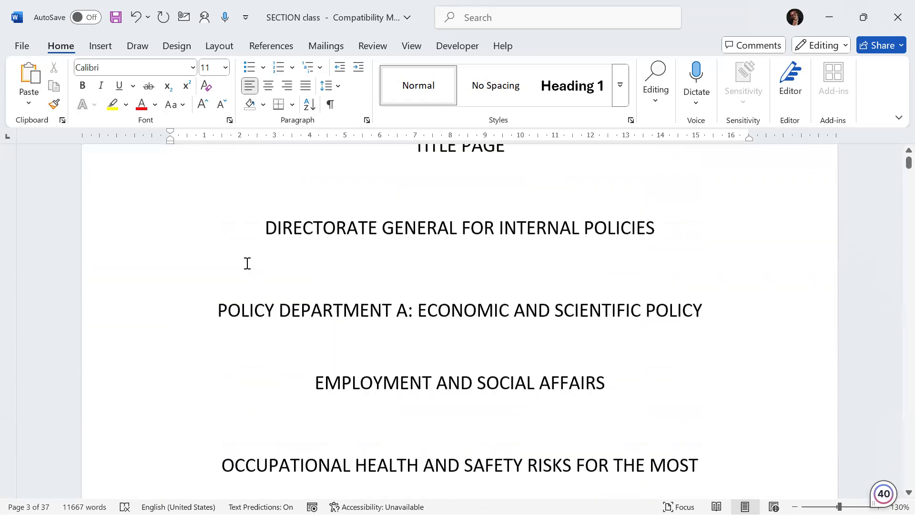
Step: Select the TITLE PAGE heading and browse the abbreviation list, contents page and Chapter One
{"action": "left_click_drag", "start_coordinate": [451, 239], "coordinate": [491, 265]}
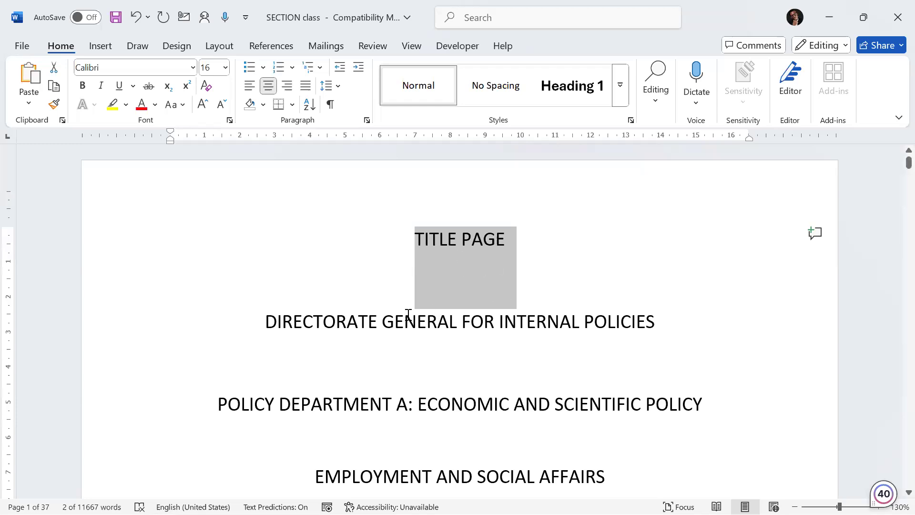
{"action": "scroll", "coordinate": [416, 345], "scroll_direction": "down", "scroll_amount": 8}
{"action": "scroll", "coordinate": [418, 343], "scroll_direction": "down", "scroll_amount": 10}
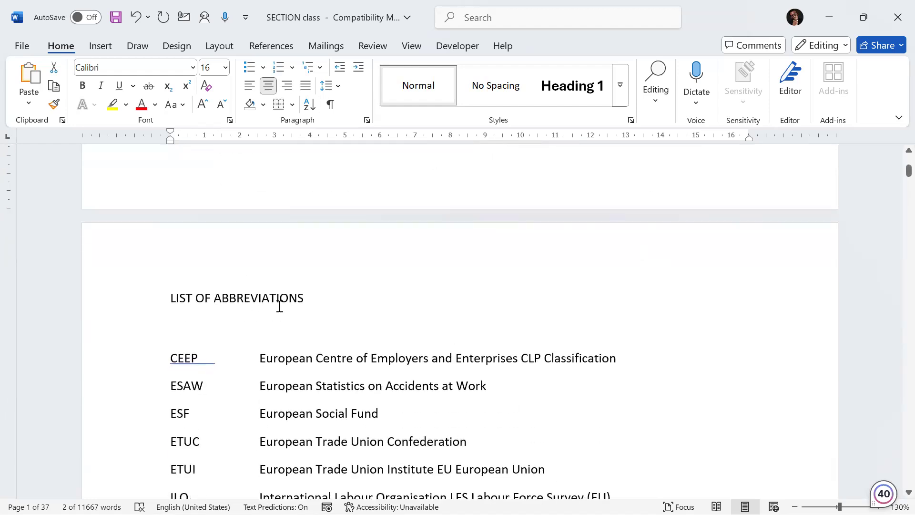
{"action": "scroll", "coordinate": [280, 307], "scroll_direction": "up", "scroll_amount": 1, "text": "ctrl"}
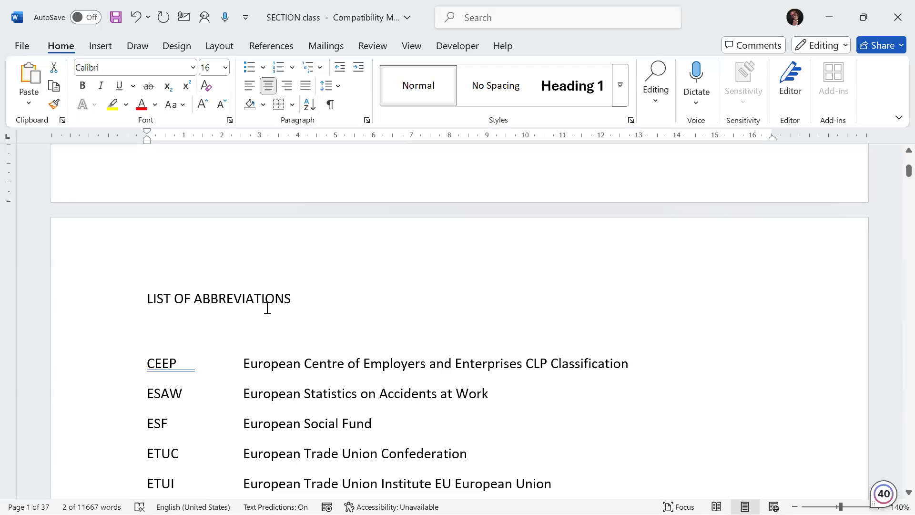
{"action": "scroll", "coordinate": [267, 308], "scroll_direction": "down", "scroll_amount": 10}
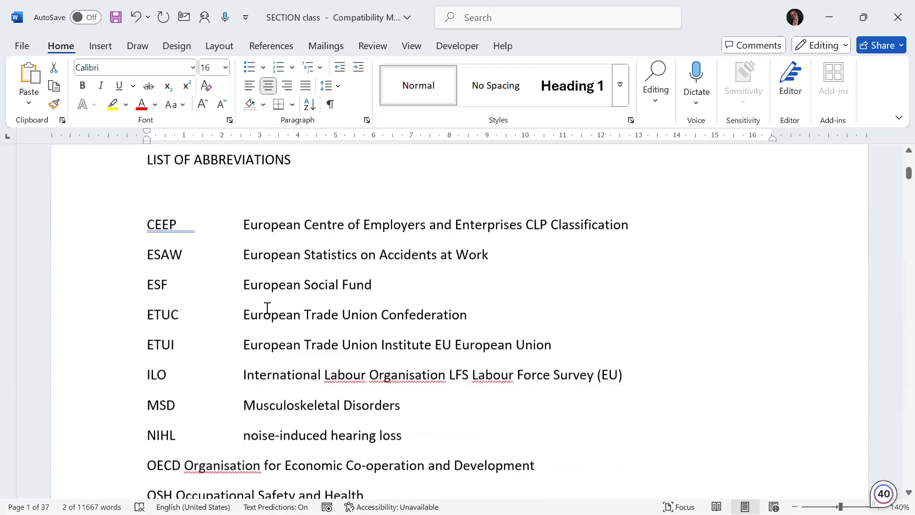
{"action": "scroll", "coordinate": [268, 308], "scroll_direction": "up", "scroll_amount": 2}
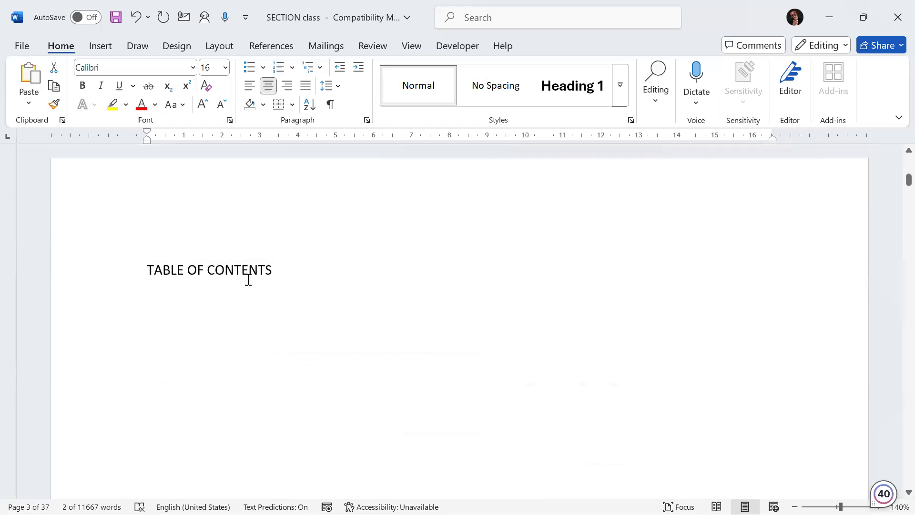
{"action": "scroll", "coordinate": [243, 276], "scroll_direction": "down", "scroll_amount": 20}
{"action": "scroll", "coordinate": [234, 271], "scroll_direction": "down", "scroll_amount": 20}
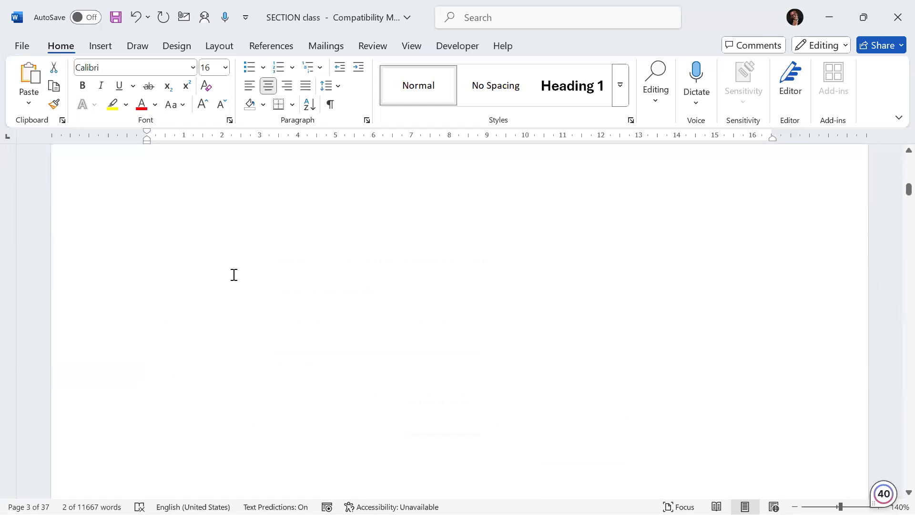
{"action": "scroll", "coordinate": [234, 276], "scroll_direction": "down", "scroll_amount": 15}
{"action": "scroll", "coordinate": [233, 265], "scroll_direction": "up", "scroll_amount": 2}
{"action": "scroll", "coordinate": [233, 267], "scroll_direction": "down", "scroll_amount": 10}
{"action": "scroll", "coordinate": [233, 268], "scroll_direction": "down", "scroll_amount": 3}
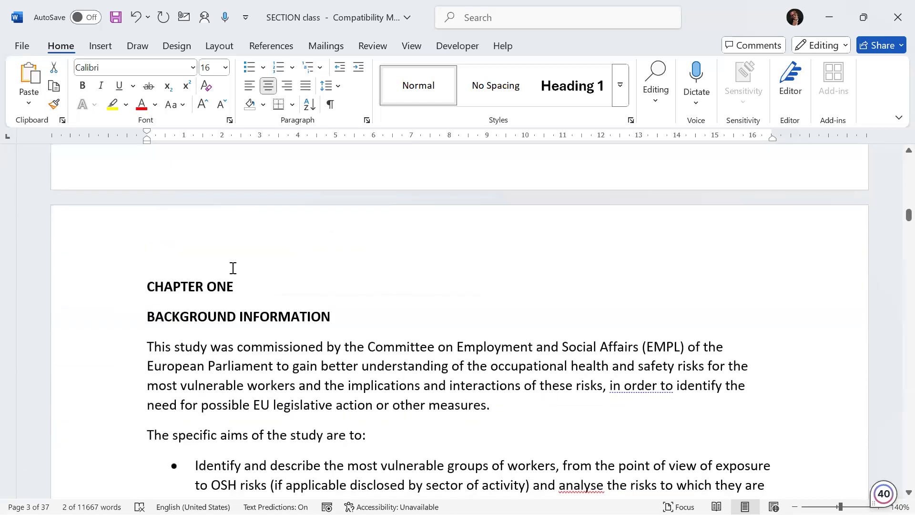
{"action": "scroll", "coordinate": [232, 268], "scroll_direction": "up", "scroll_amount": 1}
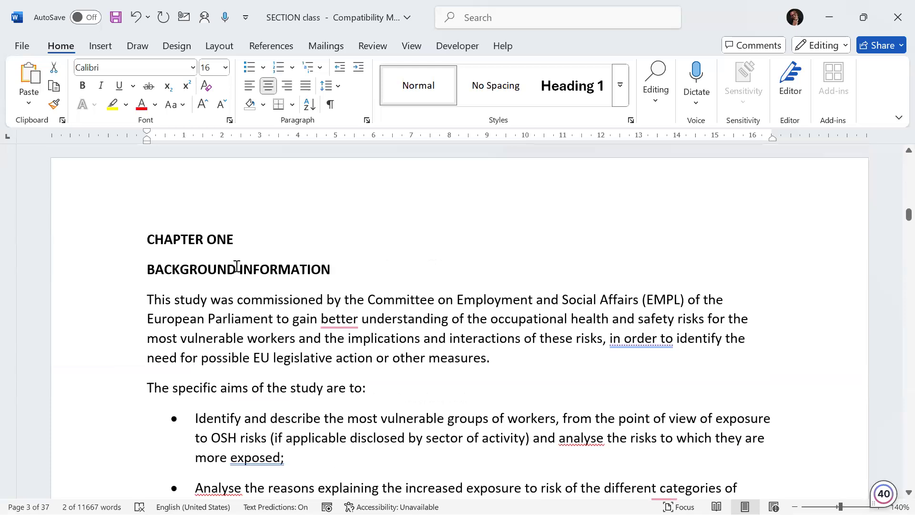
{"action": "scroll", "coordinate": [237, 267], "scroll_direction": "up", "scroll_amount": 10}
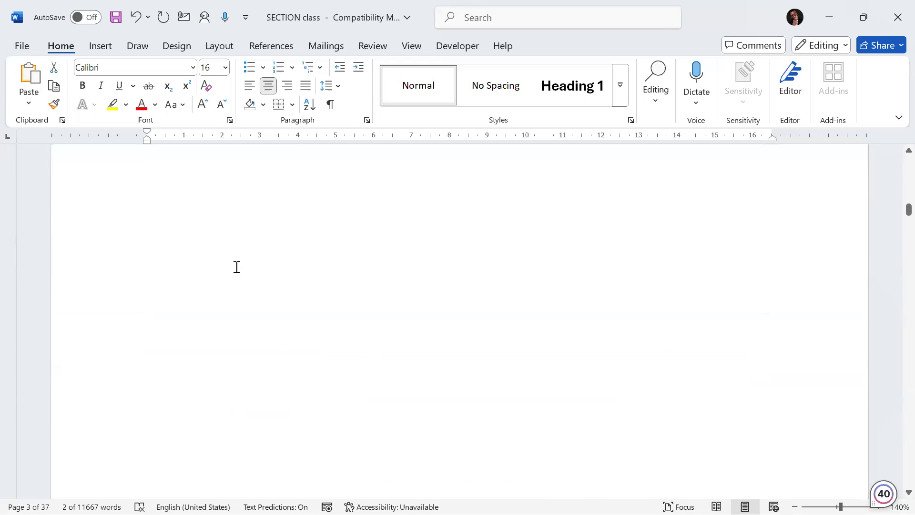
Step: Apply the Title style to the TITLE PAGE heading at the top of the document
{"action": "scroll", "coordinate": [238, 266], "scroll_direction": "up", "scroll_amount": 10}
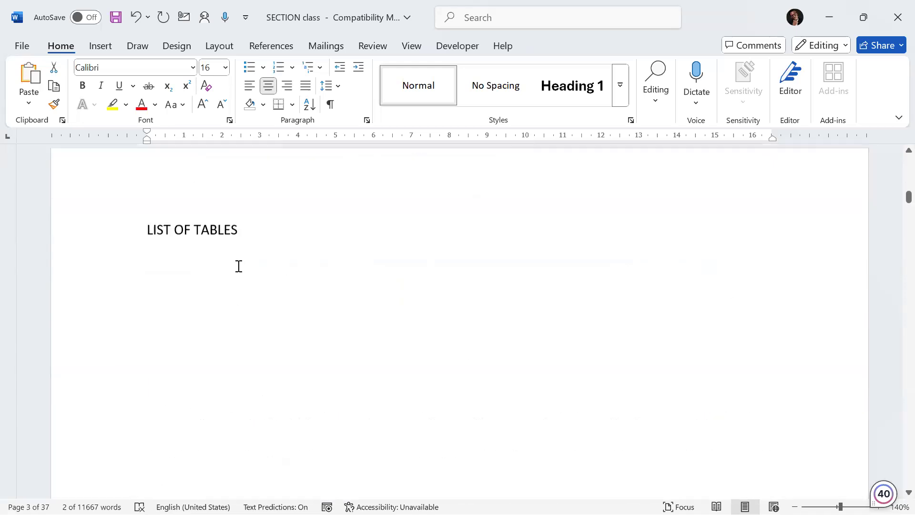
{"action": "scroll", "coordinate": [239, 266], "scroll_direction": "up", "scroll_amount": 10}
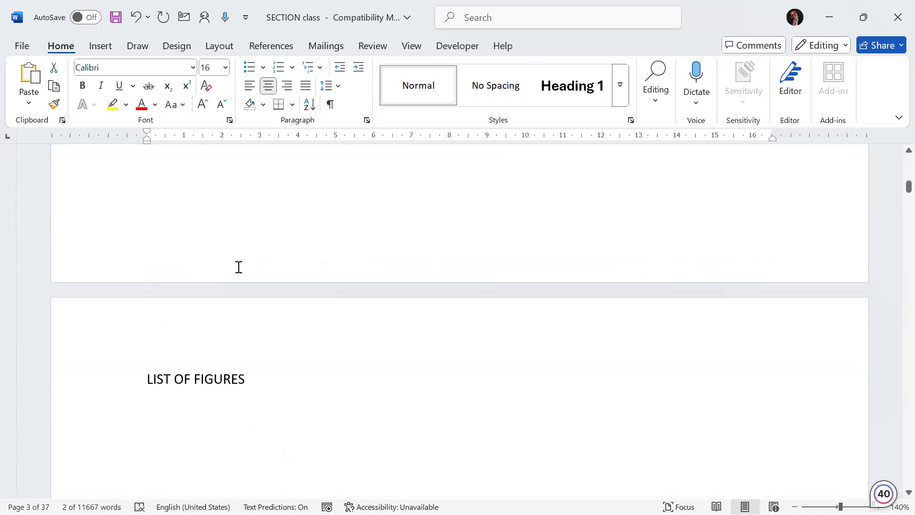
{"action": "scroll", "coordinate": [238, 267], "scroll_direction": "up", "scroll_amount": 10}
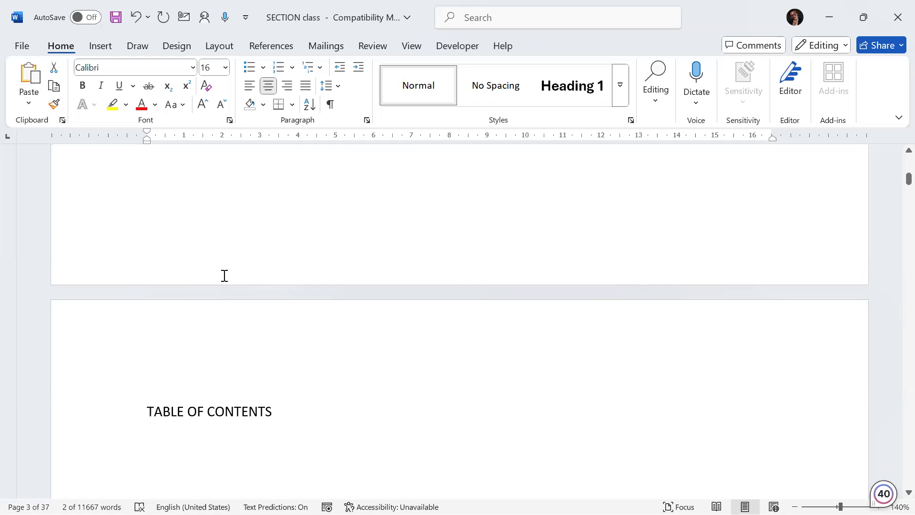
{"action": "scroll", "coordinate": [224, 272], "scroll_direction": "up", "scroll_amount": 5}
{"action": "scroll", "coordinate": [227, 231], "scroll_direction": "up", "scroll_amount": 15}
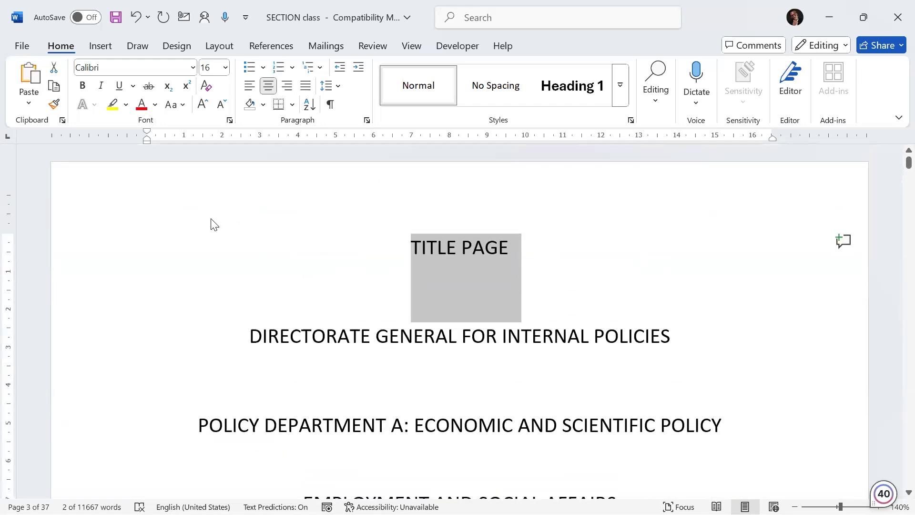
{"action": "left_click", "coordinate": [427, 248]}
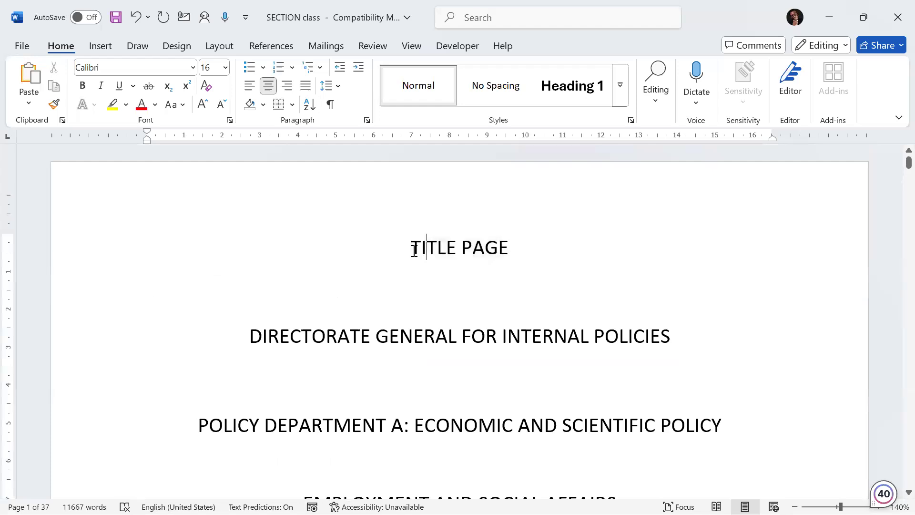
{"action": "left_click_drag", "start_coordinate": [412, 250], "coordinate": [492, 254]}
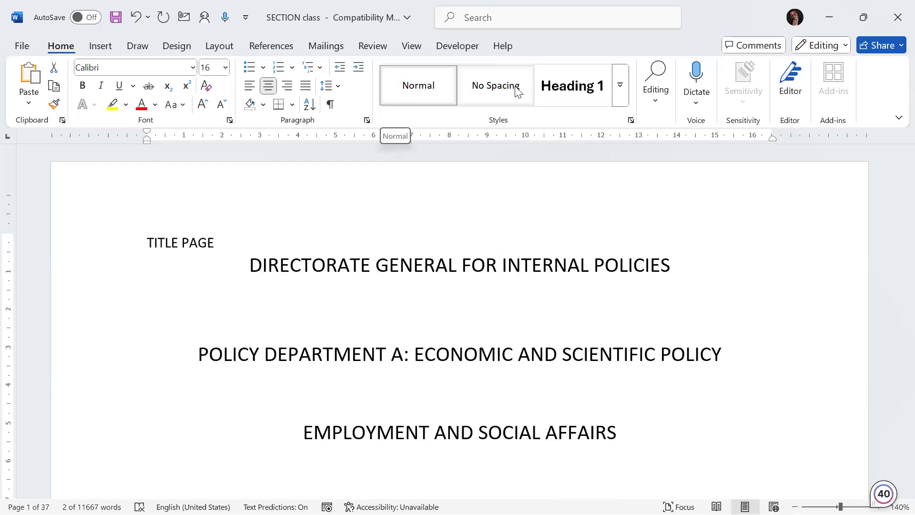
{"action": "left_click", "coordinate": [620, 82]}
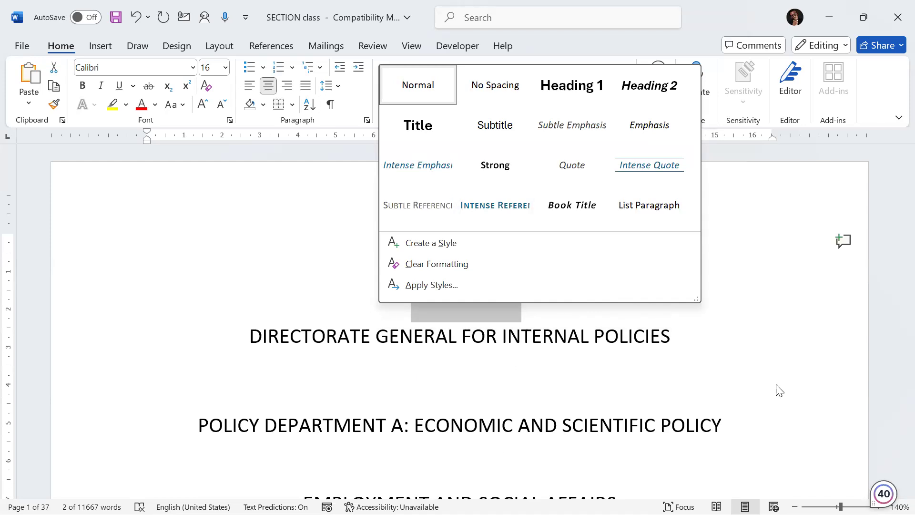
{"action": "left_click", "coordinate": [263, 229]}
{"action": "left_click", "coordinate": [411, 238]}
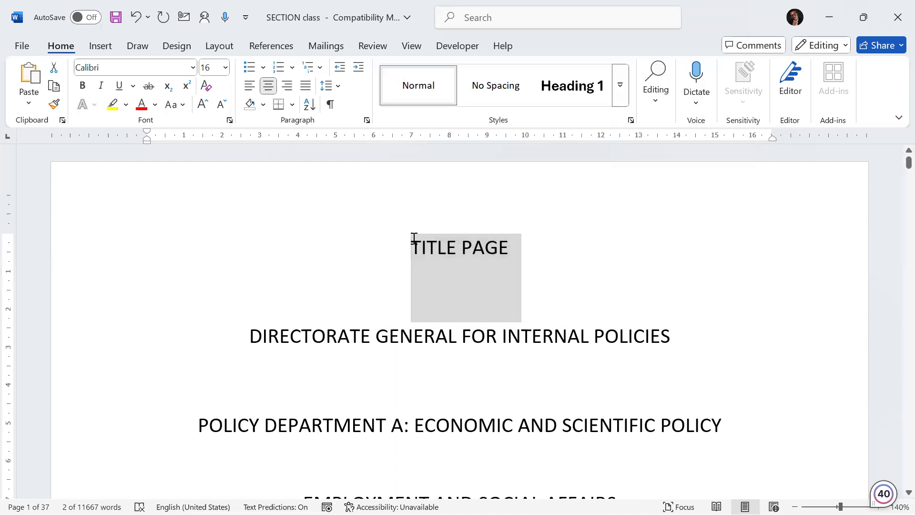
{"action": "left_click_drag", "start_coordinate": [415, 246], "coordinate": [526, 259]}
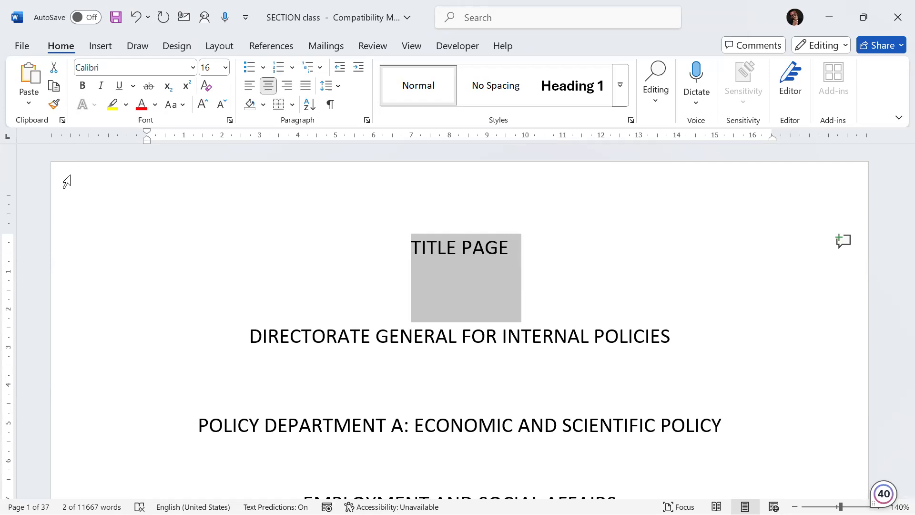
{"action": "left_click", "coordinate": [620, 85]}
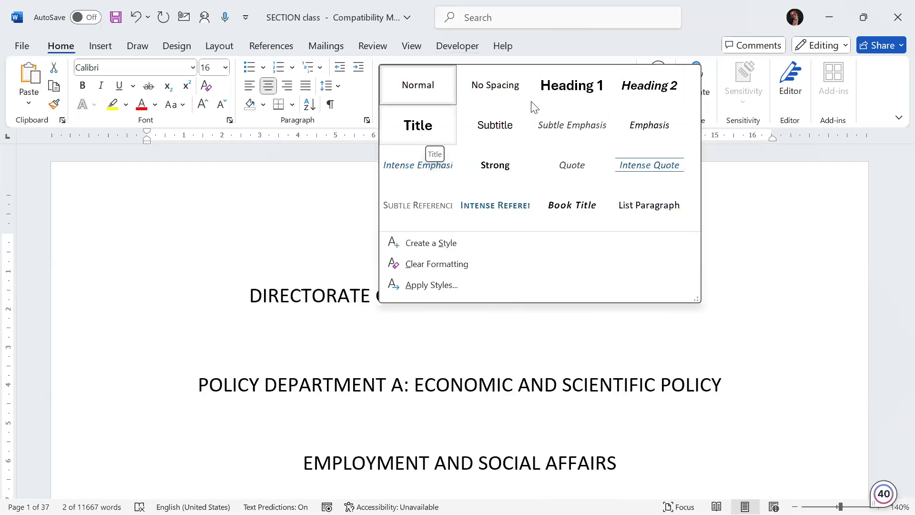
{"action": "left_click", "coordinate": [427, 134]}
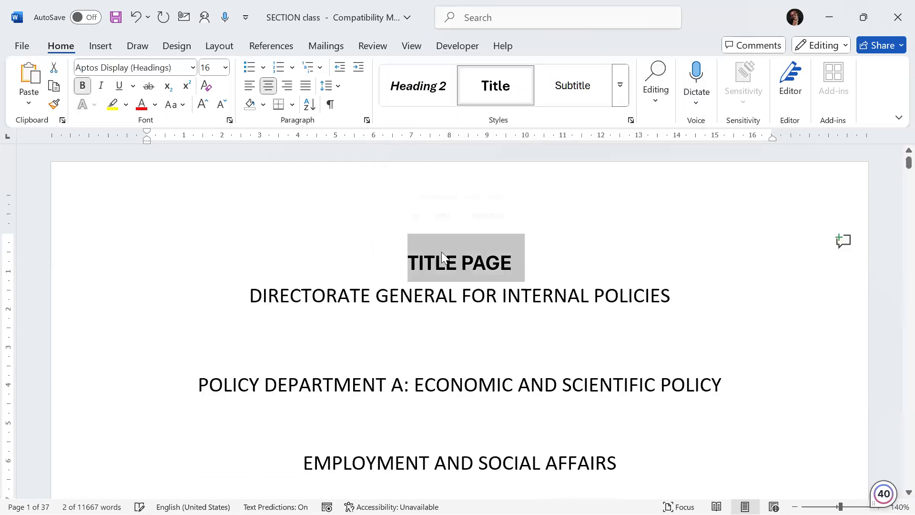
Step: Insert two blank lines above the DIRECTORATE GENERAL FOR INTERNAL POLICIES line
{"action": "left_click", "coordinate": [257, 300]}
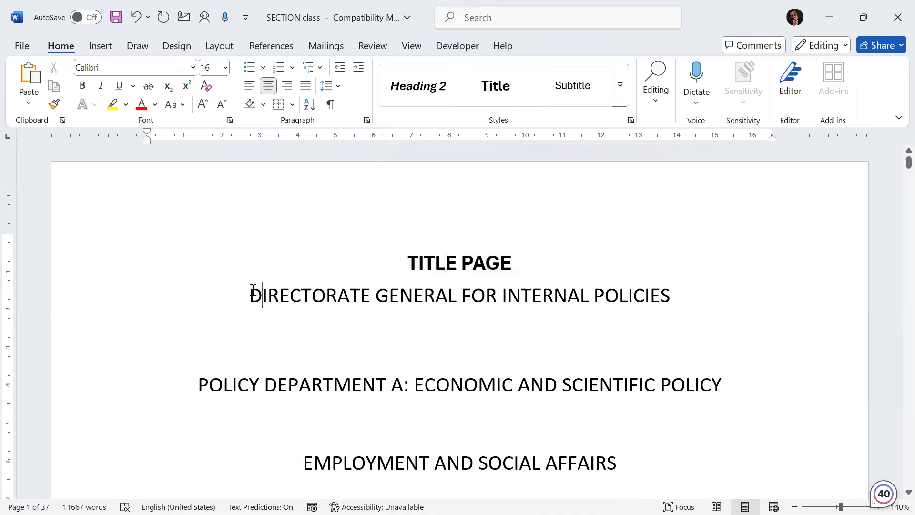
{"action": "key", "text": "Return"}
{"action": "key", "text": "Return"}
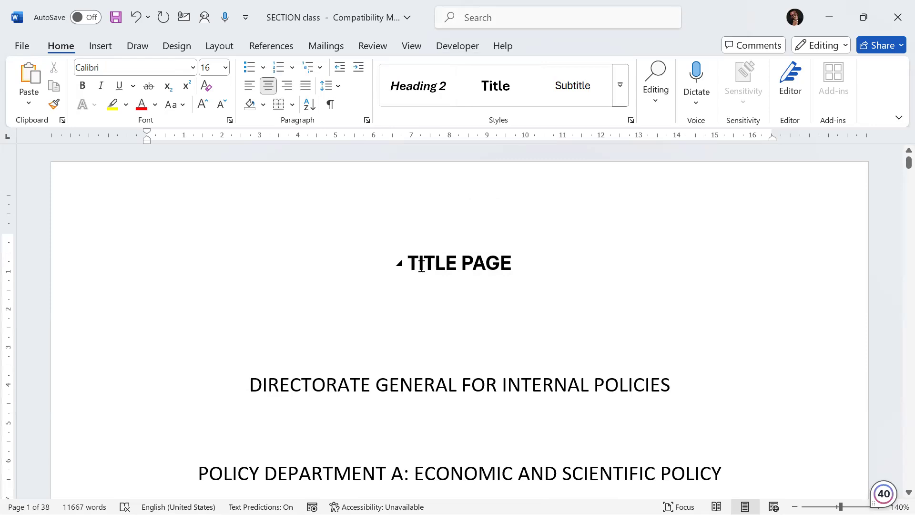
Step: Apply the Title style to the LIST OF ABBREVIATIONS heading and add a blank line above the CEEP entry
{"action": "scroll", "coordinate": [460, 310], "scroll_direction": "down", "scroll_amount": 12}
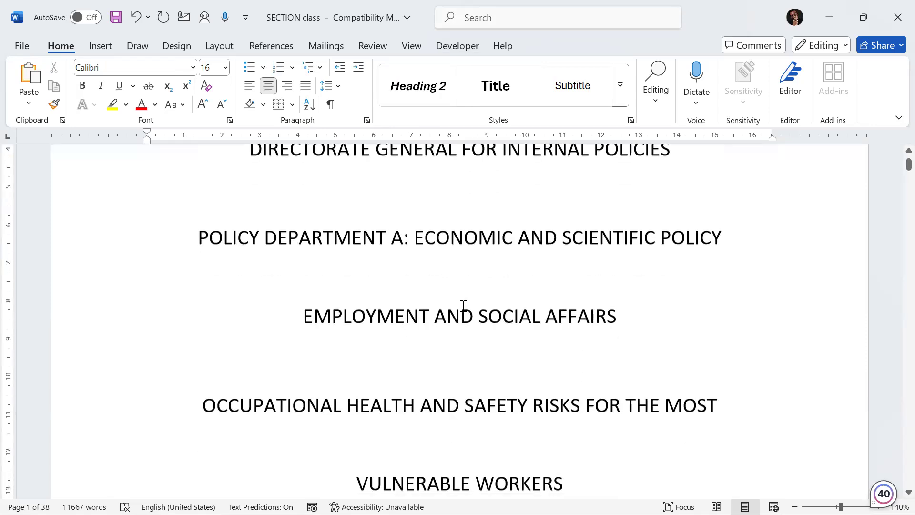
{"action": "scroll", "coordinate": [459, 330], "scroll_direction": "down", "scroll_amount": 10}
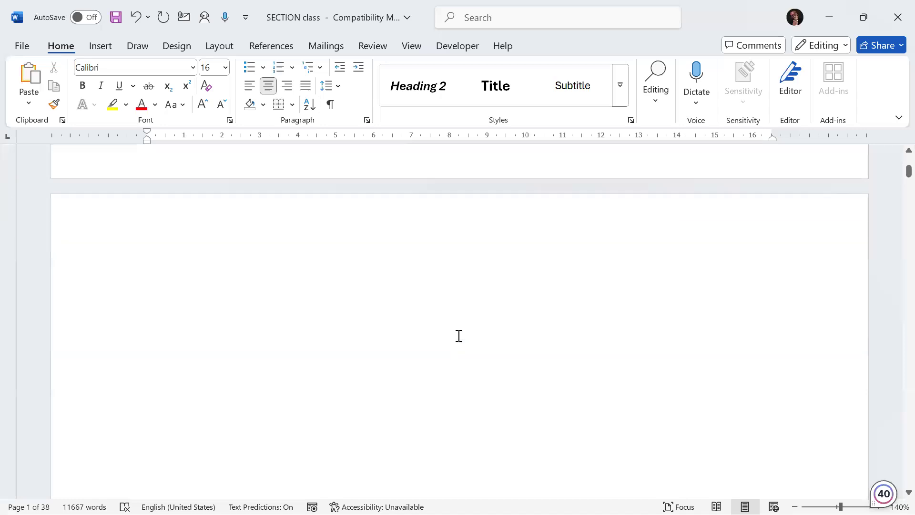
{"action": "scroll", "coordinate": [428, 281], "scroll_direction": "up", "scroll_amount": 3}
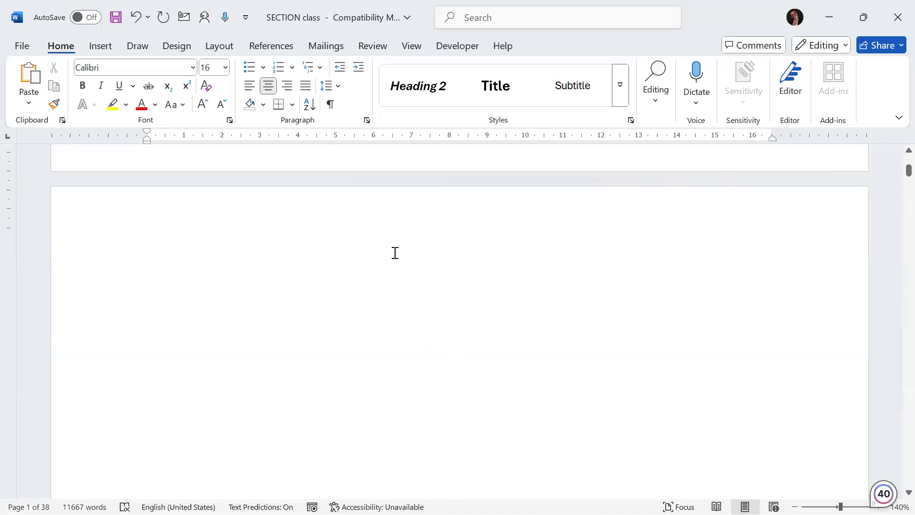
{"action": "left_click", "coordinate": [387, 297]}
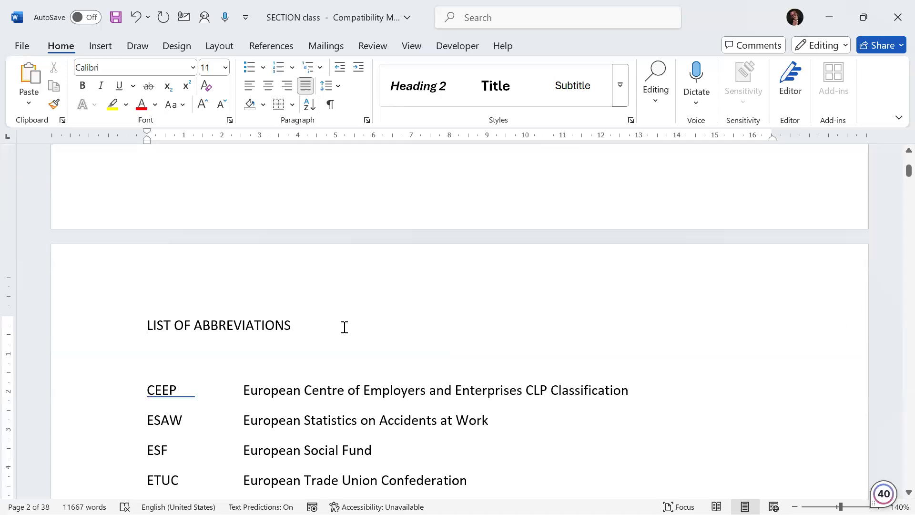
{"action": "left_click_drag", "start_coordinate": [318, 321], "coordinate": [142, 324]}
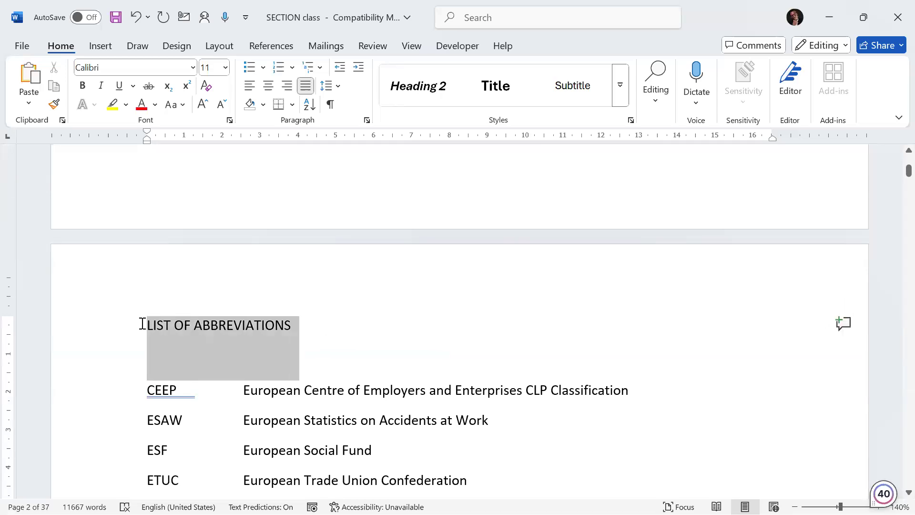
{"action": "left_click", "coordinate": [496, 86]}
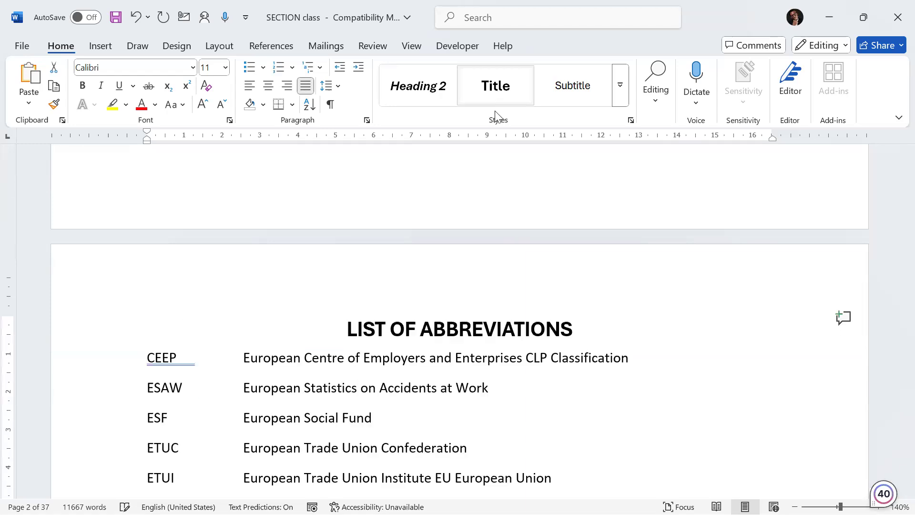
{"action": "left_click", "coordinate": [150, 358]}
{"action": "key", "text": "Return"}
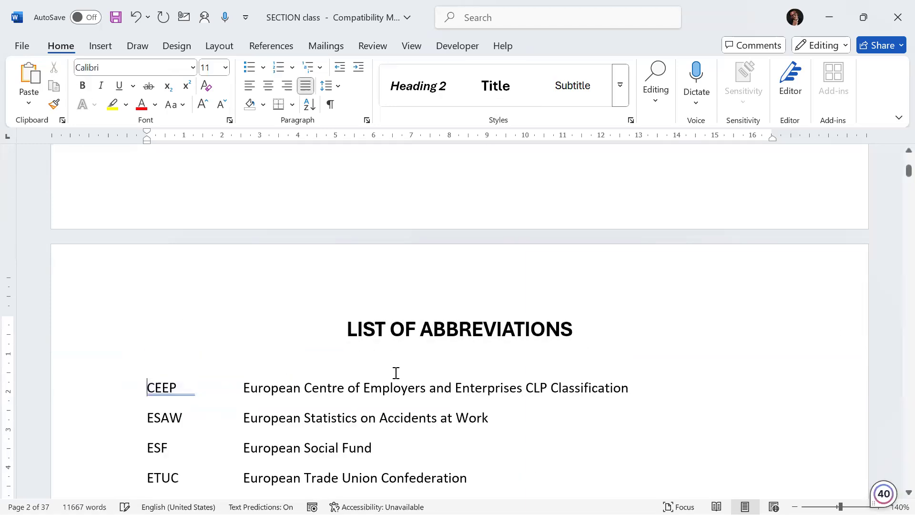
Step: Apply the Title style to the TABLE OF CONTENTS heading and delete the empty line above it
{"action": "scroll", "coordinate": [464, 396], "scroll_direction": "down", "scroll_amount": 10}
{"action": "scroll", "coordinate": [465, 398], "scroll_direction": "down", "scroll_amount": 7}
{"action": "left_click_drag", "start_coordinate": [279, 296], "coordinate": [155, 274]}
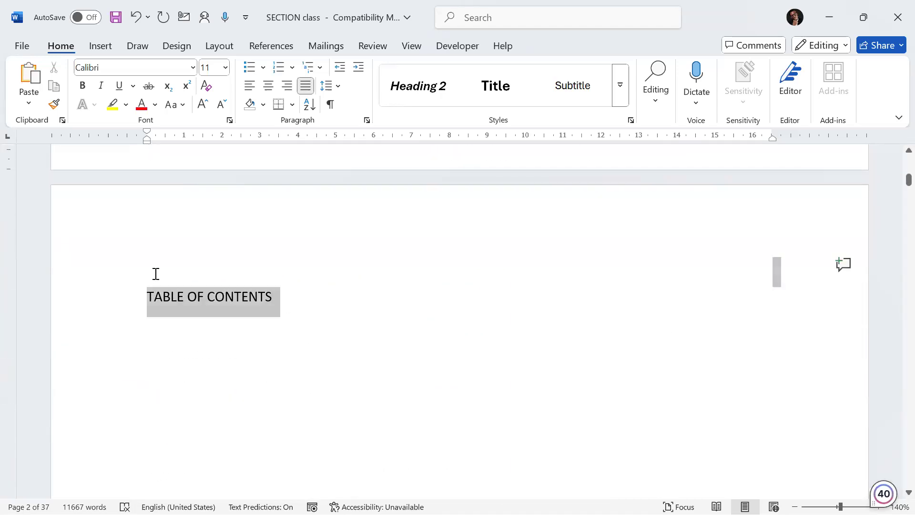
{"action": "left_click", "coordinate": [502, 95]}
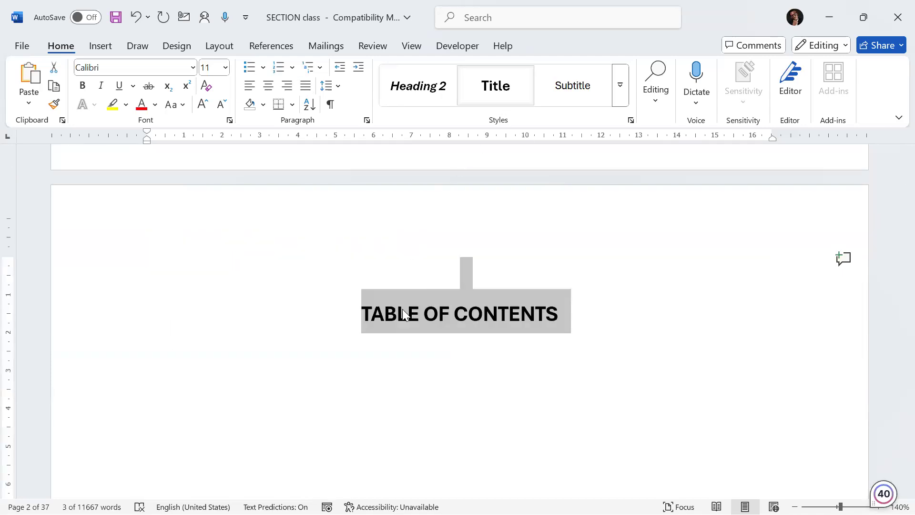
{"action": "double_click", "coordinate": [459, 268]}
{"action": "key", "text": "Delete"}
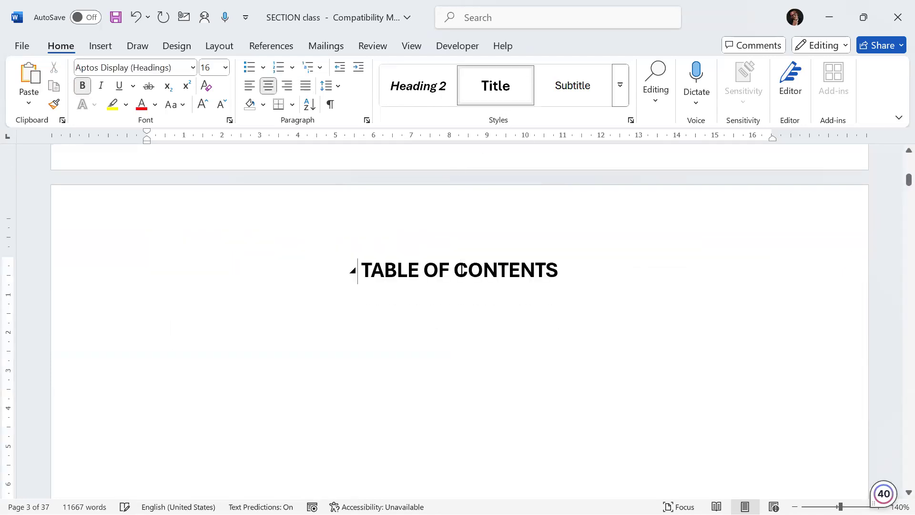
Step: Apply the Title style to the LIST OF FIGURES heading
{"action": "scroll", "coordinate": [491, 316], "scroll_direction": "down", "scroll_amount": 15}
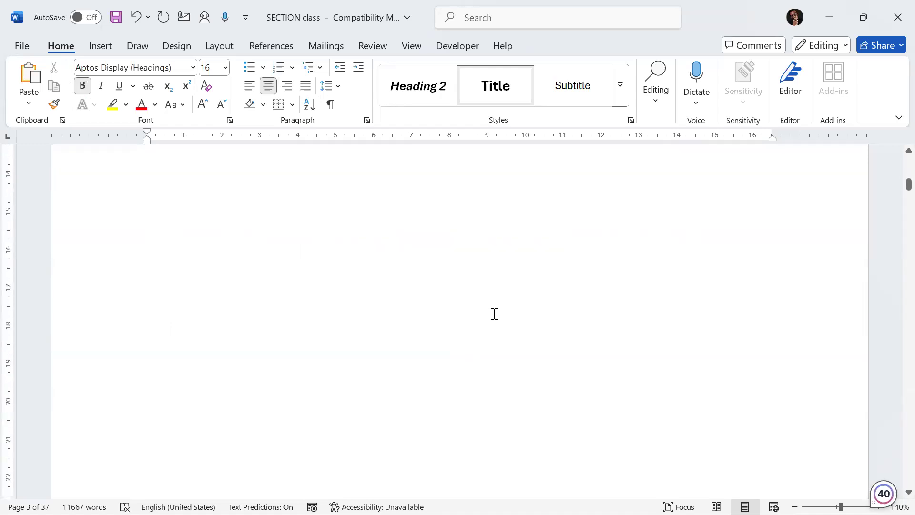
{"action": "scroll", "coordinate": [188, 317], "scroll_direction": "up", "scroll_amount": 3}
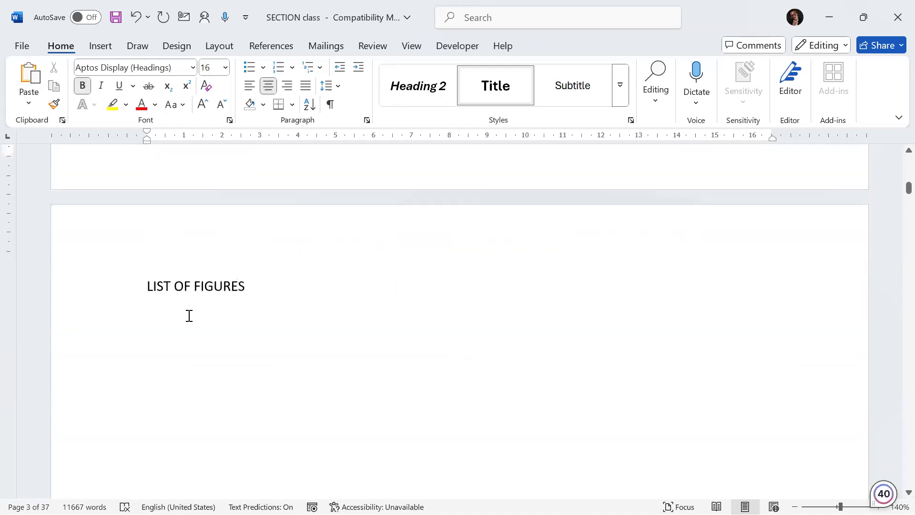
{"action": "left_click", "coordinate": [190, 349]}
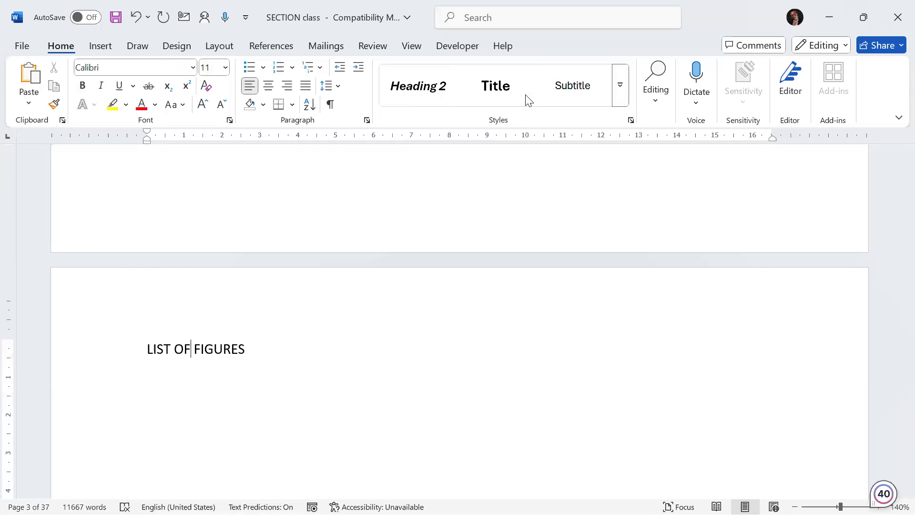
{"action": "left_click", "coordinate": [508, 94]}
Step: Apply the Title style to the LIST OF TABLES heading
{"action": "scroll", "coordinate": [436, 375], "scroll_direction": "down", "scroll_amount": 15}
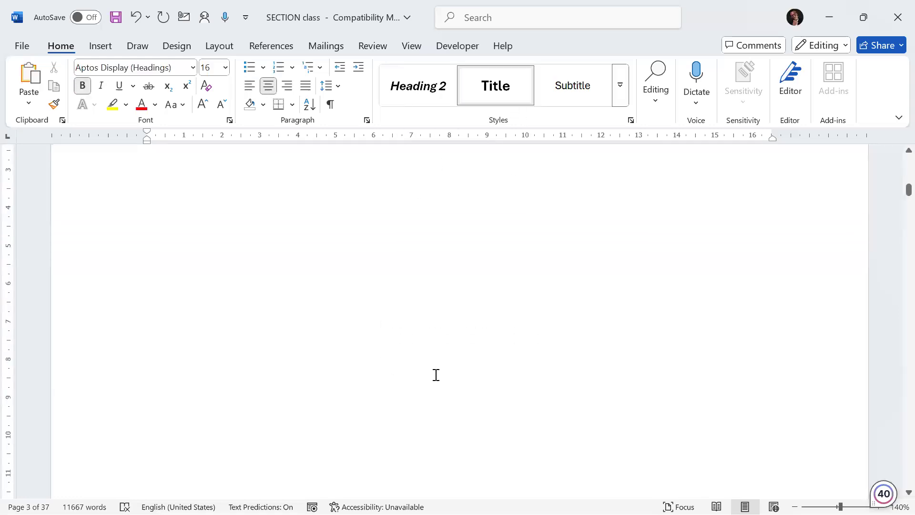
{"action": "scroll", "coordinate": [436, 375], "scroll_direction": "down", "scroll_amount": 10}
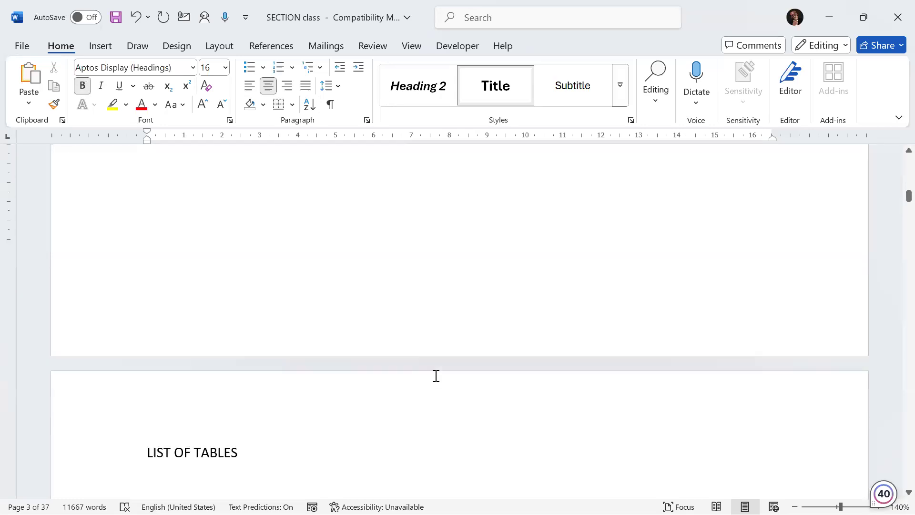
{"action": "scroll", "coordinate": [436, 375], "scroll_direction": "up", "scroll_amount": 10}
{"action": "scroll", "coordinate": [429, 381], "scroll_direction": "up", "scroll_amount": 6}
{"action": "scroll", "coordinate": [433, 380], "scroll_direction": "down", "scroll_amount": 14}
{"action": "scroll", "coordinate": [362, 348], "scroll_direction": "down", "scroll_amount": 5}
{"action": "scroll", "coordinate": [286, 305], "scroll_direction": "up", "scroll_amount": 4}
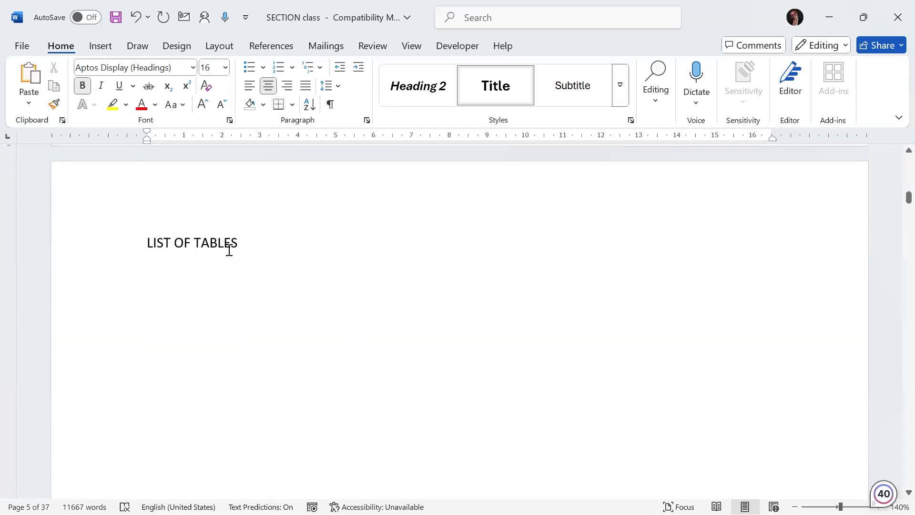
{"action": "left_click", "coordinate": [494, 98]}
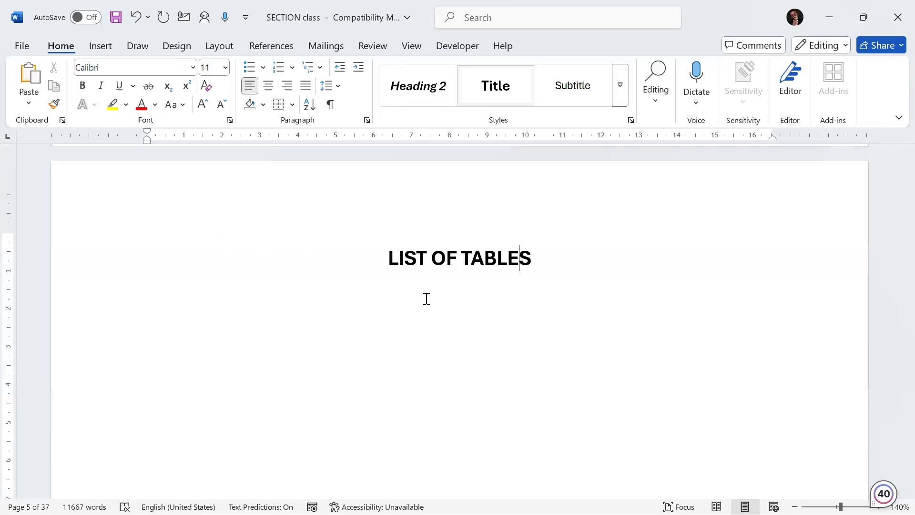
Step: Apply the Title style to the EXECUTIVE SUMMARY heading
{"action": "scroll", "coordinate": [423, 304], "scroll_direction": "down", "scroll_amount": 12}
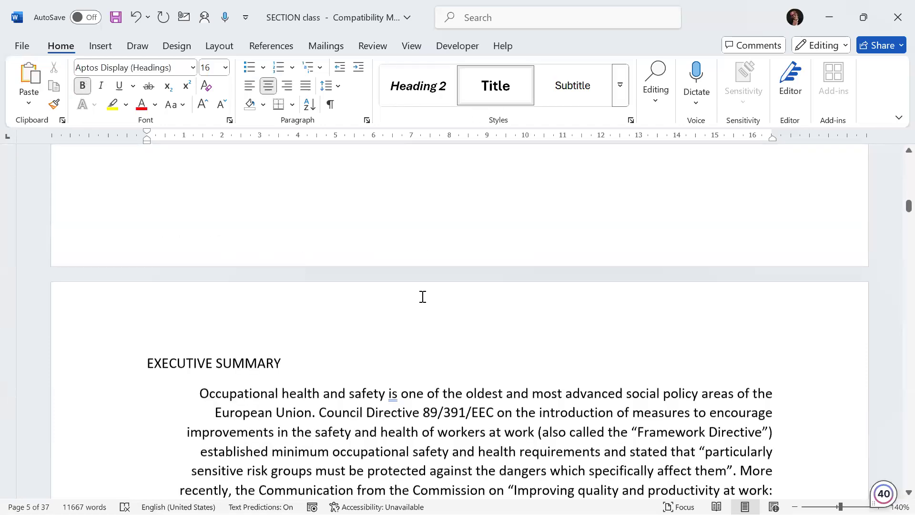
{"action": "scroll", "coordinate": [422, 296], "scroll_direction": "down", "scroll_amount": 2}
{"action": "scroll", "coordinate": [423, 297], "scroll_direction": "up", "scroll_amount": 1}
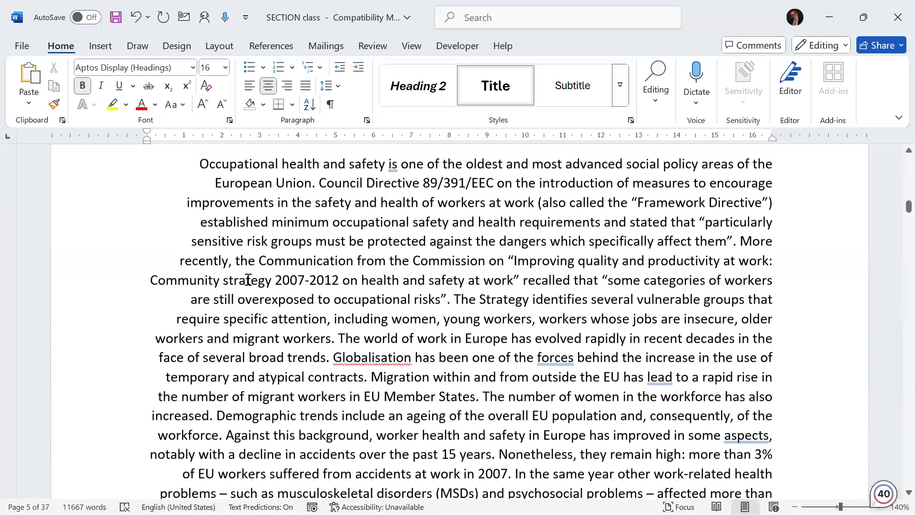
{"action": "scroll", "coordinate": [238, 280], "scroll_direction": "up", "scroll_amount": 3}
{"action": "left_click", "coordinate": [229, 280]}
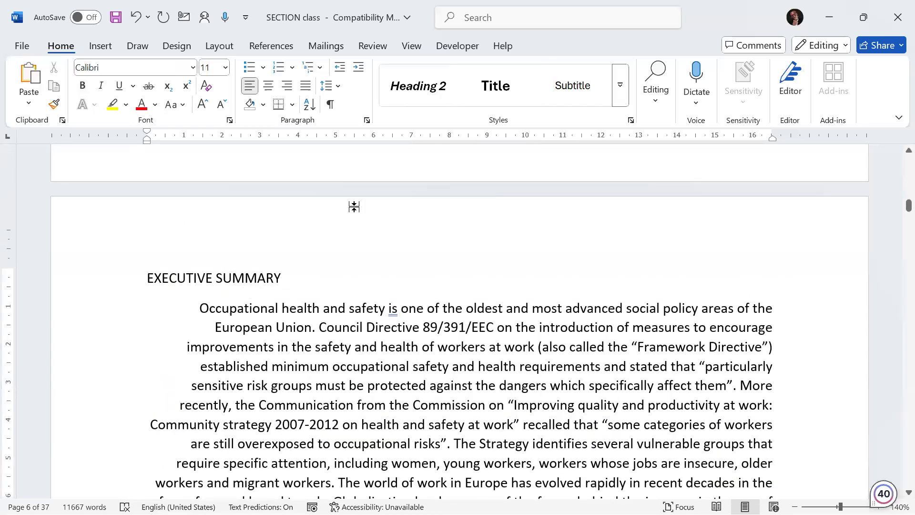
{"action": "left_click", "coordinate": [485, 92]}
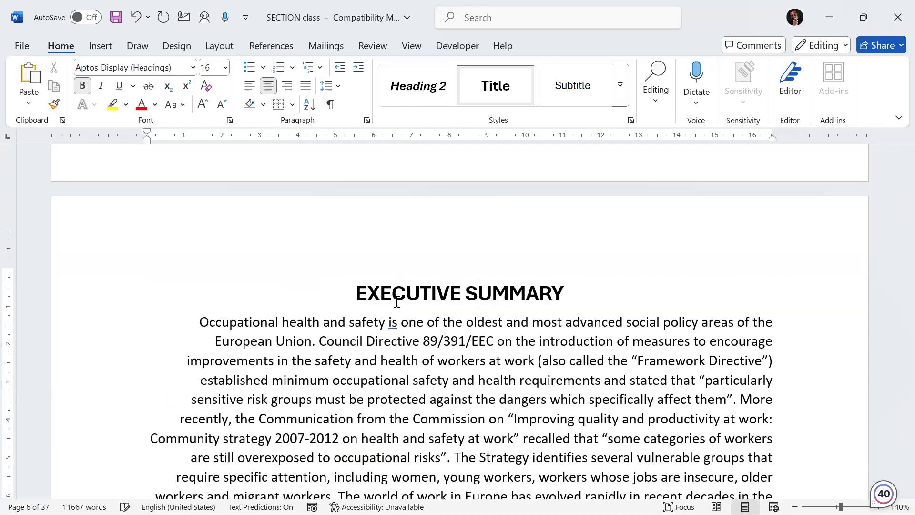
{"action": "scroll", "coordinate": [397, 301], "scroll_direction": "down", "scroll_amount": 3}
{"action": "scroll", "coordinate": [397, 301], "scroll_direction": "down", "scroll_amount": 7}
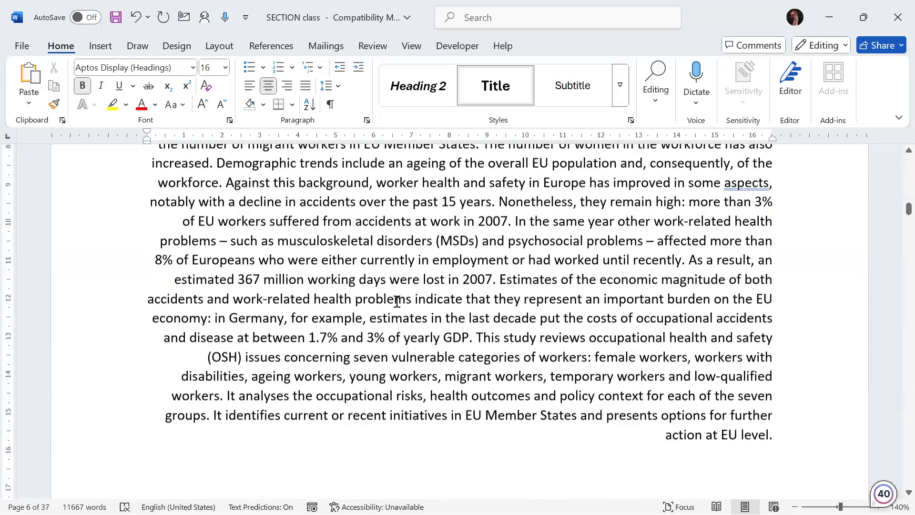
Step: Justify the body paragraph of the Executive Summary
{"action": "left_click_drag", "start_coordinate": [332, 233], "coordinate": [237, 358]}
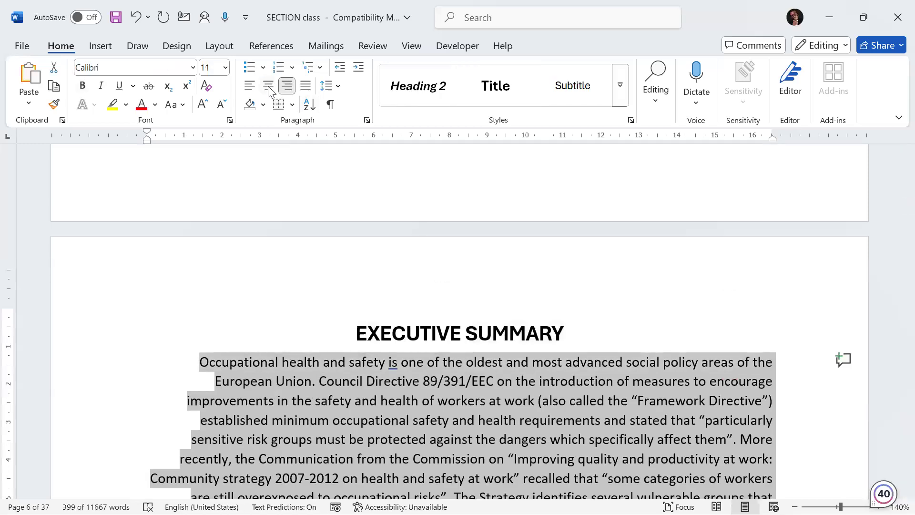
{"action": "left_click", "coordinate": [304, 88]}
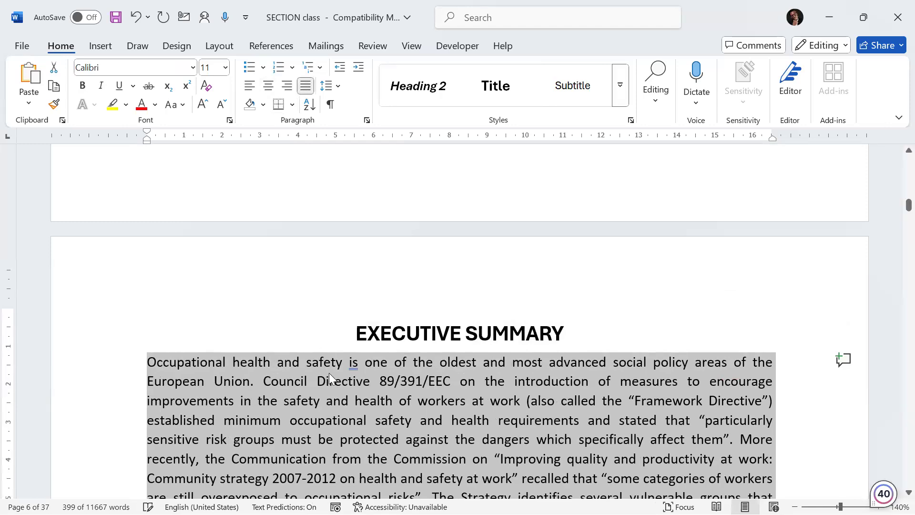
{"action": "scroll", "coordinate": [333, 369], "scroll_direction": "down", "scroll_amount": 12}
{"action": "scroll", "coordinate": [333, 369], "scroll_direction": "down", "scroll_amount": 4}
{"action": "scroll", "coordinate": [333, 369], "scroll_direction": "up", "scroll_amount": 9}
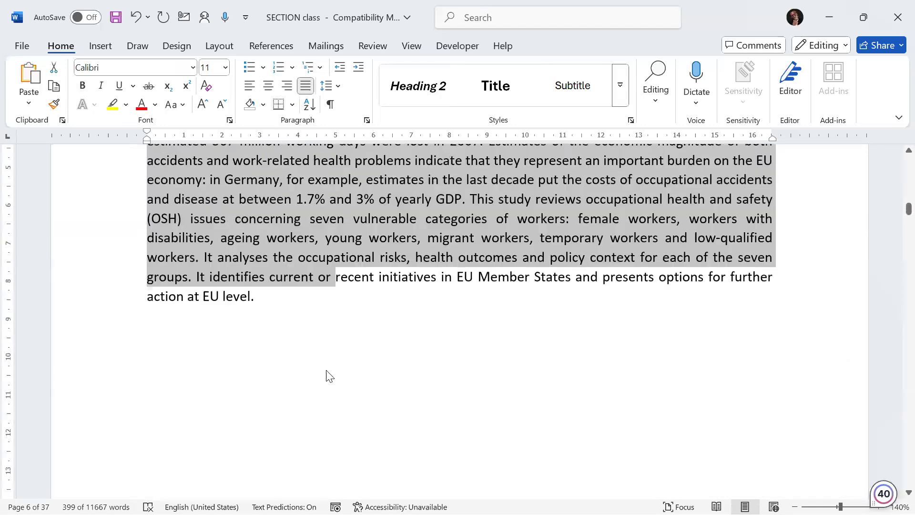
Step: Apply the Title style to the CHAPTER ONE heading
{"action": "scroll", "coordinate": [327, 363], "scroll_direction": "down", "scroll_amount": 4}
{"action": "scroll", "coordinate": [321, 365], "scroll_direction": "up", "scroll_amount": 7}
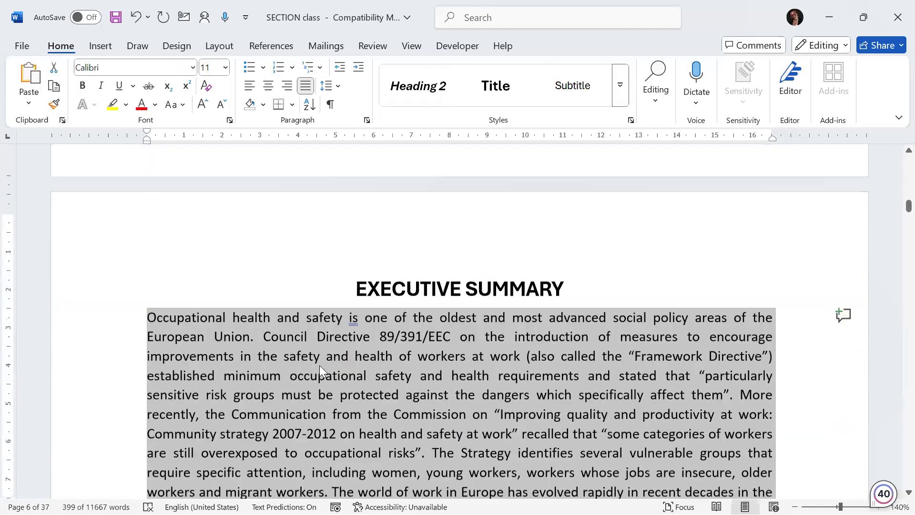
{"action": "scroll", "coordinate": [319, 365], "scroll_direction": "down", "scroll_amount": 4}
{"action": "scroll", "coordinate": [320, 369], "scroll_direction": "down", "scroll_amount": 15}
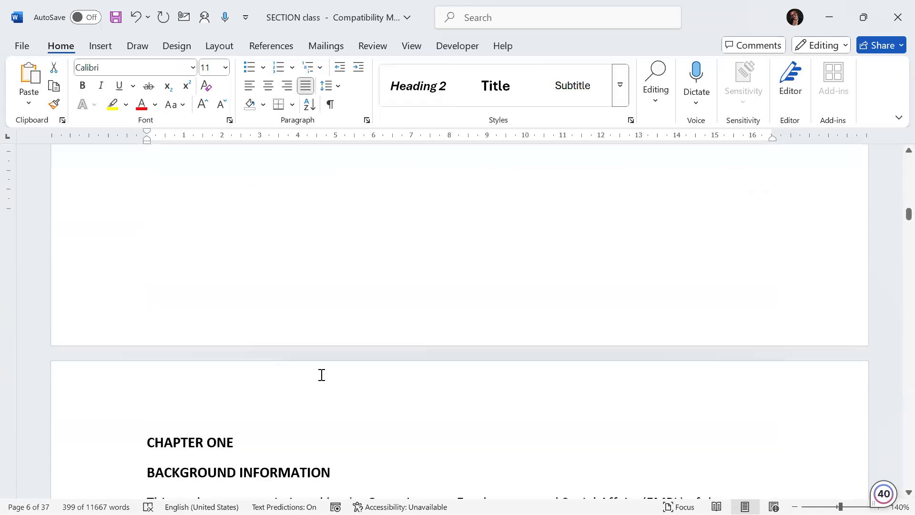
{"action": "scroll", "coordinate": [336, 386], "scroll_direction": "up", "scroll_amount": 5}
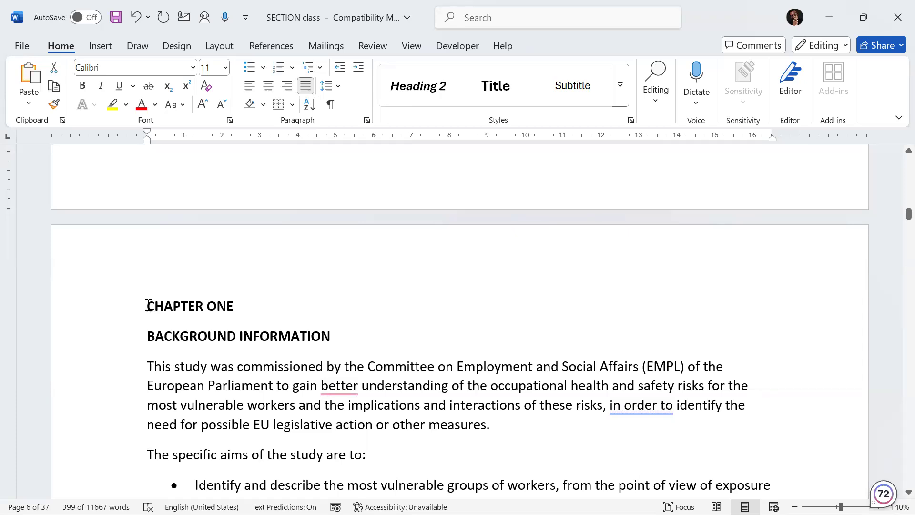
{"action": "left_click_drag", "start_coordinate": [147, 305], "coordinate": [250, 297]}
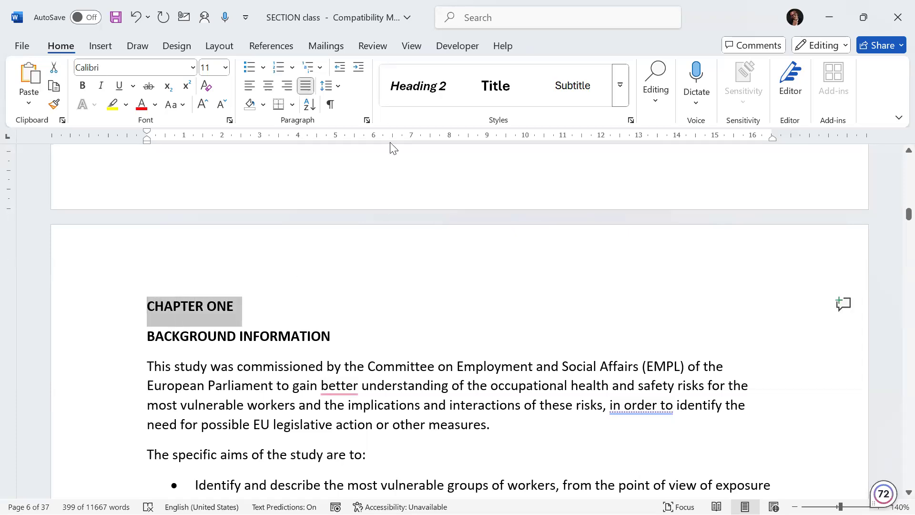
{"action": "left_click", "coordinate": [492, 81]}
Step: Remove the '2 ' numbering before WOMEN in Chapter Two and start it on a new line below CHAPTER TWO
{"action": "scroll", "coordinate": [327, 303], "scroll_direction": "down", "scroll_amount": 15}
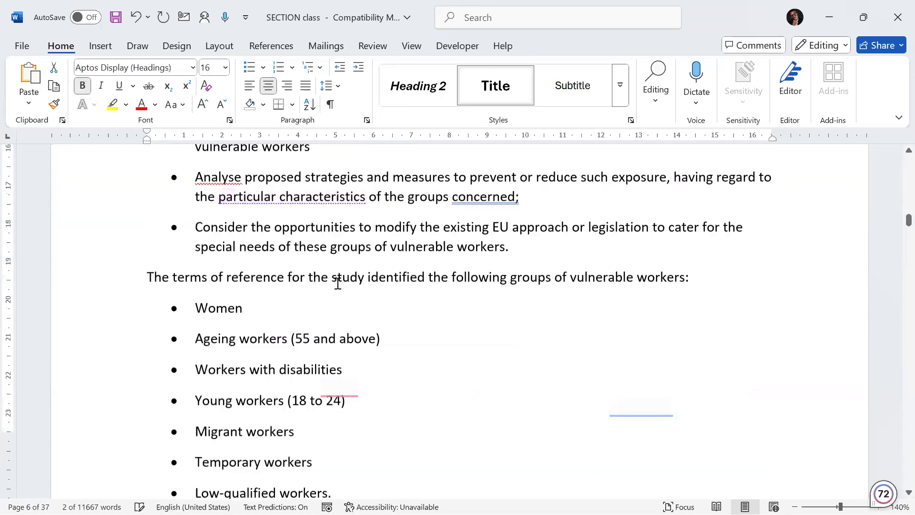
{"action": "scroll", "coordinate": [325, 285], "scroll_direction": "down", "scroll_amount": 20}
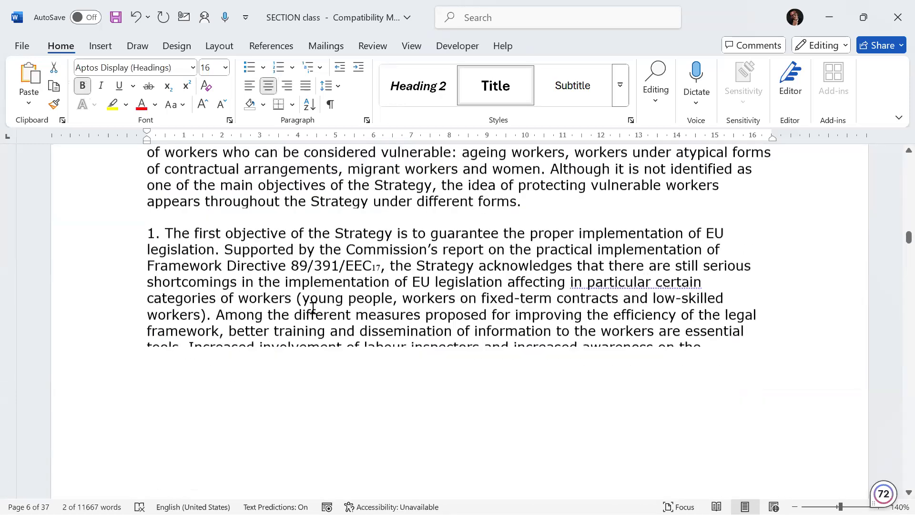
{"action": "scroll", "coordinate": [321, 295], "scroll_direction": "down", "scroll_amount": 15}
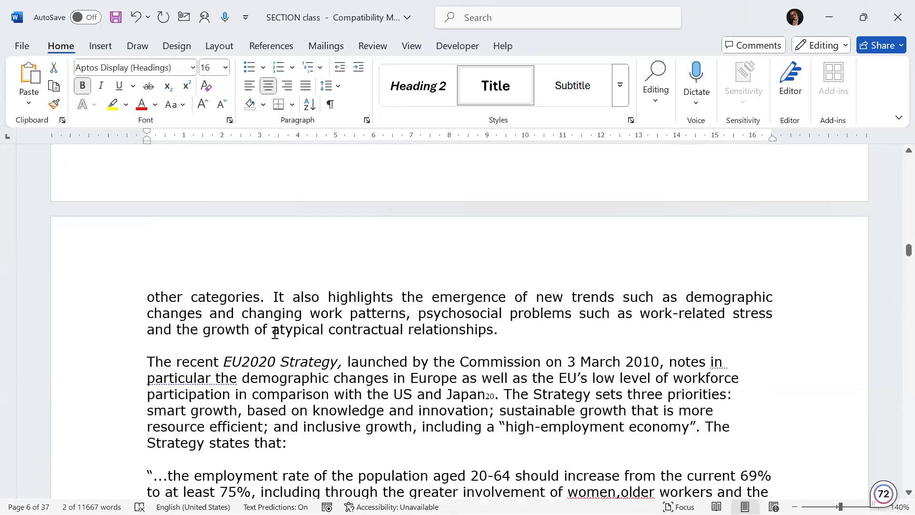
{"action": "scroll", "coordinate": [269, 350], "scroll_direction": "down", "scroll_amount": 15}
{"action": "scroll", "coordinate": [217, 296], "scroll_direction": "up", "scroll_amount": 8}
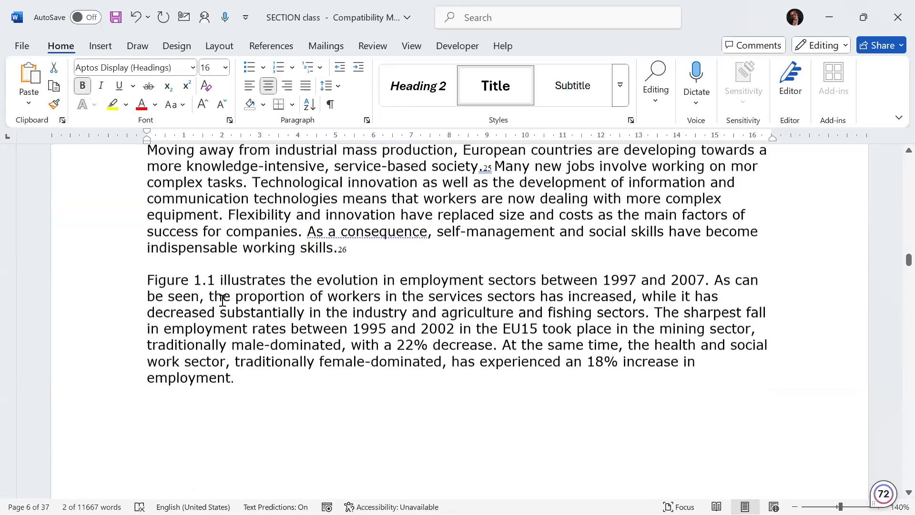
{"action": "scroll", "coordinate": [214, 296], "scroll_direction": "down", "scroll_amount": 15}
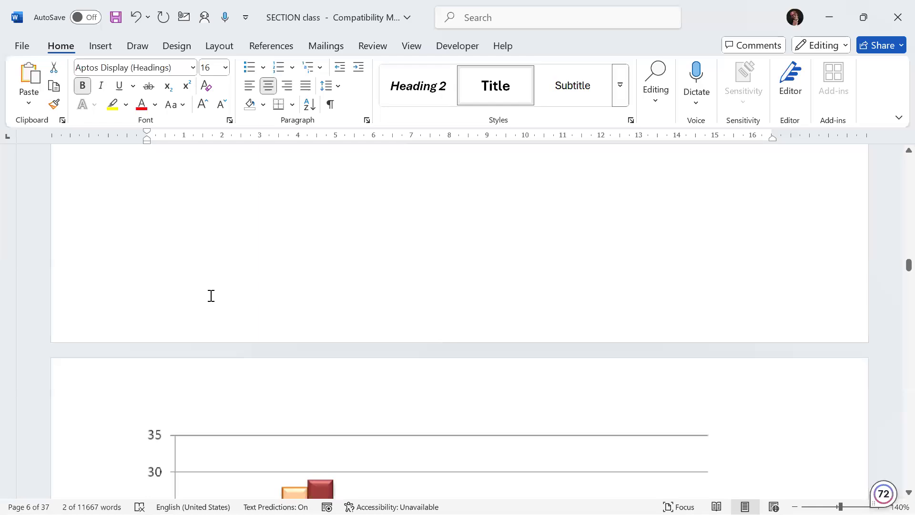
{"action": "scroll", "coordinate": [211, 296], "scroll_direction": "down", "scroll_amount": 20}
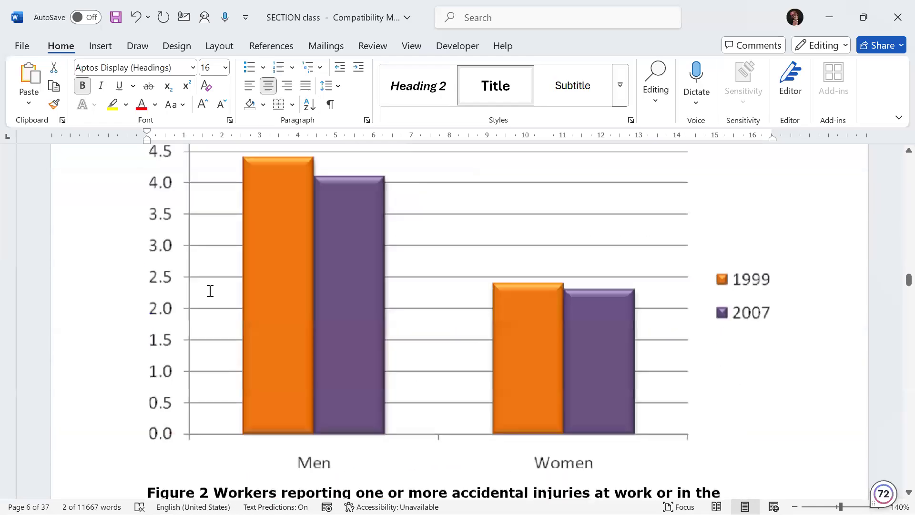
{"action": "scroll", "coordinate": [210, 290], "scroll_direction": "down", "scroll_amount": 20}
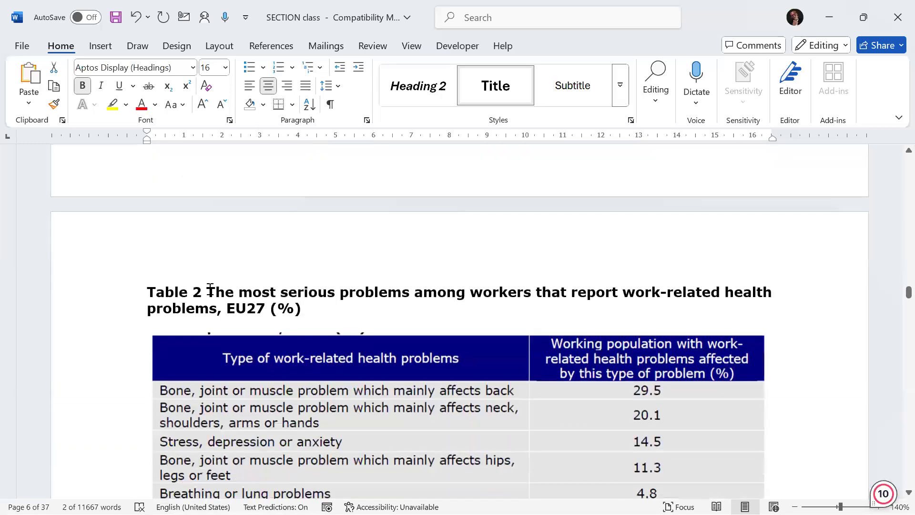
{"action": "scroll", "coordinate": [210, 289], "scroll_direction": "down", "scroll_amount": 20}
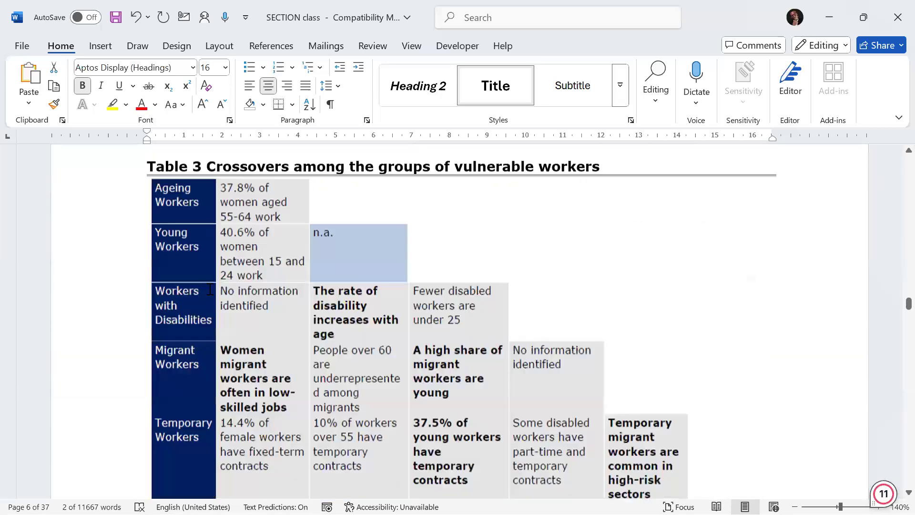
{"action": "scroll", "coordinate": [209, 289], "scroll_direction": "down", "scroll_amount": 20}
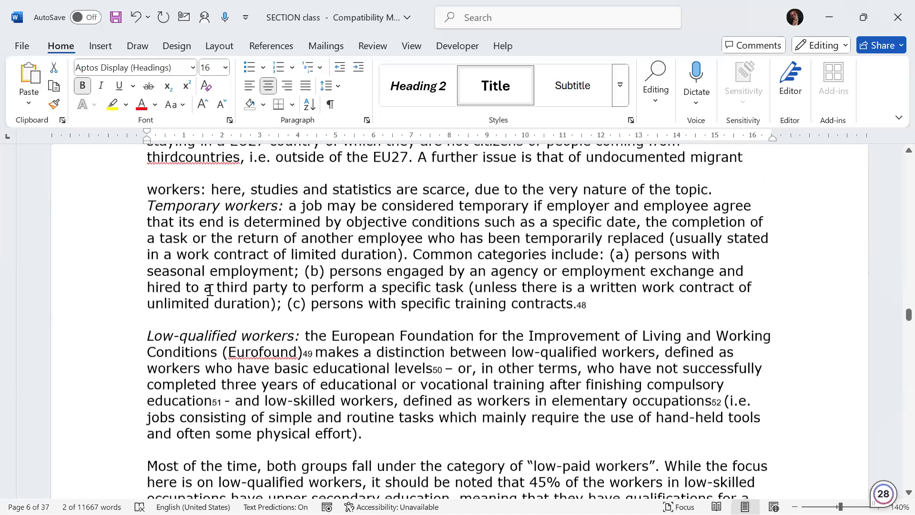
{"action": "scroll", "coordinate": [211, 290], "scroll_direction": "down", "scroll_amount": 5}
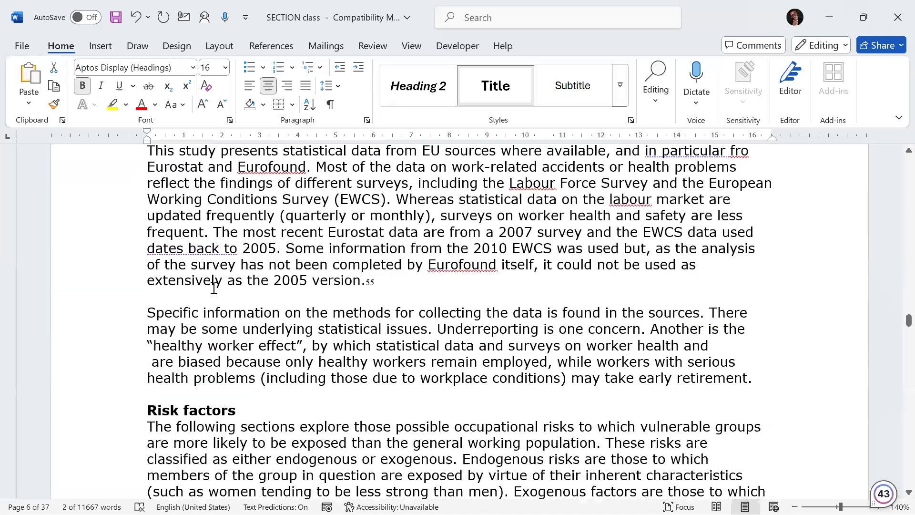
{"action": "scroll", "coordinate": [214, 288], "scroll_direction": "down", "scroll_amount": 15}
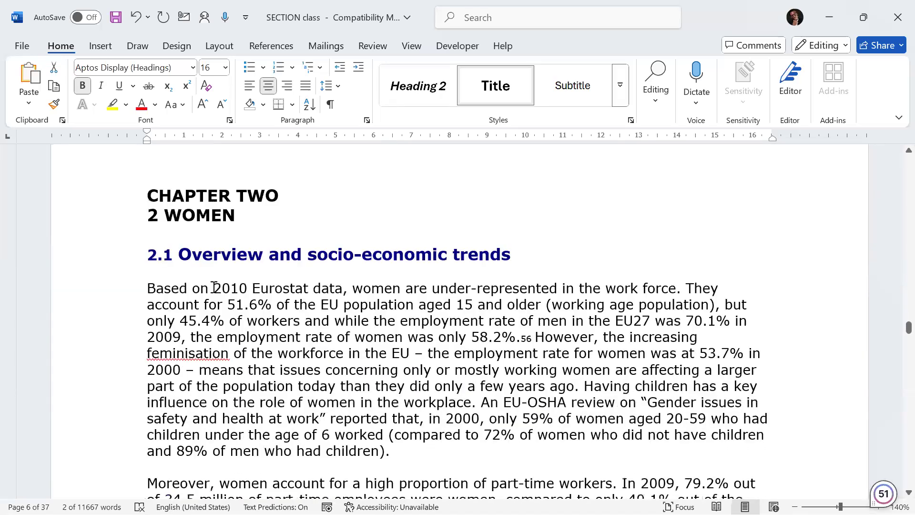
{"action": "scroll", "coordinate": [188, 261], "scroll_direction": "up", "scroll_amount": 1}
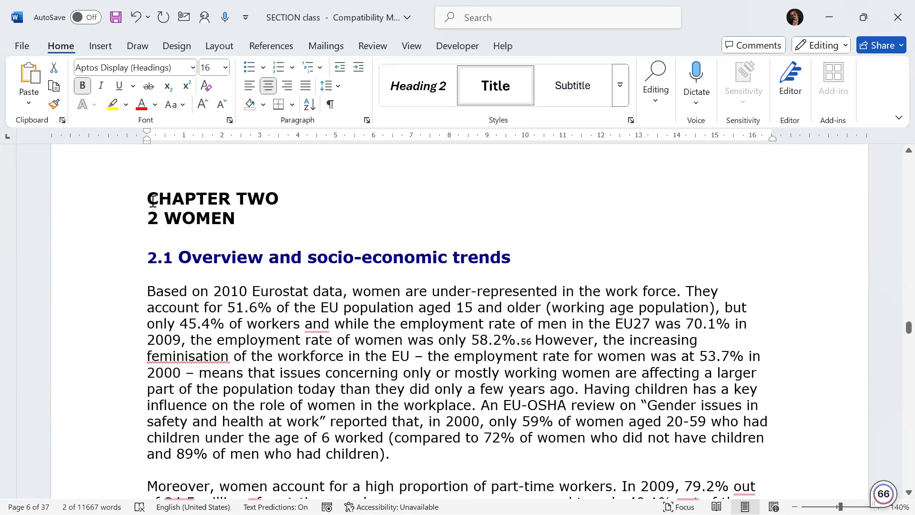
{"action": "triple_click", "coordinate": [279, 200]}
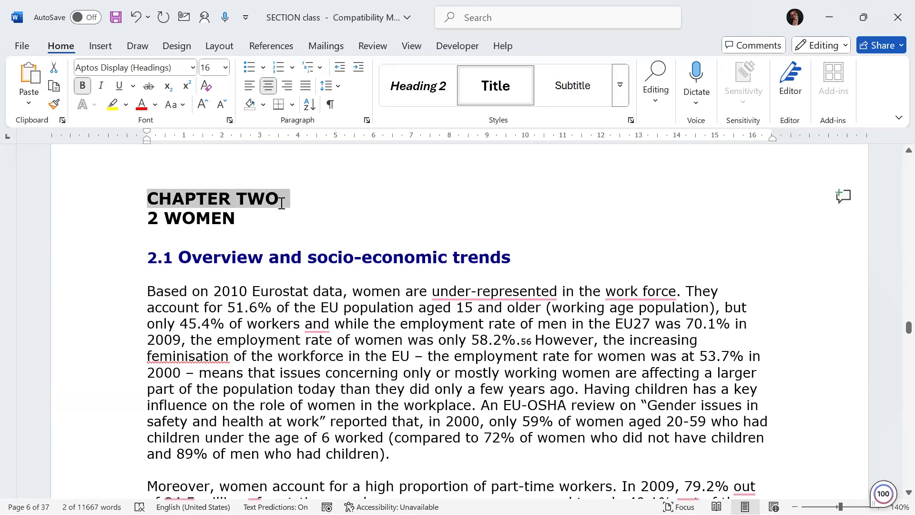
{"action": "left_click", "coordinate": [161, 222]}
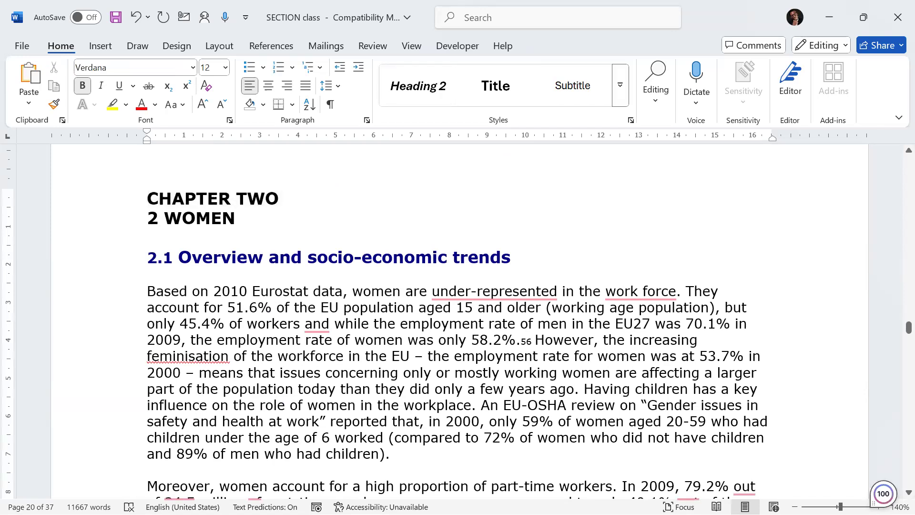
{"action": "key", "text": "BackSpace"}
{"action": "key", "text": "BackSpace"}
{"action": "key", "text": "Return"}
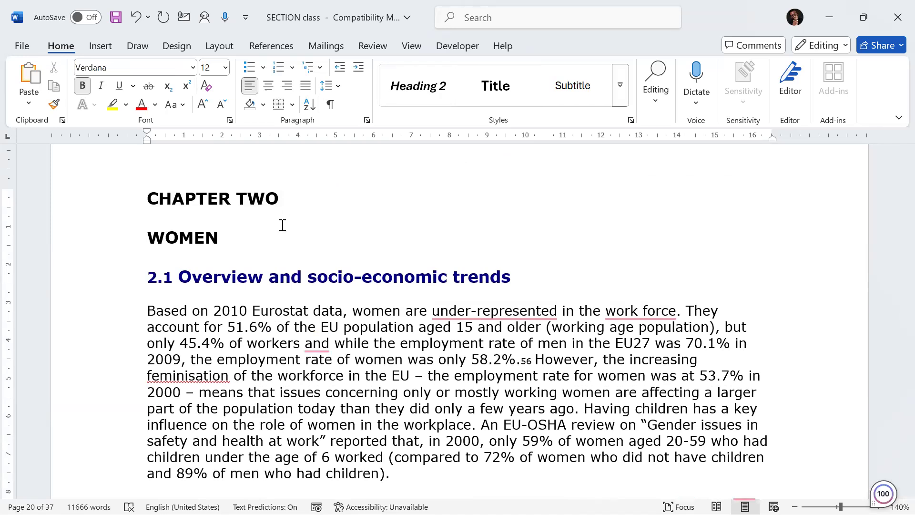
Step: Apply the Title style to the CHAPTER TWO heading
{"action": "left_click_drag", "start_coordinate": [148, 199], "coordinate": [301, 185]}
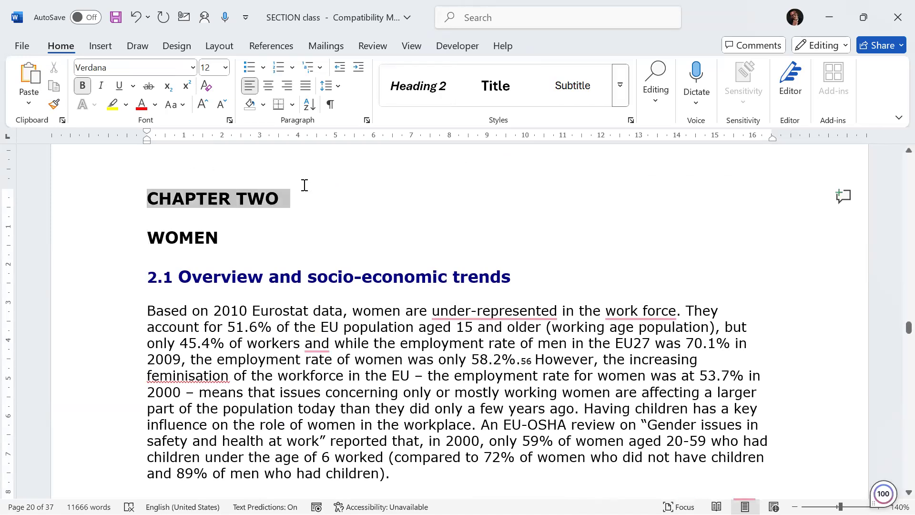
{"action": "left_click", "coordinate": [507, 91]}
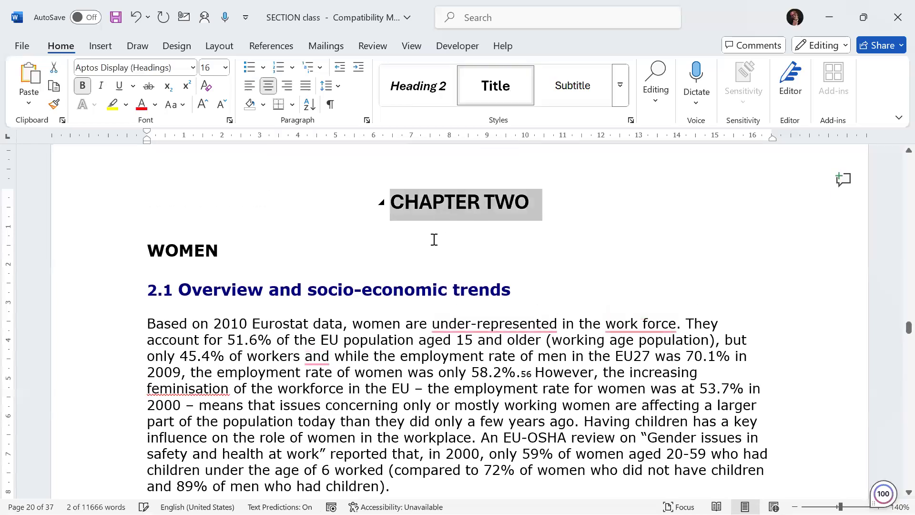
Step: Apply the Title style to the CHAPTER THREE heading
{"action": "scroll", "coordinate": [434, 239], "scroll_direction": "down", "scroll_amount": 5}
{"action": "scroll", "coordinate": [414, 257], "scroll_direction": "down", "scroll_amount": 15}
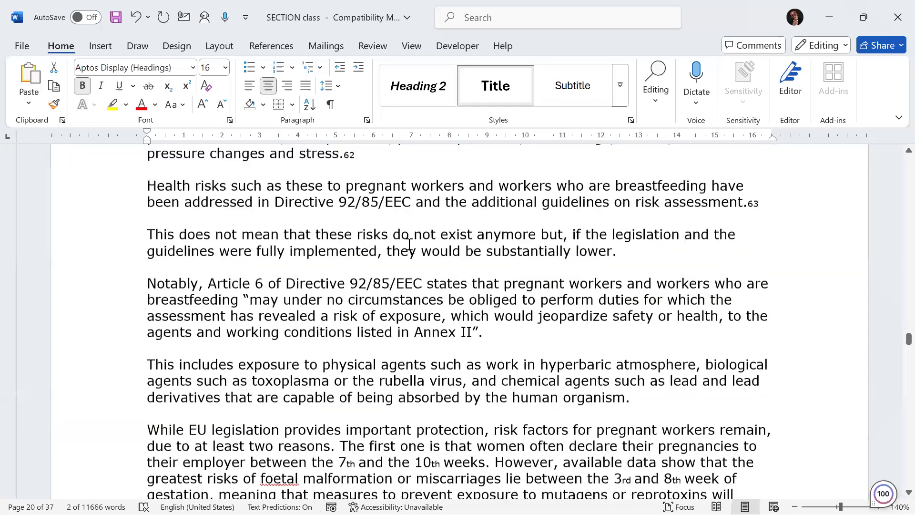
{"action": "scroll", "coordinate": [401, 251], "scroll_direction": "down", "scroll_amount": 20}
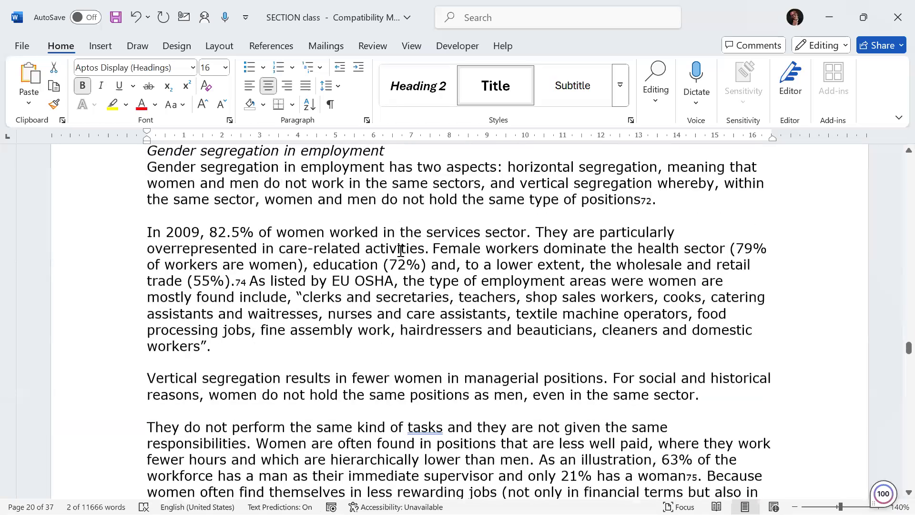
{"action": "scroll", "coordinate": [421, 279], "scroll_direction": "down", "scroll_amount": 10}
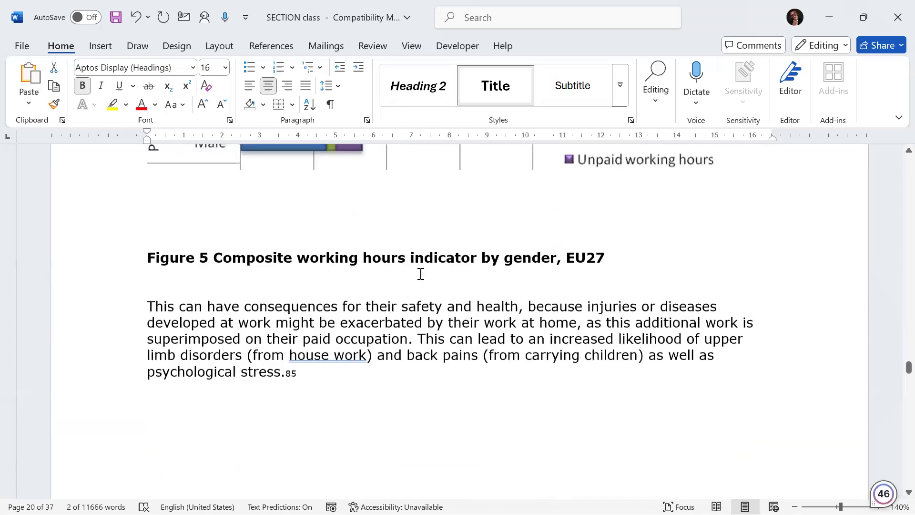
{"action": "scroll", "coordinate": [382, 286], "scroll_direction": "down", "scroll_amount": 15}
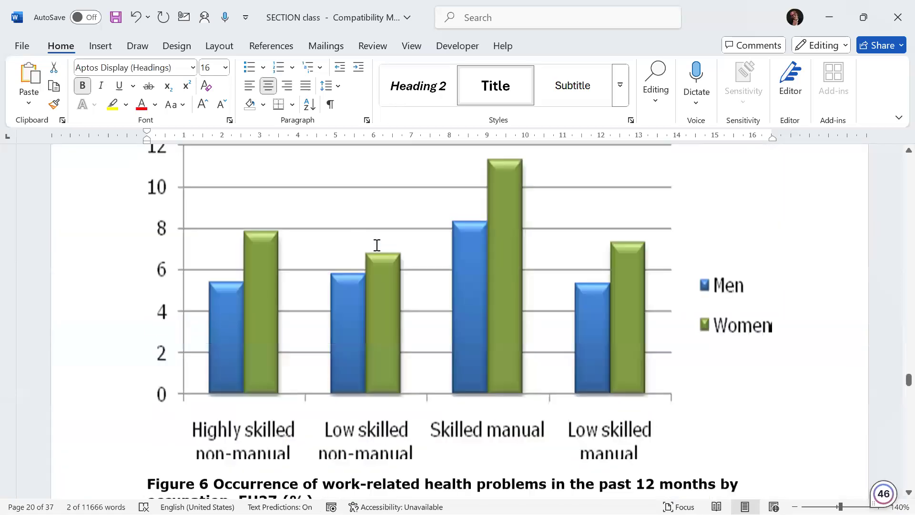
{"action": "scroll", "coordinate": [401, 231], "scroll_direction": "down", "scroll_amount": 20}
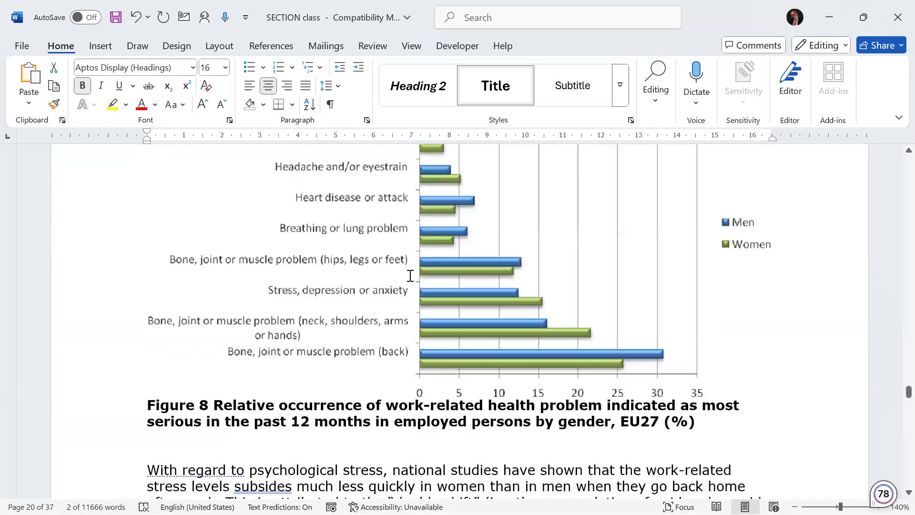
{"action": "scroll", "coordinate": [411, 277], "scroll_direction": "down", "scroll_amount": 20}
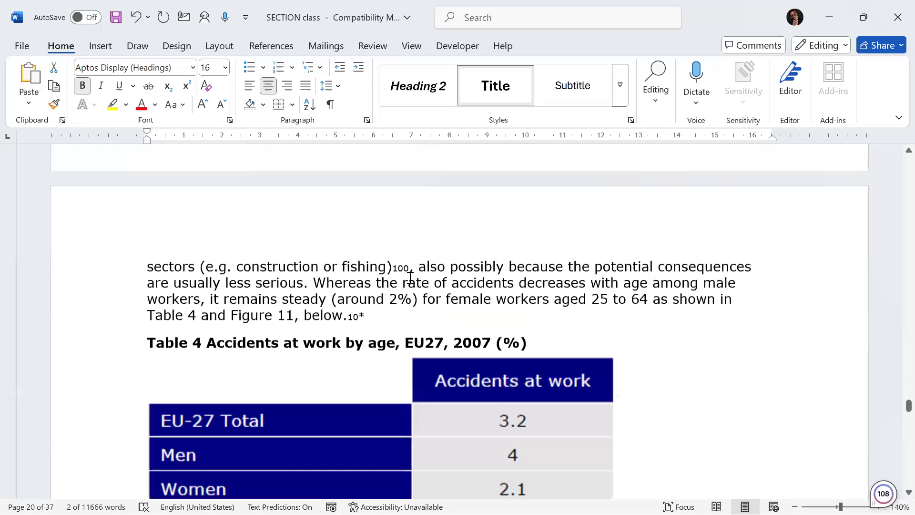
{"action": "scroll", "coordinate": [410, 278], "scroll_direction": "down", "scroll_amount": 20}
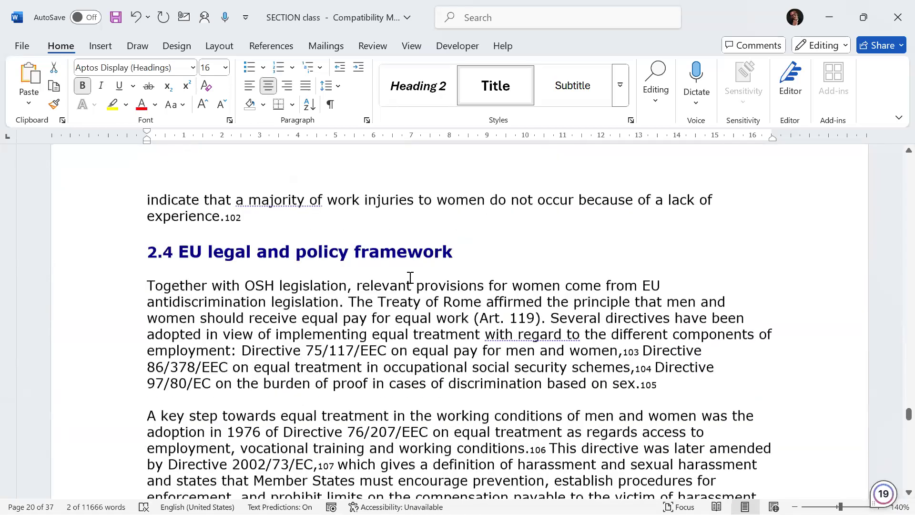
{"action": "scroll", "coordinate": [410, 277], "scroll_direction": "down", "scroll_amount": 20}
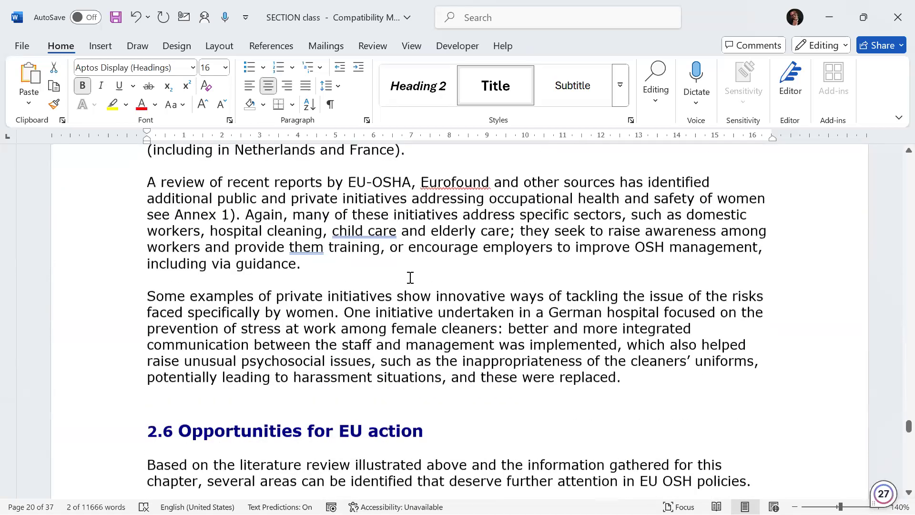
{"action": "left_click", "coordinate": [157, 192]}
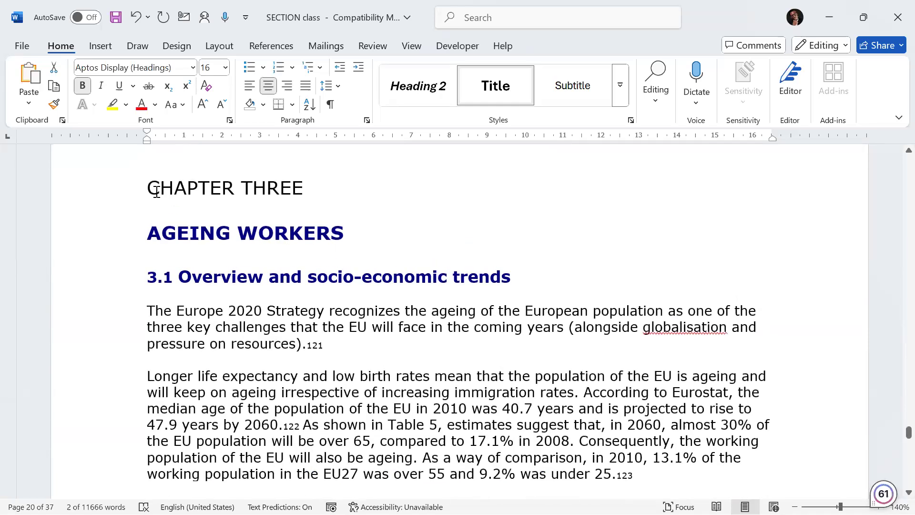
{"action": "left_click", "coordinate": [293, 186], "text": "shift"}
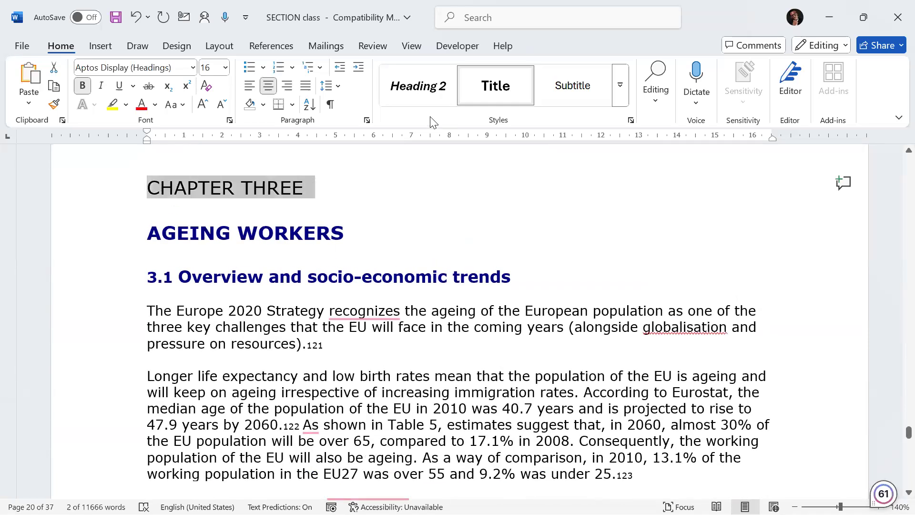
{"action": "left_click", "coordinate": [491, 86]}
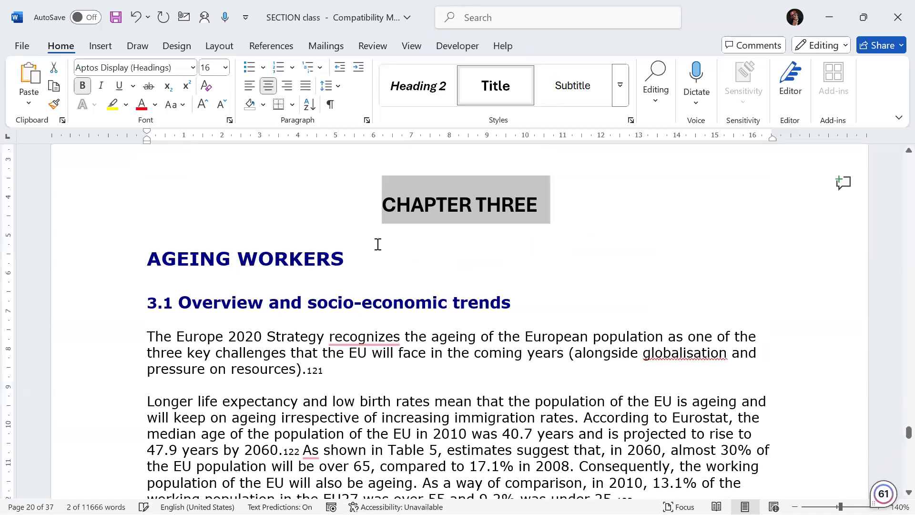
Step: Replace the '...' after CHAPTER with FOUR above CONCLUSIONS and apply the Title style to the CHAPTER FOUR heading
{"action": "scroll", "coordinate": [374, 242], "scroll_direction": "down", "scroll_amount": 3}
{"action": "scroll", "coordinate": [371, 240], "scroll_direction": "down", "scroll_amount": 10}
{"action": "scroll", "coordinate": [363, 240], "scroll_direction": "down", "scroll_amount": 15}
{"action": "scroll", "coordinate": [303, 262], "scroll_direction": "up", "scroll_amount": 6}
{"action": "double_click", "coordinate": [251, 260]}
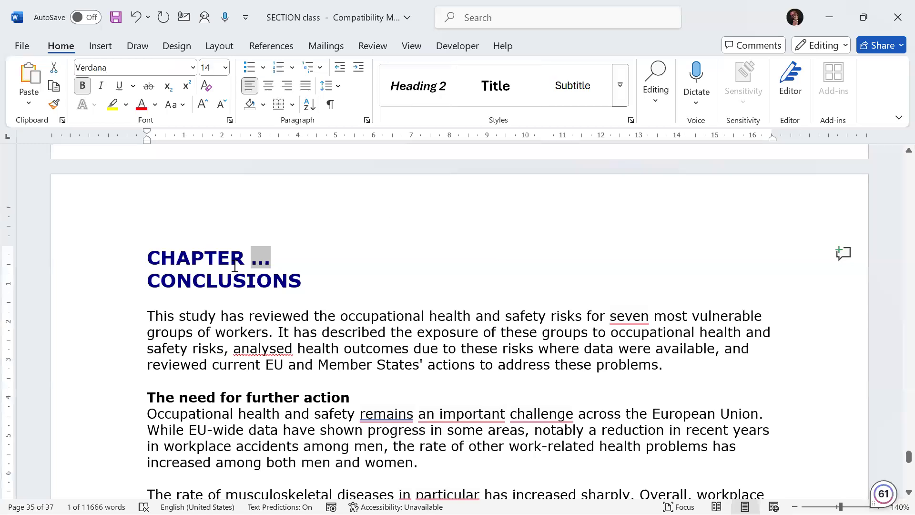
{"action": "type", "text": "FOUR"}
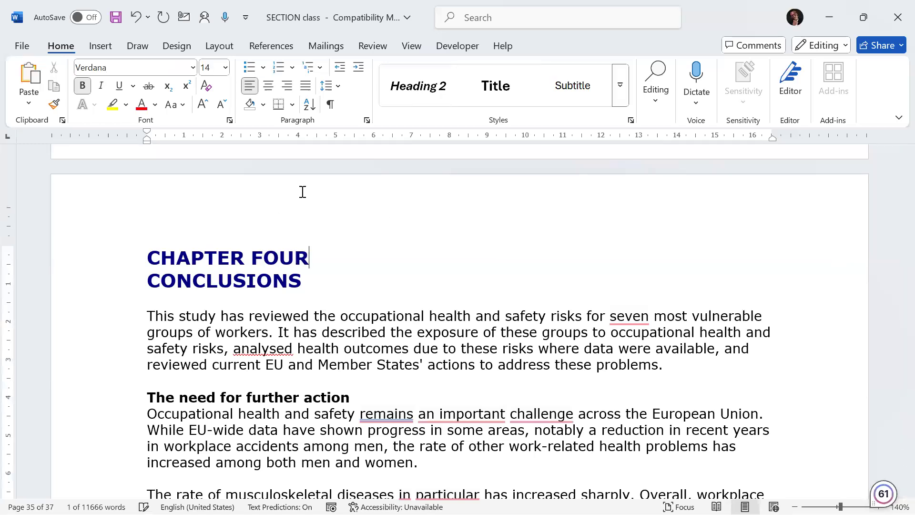
{"action": "triple_click", "coordinate": [303, 253]}
{"action": "left_click", "coordinate": [496, 86]}
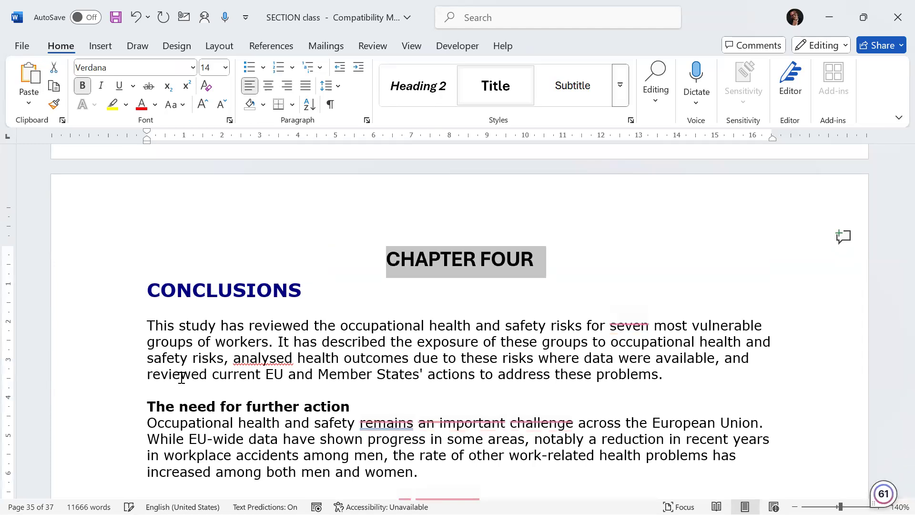
Step: Apply the Title style to the REFERENCES heading
{"action": "scroll", "coordinate": [359, 320], "scroll_direction": "down", "scroll_amount": 10}
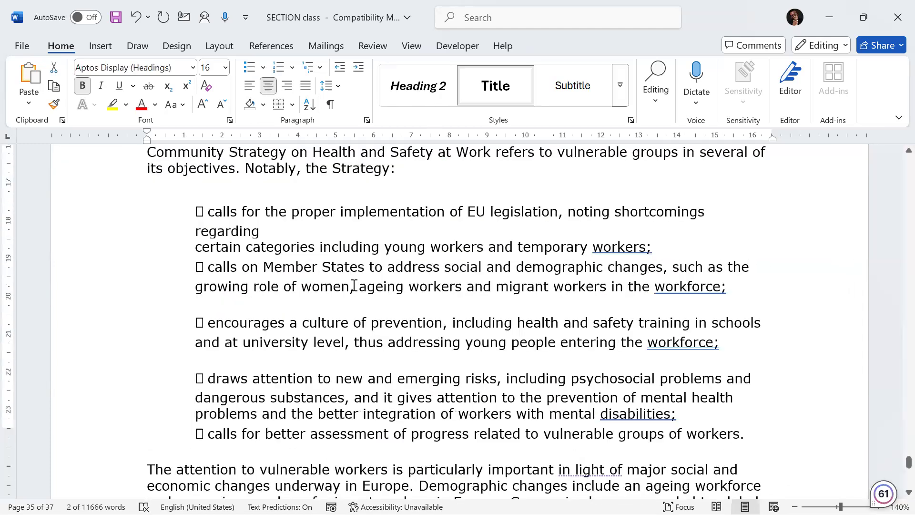
{"action": "scroll", "coordinate": [354, 285], "scroll_direction": "down", "scroll_amount": 10}
{"action": "scroll", "coordinate": [339, 337], "scroll_direction": "up", "scroll_amount": 3}
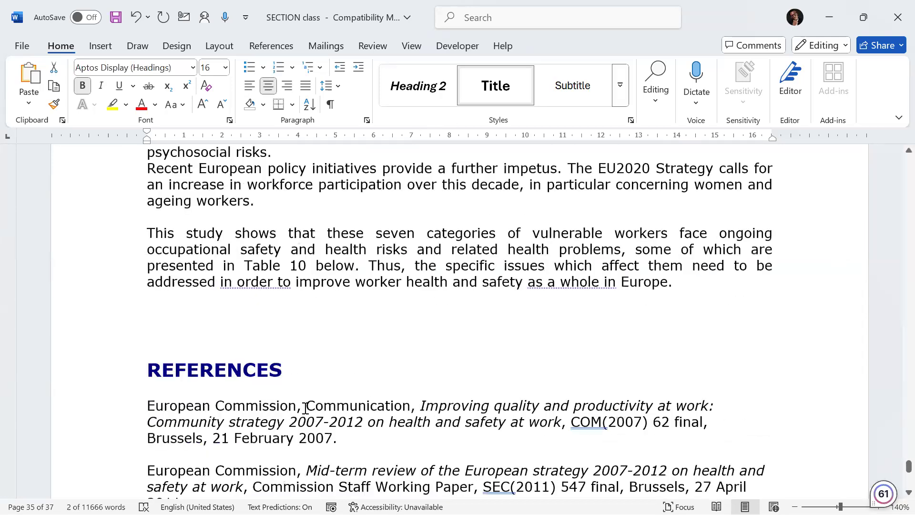
{"action": "scroll", "coordinate": [305, 407], "scroll_direction": "up", "scroll_amount": 1}
{"action": "left_click_drag", "start_coordinate": [286, 428], "coordinate": [153, 430]}
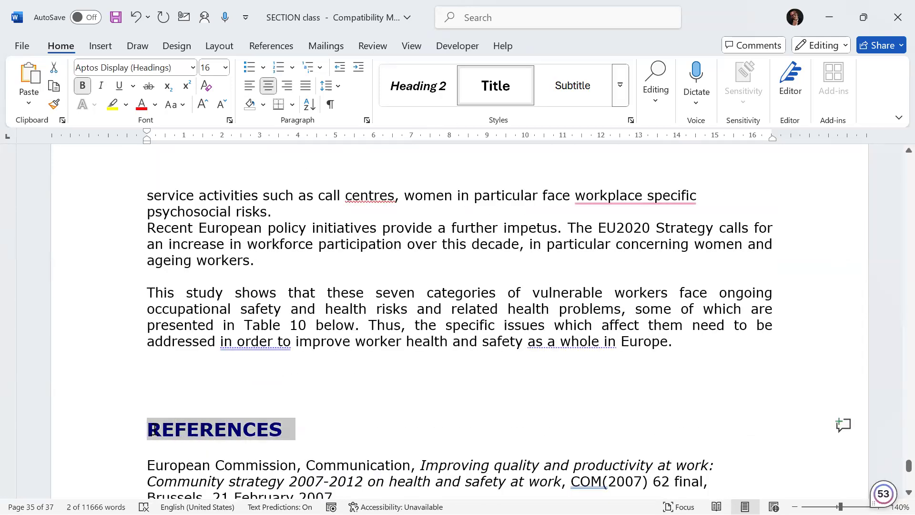
{"action": "left_click", "coordinate": [498, 85]}
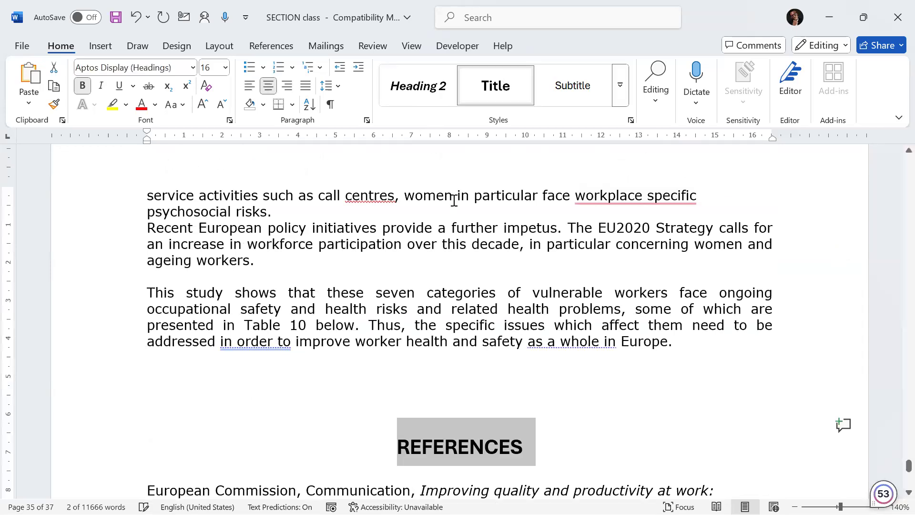
Step: Insert Plain Number 2 page numbers centred at the bottom of the pages
{"action": "scroll", "coordinate": [450, 190], "scroll_direction": "up", "scroll_amount": 7}
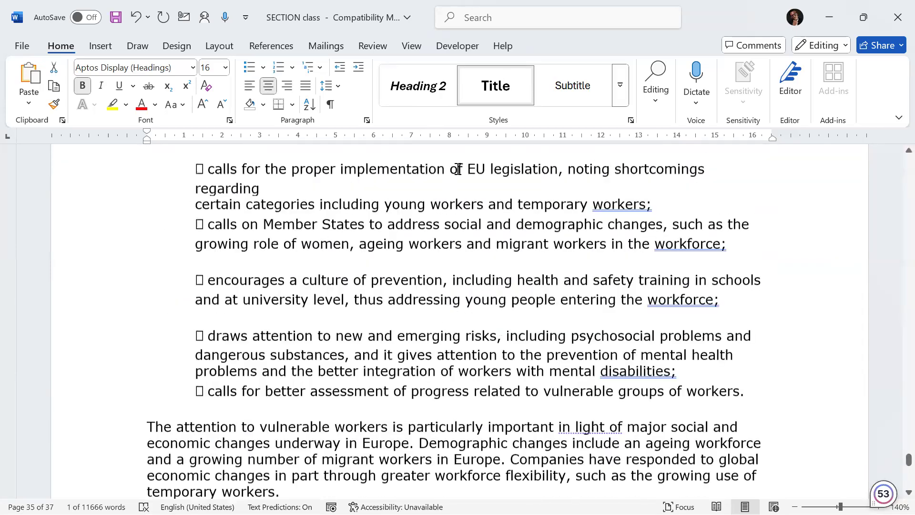
{"action": "scroll", "coordinate": [892, 180], "scroll_direction": "up", "scroll_amount": 10}
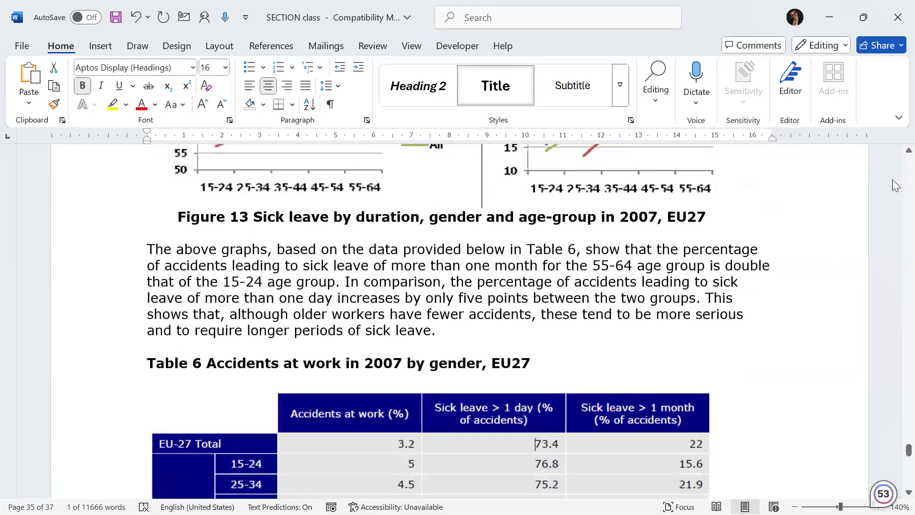
{"action": "scroll", "coordinate": [893, 179], "scroll_direction": "up", "scroll_amount": 10}
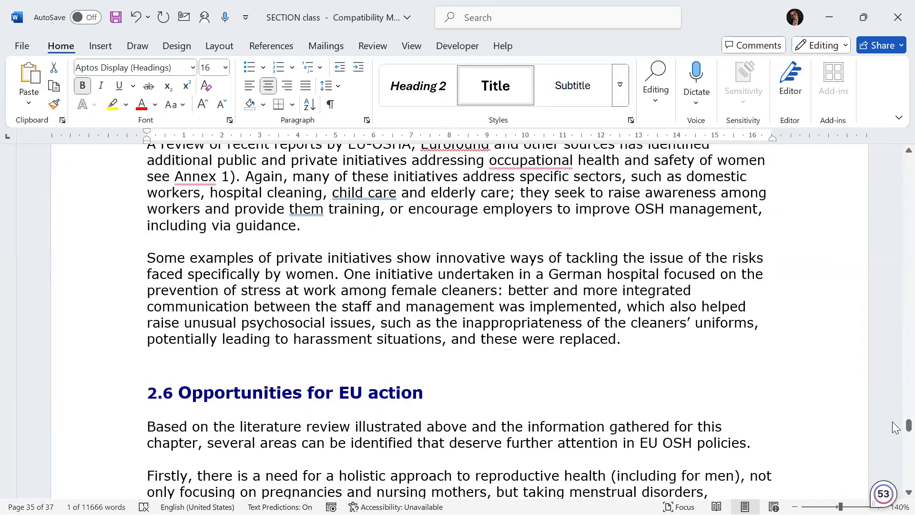
{"action": "scroll", "coordinate": [893, 241], "scroll_direction": "up", "scroll_amount": 5}
{"action": "scroll", "coordinate": [895, 178], "scroll_direction": "up", "scroll_amount": 20}
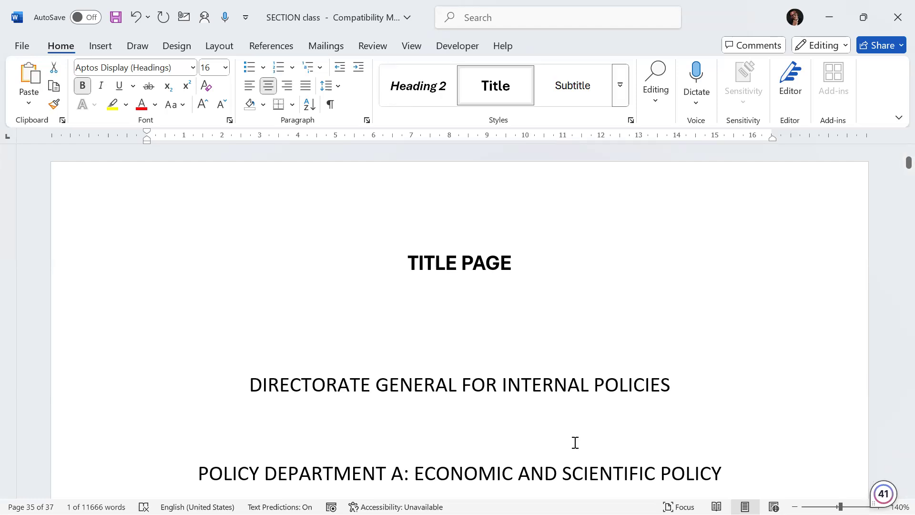
{"action": "scroll", "coordinate": [589, 385], "scroll_direction": "down", "scroll_amount": 15}
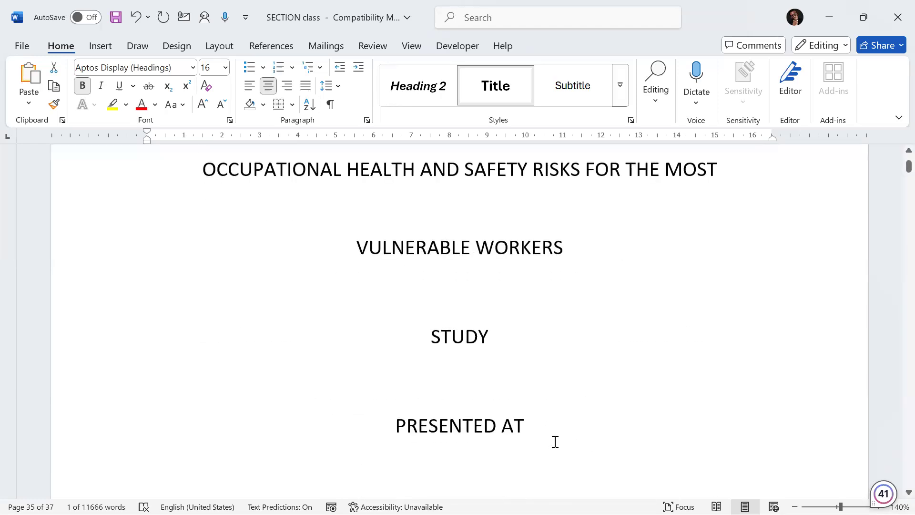
{"action": "scroll", "coordinate": [491, 268], "scroll_direction": "down", "scroll_amount": 3}
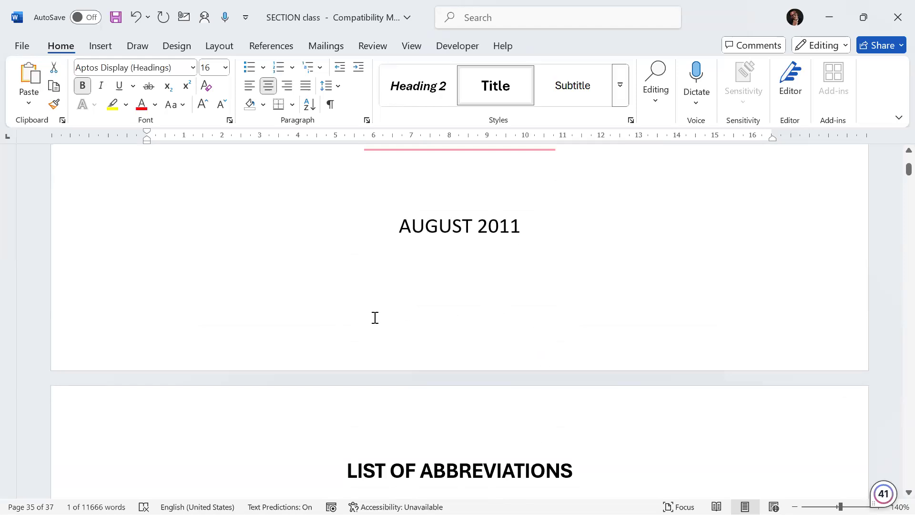
{"action": "left_click", "coordinate": [101, 45]}
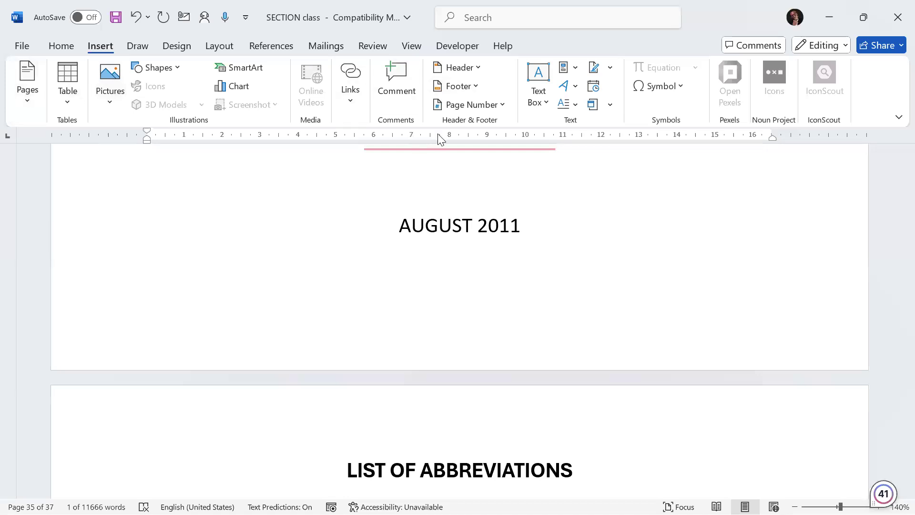
{"action": "left_click", "coordinate": [503, 105]}
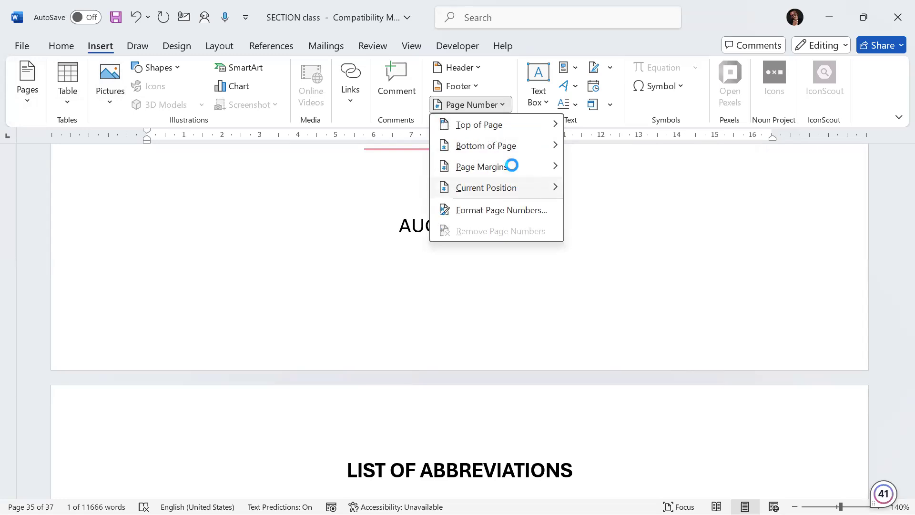
{"action": "mouse_move", "coordinate": [515, 154]}
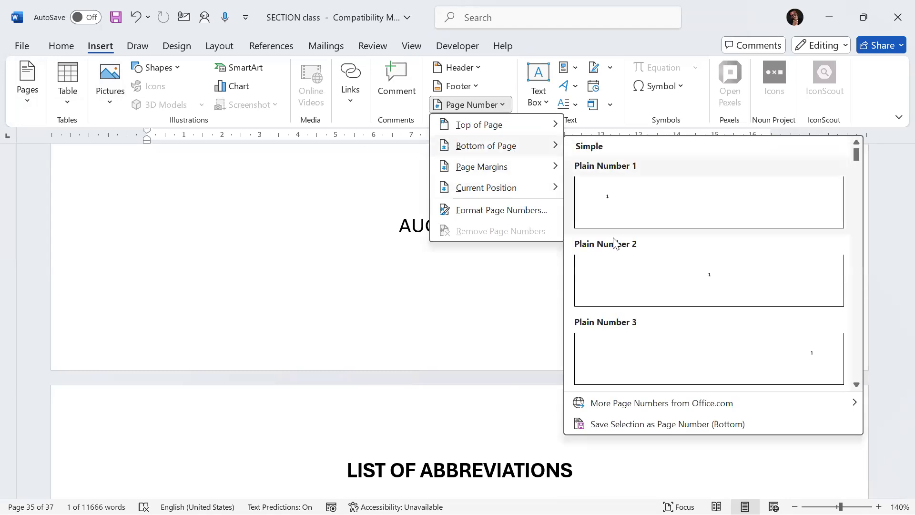
{"action": "left_click", "coordinate": [635, 275]}
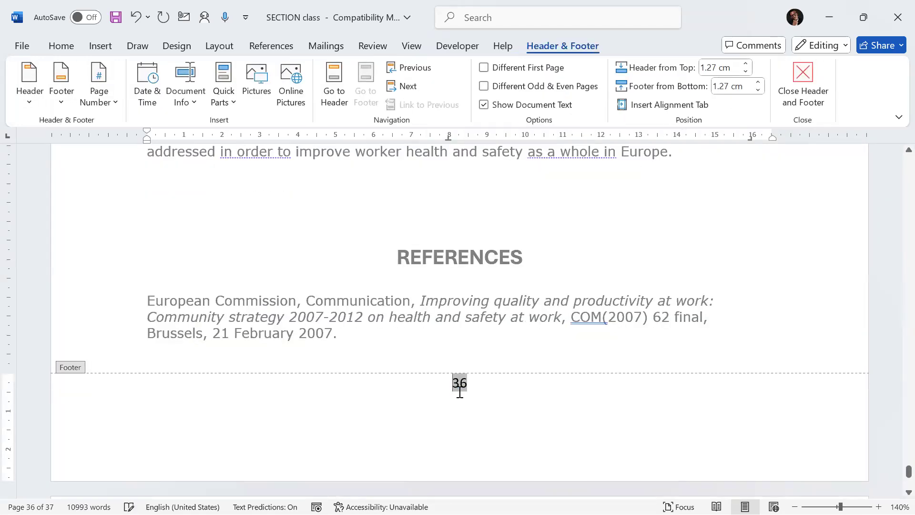
Step: Leave the footer and return to editing the document body
{"action": "scroll", "coordinate": [439, 381], "scroll_direction": "up", "scroll_amount": 8}
{"action": "scroll", "coordinate": [439, 379], "scroll_direction": "up", "scroll_amount": 20}
{"action": "scroll", "coordinate": [445, 374], "scroll_direction": "up", "scroll_amount": 20}
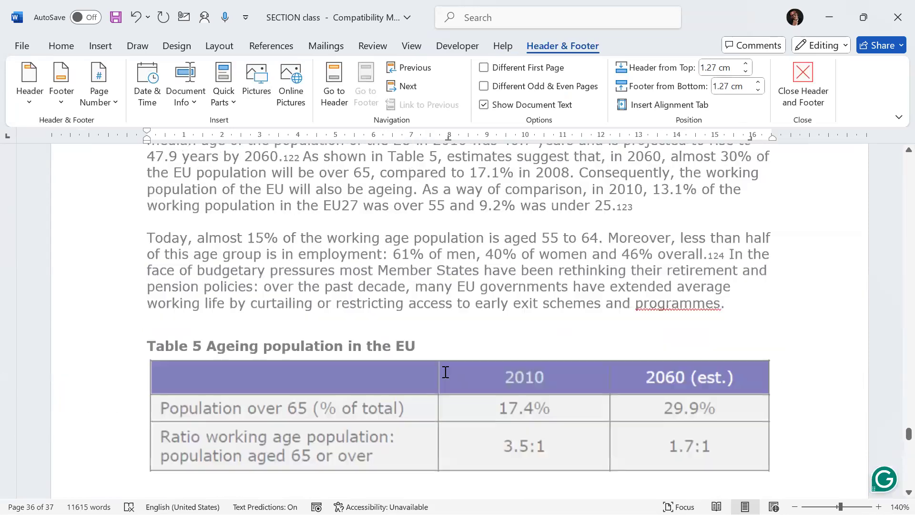
{"action": "scroll", "coordinate": [446, 372], "scroll_direction": "up", "scroll_amount": 20}
{"action": "scroll", "coordinate": [444, 377], "scroll_direction": "up", "scroll_amount": 12}
{"action": "scroll", "coordinate": [446, 377], "scroll_direction": "up", "scroll_amount": 4}
{"action": "scroll", "coordinate": [446, 376], "scroll_direction": "up", "scroll_amount": 9}
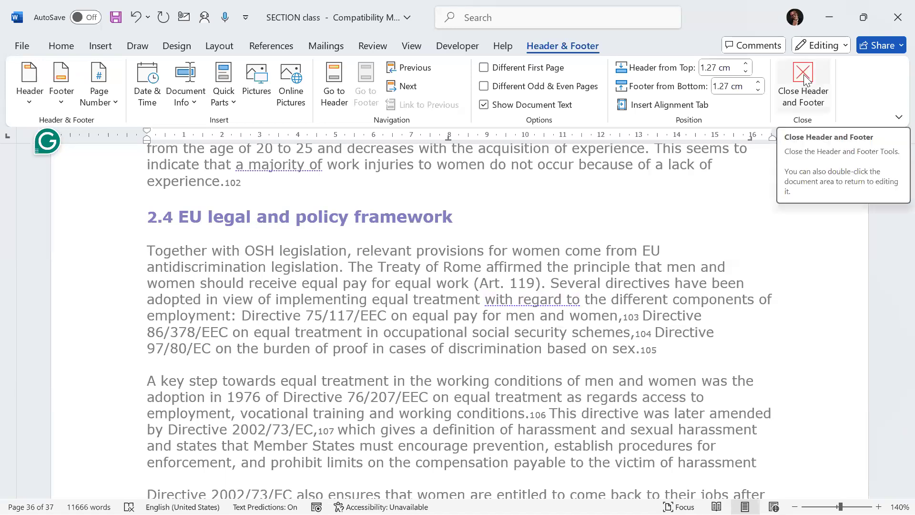
{"action": "double_click", "coordinate": [302, 316]}
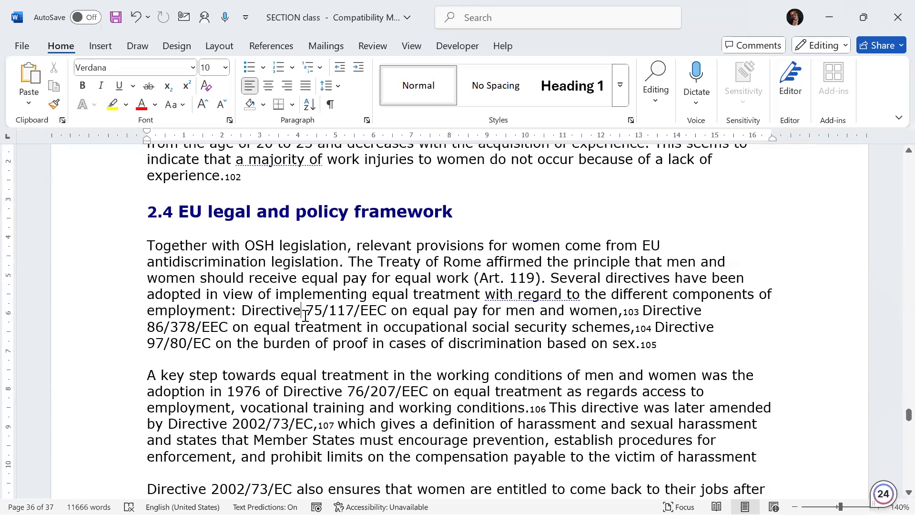
Step: Scroll through the front pages and opening chapter to review the page numbers in the footers
{"action": "scroll", "coordinate": [383, 332], "scroll_direction": "down", "scroll_amount": 1}
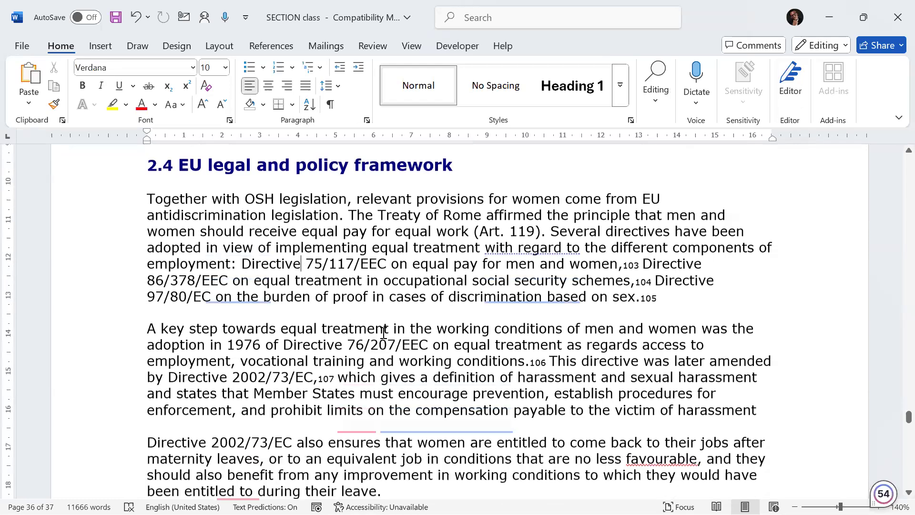
{"action": "scroll", "coordinate": [383, 333], "scroll_direction": "down", "scroll_amount": 15}
{"action": "scroll", "coordinate": [381, 328], "scroll_direction": "up", "scroll_amount": 20}
{"action": "scroll", "coordinate": [413, 298], "scroll_direction": "up", "scroll_amount": 20}
{"action": "scroll", "coordinate": [442, 295], "scroll_direction": "up", "scroll_amount": 20}
{"action": "scroll", "coordinate": [447, 296], "scroll_direction": "up", "scroll_amount": 20}
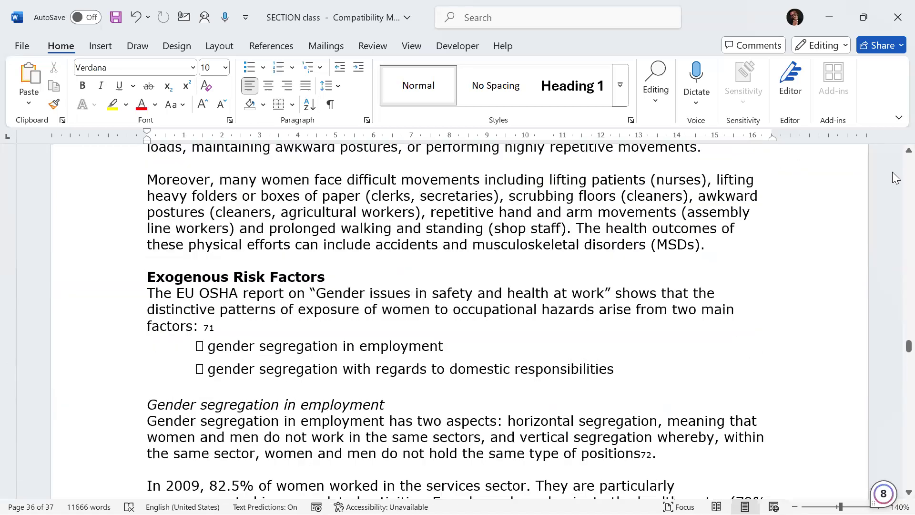
{"action": "scroll", "coordinate": [892, 172], "scroll_direction": "up", "scroll_amount": 20}
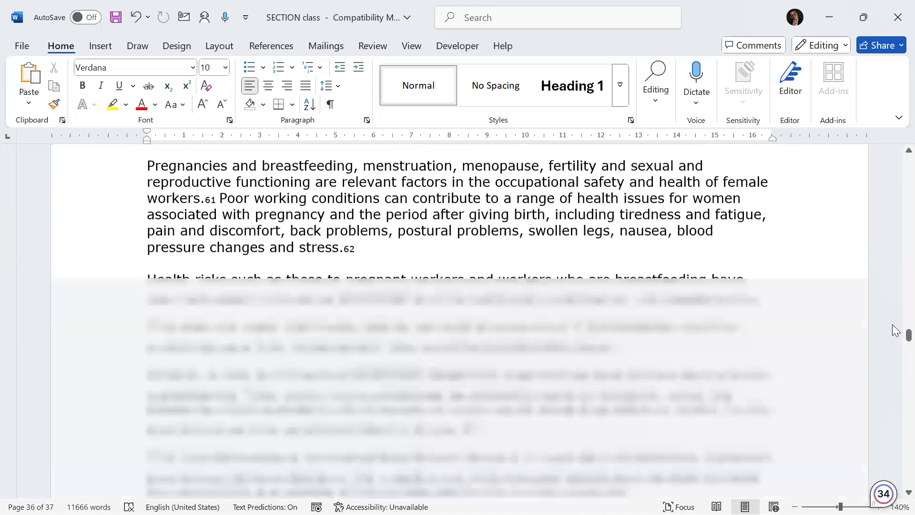
{"action": "left_click_drag", "start_coordinate": [907, 326], "coordinate": [896, 148]}
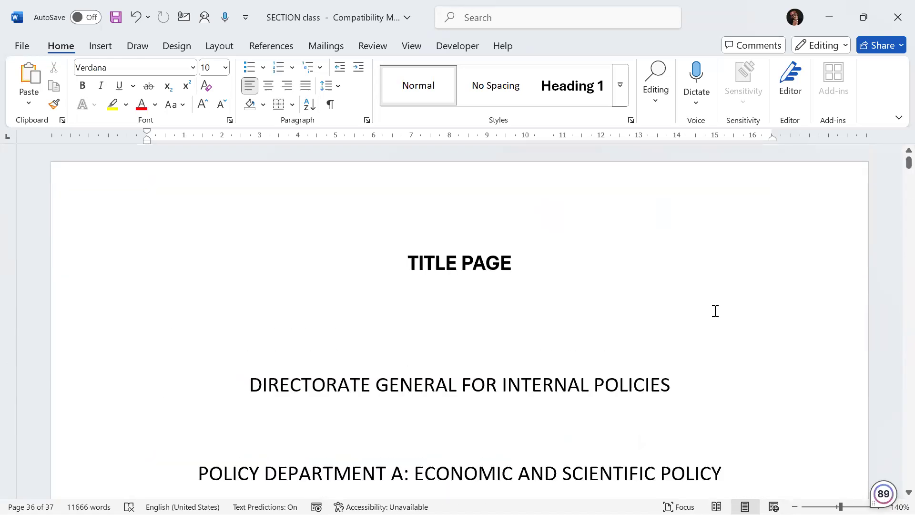
{"action": "scroll", "coordinate": [717, 312], "scroll_direction": "down", "scroll_amount": 15}
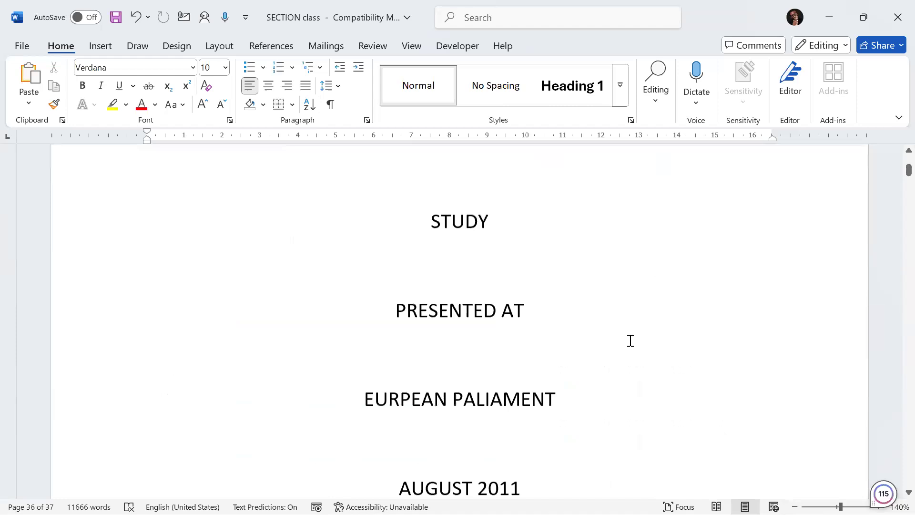
{"action": "scroll", "coordinate": [480, 334], "scroll_direction": "up", "scroll_amount": 3}
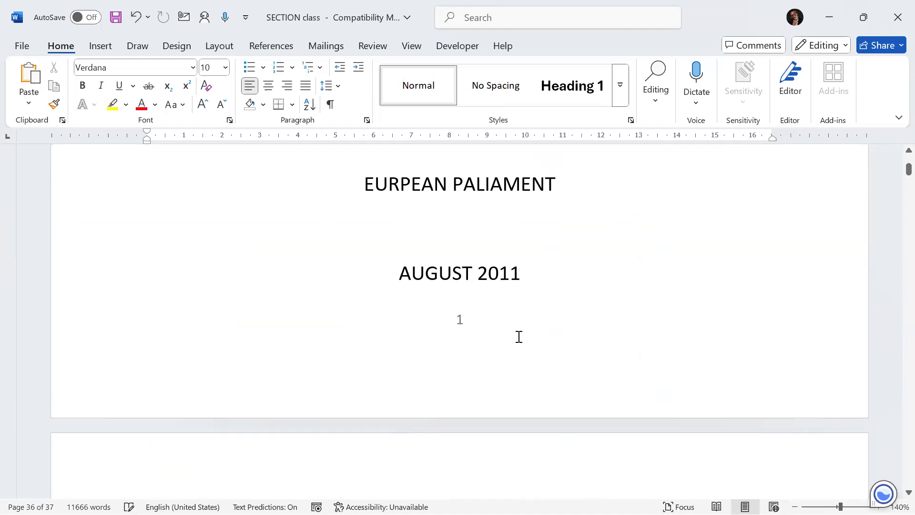
{"action": "scroll", "coordinate": [523, 347], "scroll_direction": "down", "scroll_amount": 9}
{"action": "scroll", "coordinate": [526, 340], "scroll_direction": "down", "scroll_amount": 8}
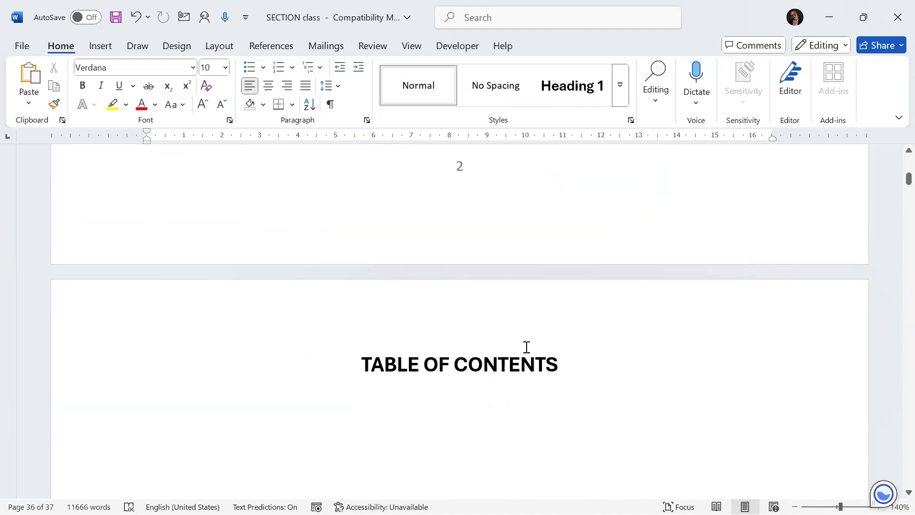
{"action": "scroll", "coordinate": [533, 350], "scroll_direction": "down", "scroll_amount": 10}
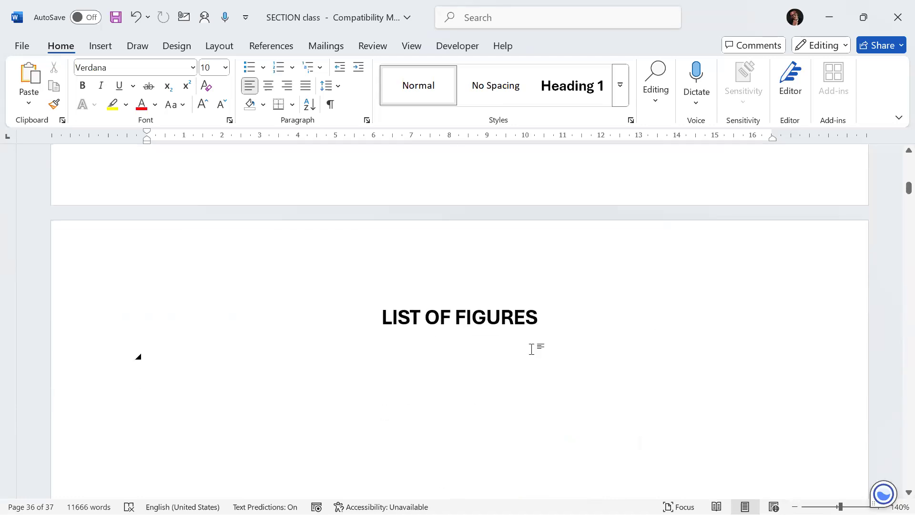
{"action": "scroll", "coordinate": [532, 344], "scroll_direction": "down", "scroll_amount": 10}
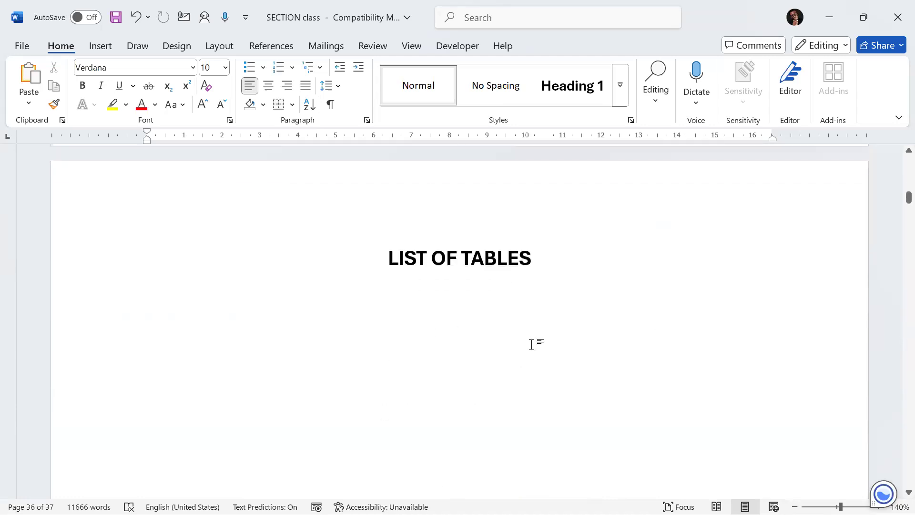
{"action": "scroll", "coordinate": [533, 342], "scroll_direction": "down", "scroll_amount": 10}
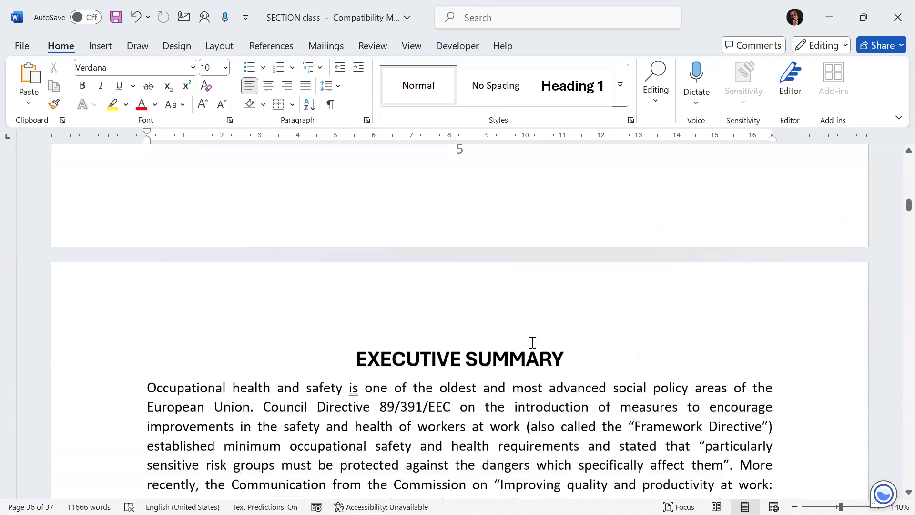
{"action": "scroll", "coordinate": [533, 342], "scroll_direction": "down", "scroll_amount": 10}
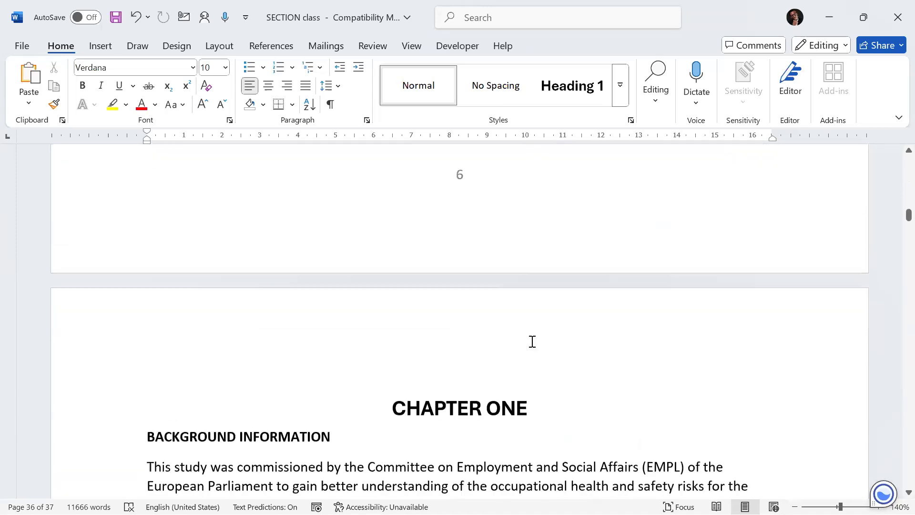
{"action": "scroll", "coordinate": [530, 342], "scroll_direction": "down", "scroll_amount": 10}
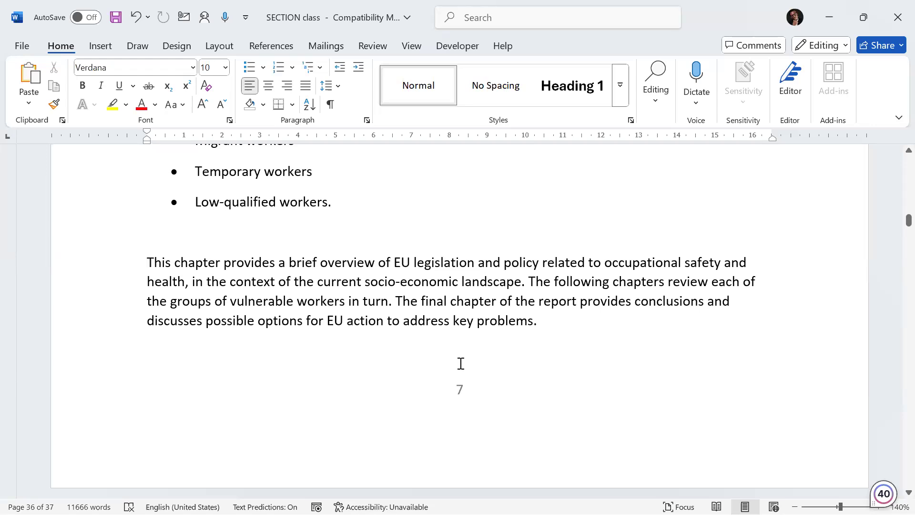
{"action": "scroll", "coordinate": [461, 363], "scroll_direction": "up", "scroll_amount": 10}
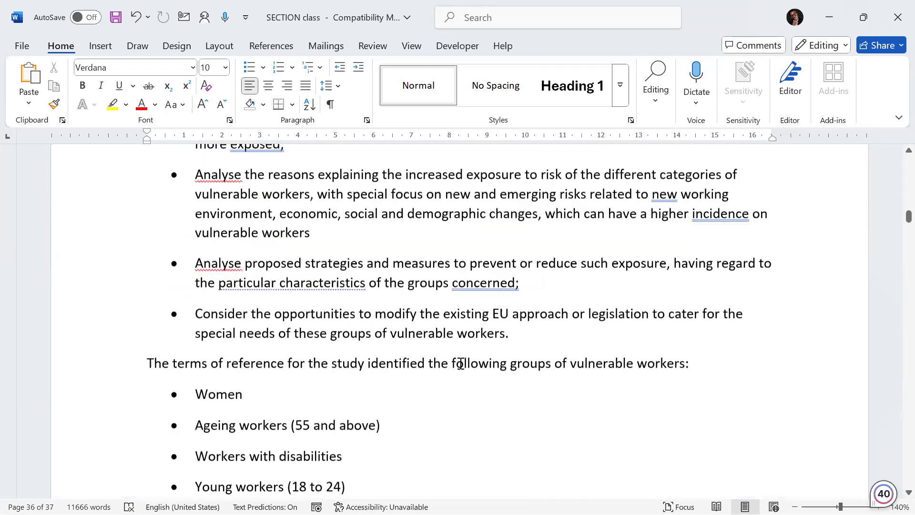
{"action": "scroll", "coordinate": [460, 363], "scroll_direction": "up", "scroll_amount": 10}
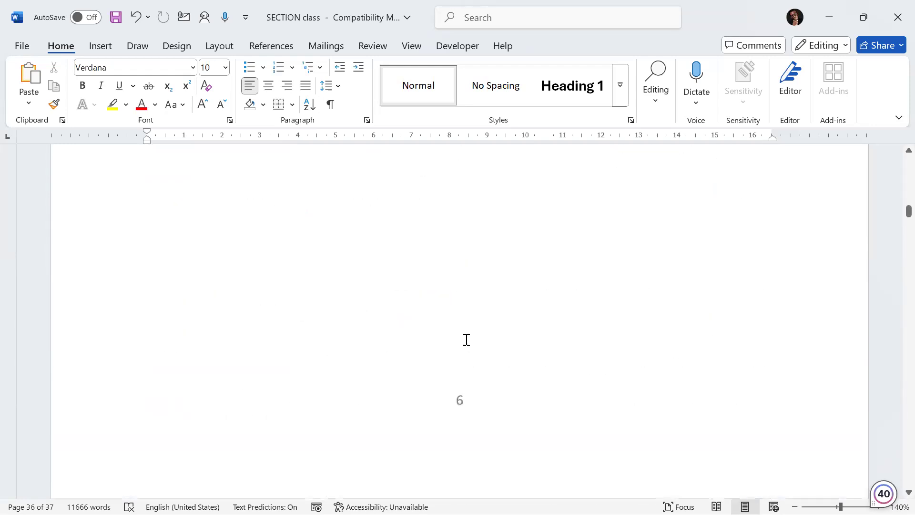
{"action": "scroll", "coordinate": [466, 337], "scroll_direction": "up", "scroll_amount": 10}
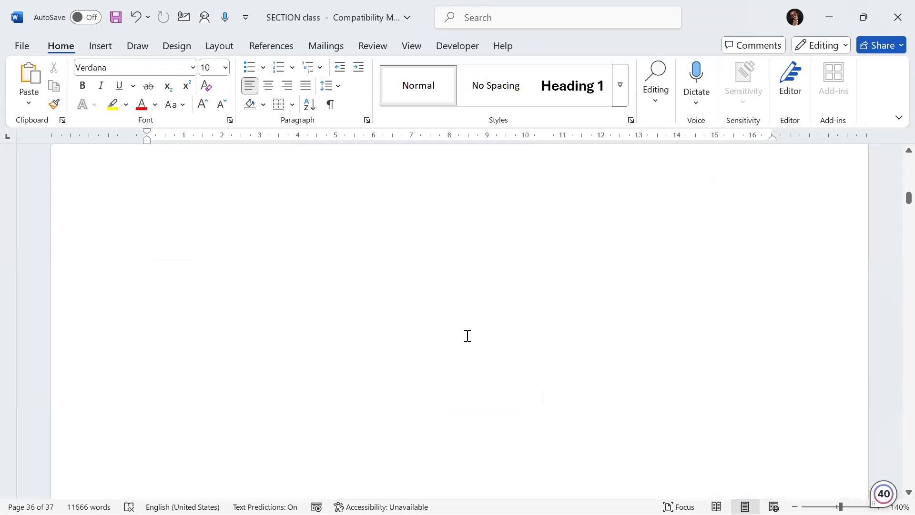
Step: Scroll through the front pages to locate the page number above the LIST OF FIGURES heading
{"action": "scroll", "coordinate": [467, 336], "scroll_direction": "up", "scroll_amount": 2}
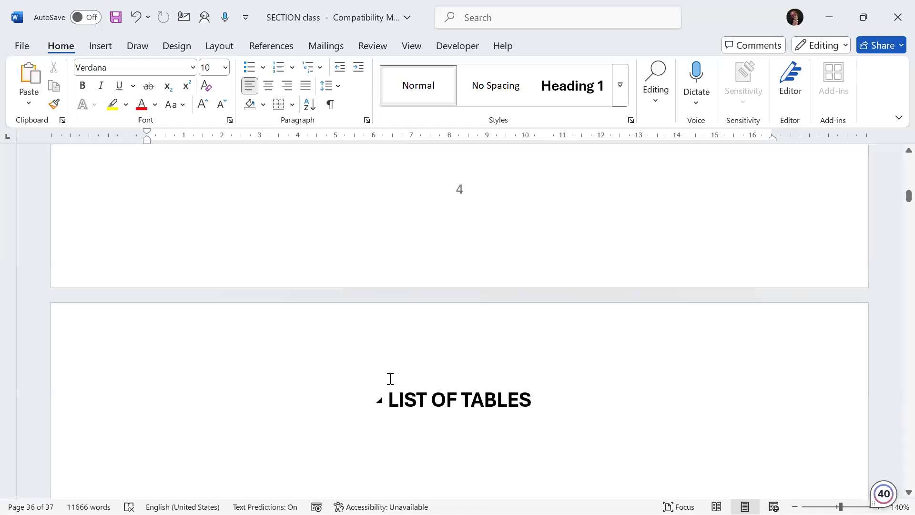
{"action": "scroll", "coordinate": [390, 380], "scroll_direction": "up", "scroll_amount": 10}
{"action": "scroll", "coordinate": [393, 379], "scroll_direction": "down", "scroll_amount": 3}
{"action": "scroll", "coordinate": [399, 388], "scroll_direction": "up", "scroll_amount": 3}
{"action": "scroll", "coordinate": [398, 391], "scroll_direction": "up", "scroll_amount": 13}
{"action": "scroll", "coordinate": [396, 391], "scroll_direction": "down", "scroll_amount": 3}
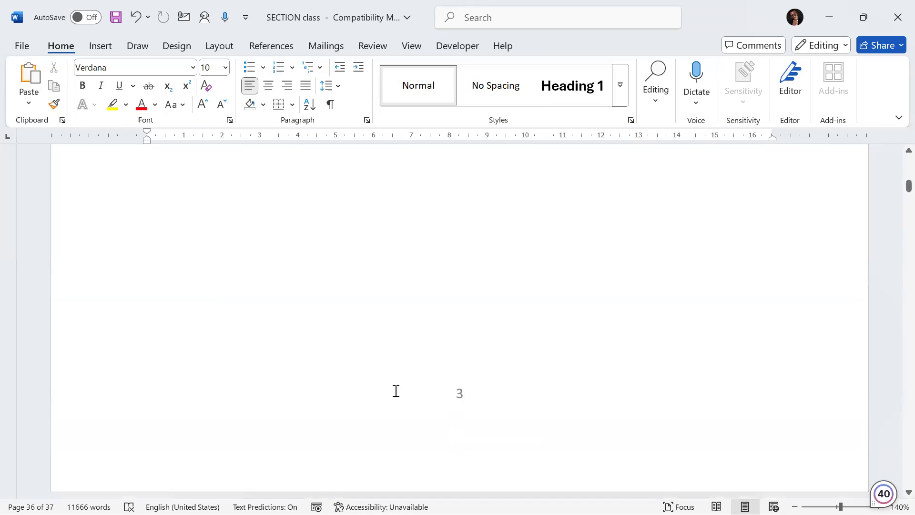
{"action": "scroll", "coordinate": [395, 379], "scroll_direction": "down", "scroll_amount": 3}
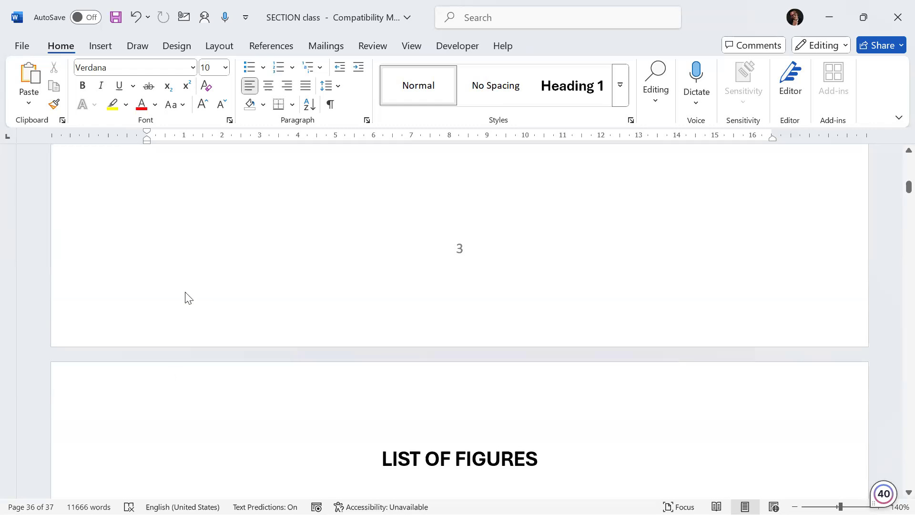
Step: Open the footer of page 3 for editing and examine the footers on the neighbouring front pages
{"action": "double_click", "coordinate": [190, 329]}
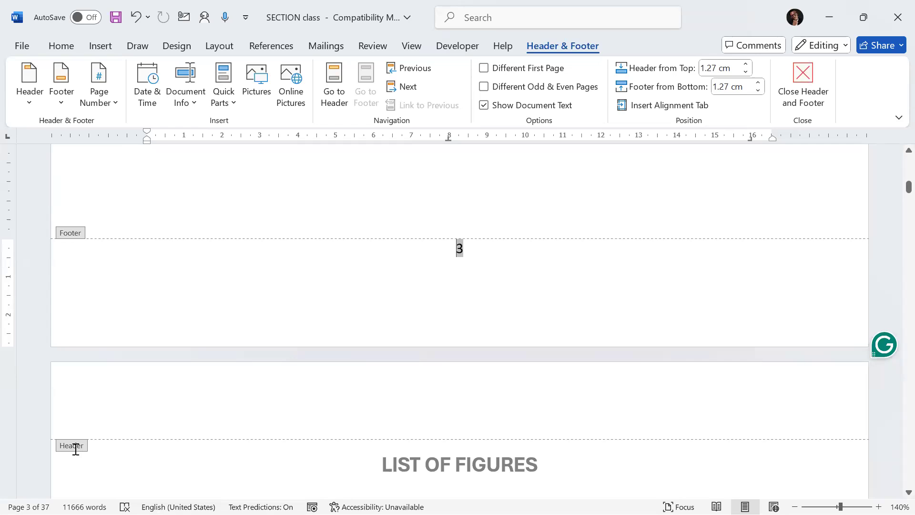
{"action": "scroll", "coordinate": [81, 441], "scroll_direction": "down", "scroll_amount": 20}
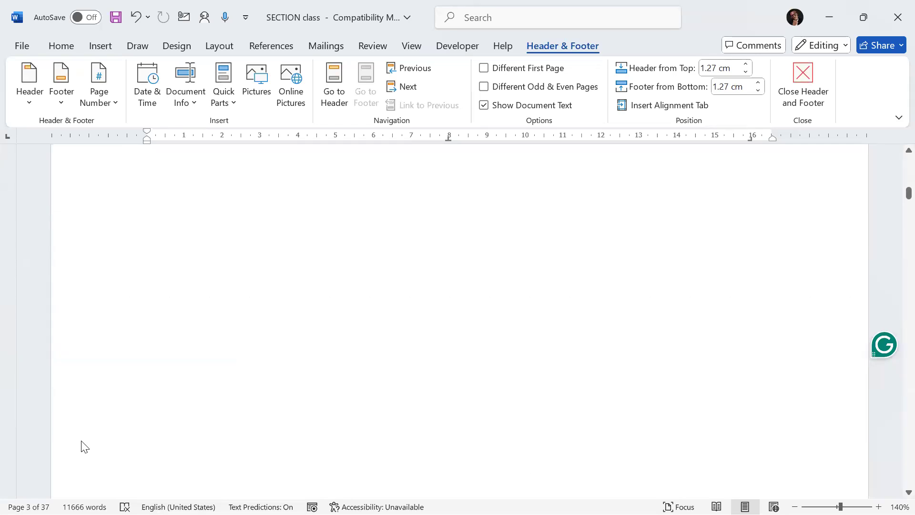
{"action": "scroll", "coordinate": [86, 434], "scroll_direction": "up", "scroll_amount": 4}
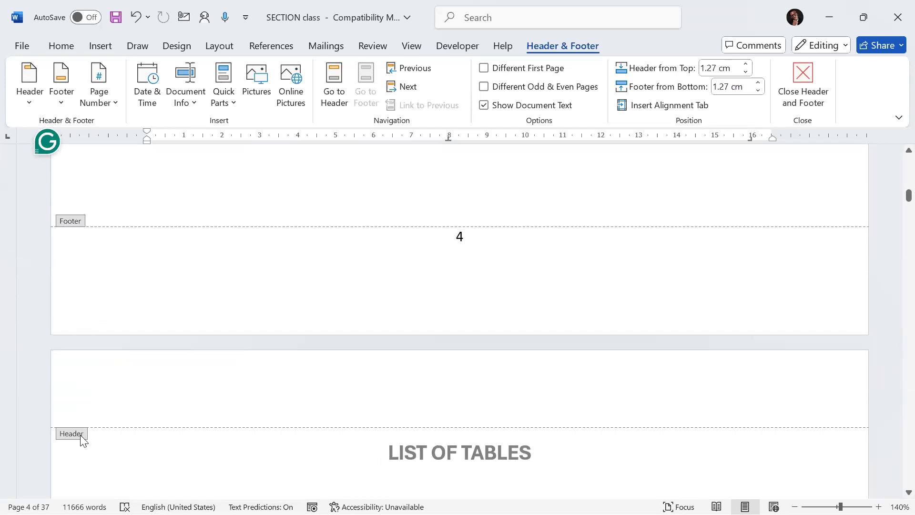
{"action": "scroll", "coordinate": [241, 350], "scroll_direction": "up", "scroll_amount": 6}
{"action": "scroll", "coordinate": [241, 357], "scroll_direction": "up", "scroll_amount": 10}
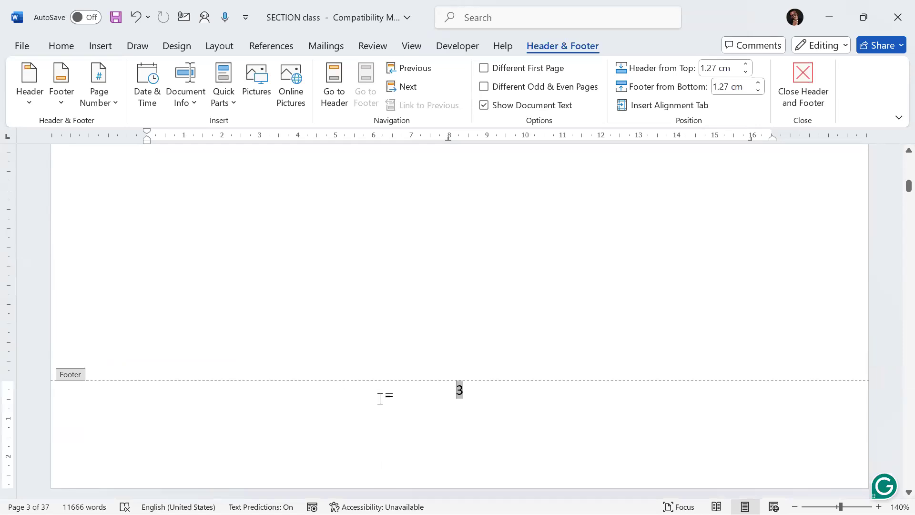
{"action": "scroll", "coordinate": [382, 409], "scroll_direction": "down", "scroll_amount": 1}
{"action": "scroll", "coordinate": [382, 409], "scroll_direction": "down", "scroll_amount": 3}
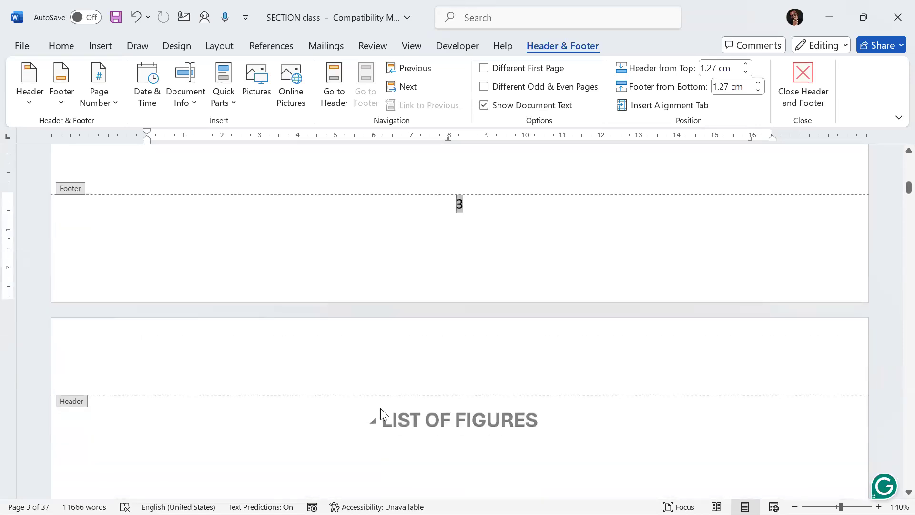
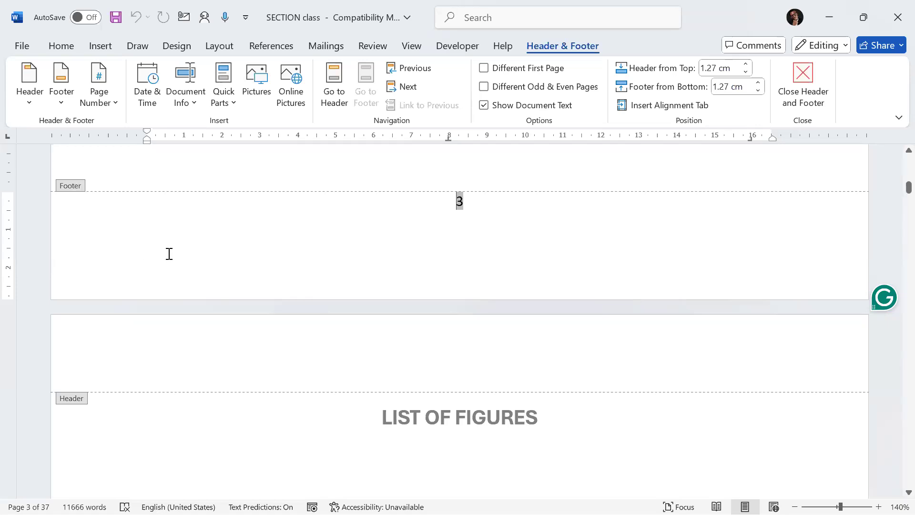
Step: Reopen the footer and scroll through the footers of the front pages down to the Chapter One page
{"action": "double_click", "coordinate": [198, 426]}
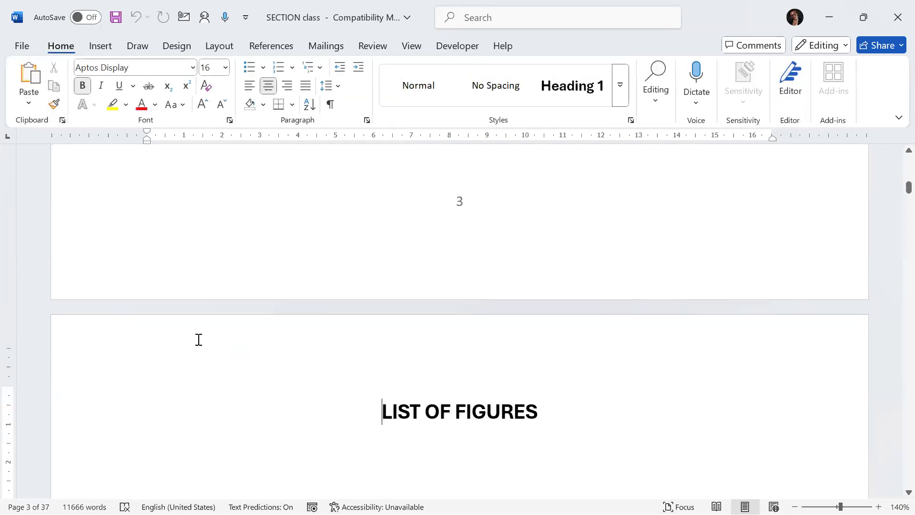
{"action": "double_click", "coordinate": [85, 289]}
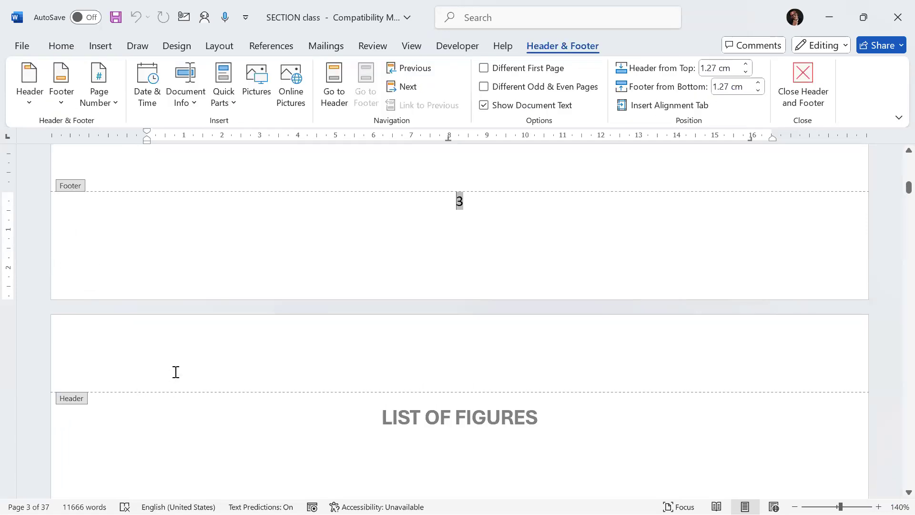
{"action": "scroll", "coordinate": [207, 375], "scroll_direction": "down", "scroll_amount": 5}
{"action": "scroll", "coordinate": [213, 373], "scroll_direction": "down", "scroll_amount": 10}
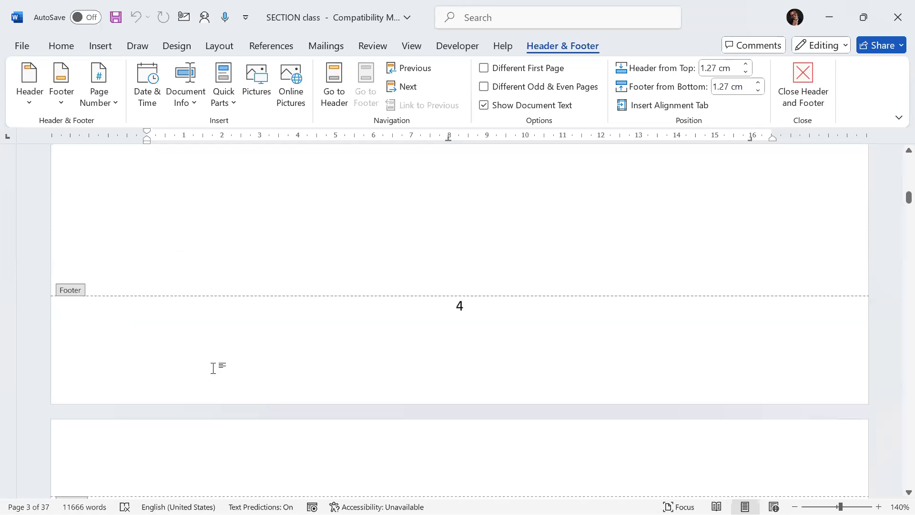
{"action": "scroll", "coordinate": [213, 371], "scroll_direction": "down", "scroll_amount": 10}
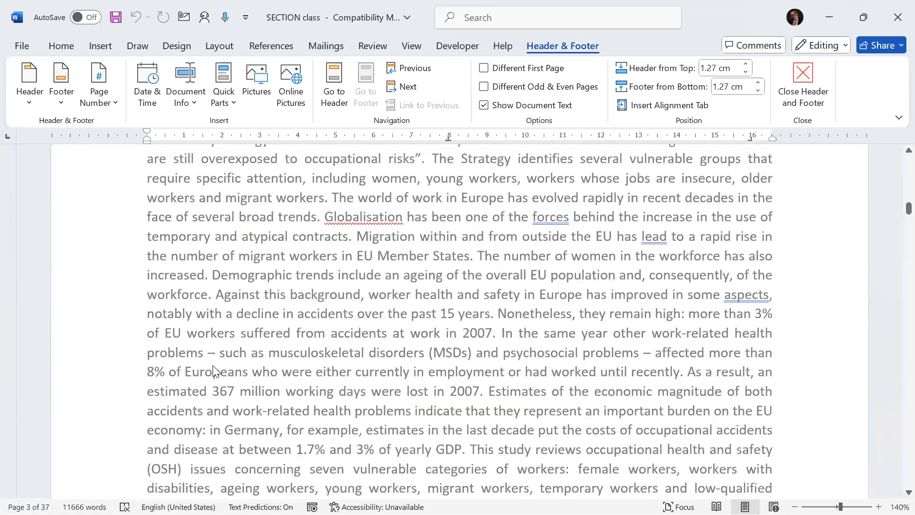
{"action": "scroll", "coordinate": [213, 370], "scroll_direction": "up", "scroll_amount": 2}
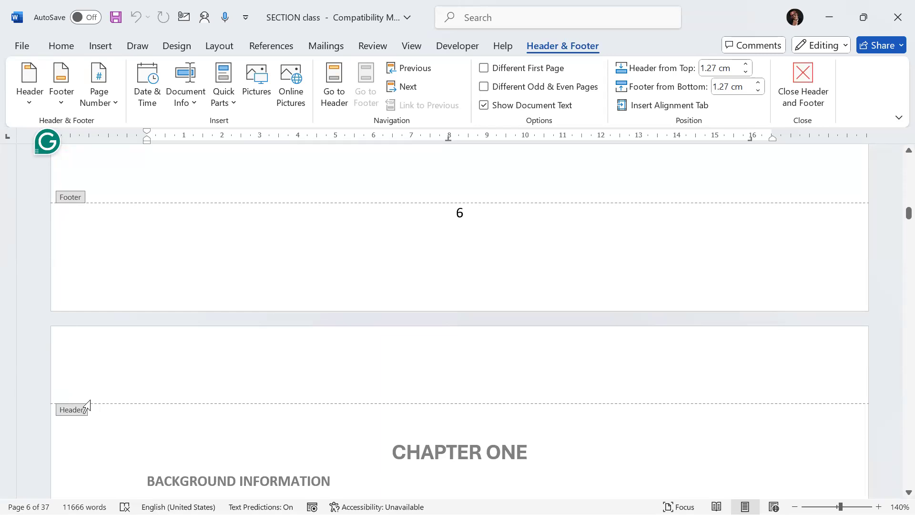
{"action": "scroll", "coordinate": [93, 405], "scroll_direction": "down", "scroll_amount": 2}
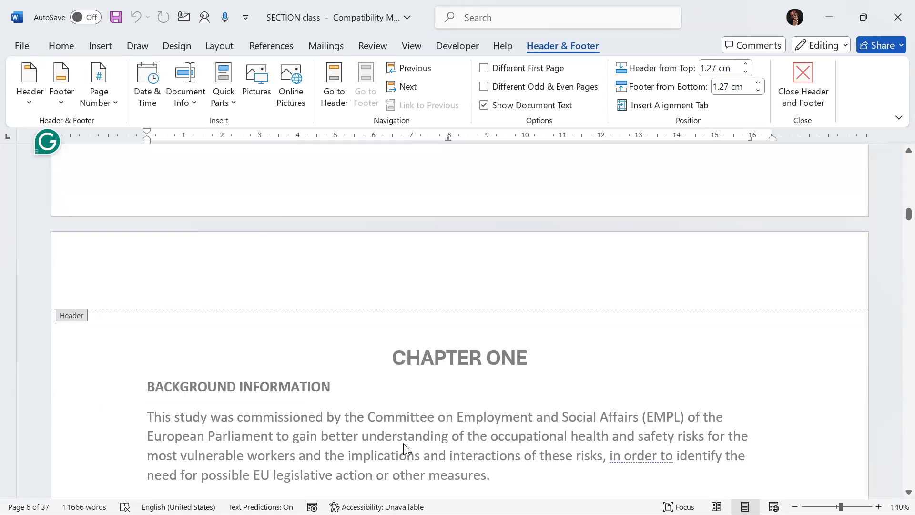
{"action": "scroll", "coordinate": [403, 444], "scroll_direction": "down", "scroll_amount": 10}
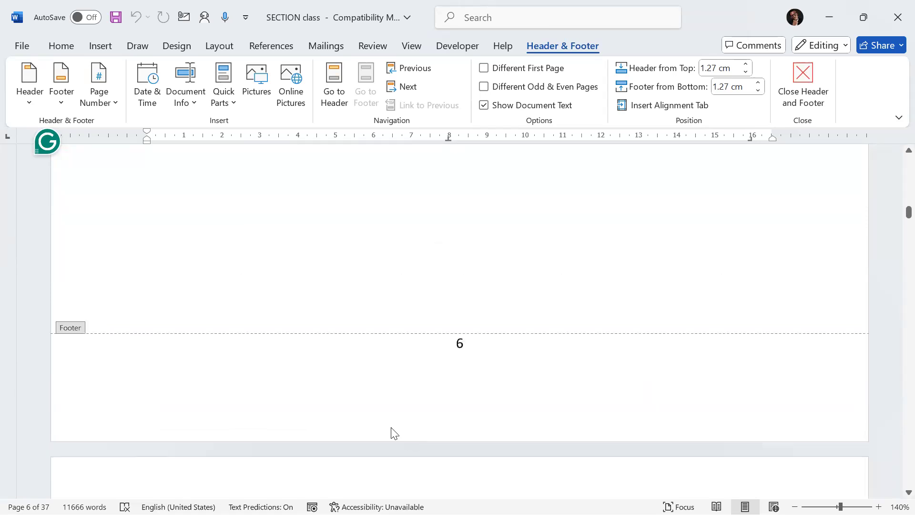
{"action": "double_click", "coordinate": [333, 345]}
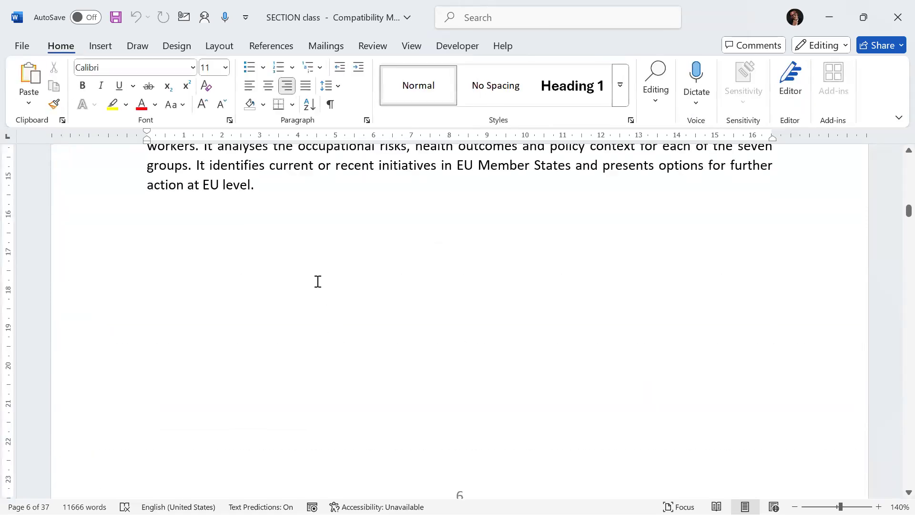
Step: Scroll between the end of the Executive Summary and the Chapter One page to examine the page break
{"action": "scroll", "coordinate": [317, 281], "scroll_direction": "up", "scroll_amount": 1}
{"action": "scroll", "coordinate": [317, 281], "scroll_direction": "up", "scroll_amount": 12}
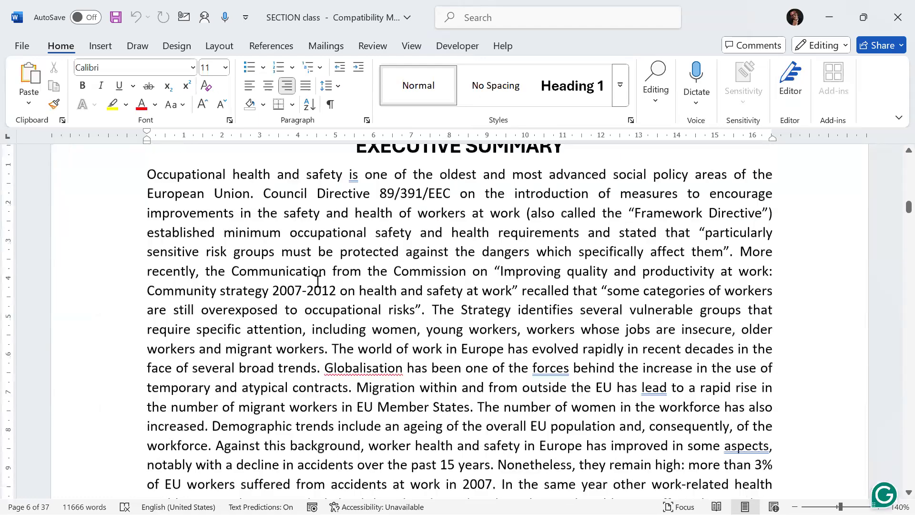
{"action": "scroll", "coordinate": [318, 282], "scroll_direction": "down", "scroll_amount": 1}
{"action": "scroll", "coordinate": [318, 282], "scroll_direction": "down", "scroll_amount": 20}
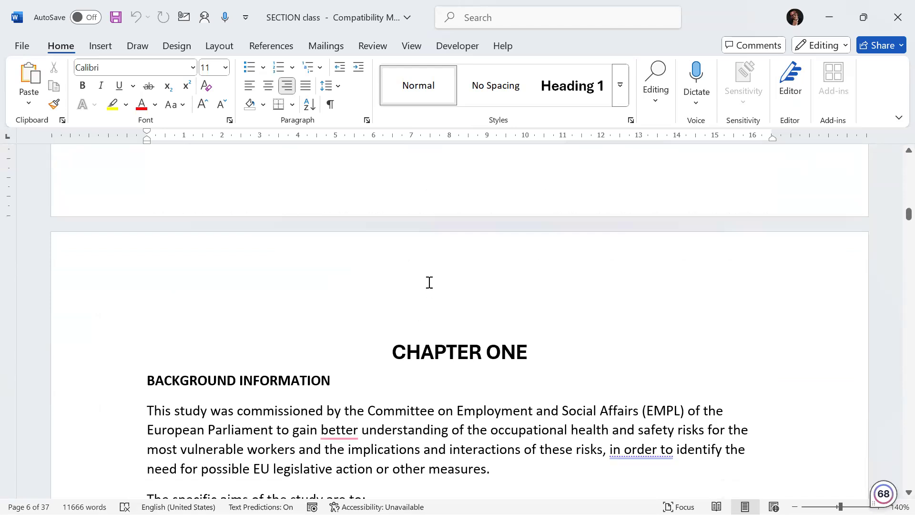
{"action": "scroll", "coordinate": [428, 286], "scroll_direction": "up", "scroll_amount": 8}
{"action": "scroll", "coordinate": [428, 286], "scroll_direction": "up", "scroll_amount": 10}
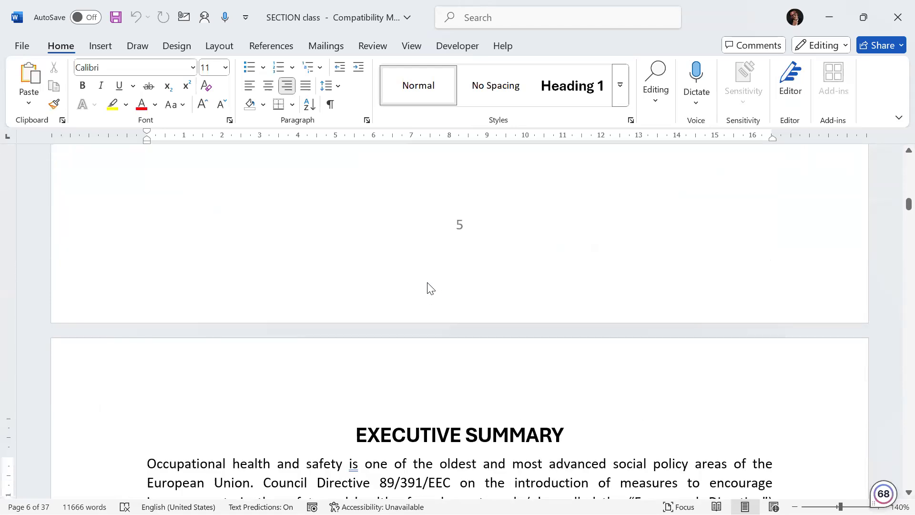
{"action": "scroll", "coordinate": [422, 307], "scroll_direction": "down", "scroll_amount": 18}
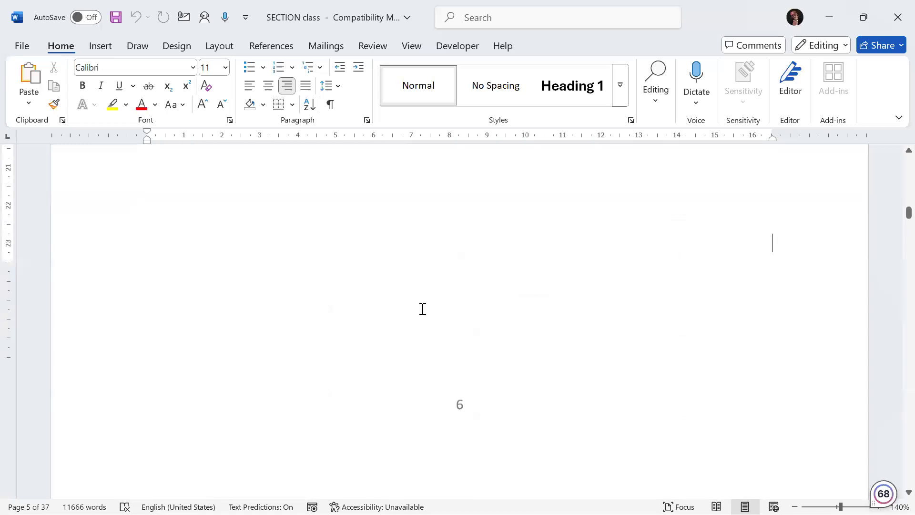
{"action": "scroll", "coordinate": [413, 321], "scroll_direction": "up", "scroll_amount": 7}
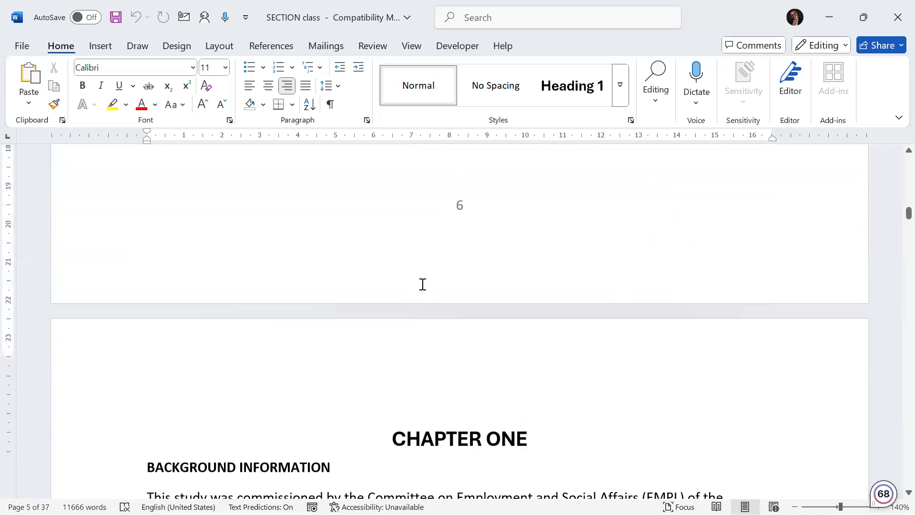
{"action": "scroll", "coordinate": [500, 221], "scroll_direction": "up", "scroll_amount": 2}
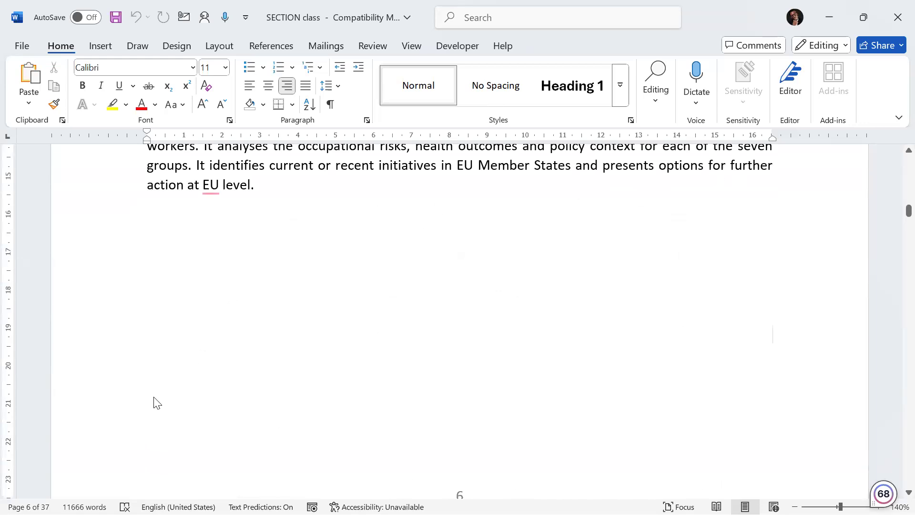
{"action": "scroll", "coordinate": [157, 396], "scroll_direction": "down", "scroll_amount": 4}
Step: Add six empty paragraphs after the last line of the Executive Summary text
{"action": "left_click", "coordinate": [180, 270]}
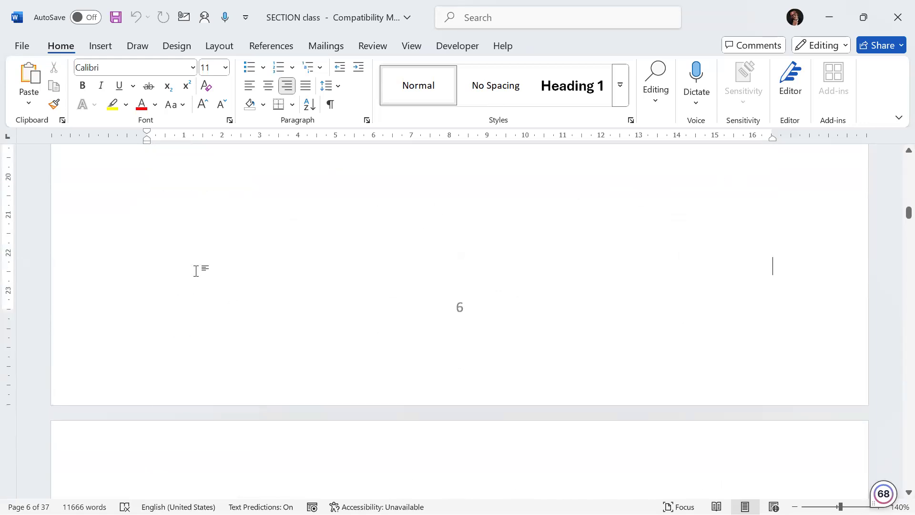
{"action": "scroll", "coordinate": [200, 270], "scroll_direction": "up", "scroll_amount": 3}
{"action": "scroll", "coordinate": [200, 271], "scroll_direction": "up", "scroll_amount": 2}
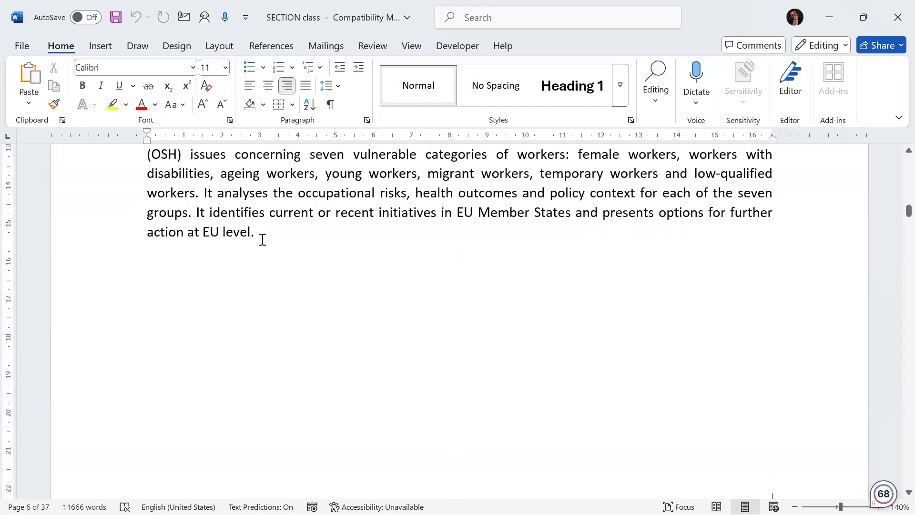
{"action": "key", "text": "Return"}
{"action": "key", "text": "Return"}
{"action": "key", "text": "Return"}
{"action": "key", "text": "Return"}
{"action": "key", "text": "Return"}
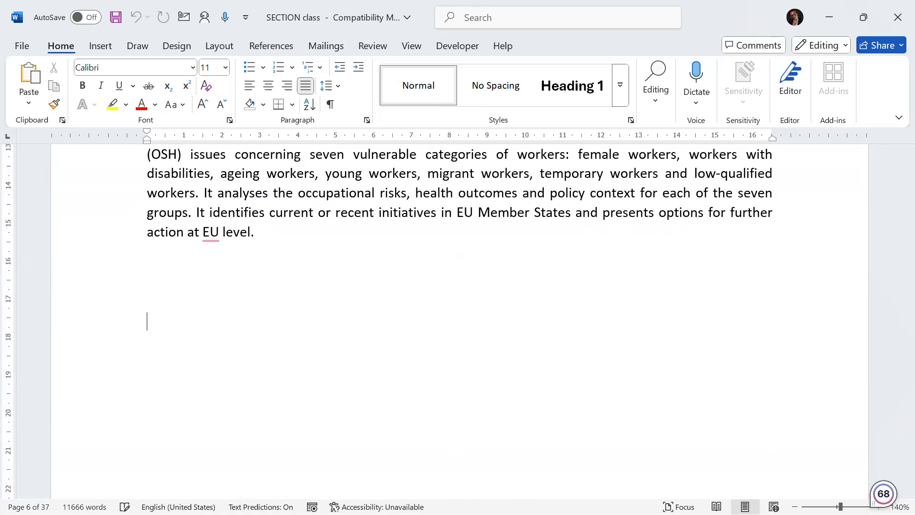
{"action": "key", "text": "Return"}
{"action": "key", "text": "Return"}
{"action": "key", "text": "Return"}
{"action": "key", "text": "Return"}
{"action": "key", "text": "Return"}
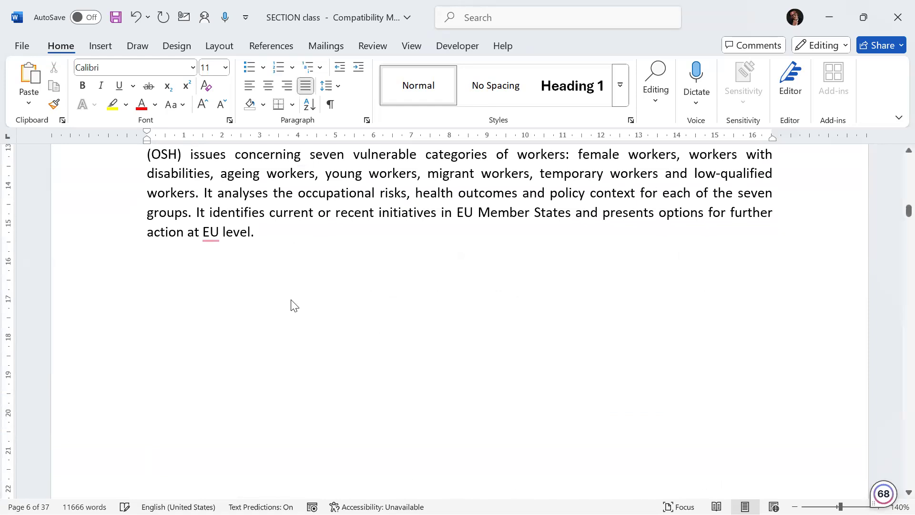
Step: Insert a Next Page section break at the end of the Executive Summary
{"action": "scroll", "coordinate": [292, 303], "scroll_direction": "down", "scroll_amount": 5}
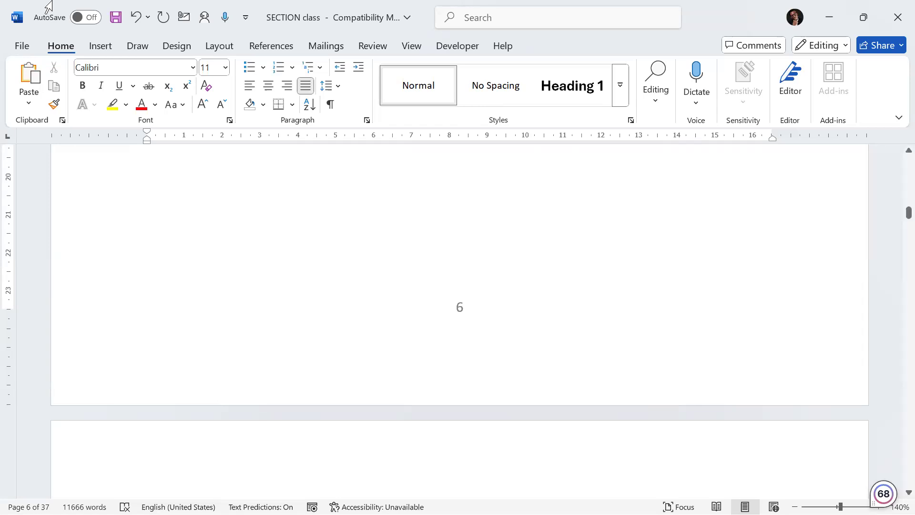
{"action": "left_click", "coordinate": [212, 47]}
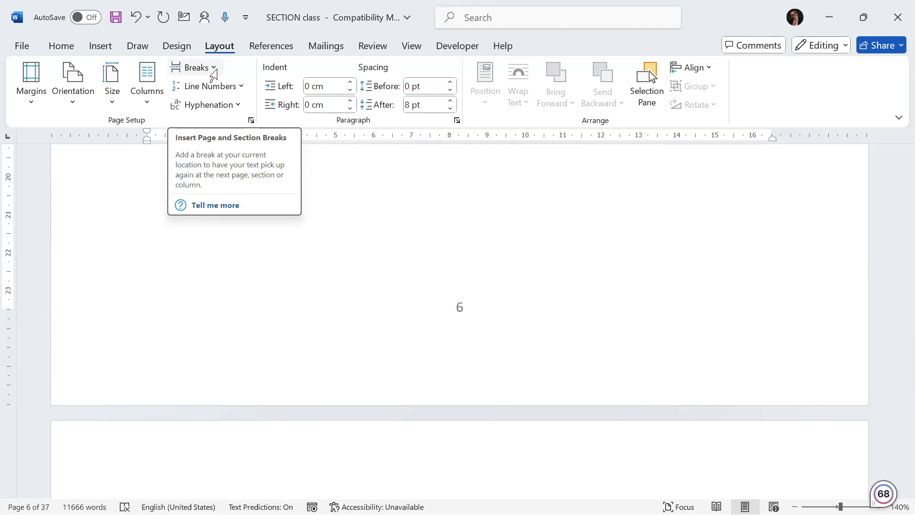
{"action": "left_click", "coordinate": [213, 71]}
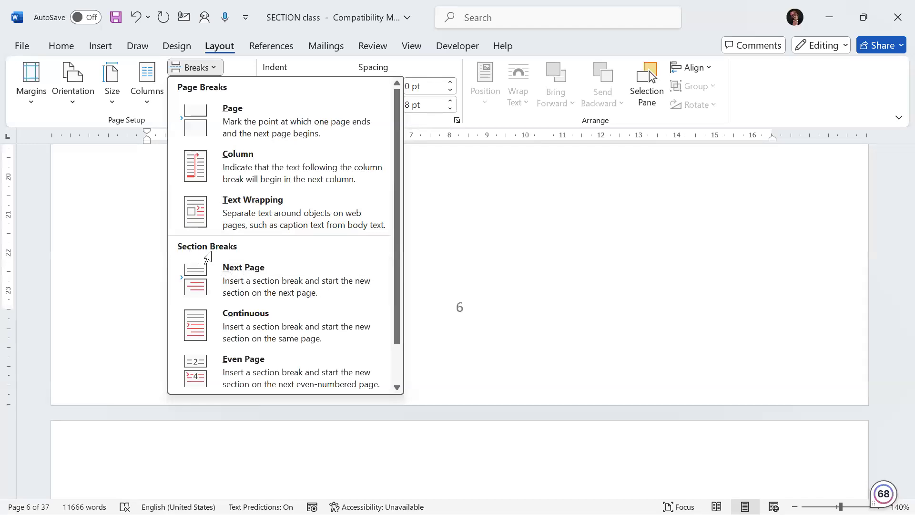
{"action": "left_click", "coordinate": [236, 276]}
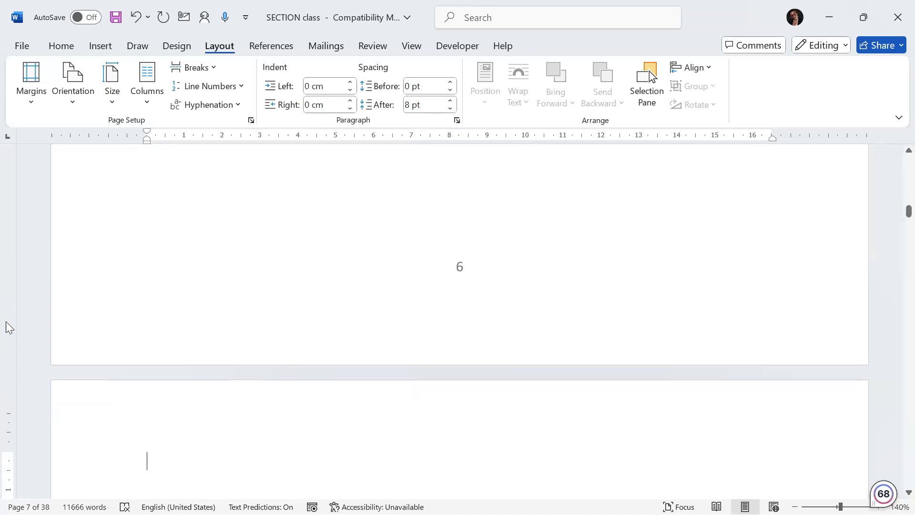
Step: Open the footer to examine the section labels of the footer and header around the new break, then leave it
{"action": "double_click", "coordinate": [146, 354]}
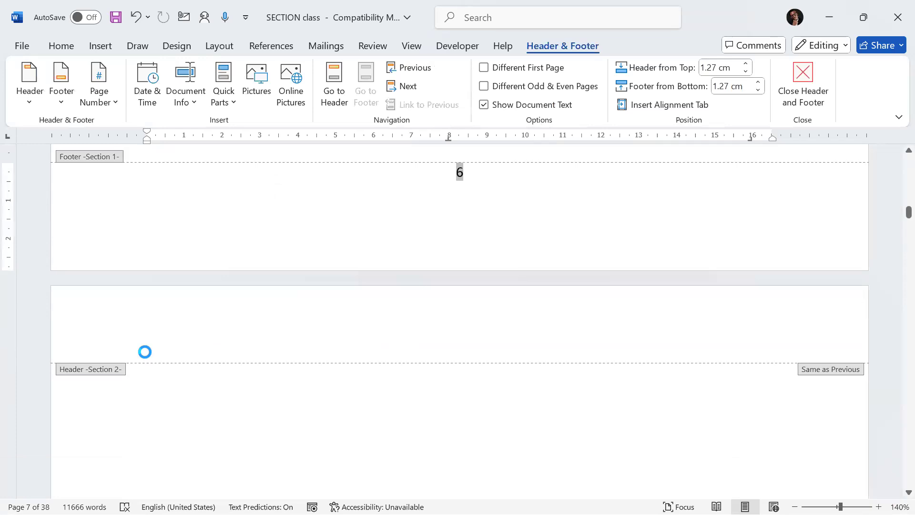
{"action": "scroll", "coordinate": [145, 352], "scroll_direction": "up", "scroll_amount": 1}
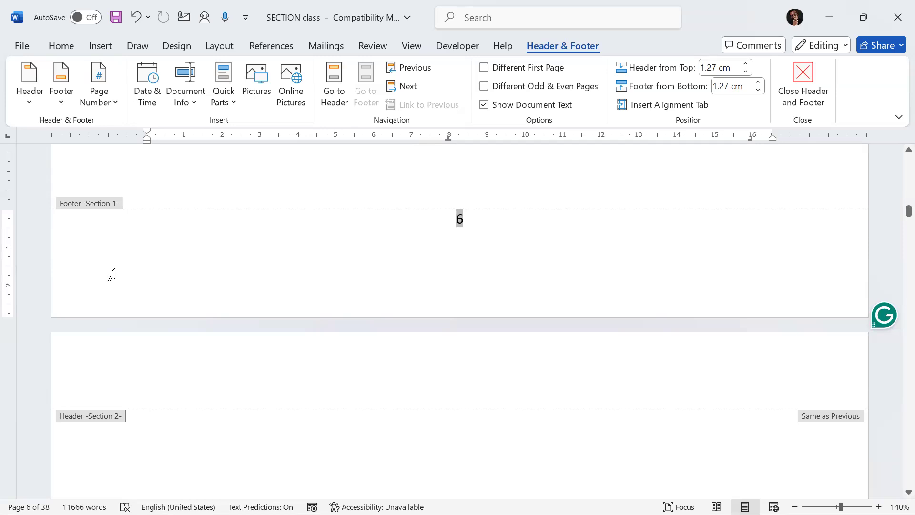
{"action": "scroll", "coordinate": [111, 277], "scroll_direction": "down", "scroll_amount": 1}
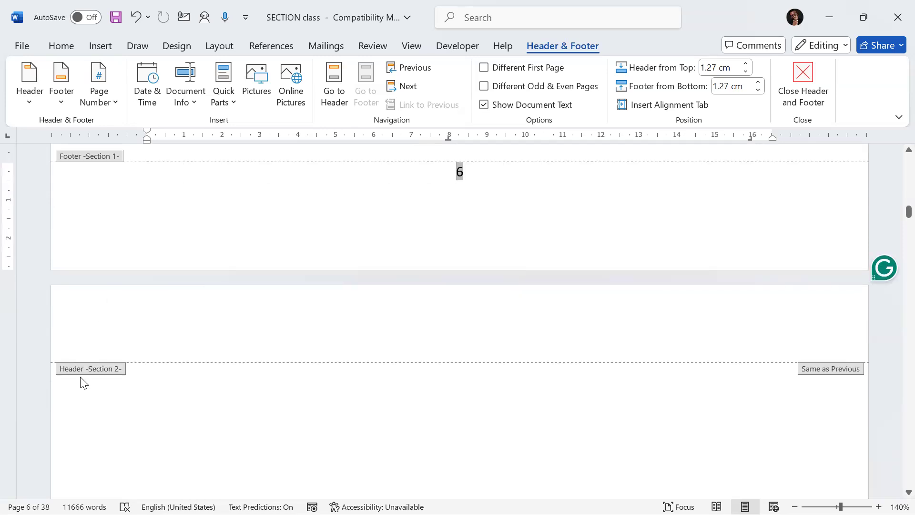
{"action": "scroll", "coordinate": [113, 371], "scroll_direction": "up", "scroll_amount": 2}
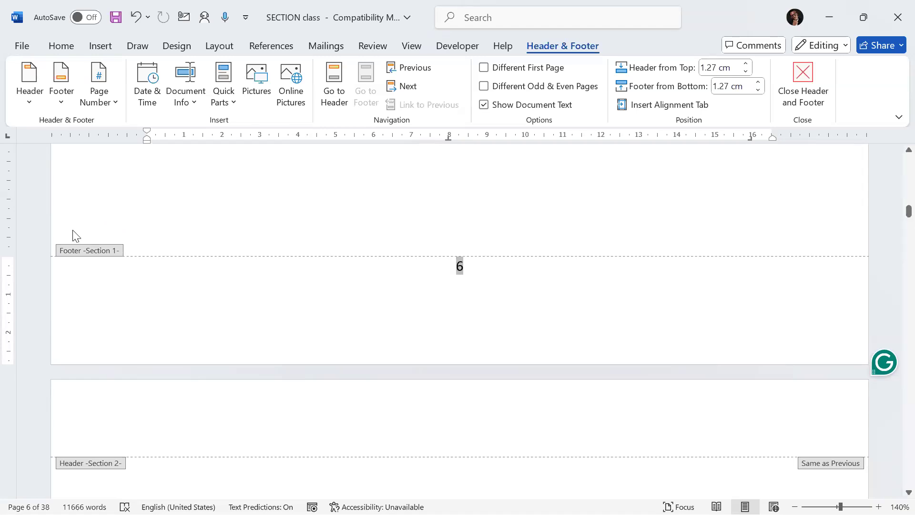
{"action": "double_click", "coordinate": [249, 212]}
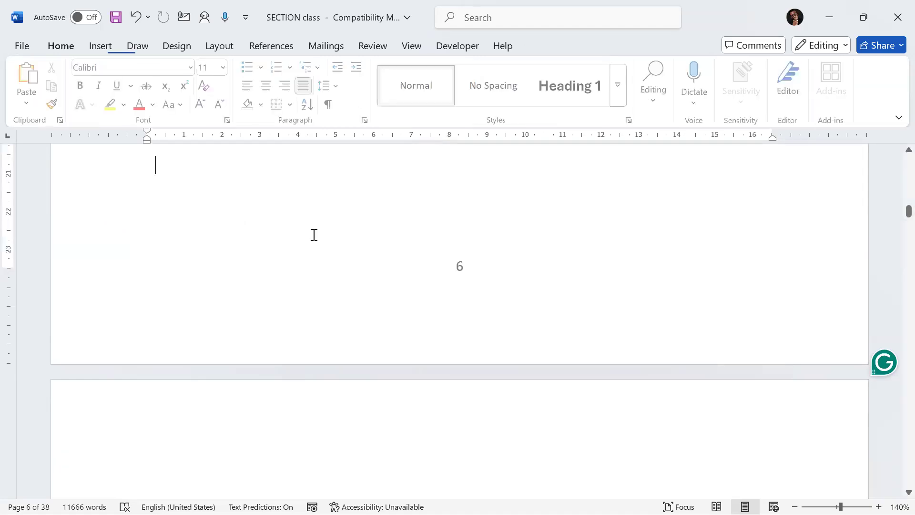
Step: Scroll through the front pages from List of Tables to the blank page before Chapter One
{"action": "scroll", "coordinate": [315, 203], "scroll_direction": "up", "scroll_amount": 15}
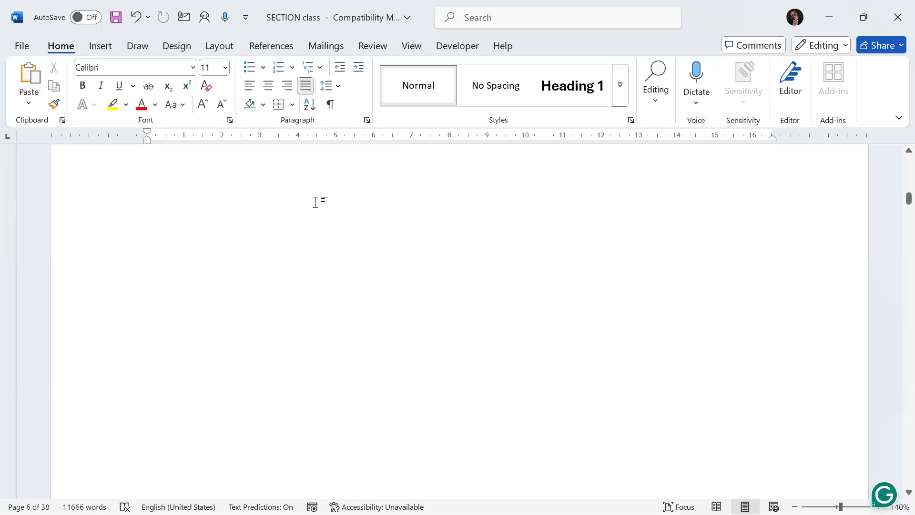
{"action": "scroll", "coordinate": [315, 209], "scroll_direction": "up", "scroll_amount": 5}
{"action": "left_click", "coordinate": [389, 311]}
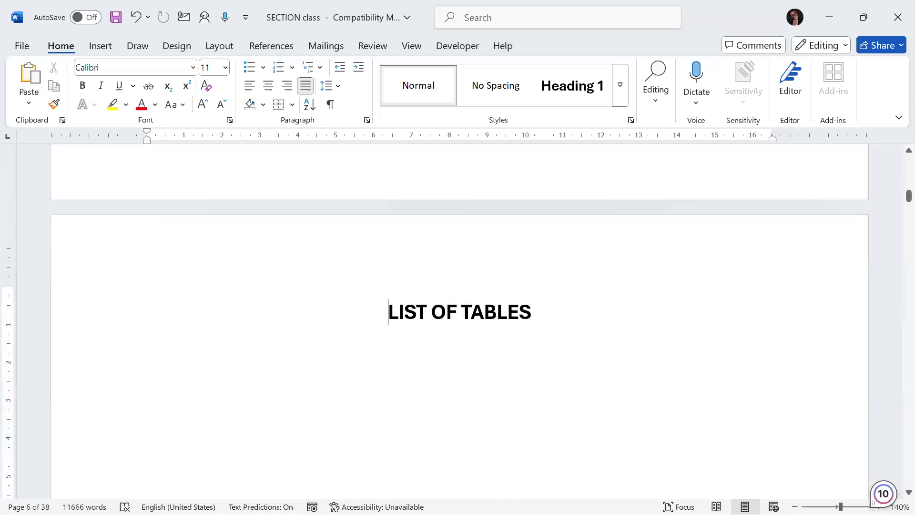
{"action": "scroll", "coordinate": [43, 336], "scroll_direction": "up", "scroll_amount": 10}
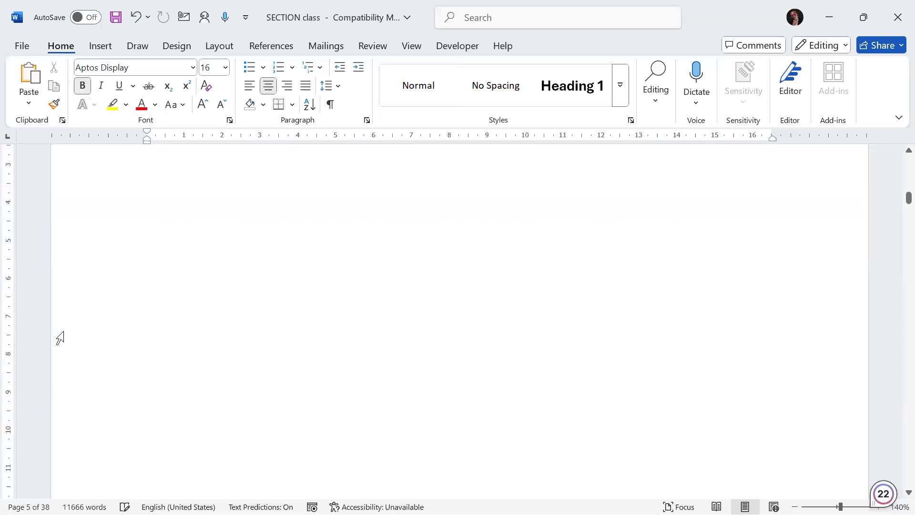
{"action": "scroll", "coordinate": [60, 338], "scroll_direction": "down", "scroll_amount": 20}
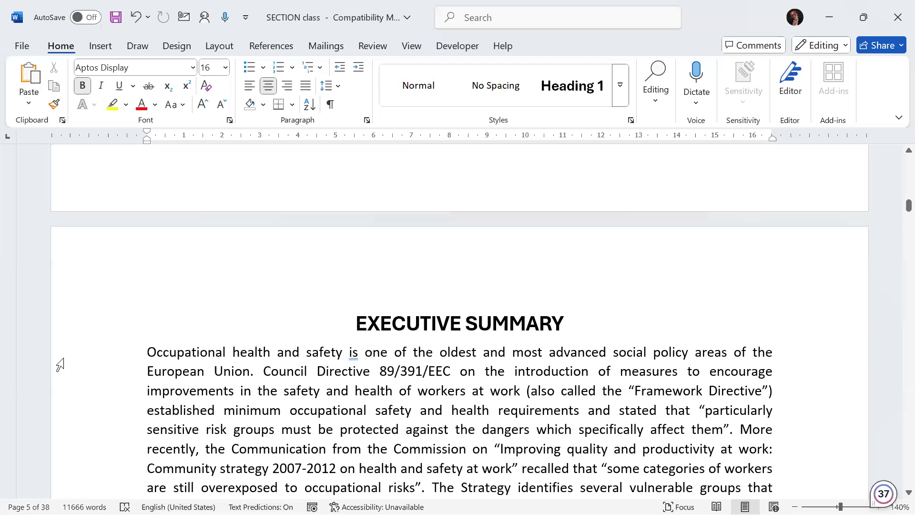
{"action": "scroll", "coordinate": [261, 390], "scroll_direction": "down", "scroll_amount": 2}
{"action": "scroll", "coordinate": [303, 343], "scroll_direction": "up", "scroll_amount": 3}
{"action": "scroll", "coordinate": [303, 367], "scroll_direction": "up", "scroll_amount": 3}
{"action": "scroll", "coordinate": [303, 359], "scroll_direction": "down", "scroll_amount": 6}
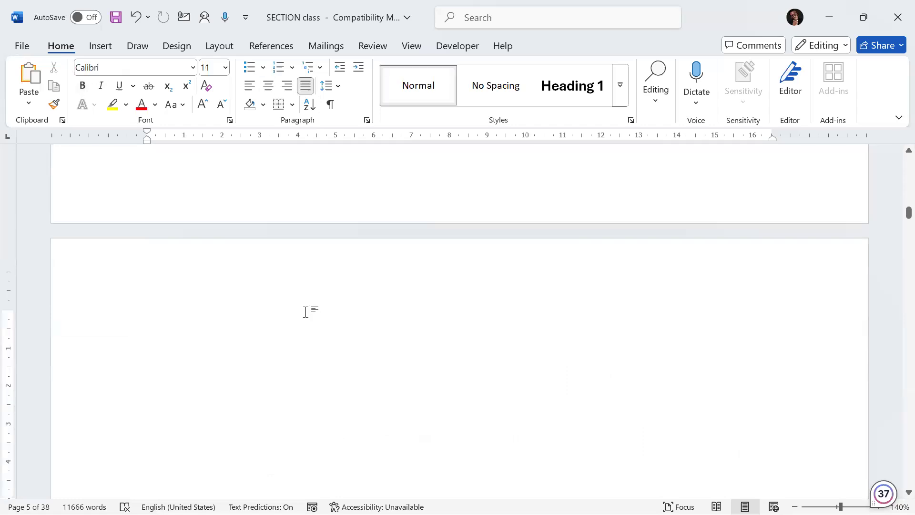
Step: Delete the empty paragraphs on the blank page before the Chapter One heading
{"action": "key", "text": "Delete"}
{"action": "key", "text": "Delete"}
{"action": "key", "text": "Delete"}
{"action": "key", "text": "Delete"}
{"action": "key", "text": "Delete"}
{"action": "key", "text": "Delete"}
{"action": "key", "text": "Delete"}
{"action": "key", "text": "Delete"}
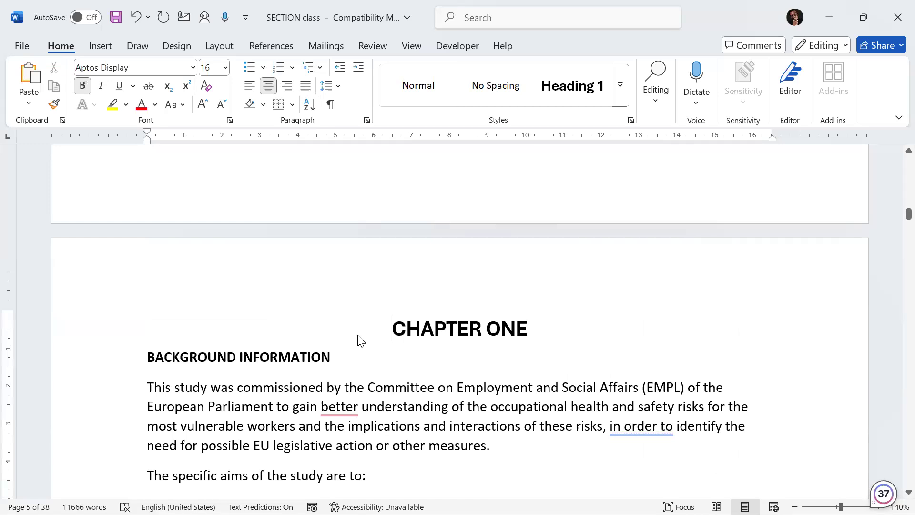
{"action": "scroll", "coordinate": [366, 341], "scroll_direction": "up", "scroll_amount": 3}
{"action": "scroll", "coordinate": [366, 341], "scroll_direction": "up", "scroll_amount": 10}
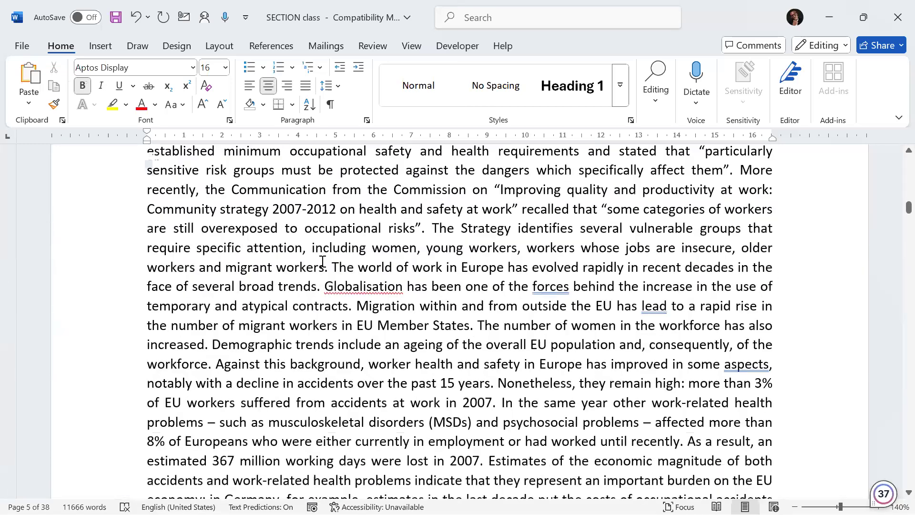
{"action": "left_click", "coordinate": [323, 262]}
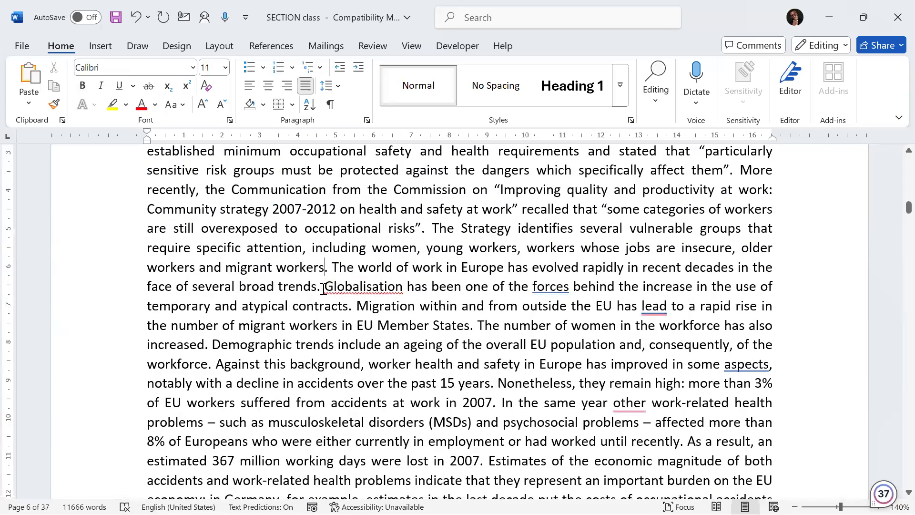
Step: Format the page numbers of the front-matter section as lowercase Roman numerals (i, ii, iii)
{"action": "left_click", "coordinate": [347, 256]}
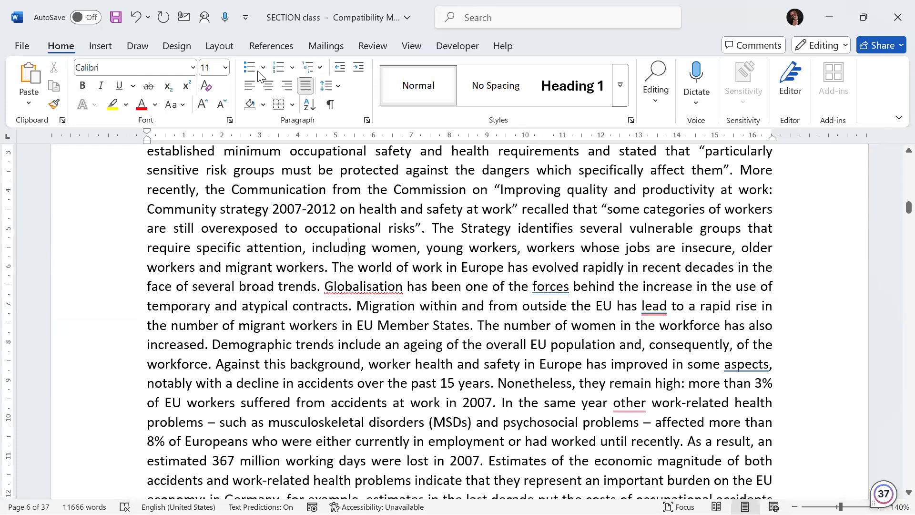
{"action": "left_click", "coordinate": [210, 48]}
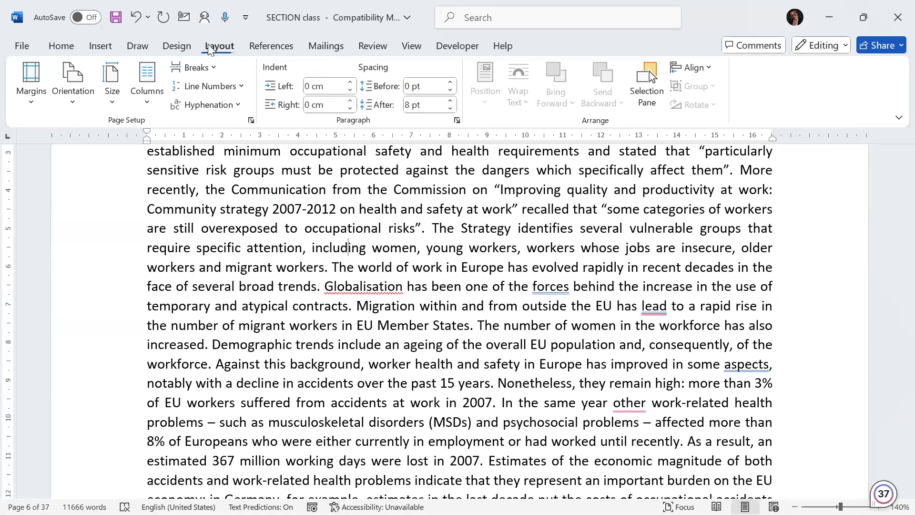
{"action": "left_click", "coordinate": [97, 51]}
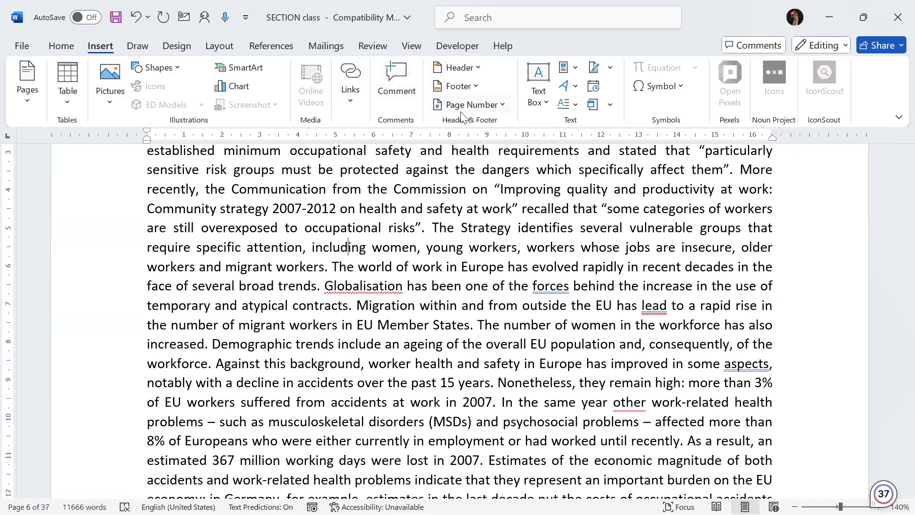
{"action": "left_click", "coordinate": [503, 105]}
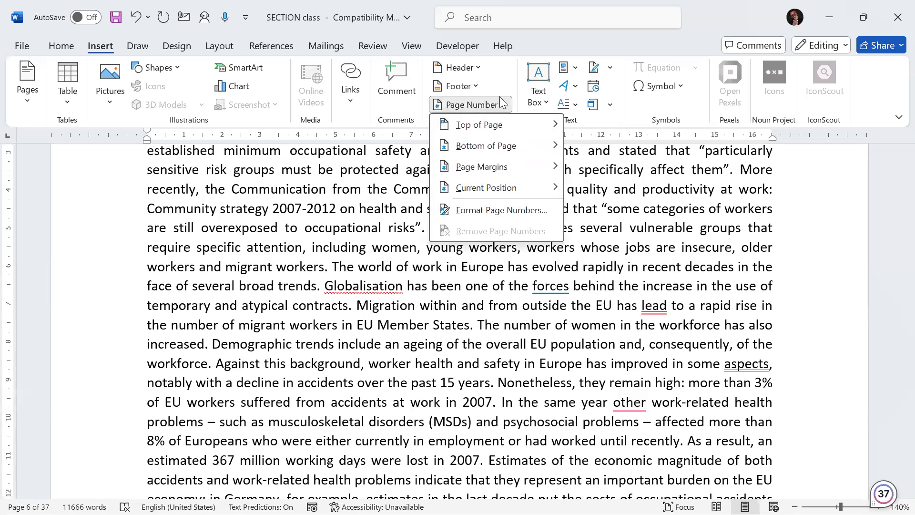
{"action": "mouse_move", "coordinate": [482, 127]}
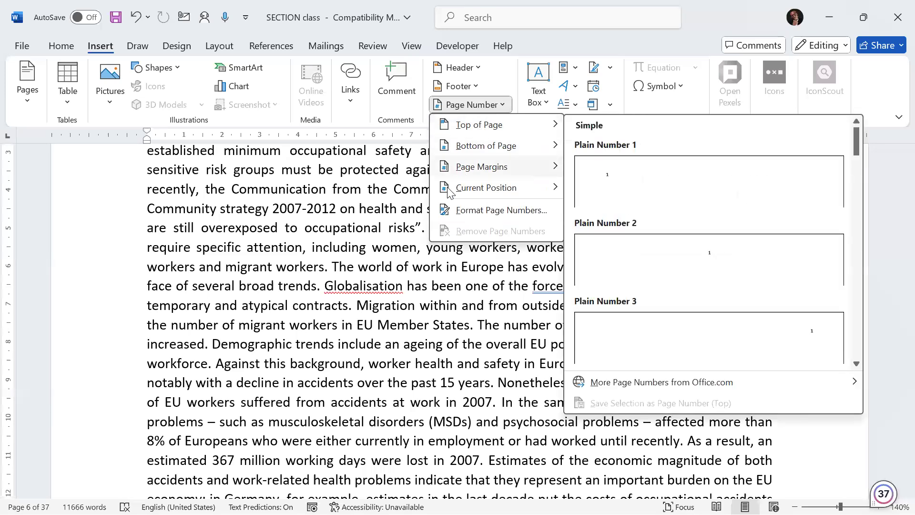
{"action": "mouse_move", "coordinate": [450, 191]}
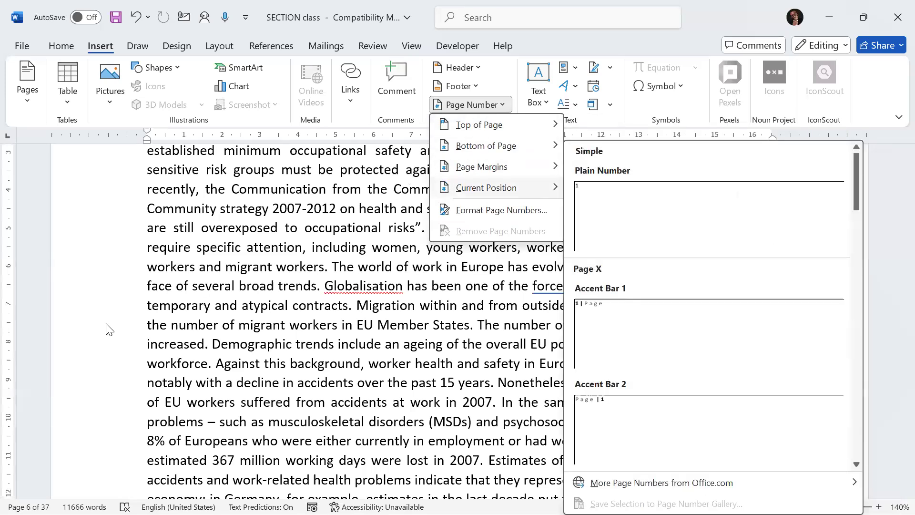
{"action": "left_click", "coordinate": [490, 212]}
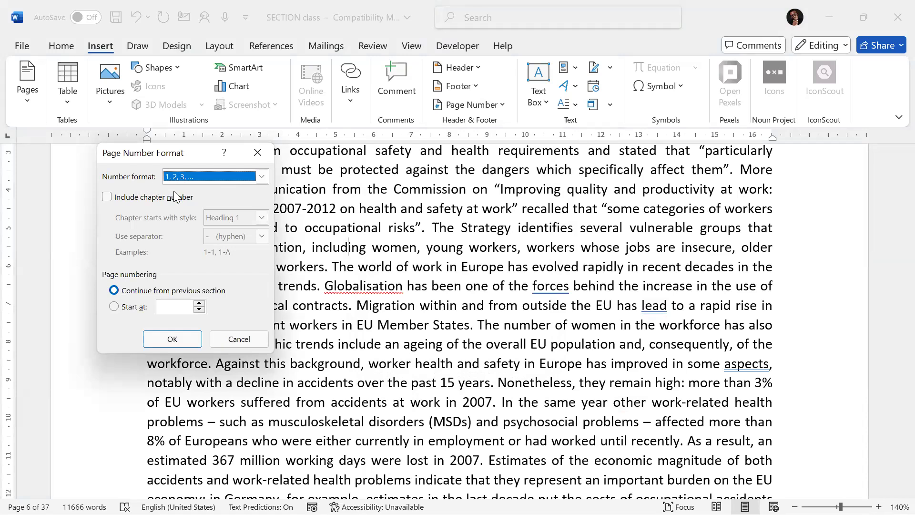
{"action": "left_click", "coordinate": [261, 177]}
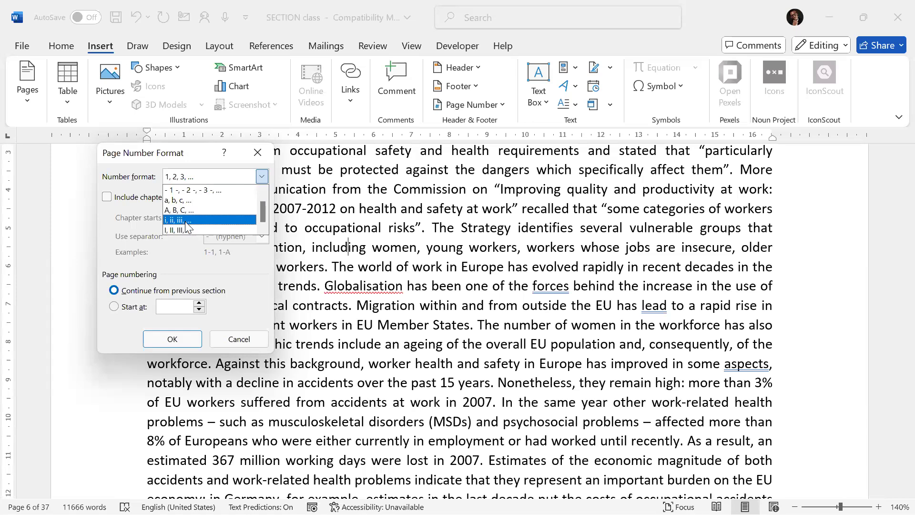
{"action": "left_click", "coordinate": [185, 221]}
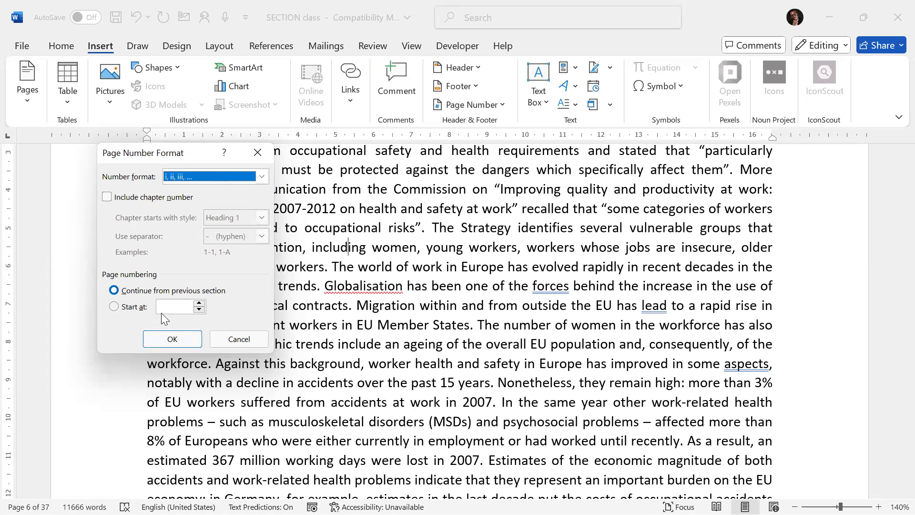
{"action": "left_click", "coordinate": [172, 339]}
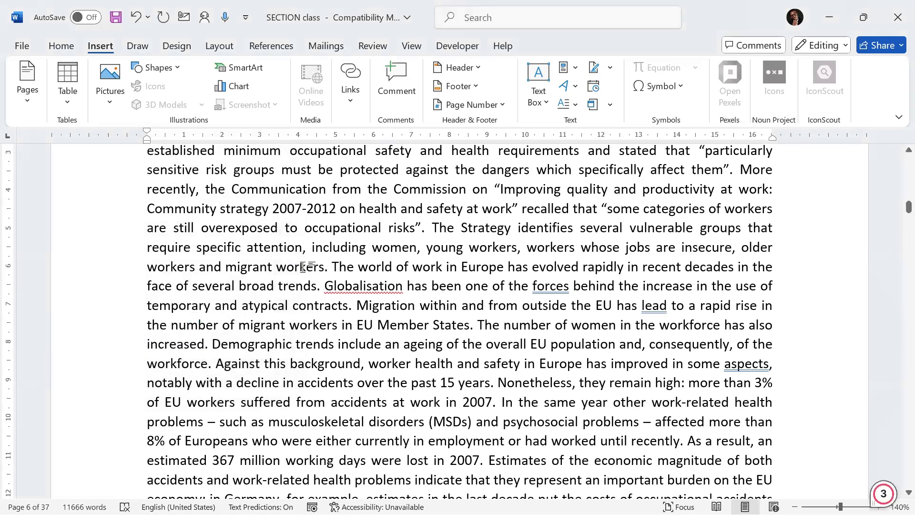
Step: Scroll through the front pages from the title page to the Executive Summary to check their page numbers
{"action": "scroll", "coordinate": [378, 241], "scroll_direction": "up", "scroll_amount": 10}
{"action": "scroll", "coordinate": [410, 241], "scroll_direction": "up", "scroll_amount": 5}
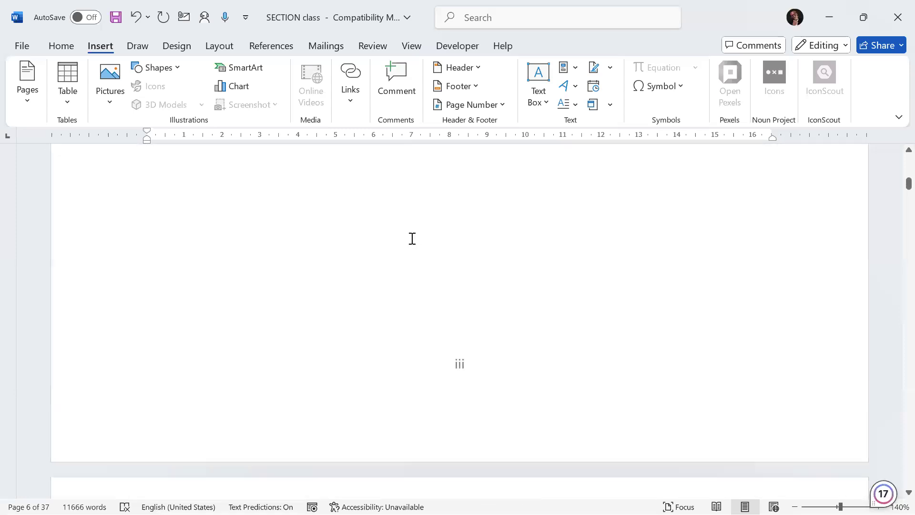
{"action": "scroll", "coordinate": [432, 237], "scroll_direction": "up", "scroll_amount": 15}
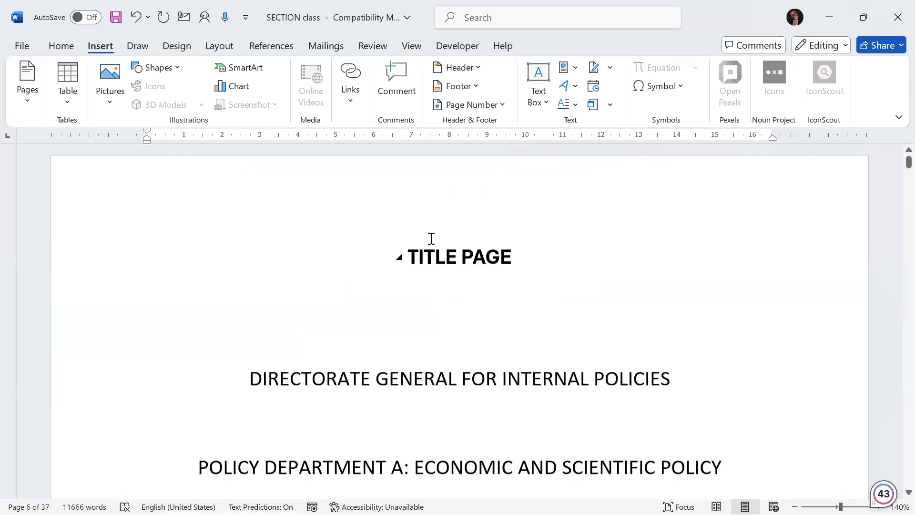
{"action": "scroll", "coordinate": [430, 242], "scroll_direction": "down", "scroll_amount": 15}
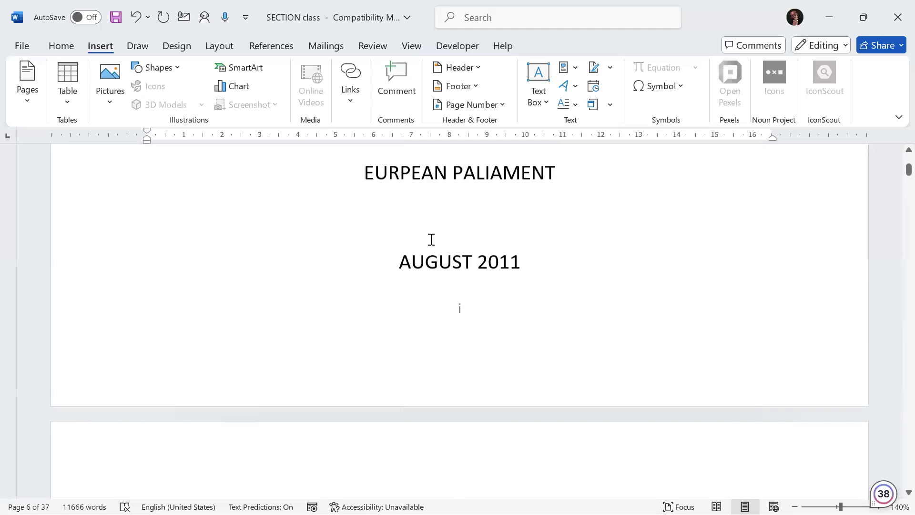
{"action": "scroll", "coordinate": [440, 242], "scroll_direction": "up", "scroll_amount": 2}
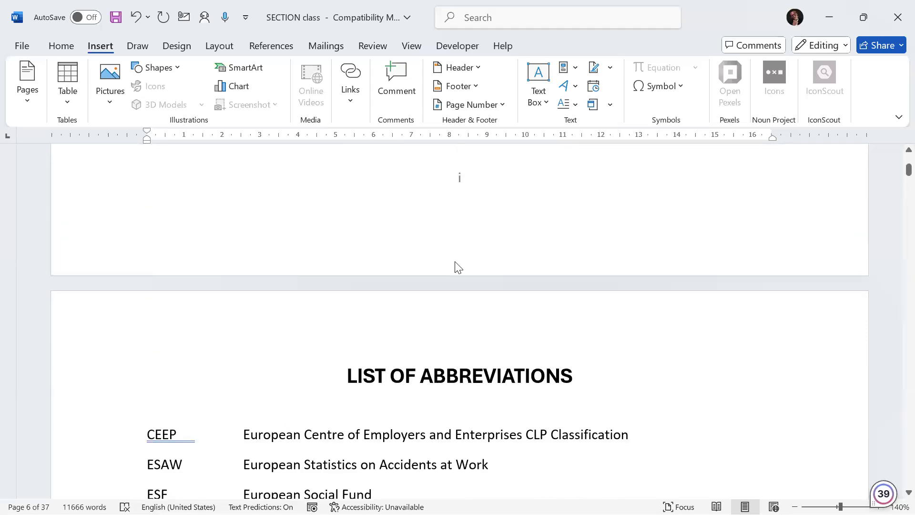
{"action": "scroll", "coordinate": [456, 268], "scroll_direction": "down", "scroll_amount": 8}
{"action": "scroll", "coordinate": [456, 279], "scroll_direction": "down", "scroll_amount": 7}
{"action": "scroll", "coordinate": [457, 272], "scroll_direction": "up", "scroll_amount": 3}
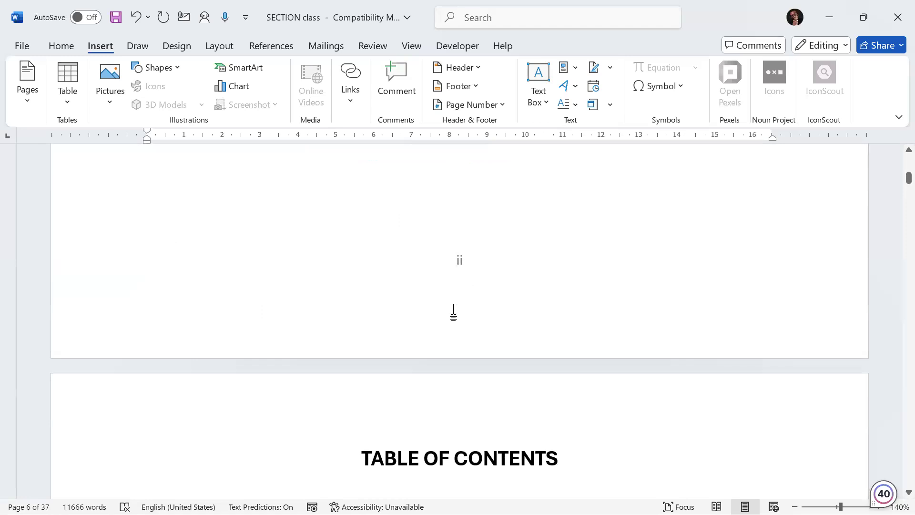
{"action": "scroll", "coordinate": [453, 312], "scroll_direction": "down", "scroll_amount": 15}
{"action": "scroll", "coordinate": [456, 310], "scroll_direction": "down", "scroll_amount": 6}
{"action": "scroll", "coordinate": [456, 308], "scroll_direction": "up", "scroll_amount": 4}
{"action": "scroll", "coordinate": [463, 279], "scroll_direction": "up", "scroll_amount": 1}
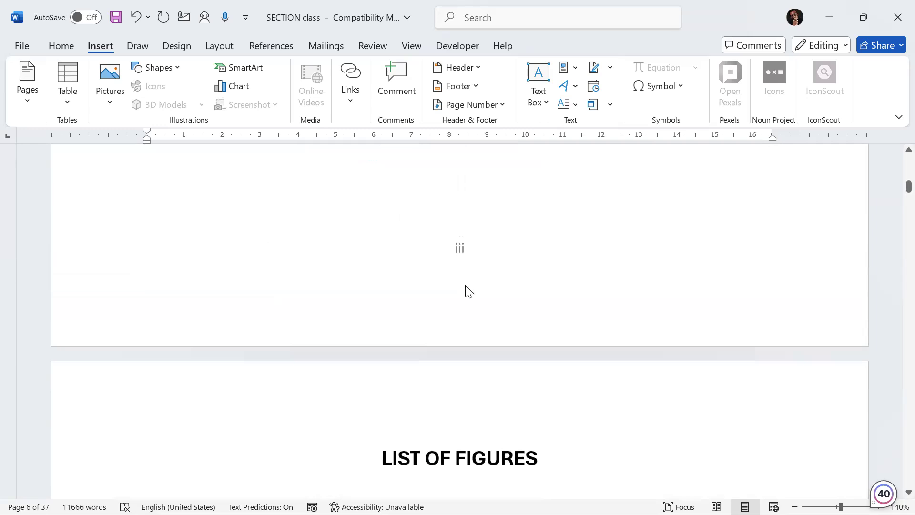
{"action": "scroll", "coordinate": [466, 292], "scroll_direction": "down", "scroll_amount": 4}
{"action": "scroll", "coordinate": [467, 301], "scroll_direction": "down", "scroll_amount": 8}
{"action": "scroll", "coordinate": [465, 291], "scroll_direction": "up", "scroll_amount": 4}
{"action": "scroll", "coordinate": [462, 260], "scroll_direction": "up", "scroll_amount": 4}
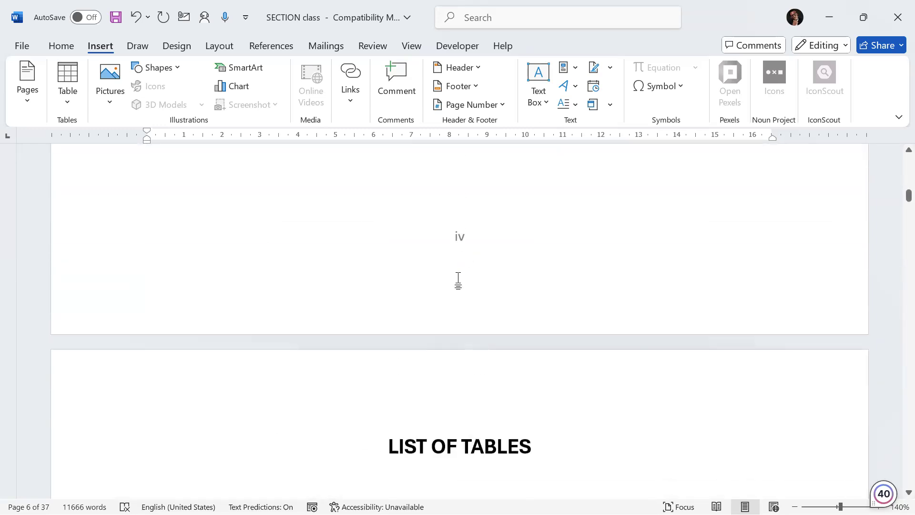
{"action": "scroll", "coordinate": [458, 281], "scroll_direction": "down", "scroll_amount": 8}
{"action": "scroll", "coordinate": [458, 291], "scroll_direction": "down", "scroll_amount": 6}
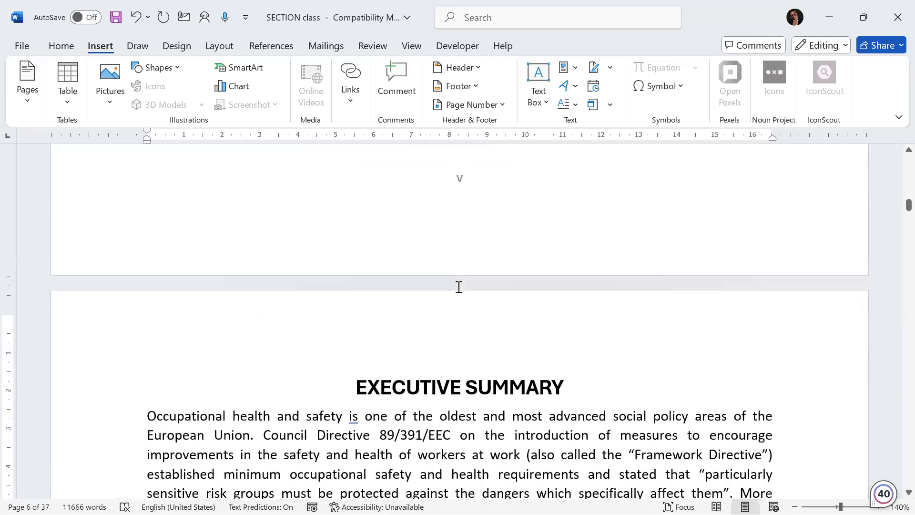
{"action": "scroll", "coordinate": [459, 287], "scroll_direction": "down", "scroll_amount": 10}
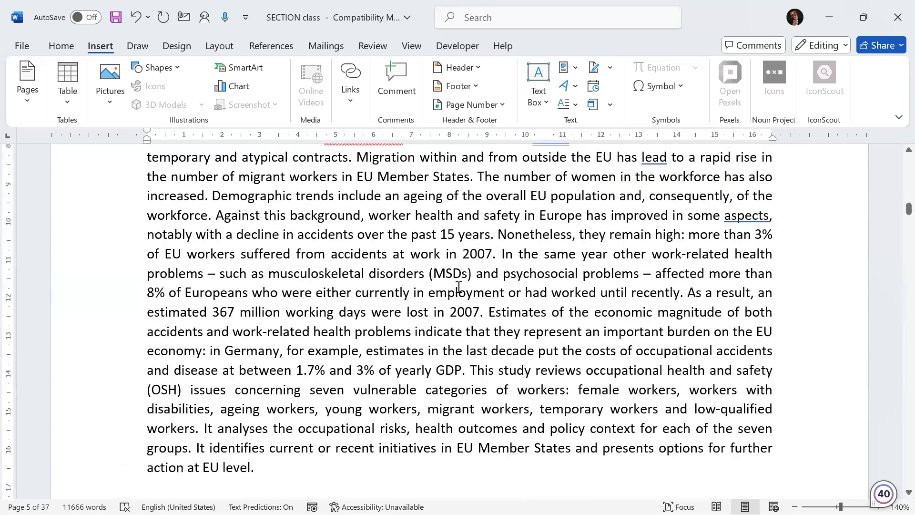
{"action": "scroll", "coordinate": [459, 290], "scroll_direction": "down", "scroll_amount": 7}
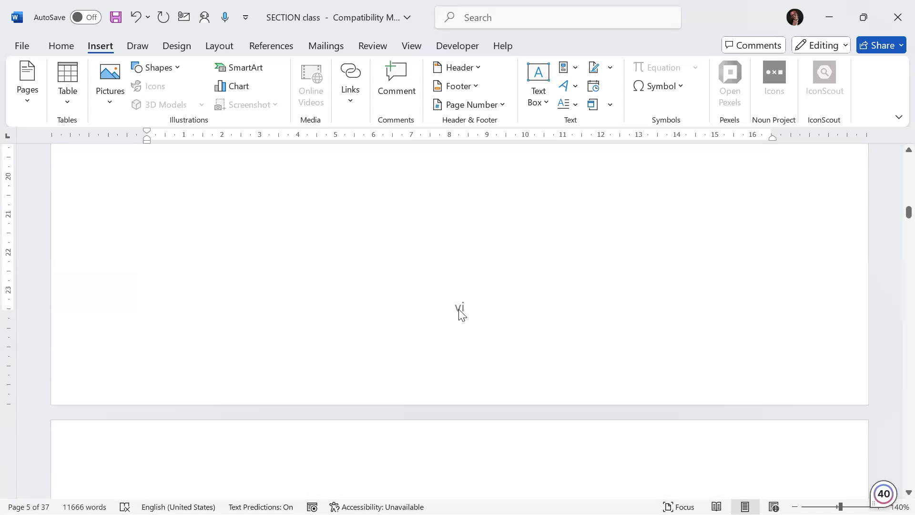
{"action": "scroll", "coordinate": [459, 334], "scroll_direction": "down", "scroll_amount": 12}
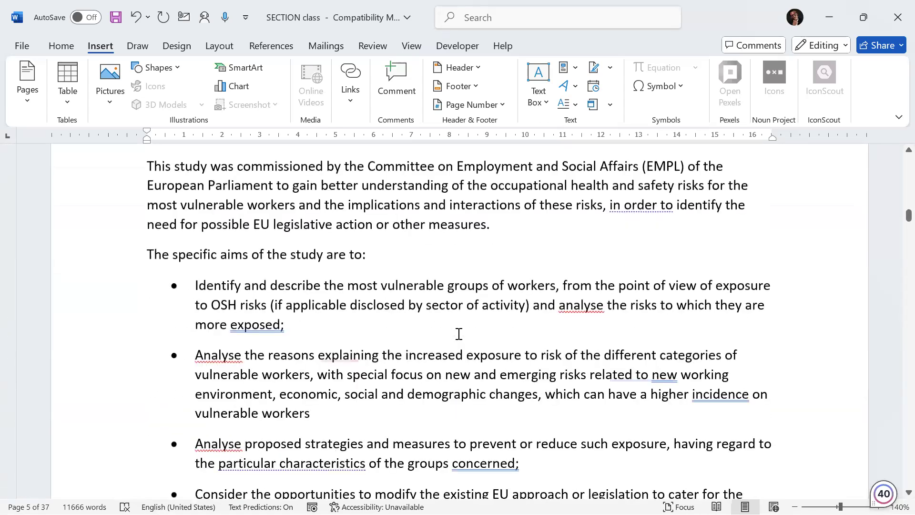
{"action": "scroll", "coordinate": [459, 334], "scroll_direction": "down", "scroll_amount": 3}
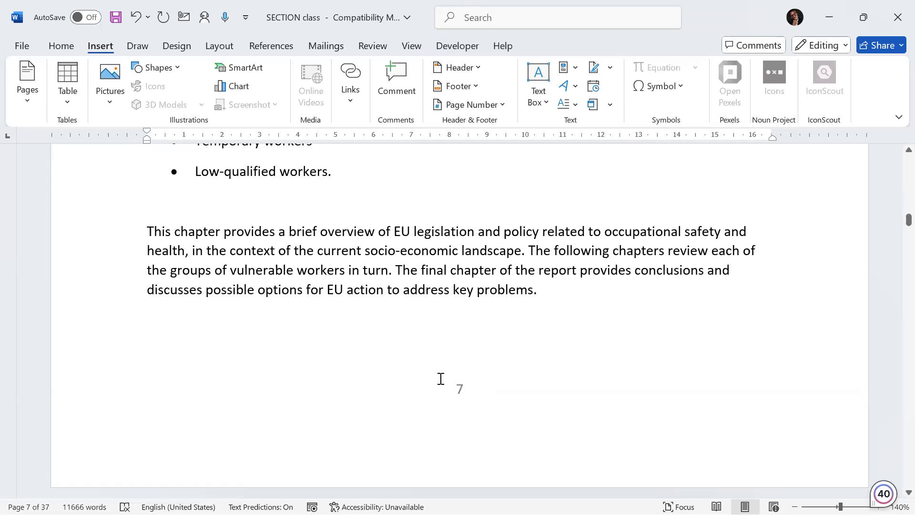
Step: Examine the page numbers around the break between the front matter and Chapter One
{"action": "scroll", "coordinate": [441, 379], "scroll_direction": "up", "scroll_amount": 15}
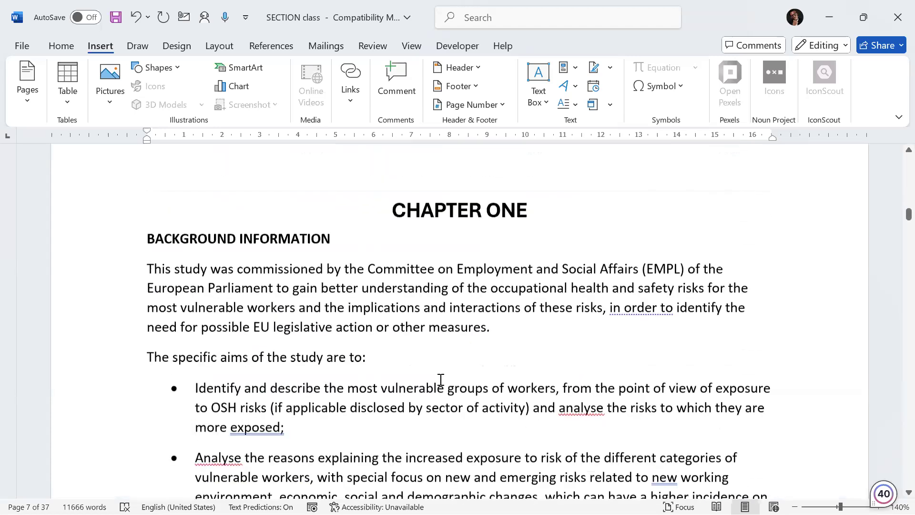
{"action": "scroll", "coordinate": [443, 367], "scroll_direction": "up", "scroll_amount": 4}
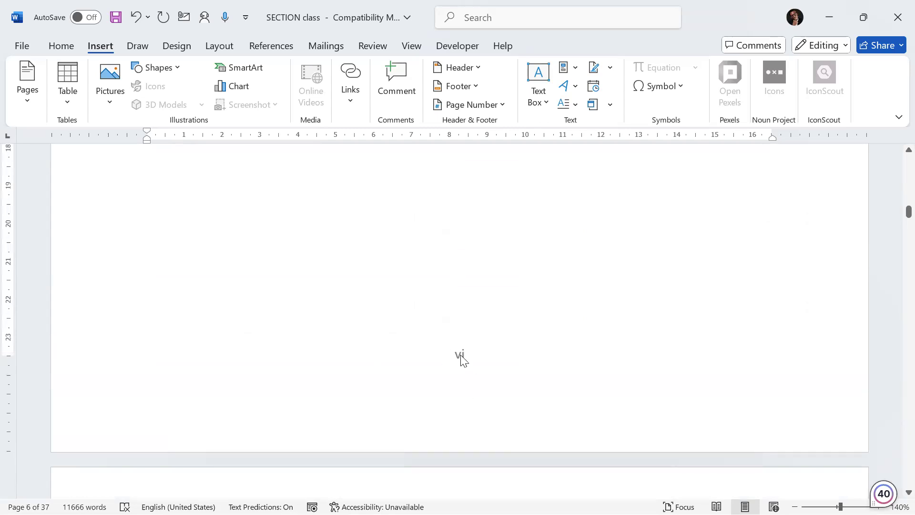
{"action": "scroll", "coordinate": [461, 357], "scroll_direction": "down", "scroll_amount": 18}
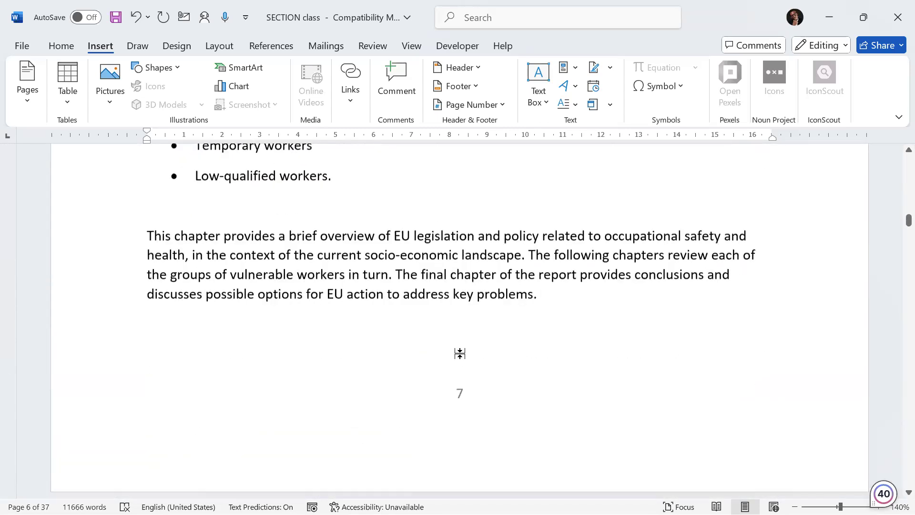
{"action": "scroll", "coordinate": [470, 218], "scroll_direction": "up", "scroll_amount": 1}
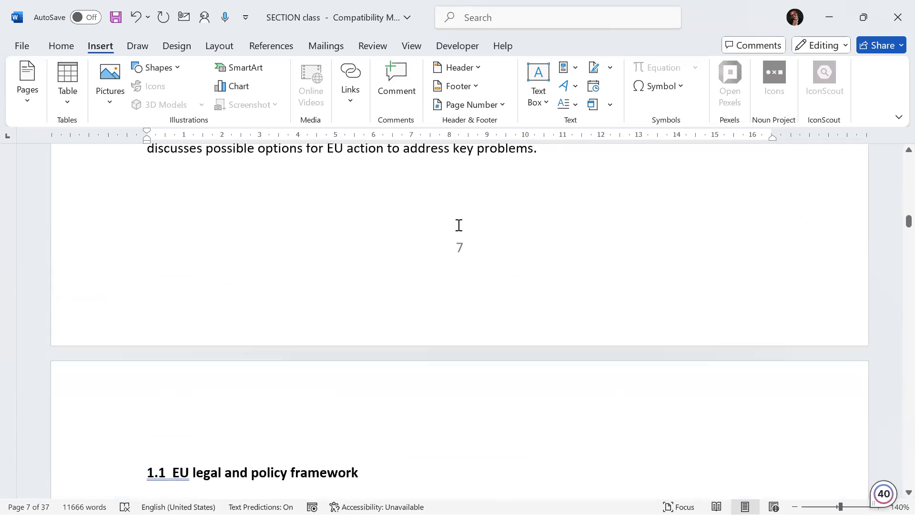
{"action": "scroll", "coordinate": [456, 233], "scroll_direction": "up", "scroll_amount": 15}
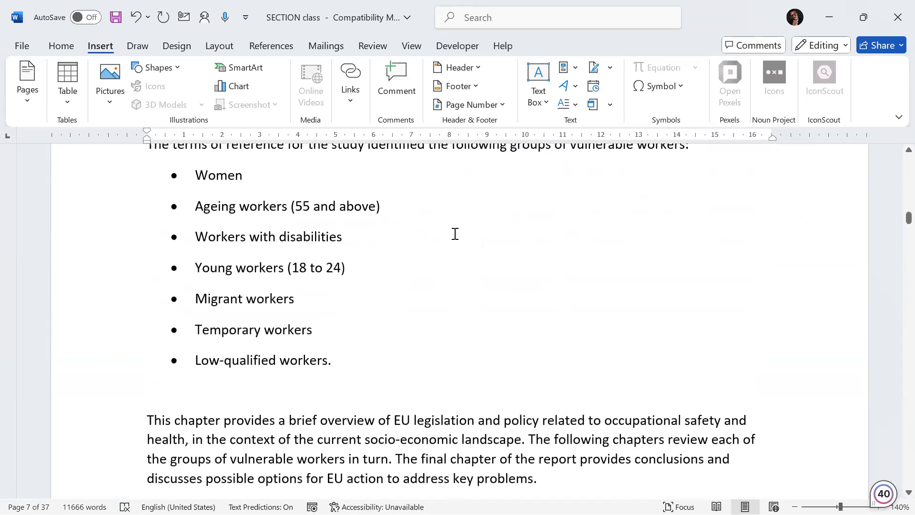
{"action": "scroll", "coordinate": [455, 234], "scroll_direction": "up", "scroll_amount": 11}
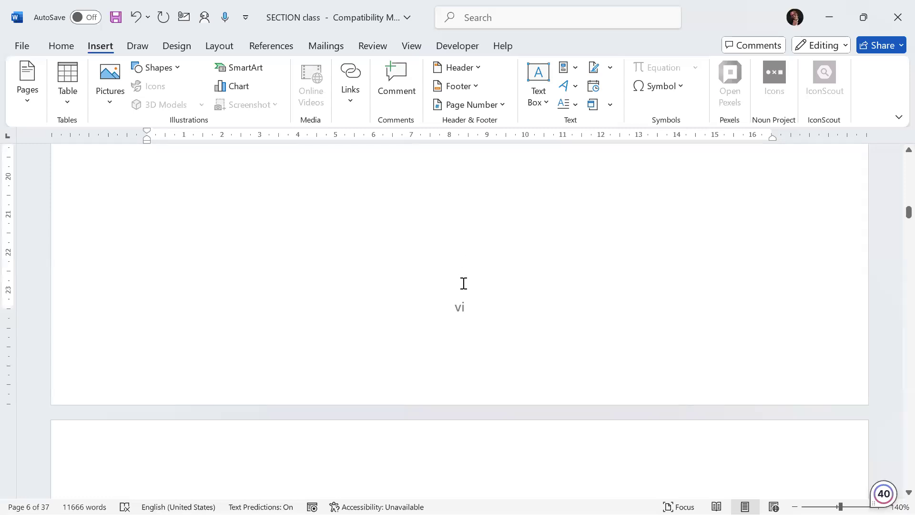
{"action": "scroll", "coordinate": [463, 283], "scroll_direction": "down", "scroll_amount": 5}
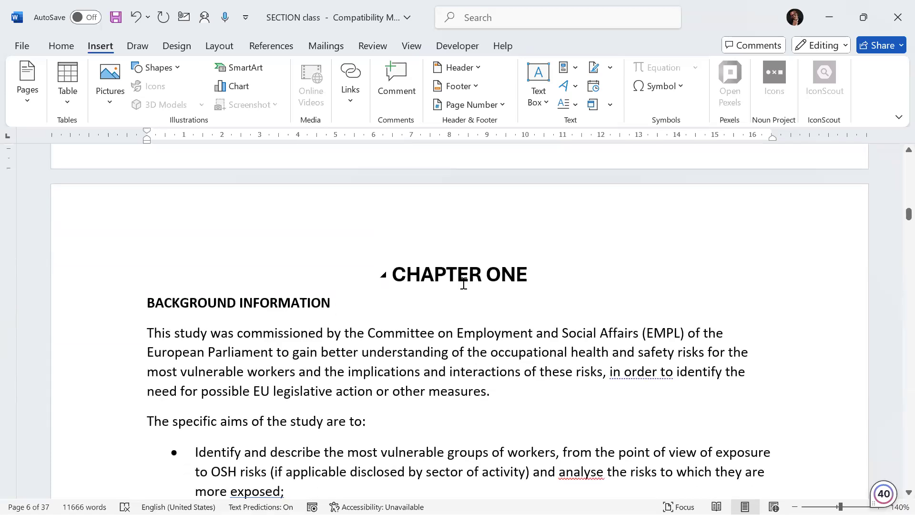
{"action": "scroll", "coordinate": [463, 284], "scroll_direction": "down", "scroll_amount": 1}
Step: Set the Chapter One section's page numbering to start at 1
{"action": "left_click", "coordinate": [331, 353]}
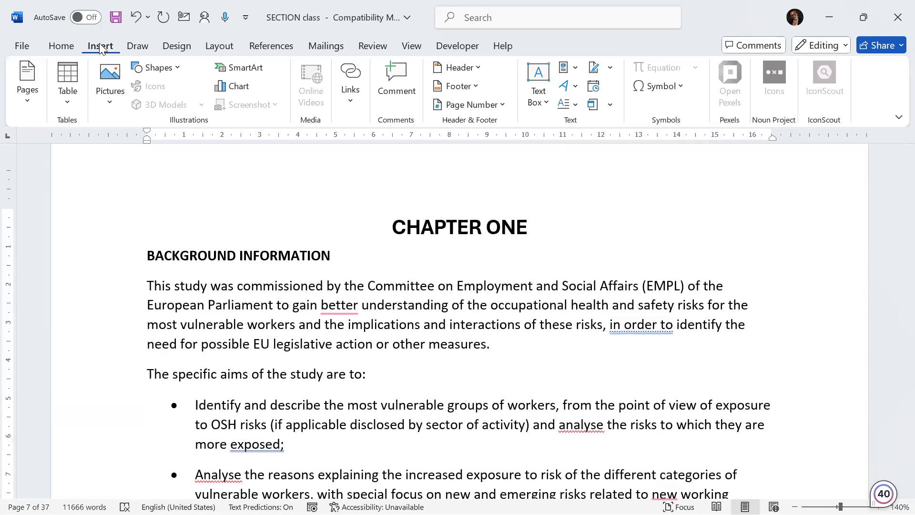
{"action": "left_click", "coordinate": [503, 106]}
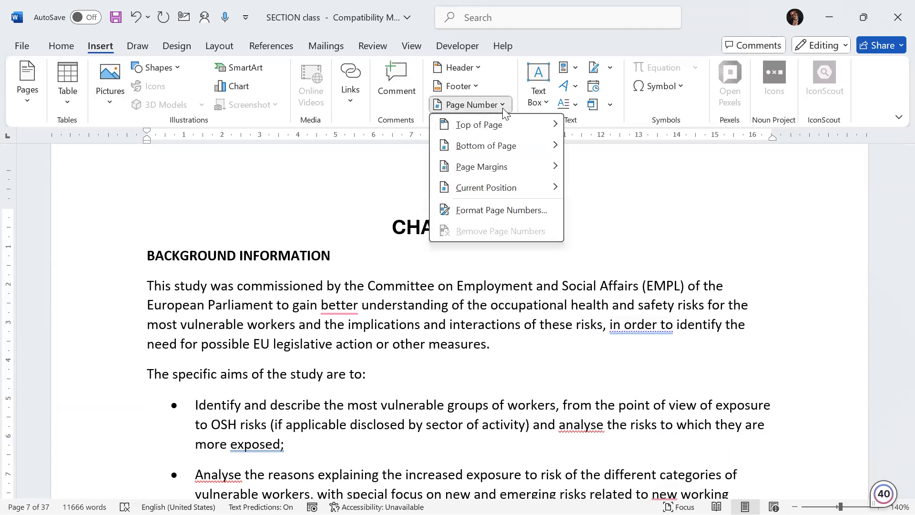
{"action": "left_click", "coordinate": [494, 212]}
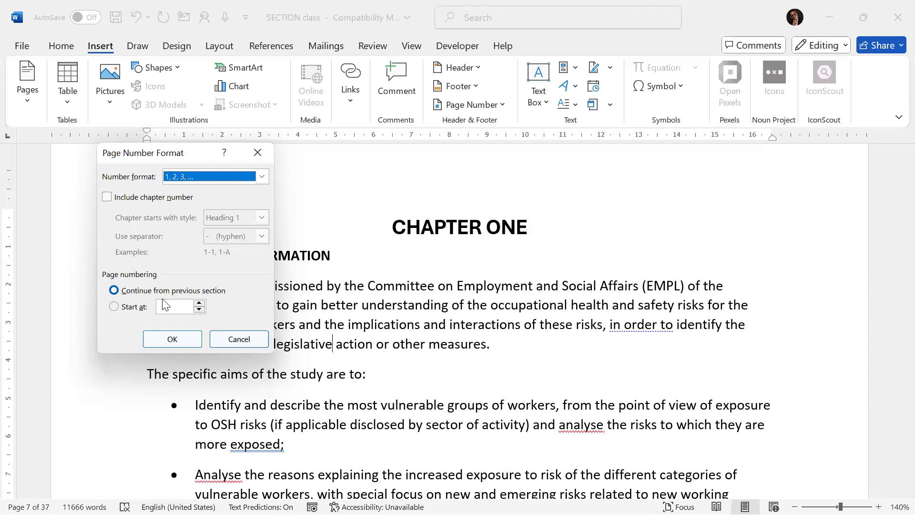
{"action": "left_click", "coordinate": [112, 309]}
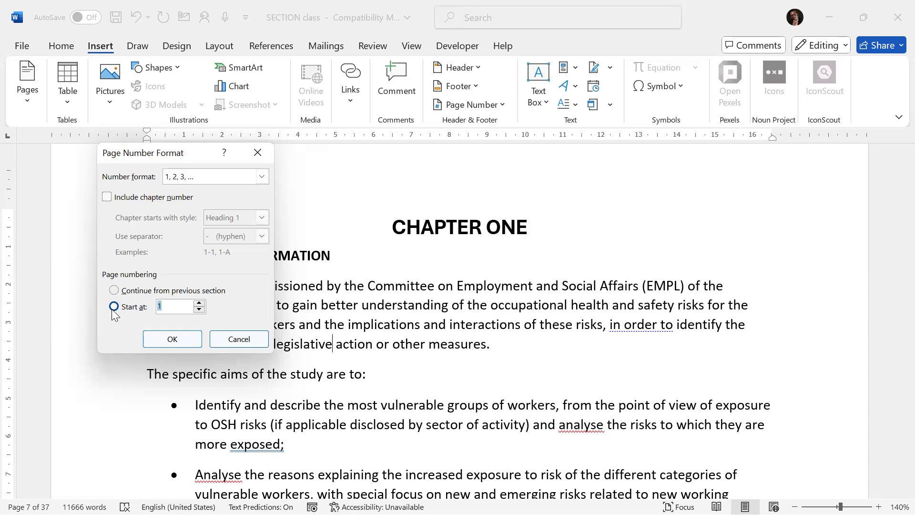
{"action": "left_click", "coordinate": [165, 309]}
{"action": "left_click", "coordinate": [174, 337]}
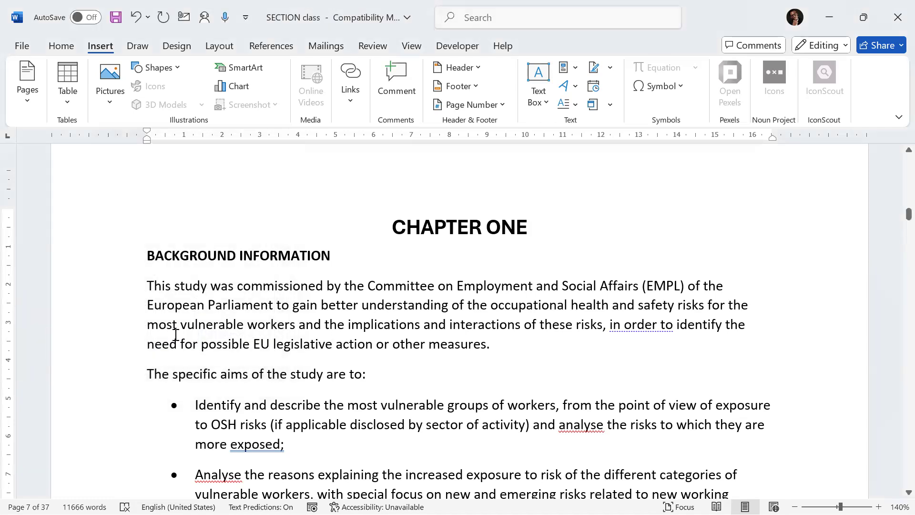
Step: Scroll down through Chapter One to check its page number
{"action": "scroll", "coordinate": [294, 347], "scroll_direction": "down", "scroll_amount": 1}
{"action": "scroll", "coordinate": [294, 347], "scroll_direction": "down", "scroll_amount": 12}
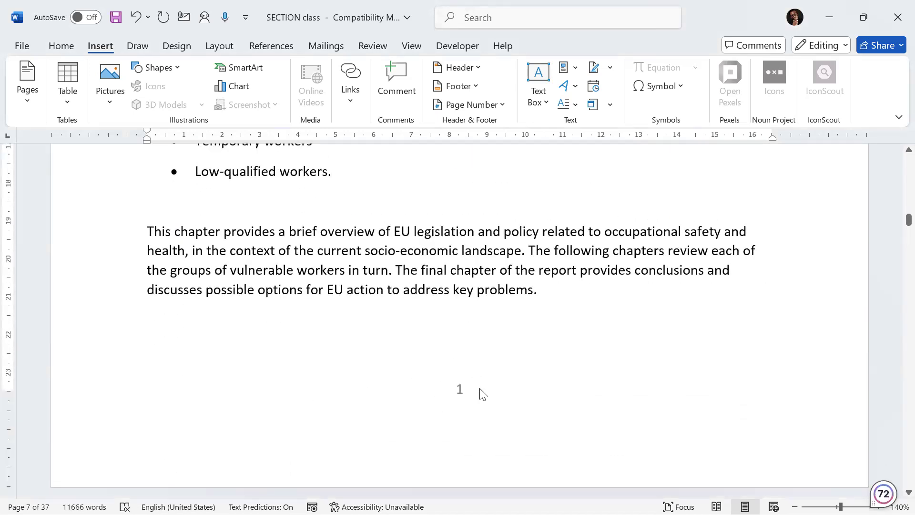
{"action": "scroll", "coordinate": [478, 388], "scroll_direction": "down", "scroll_amount": 15}
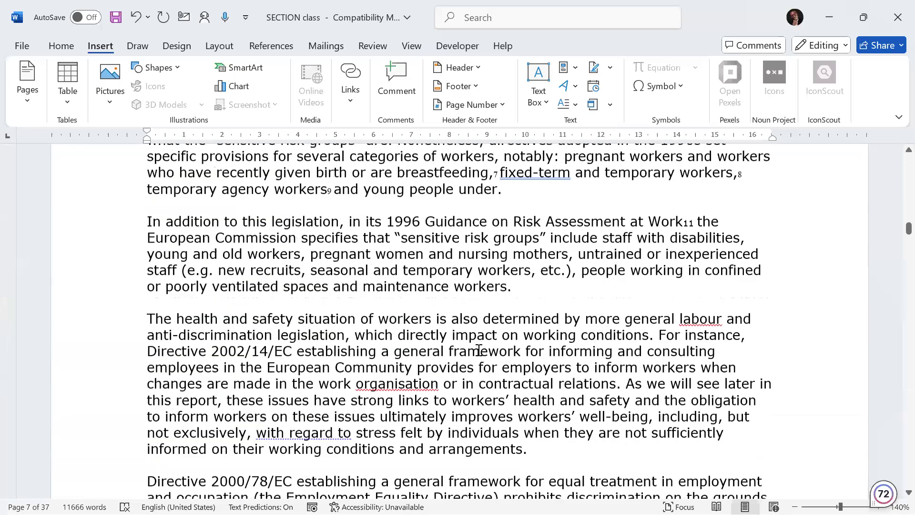
Step: Scroll back and forth across the end of the front matter and the start of Chapter One to review the page numbers
{"action": "scroll", "coordinate": [466, 276], "scroll_direction": "down", "scroll_amount": 10}
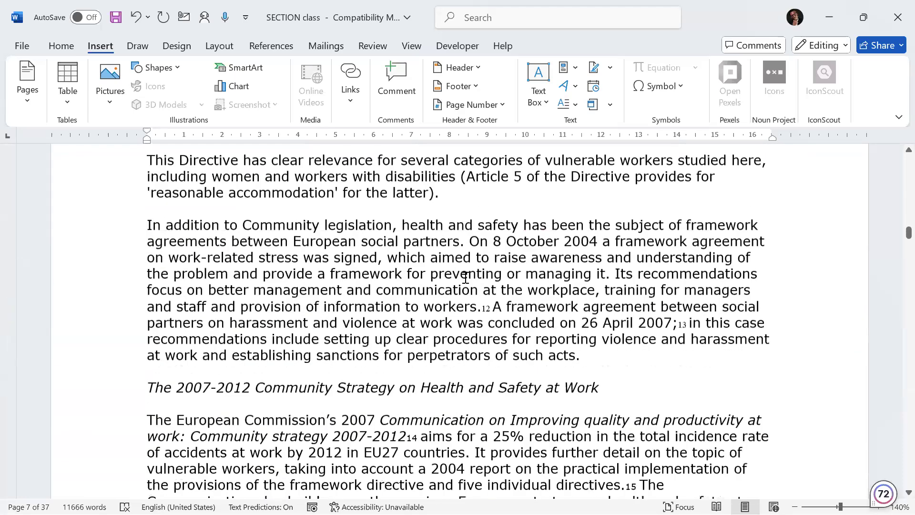
{"action": "scroll", "coordinate": [465, 281], "scroll_direction": "down", "scroll_amount": 6}
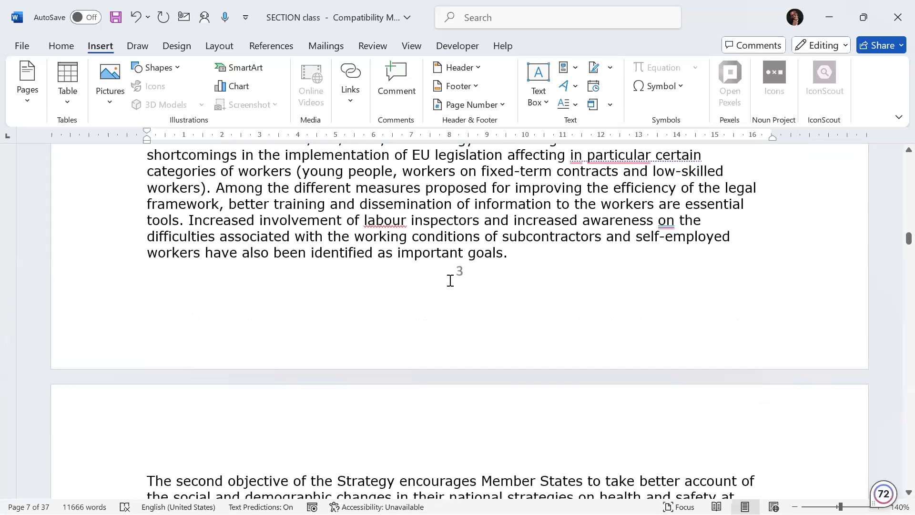
{"action": "scroll", "coordinate": [445, 276], "scroll_direction": "up", "scroll_amount": 1}
{"action": "scroll", "coordinate": [443, 276], "scroll_direction": "up", "scroll_amount": 20}
{"action": "scroll", "coordinate": [442, 277], "scroll_direction": "down", "scroll_amount": 15}
{"action": "scroll", "coordinate": [443, 277], "scroll_direction": "up", "scroll_amount": 2}
{"action": "scroll", "coordinate": [443, 278], "scroll_direction": "up", "scroll_amount": 7}
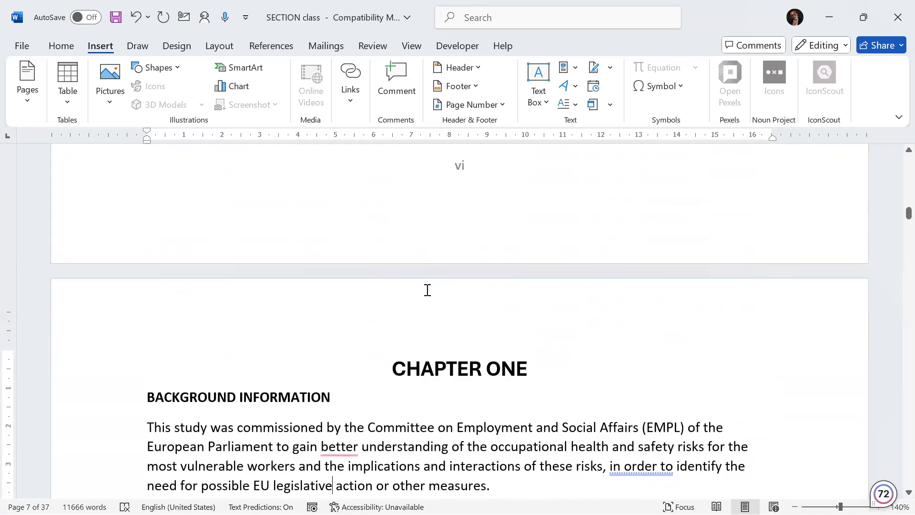
{"action": "scroll", "coordinate": [427, 289], "scroll_direction": "up", "scroll_amount": 4}
{"action": "scroll", "coordinate": [428, 293], "scroll_direction": "down", "scroll_amount": 3}
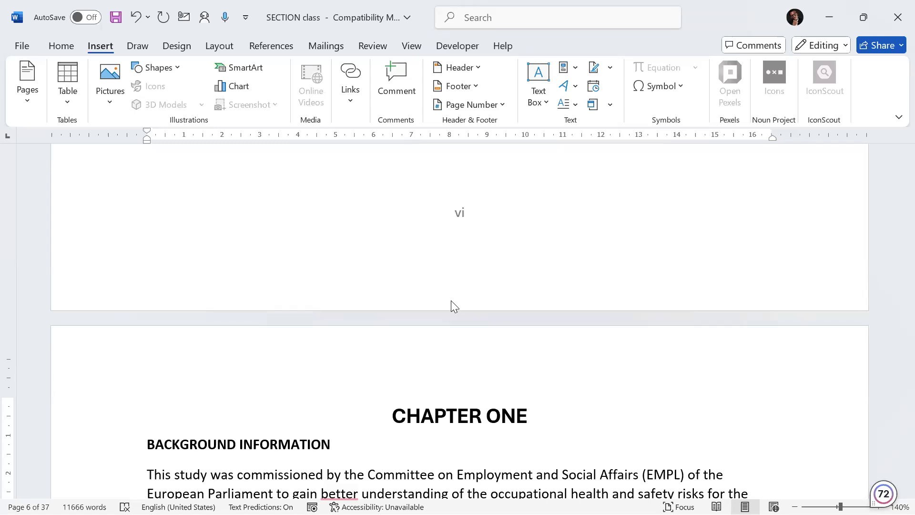
{"action": "scroll", "coordinate": [337, 394], "scroll_direction": "down", "scroll_amount": 3}
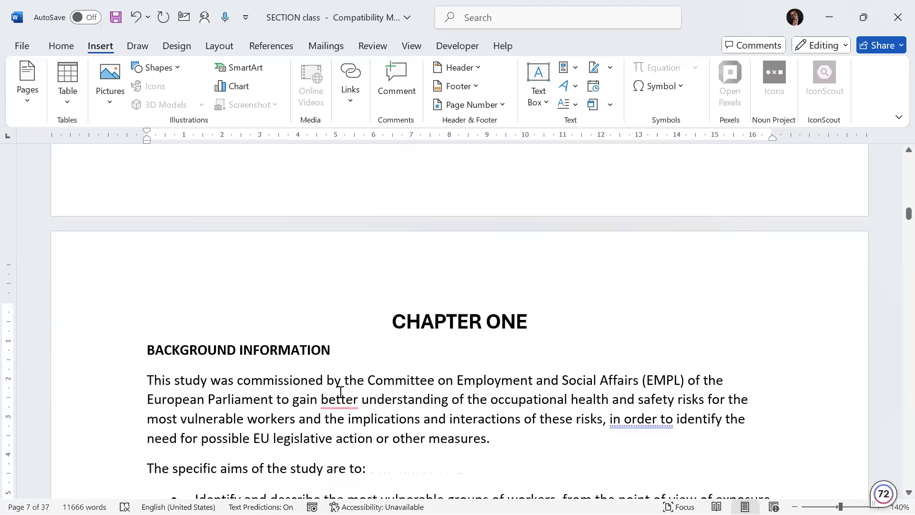
{"action": "scroll", "coordinate": [341, 392], "scroll_direction": "up", "scroll_amount": 1}
{"action": "scroll", "coordinate": [341, 392], "scroll_direction": "up", "scroll_amount": 2}
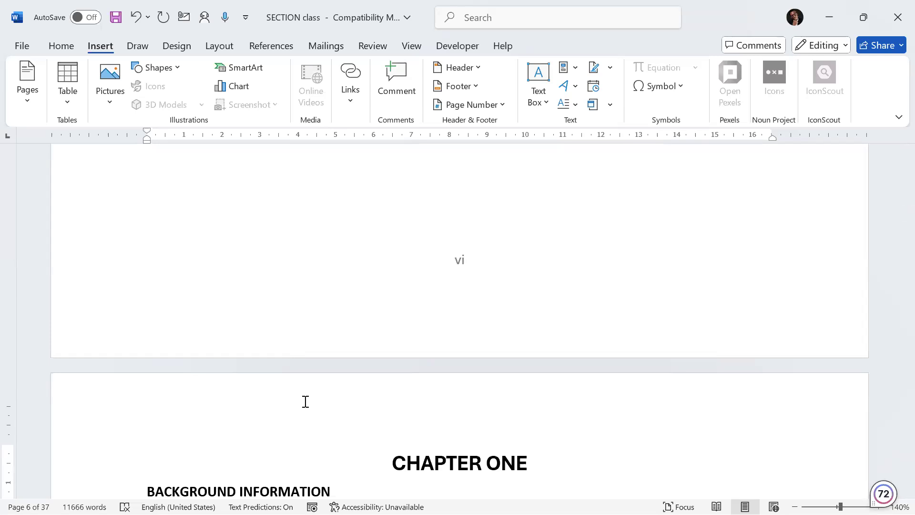
{"action": "scroll", "coordinate": [305, 402], "scroll_direction": "down", "scroll_amount": 4}
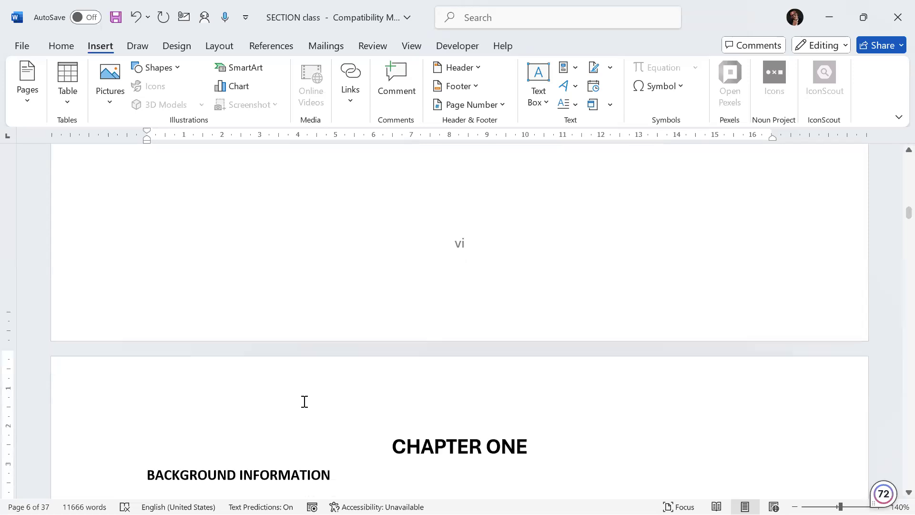
{"action": "scroll", "coordinate": [295, 389], "scroll_direction": "down", "scroll_amount": 1}
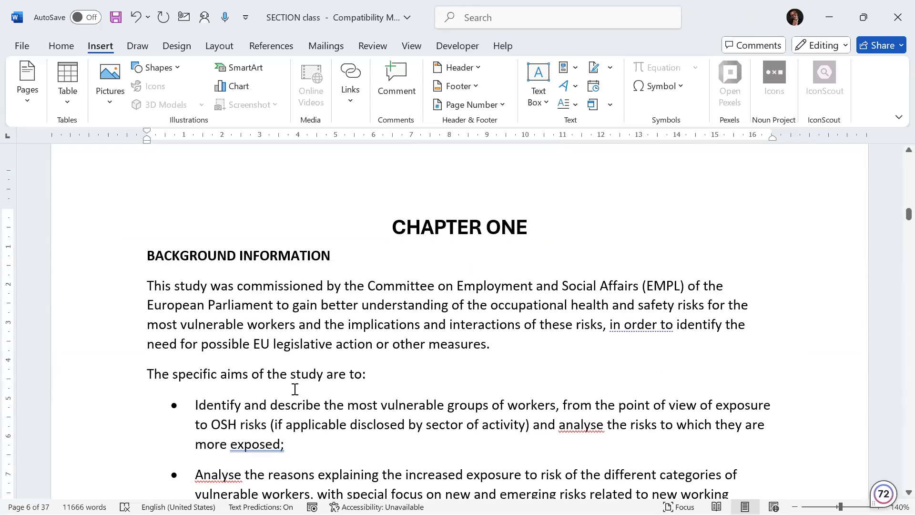
{"action": "scroll", "coordinate": [295, 389], "scroll_direction": "down", "scroll_amount": 1}
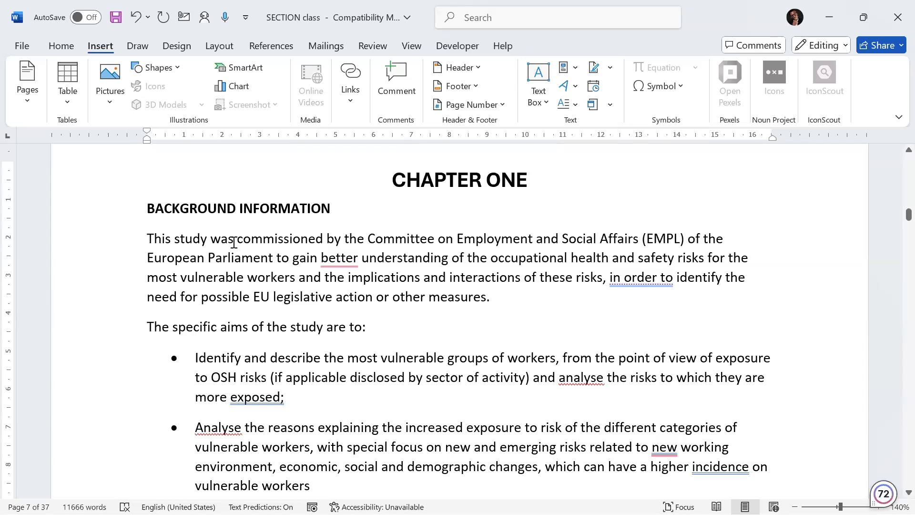
Step: Save the document and apply the numbered Heading 1 style to the BACKGROUND INFORMATION heading
{"action": "left_click", "coordinate": [235, 209]}
{"action": "key", "text": "ctrl+s"}
{"action": "left_click", "coordinate": [61, 45]}
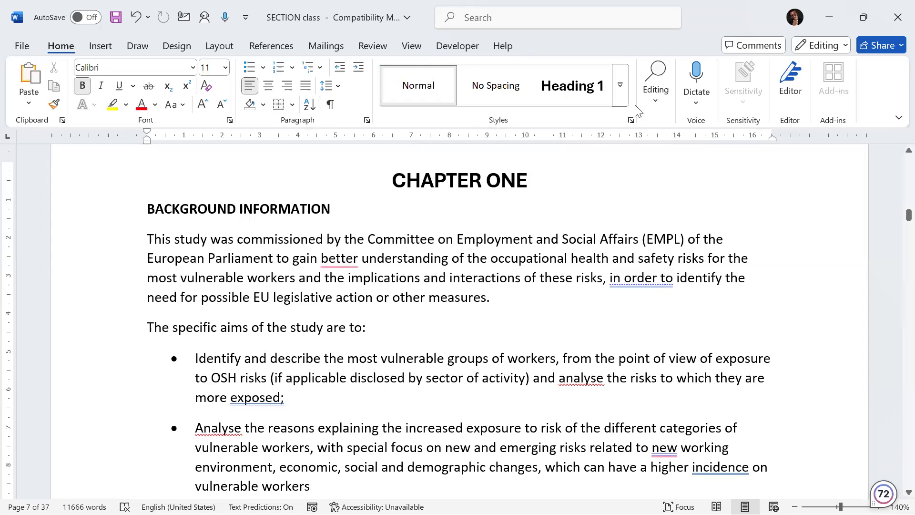
{"action": "left_click", "coordinate": [620, 84]}
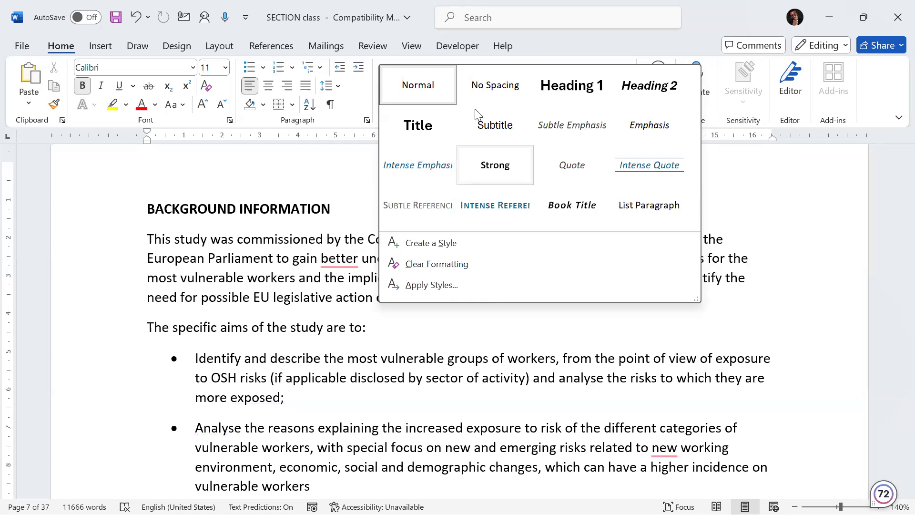
{"action": "key", "text": "Escape"}
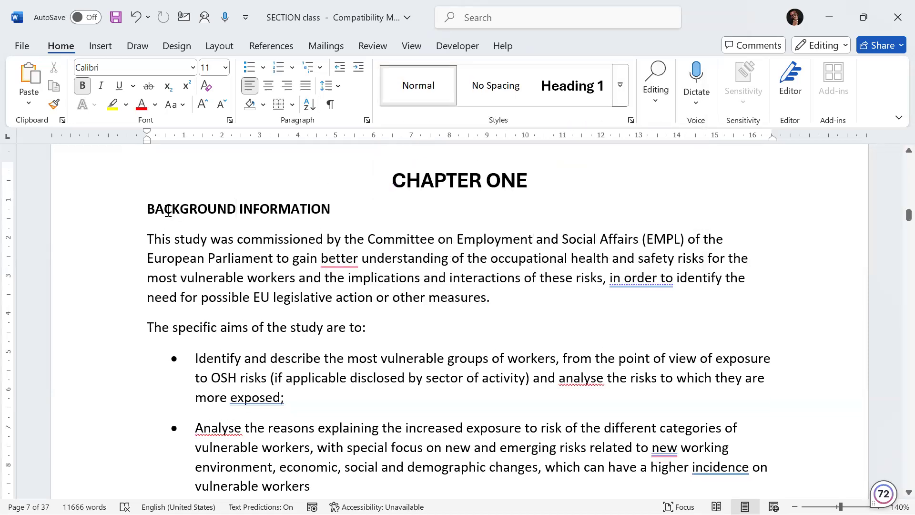
{"action": "left_click_drag", "start_coordinate": [160, 209], "coordinate": [303, 210]}
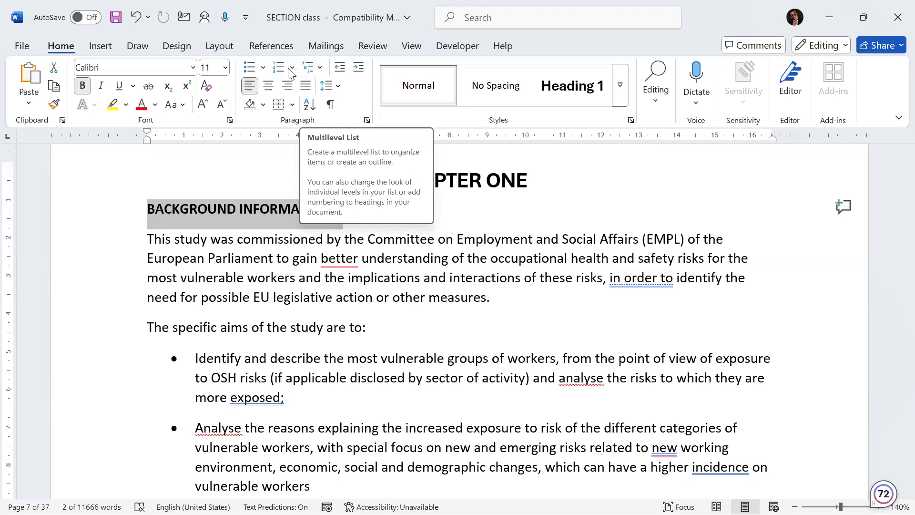
{"action": "left_click", "coordinate": [321, 70]}
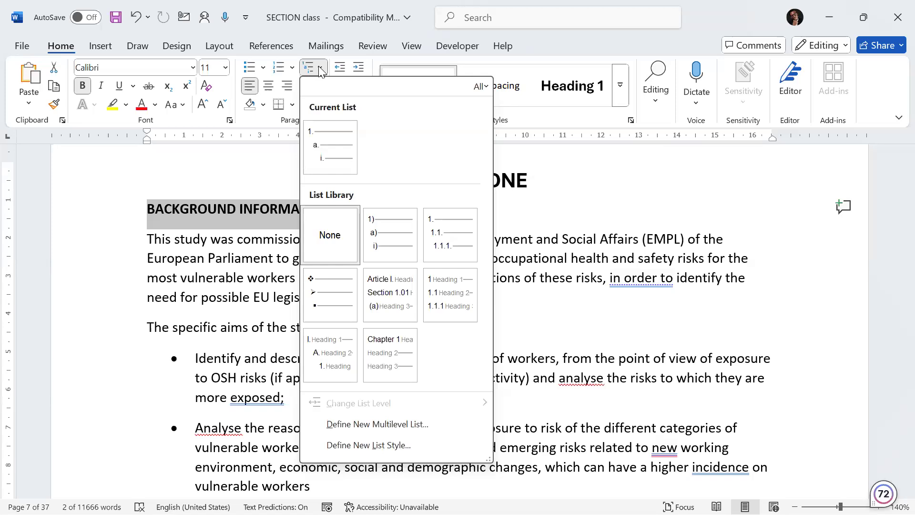
{"action": "mouse_move", "coordinate": [337, 293]}
{"action": "mouse_move", "coordinate": [456, 307]}
{"action": "key", "text": "Escape"}
{"action": "key", "text": "ctrl+alt+1"}
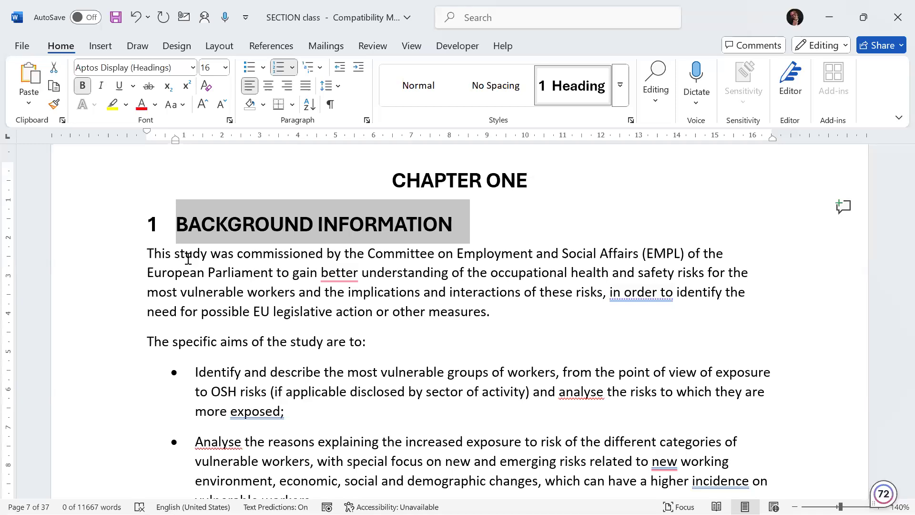
{"action": "left_click", "coordinate": [619, 95]}
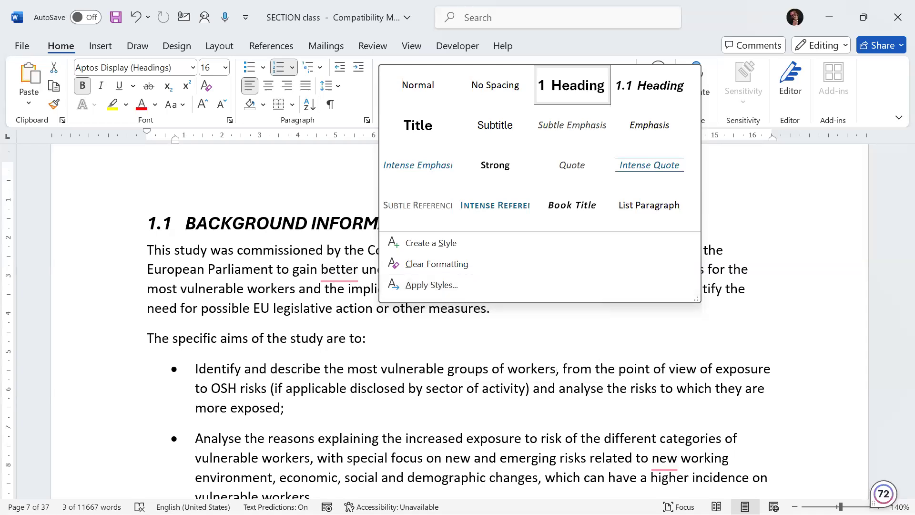
{"action": "key", "text": "Escape"}
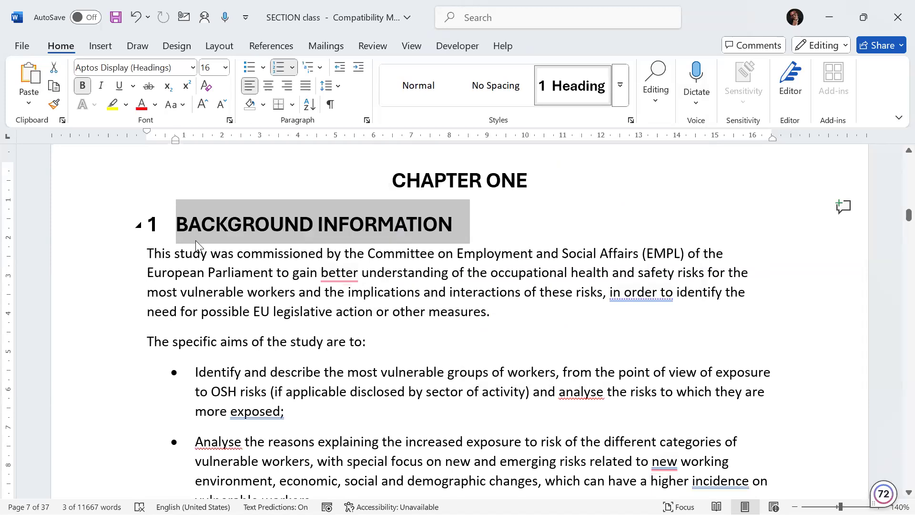
Step: Delete the typed 1.1 number from the EU legal and policy framework heading and apply the Heading 2 style to it
{"action": "scroll", "coordinate": [211, 259], "scroll_direction": "down", "scroll_amount": 1}
{"action": "scroll", "coordinate": [211, 259], "scroll_direction": "down", "scroll_amount": 20}
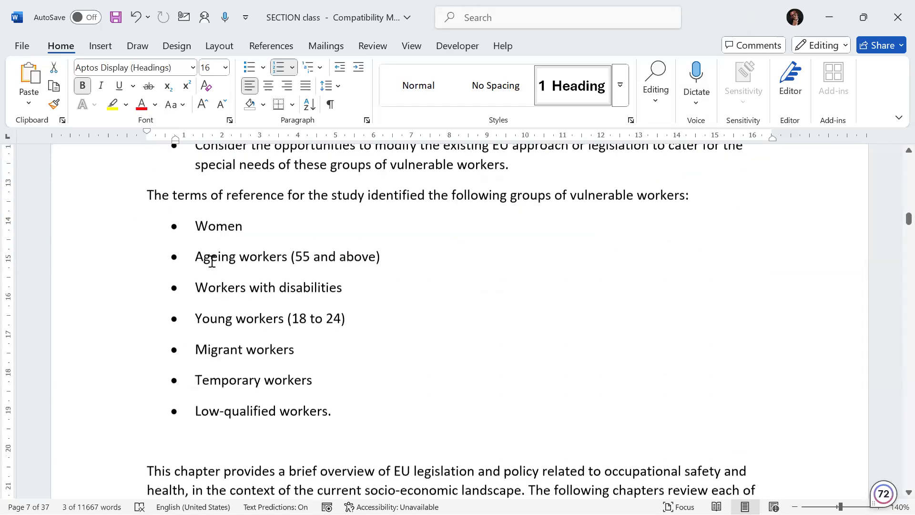
{"action": "scroll", "coordinate": [210, 261], "scroll_direction": "down", "scroll_amount": 8}
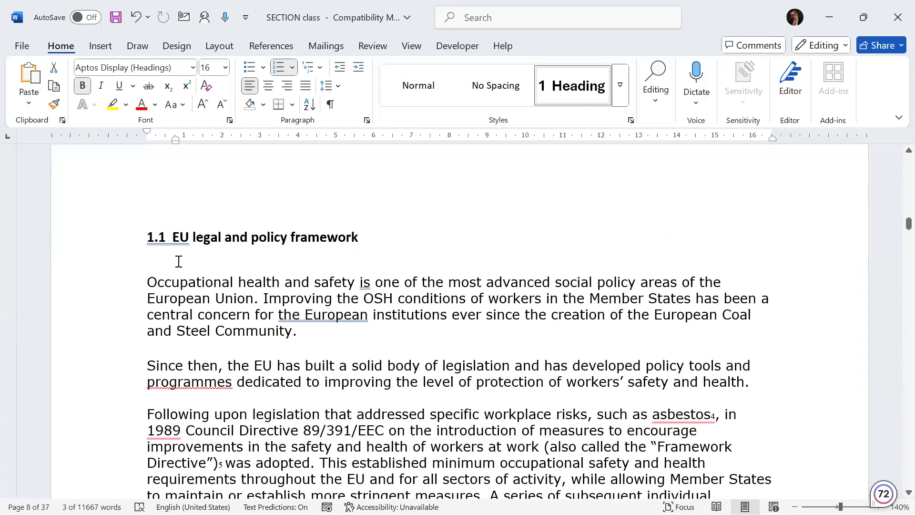
{"action": "scroll", "coordinate": [178, 261], "scroll_direction": "up", "scroll_amount": 4}
{"action": "left_click", "coordinate": [251, 258]}
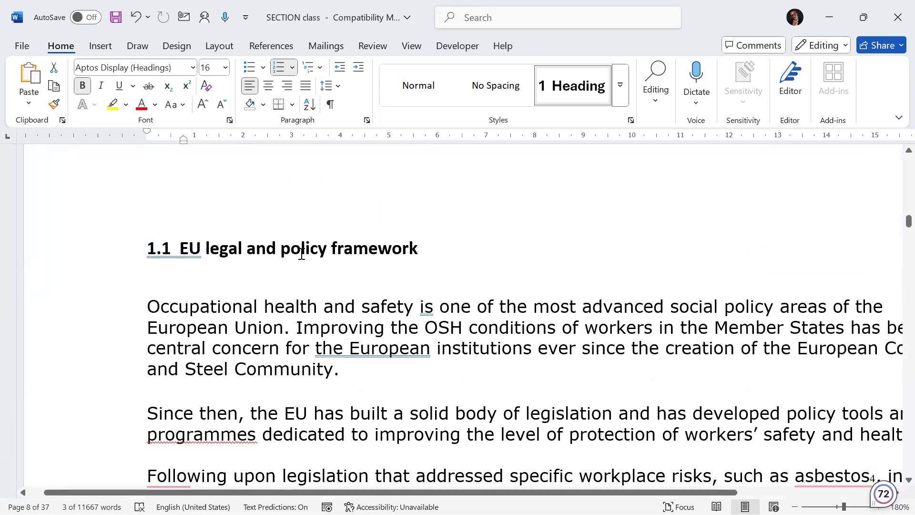
{"action": "double_click", "coordinate": [183, 256]}
{"action": "right_click", "coordinate": [182, 255]}
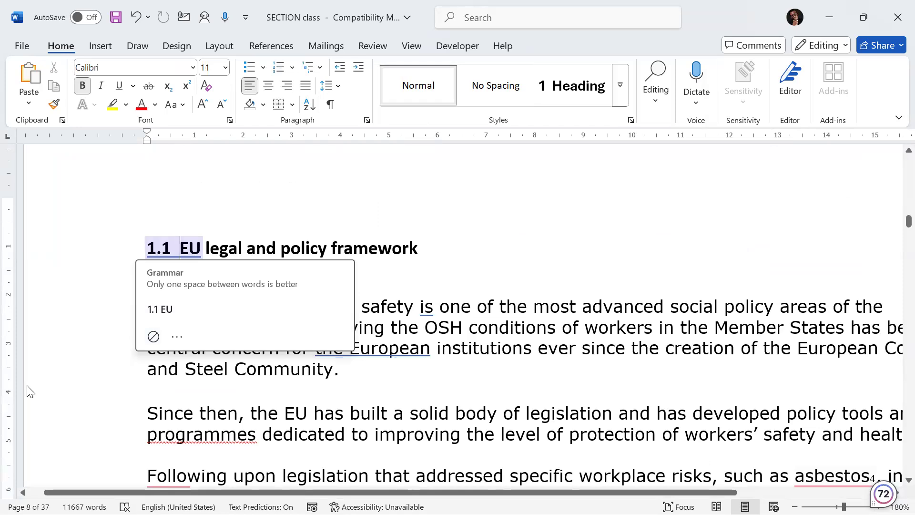
{"action": "left_click", "coordinate": [179, 248]}
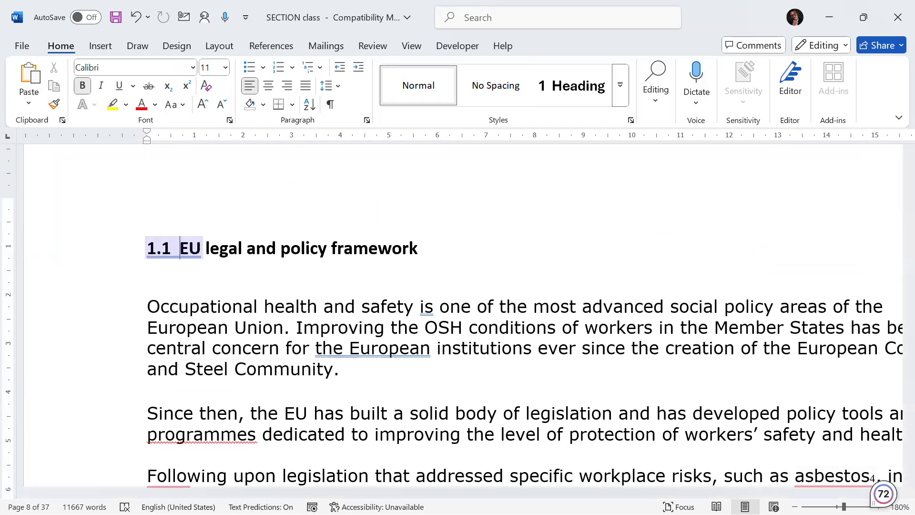
{"action": "key", "text": "BackSpace"}
{"action": "key", "text": "BackSpace"}
{"action": "key", "text": "BackSpace"}
{"action": "key", "text": "BackSpace"}
{"action": "key", "text": "BackSpace"}
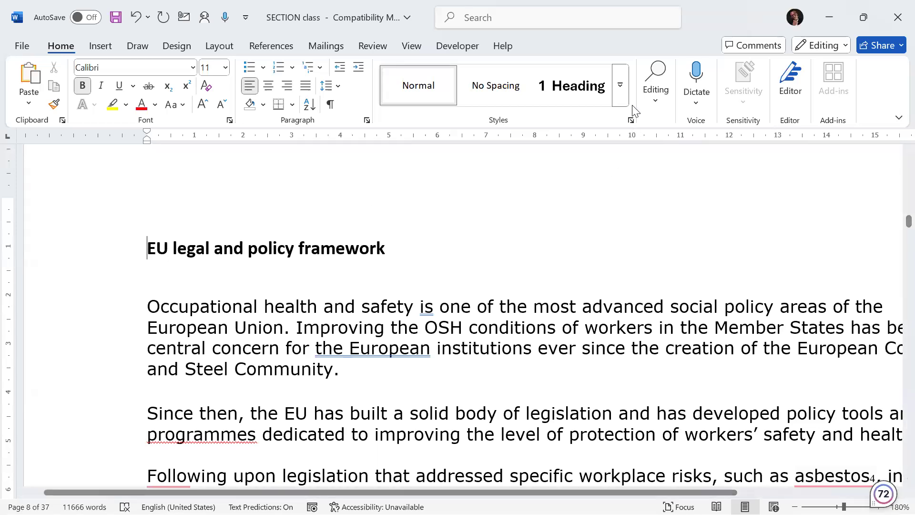
{"action": "left_click", "coordinate": [621, 95]}
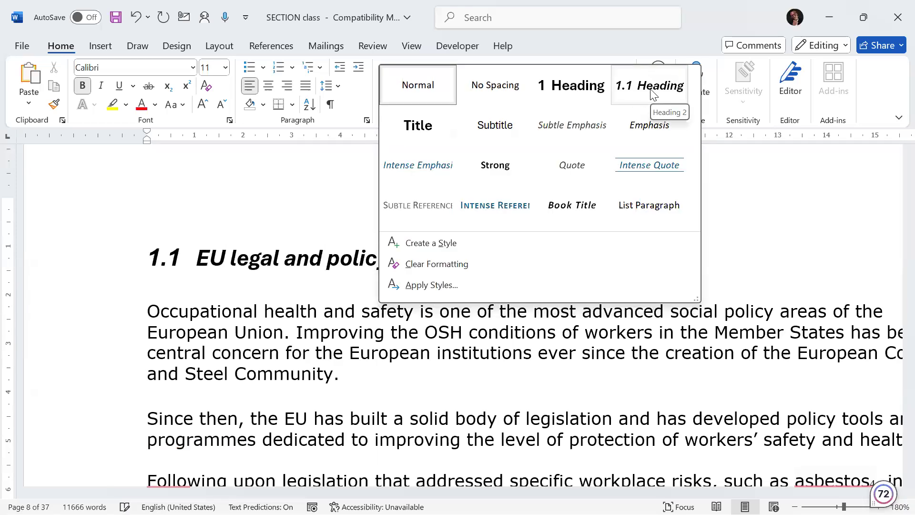
{"action": "left_click", "coordinate": [651, 91]}
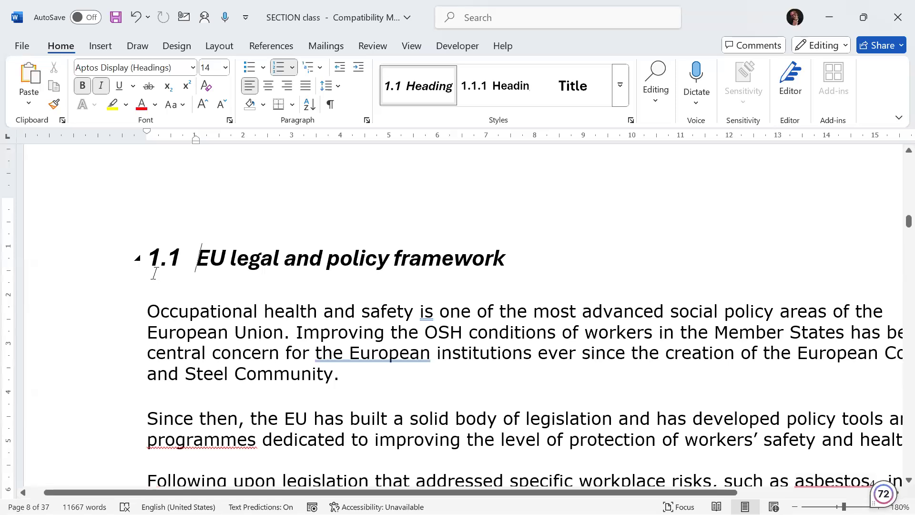
Step: Delete the typed 1.2 number from The changing social and economic landscape heading and apply the Heading 2 style to it
{"action": "scroll", "coordinate": [156, 274], "scroll_direction": "down", "scroll_amount": 6}
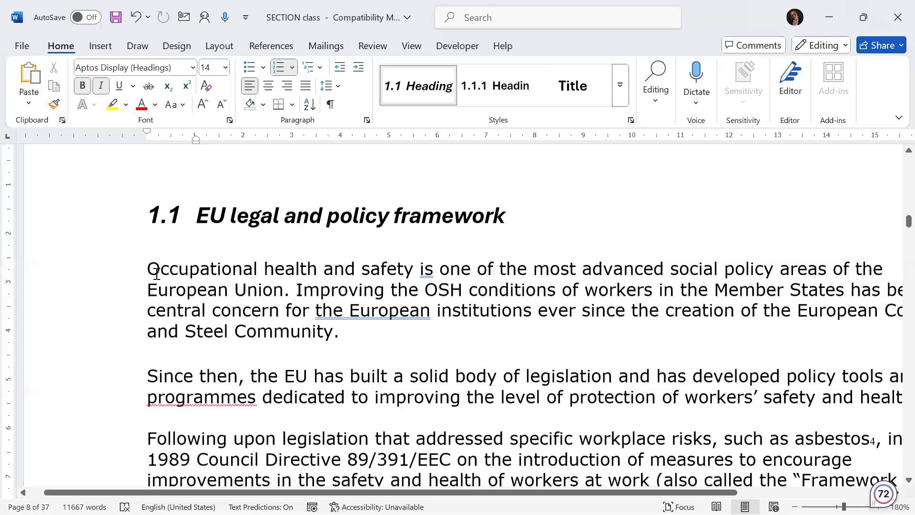
{"action": "scroll", "coordinate": [160, 276], "scroll_direction": "down", "scroll_amount": 5}
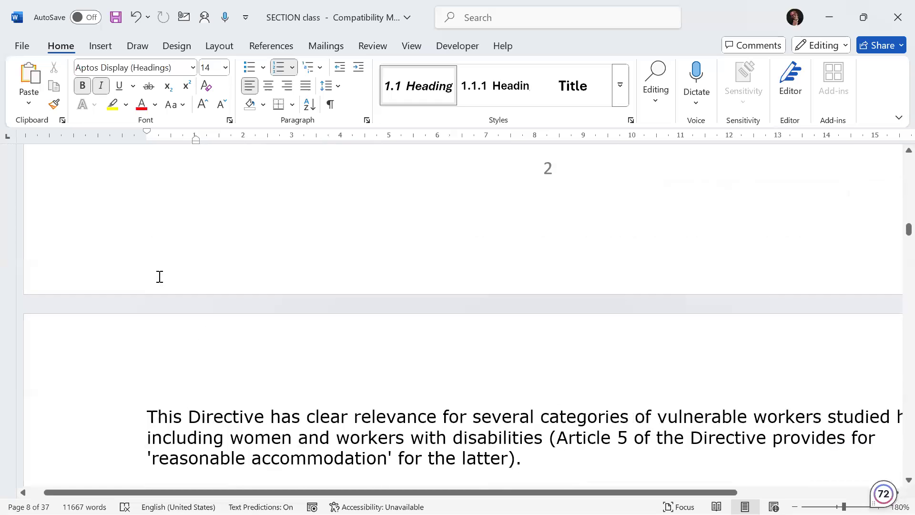
{"action": "scroll", "coordinate": [159, 276], "scroll_direction": "down", "scroll_amount": 20}
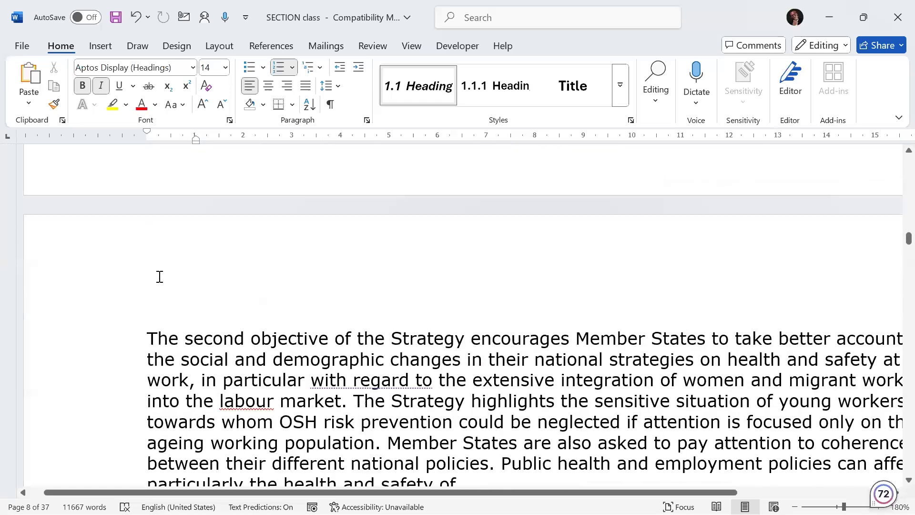
{"action": "scroll", "coordinate": [159, 277], "scroll_direction": "down", "scroll_amount": 20}
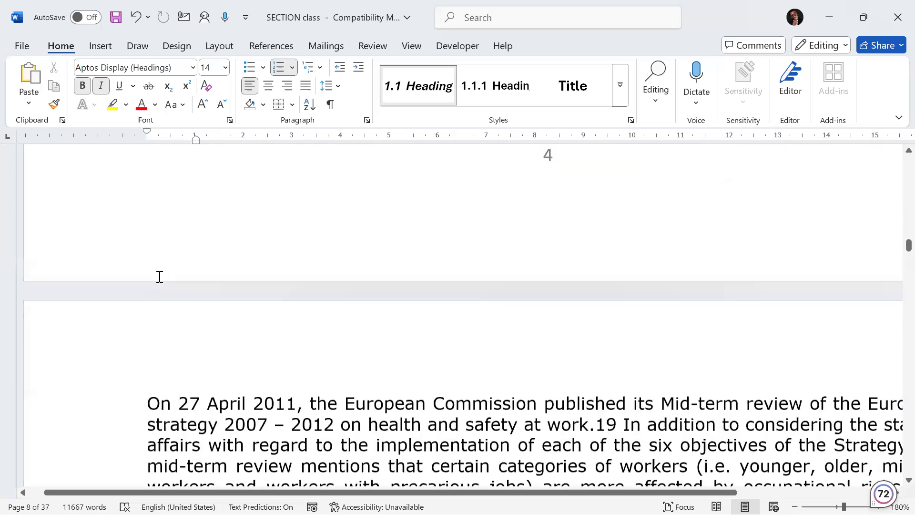
{"action": "scroll", "coordinate": [160, 277], "scroll_direction": "down", "scroll_amount": 20}
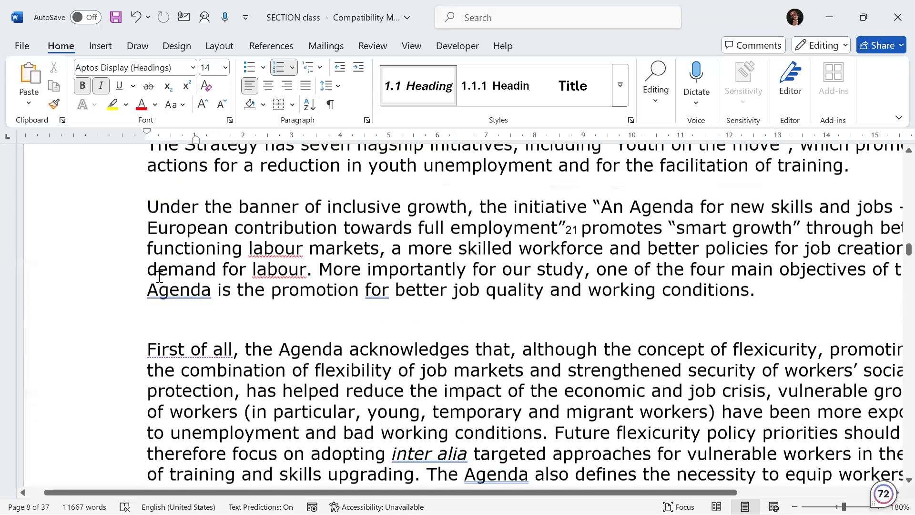
{"action": "scroll", "coordinate": [160, 277], "scroll_direction": "down", "scroll_amount": 20}
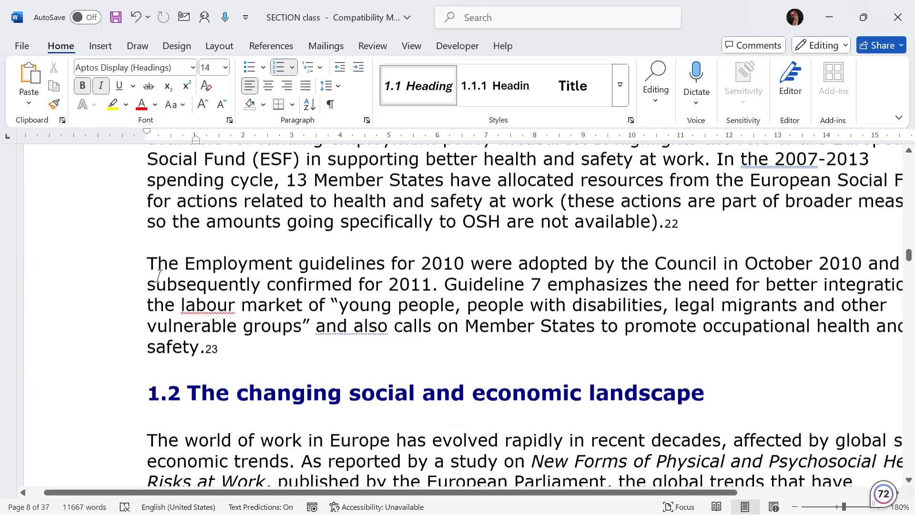
{"action": "left_click", "coordinate": [188, 190]}
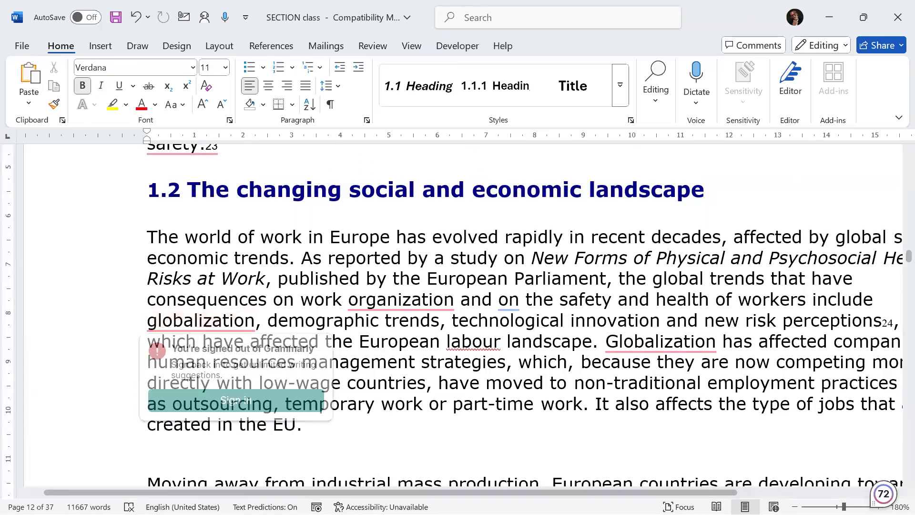
{"action": "key", "text": "BackSpace"}
{"action": "key", "text": "BackSpace"}
{"action": "key", "text": "BackSpace"}
{"action": "key", "text": "BackSpace"}
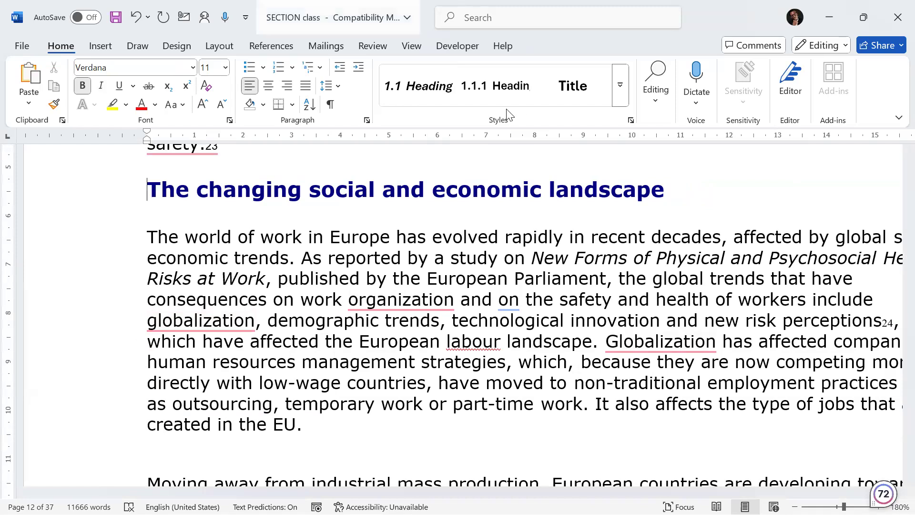
{"action": "left_click", "coordinate": [421, 89]}
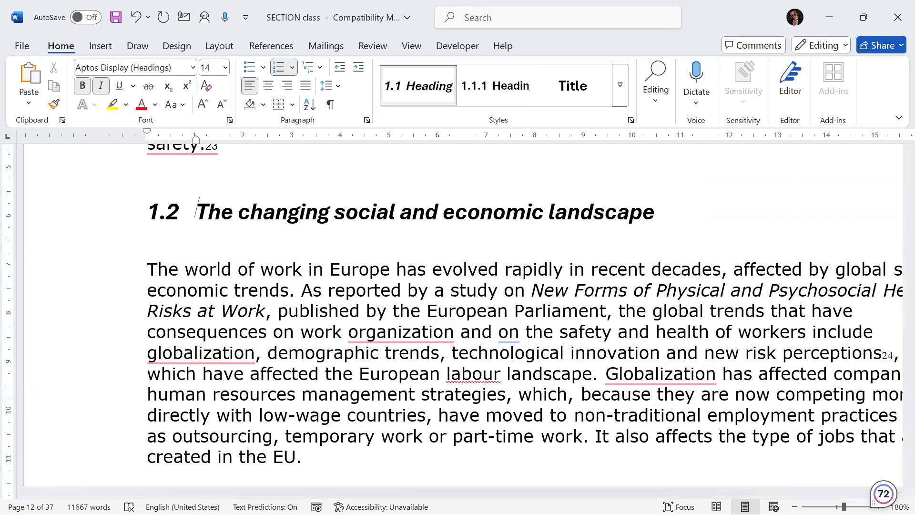
{"action": "scroll", "coordinate": [356, 233], "scroll_direction": "up", "scroll_amount": 3}
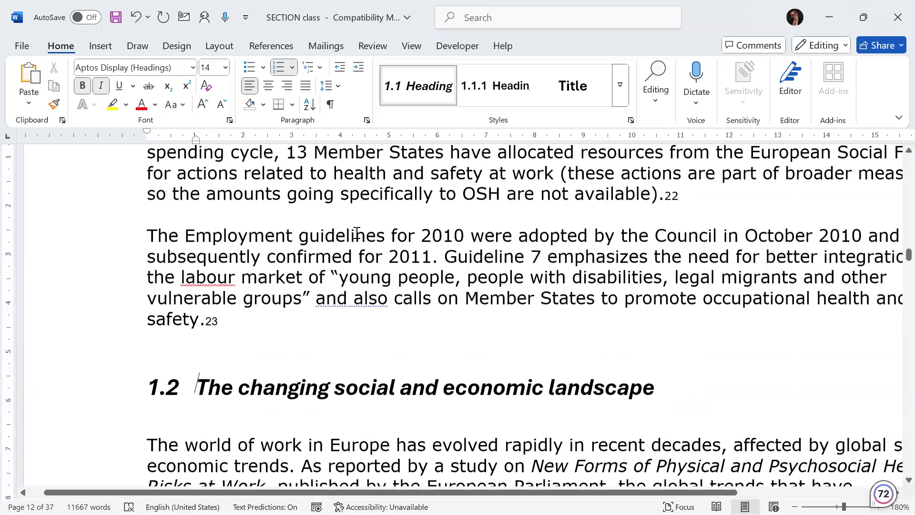
Step: Delete the typed 1.3 number from the Overview of the current health and safety situation in the EU heading and apply Heading 2
{"action": "left_click", "coordinate": [620, 85]}
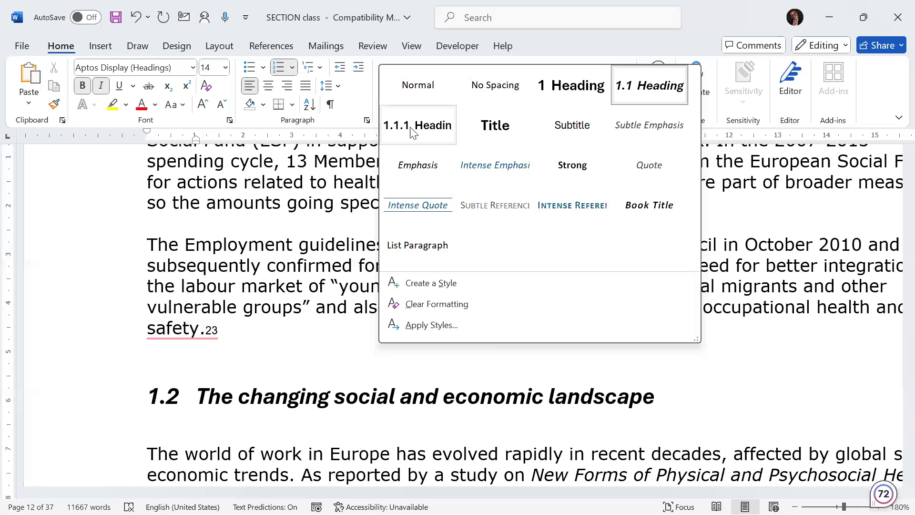
{"action": "left_click", "coordinate": [87, 232]}
{"action": "scroll", "coordinate": [250, 329], "scroll_direction": "down", "scroll_amount": 5}
{"action": "scroll", "coordinate": [252, 321], "scroll_direction": "down", "scroll_amount": 15}
{"action": "scroll", "coordinate": [252, 319], "scroll_direction": "down", "scroll_amount": 15}
{"action": "scroll", "coordinate": [252, 320], "scroll_direction": "down", "scroll_amount": 5}
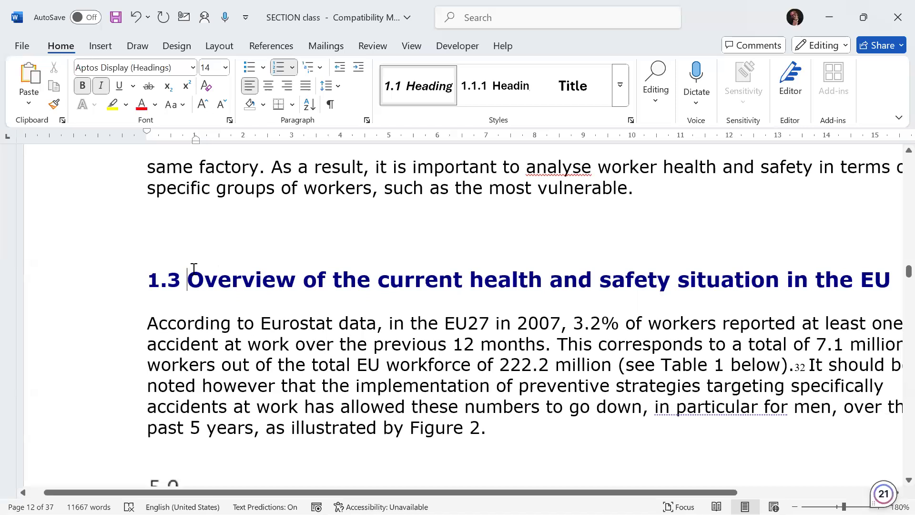
{"action": "key", "text": "BackSpace"}
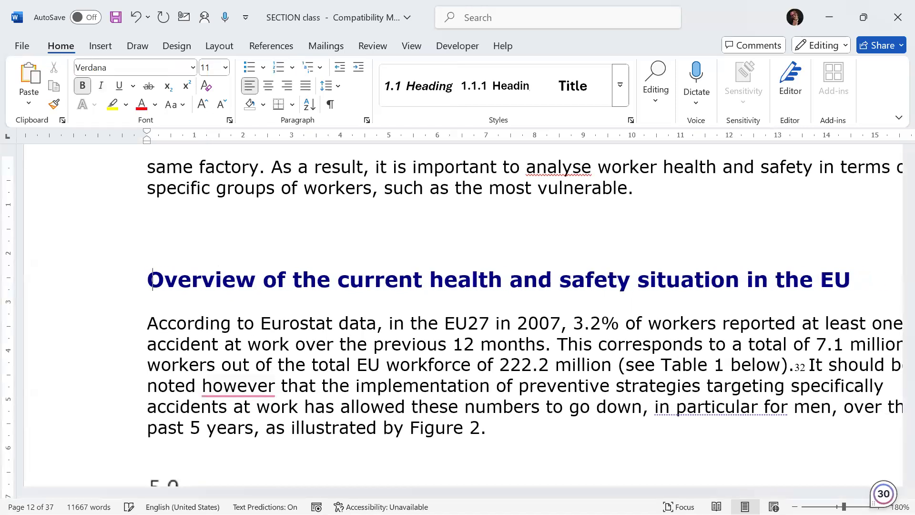
{"action": "left_click", "coordinate": [407, 92]}
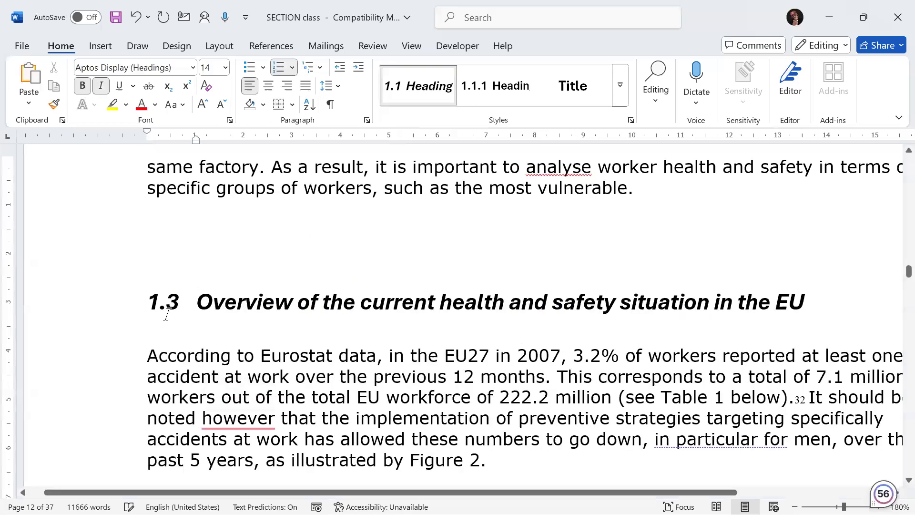
Step: Delete the typed 1.4 number from the Vulnerable groups: Crossovers and definitions heading and apply the Heading 2 style
{"action": "scroll", "coordinate": [355, 303], "scroll_direction": "down", "scroll_amount": 20}
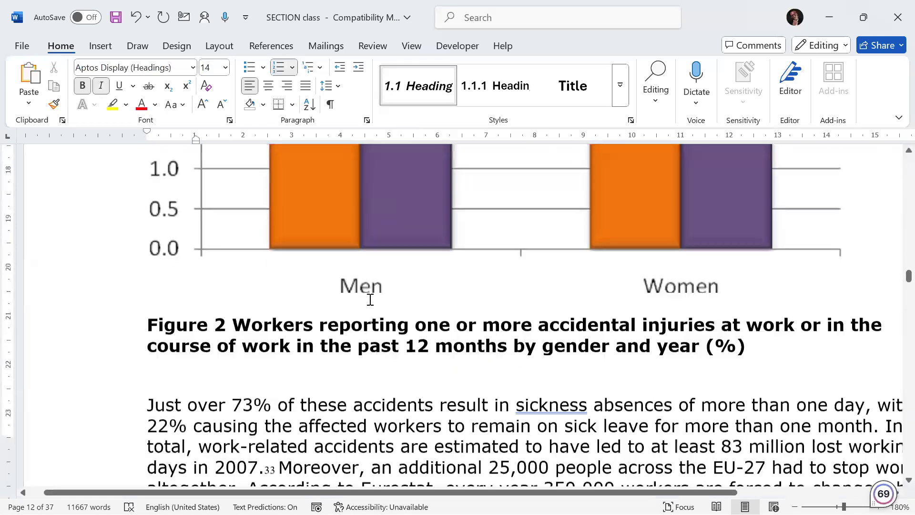
{"action": "scroll", "coordinate": [370, 298], "scroll_direction": "down", "scroll_amount": 20}
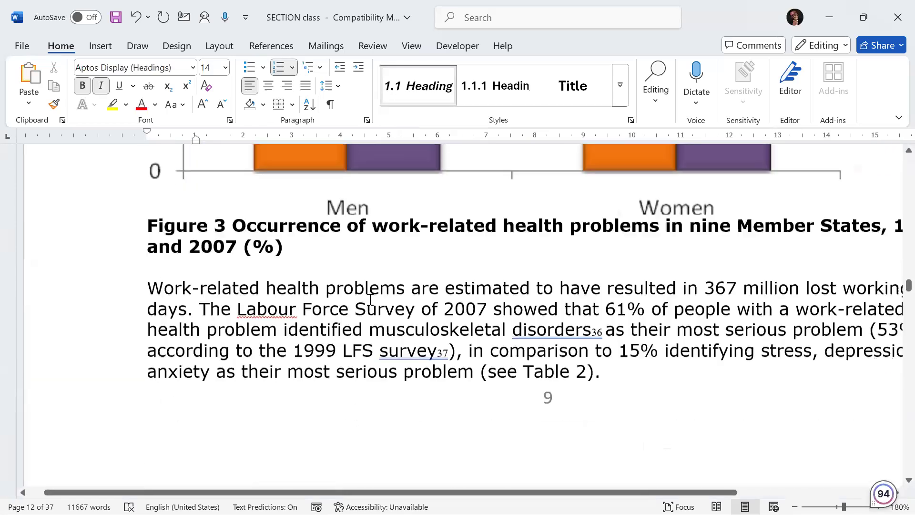
{"action": "scroll", "coordinate": [370, 300], "scroll_direction": "down", "scroll_amount": 20}
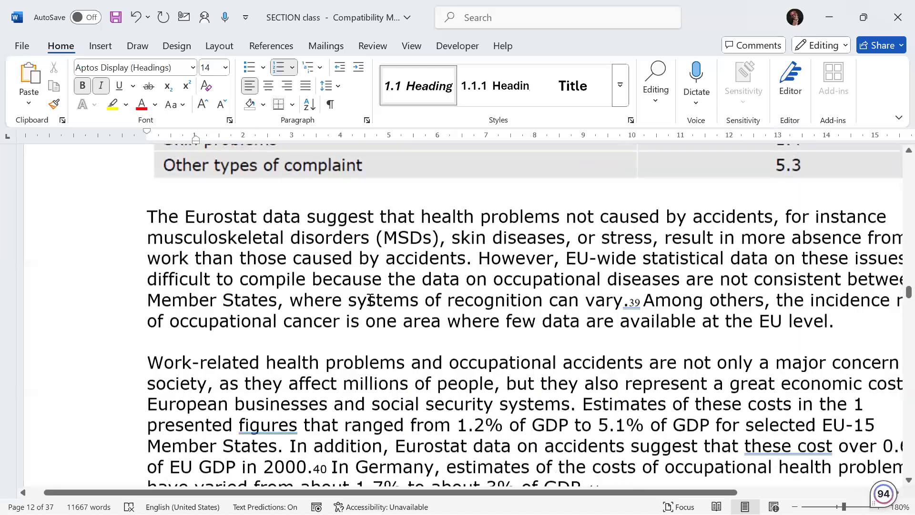
{"action": "scroll", "coordinate": [370, 299], "scroll_direction": "down", "scroll_amount": 4}
{"action": "scroll", "coordinate": [364, 296], "scroll_direction": "up", "scroll_amount": 4}
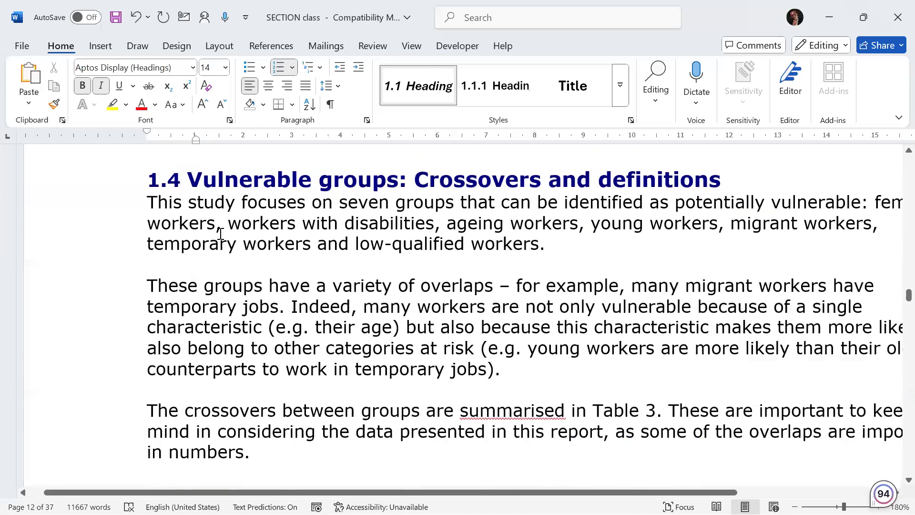
{"action": "key", "text": "BackSpace"}
{"action": "key", "text": "BackSpace"}
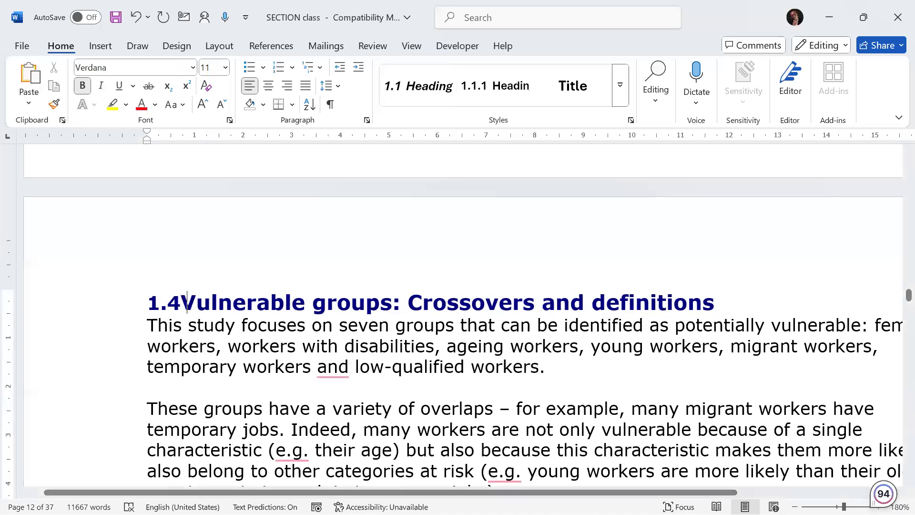
{"action": "left_click", "coordinate": [419, 92]}
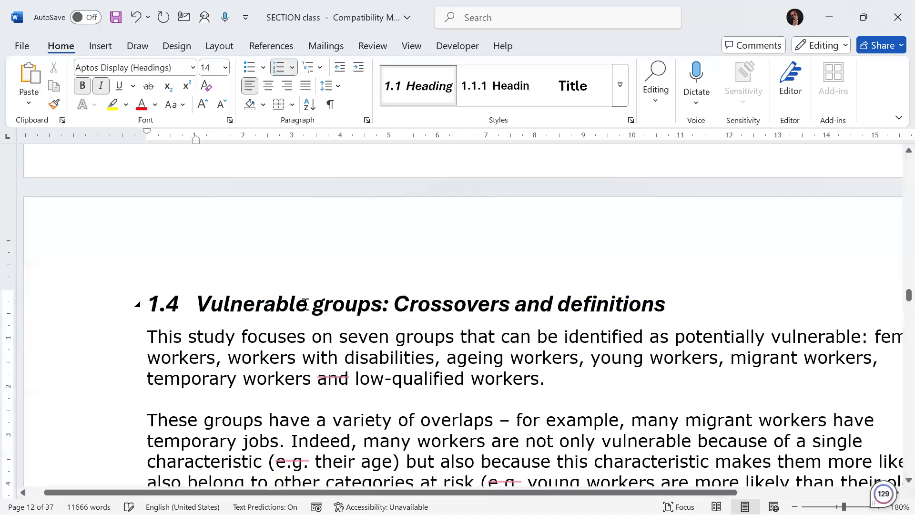
Step: Apply the numbered Heading 3 style to the Definitions subheading under section 1.4
{"action": "scroll", "coordinate": [305, 303], "scroll_direction": "down", "scroll_amount": 15}
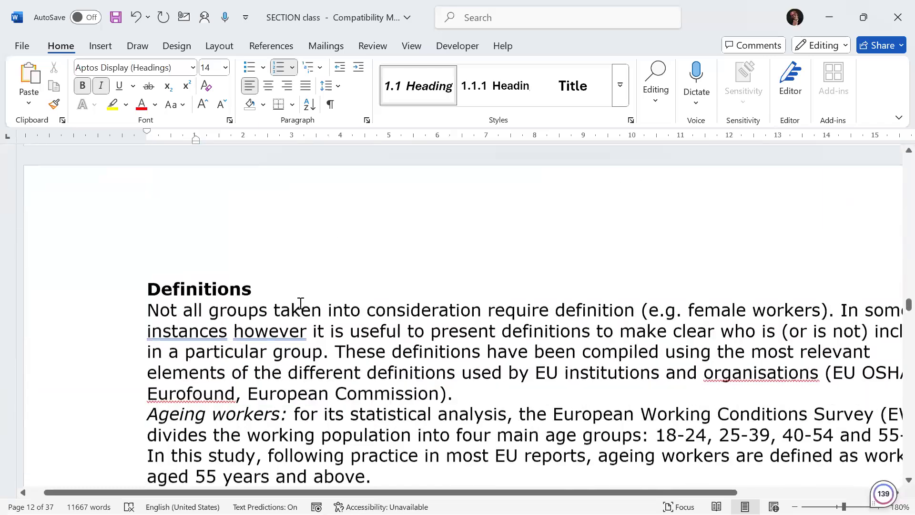
{"action": "scroll", "coordinate": [301, 304], "scroll_direction": "down", "scroll_amount": 5}
{"action": "scroll", "coordinate": [301, 304], "scroll_direction": "up", "scroll_amount": 8}
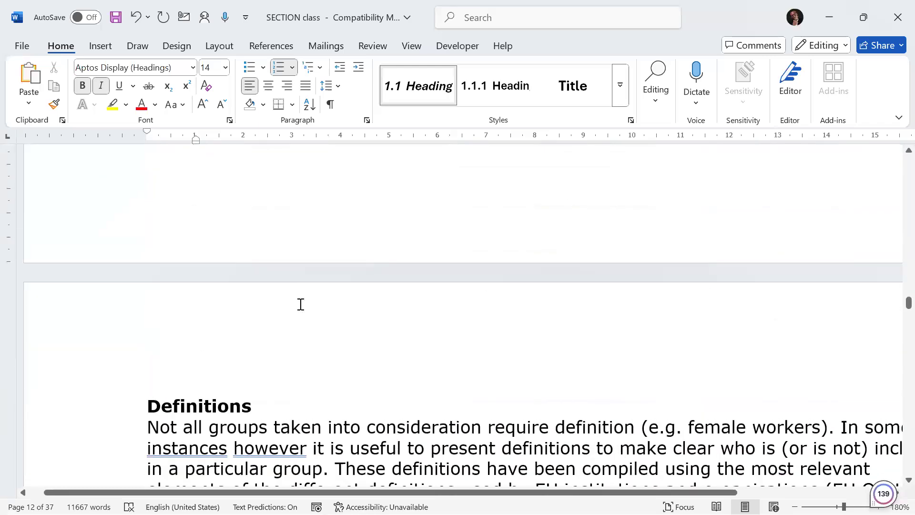
{"action": "scroll", "coordinate": [300, 309], "scroll_direction": "down", "scroll_amount": 5, "text": "ctrl"}
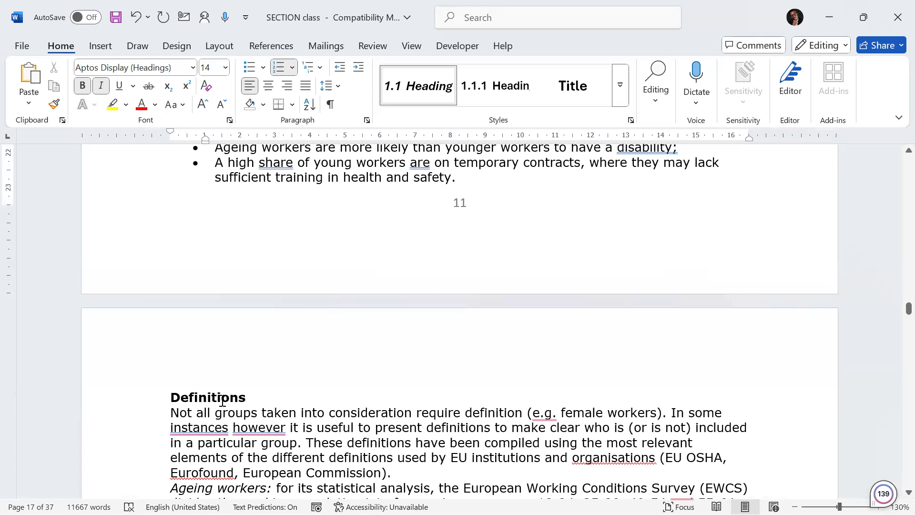
{"action": "left_click_drag", "start_coordinate": [267, 398], "coordinate": [167, 399]}
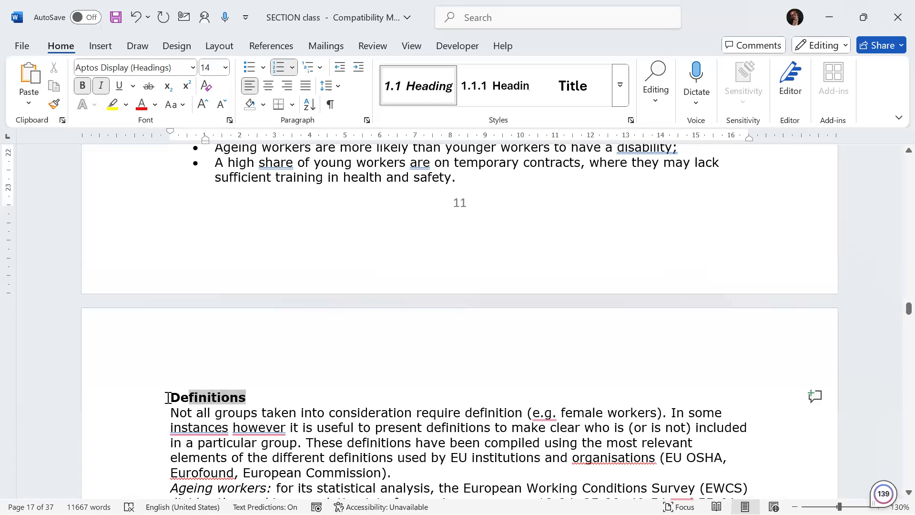
{"action": "scroll", "coordinate": [213, 297], "scroll_direction": "up", "scroll_amount": 10}
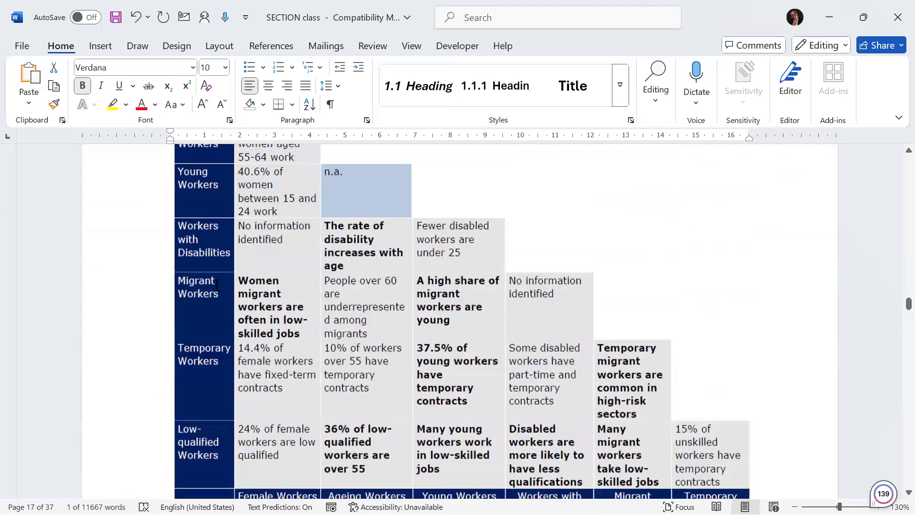
{"action": "scroll", "coordinate": [216, 285], "scroll_direction": "up", "scroll_amount": 8}
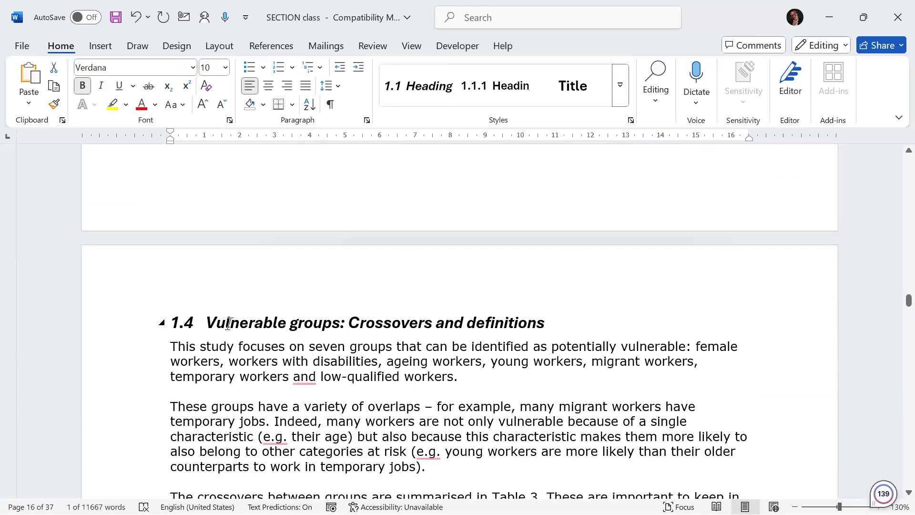
{"action": "scroll", "coordinate": [233, 327], "scroll_direction": "down", "scroll_amount": 18}
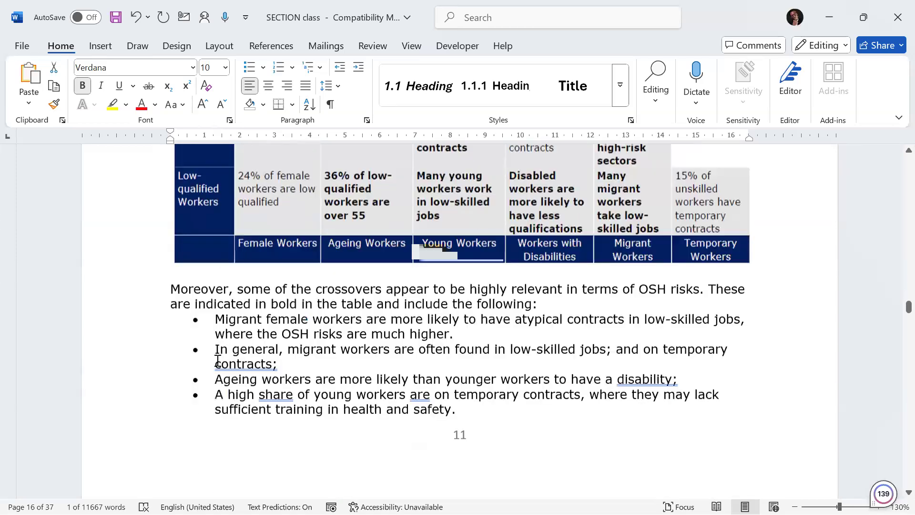
{"action": "scroll", "coordinate": [218, 365], "scroll_direction": "down", "scroll_amount": 1}
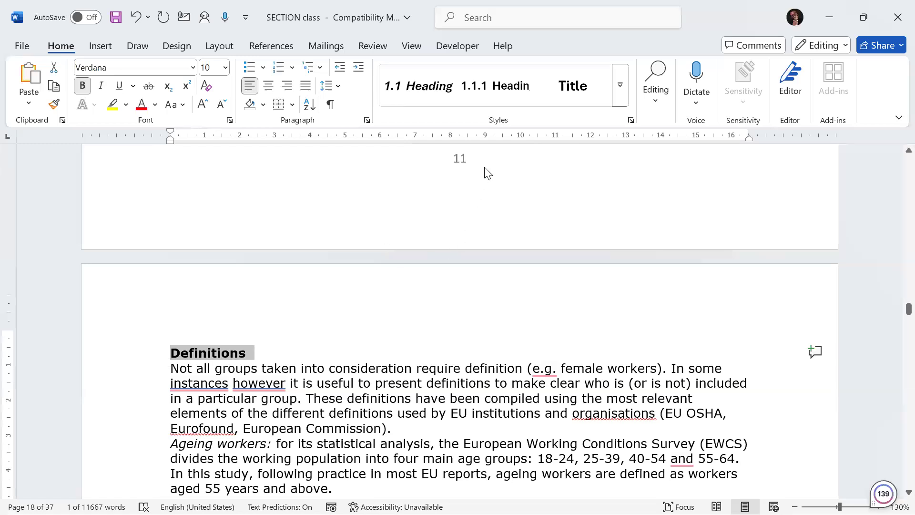
{"action": "left_click", "coordinate": [493, 87]}
Step: Delete the typed 1.5 number from the Methodology heading and apply the Heading 2 style to it
{"action": "scroll", "coordinate": [294, 406], "scroll_direction": "up", "scroll_amount": 6}
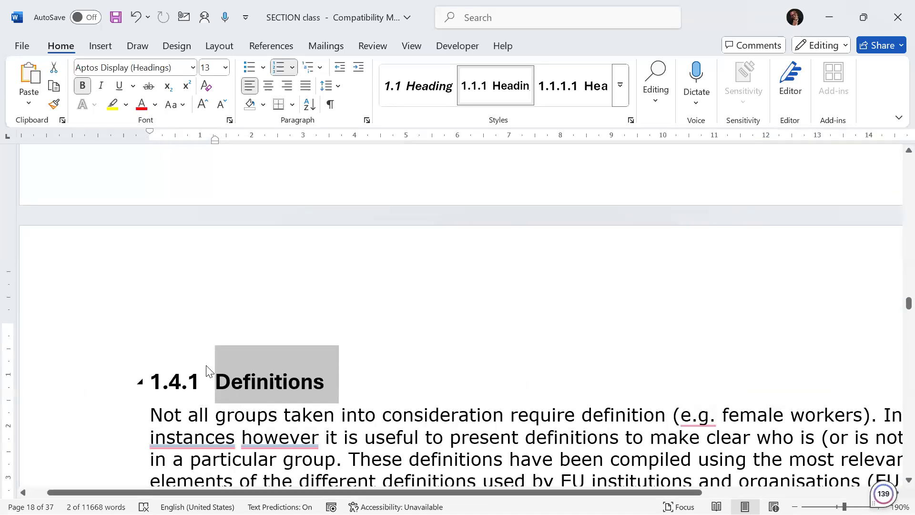
{"action": "scroll", "coordinate": [216, 369], "scroll_direction": "down", "scroll_amount": 15}
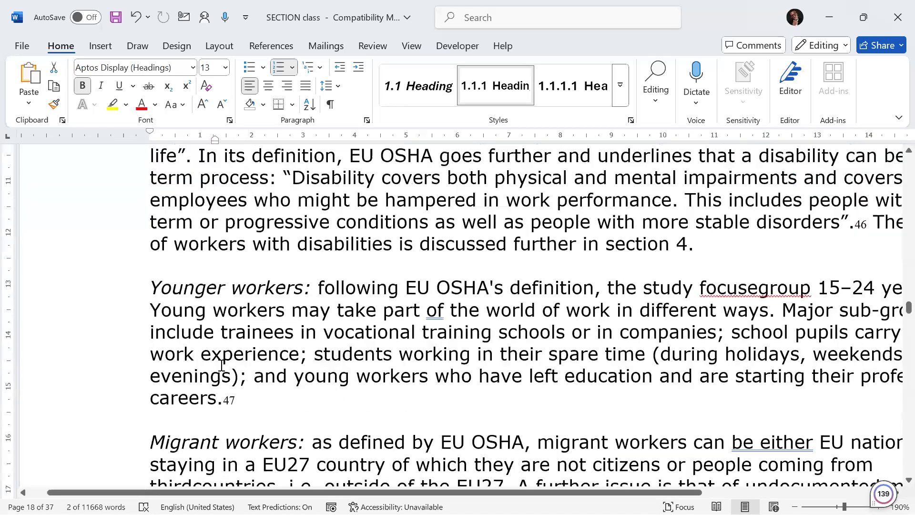
{"action": "scroll", "coordinate": [222, 365], "scroll_direction": "down", "scroll_amount": 6}
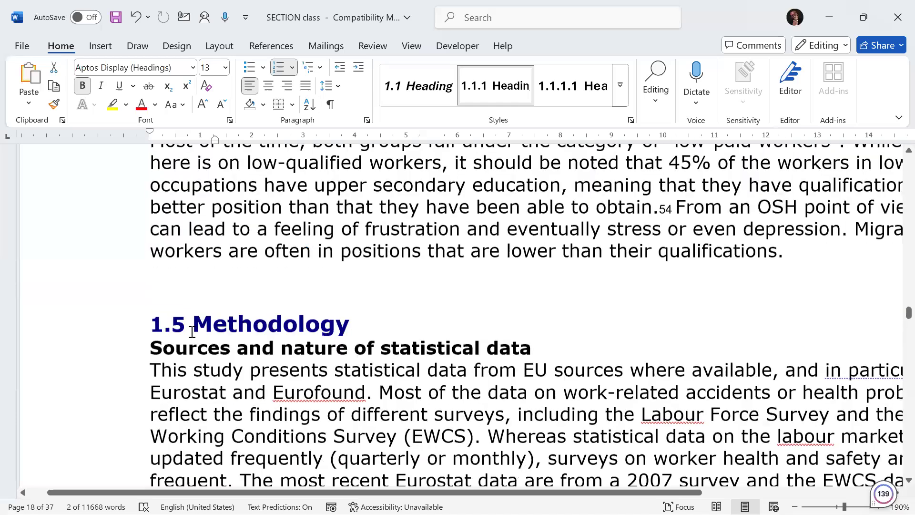
{"action": "left_click", "coordinate": [199, 361]}
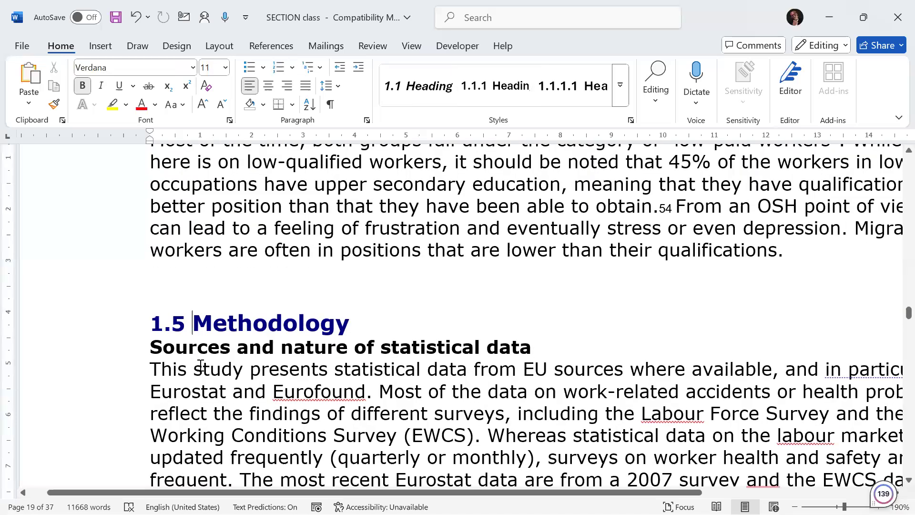
{"action": "key", "text": "BackSpace"}
{"action": "key", "text": "BackSpace"}
{"action": "key", "text": "BackSpace"}
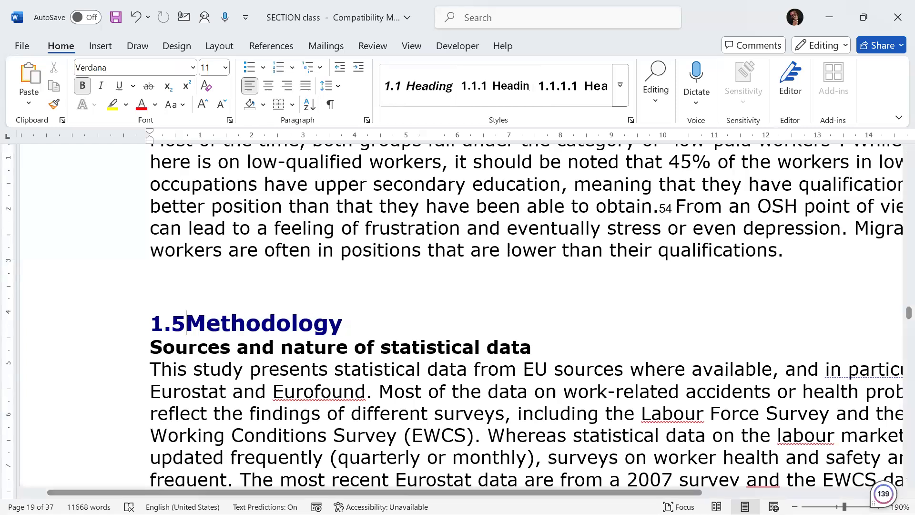
{"action": "key", "text": "BackSpace"}
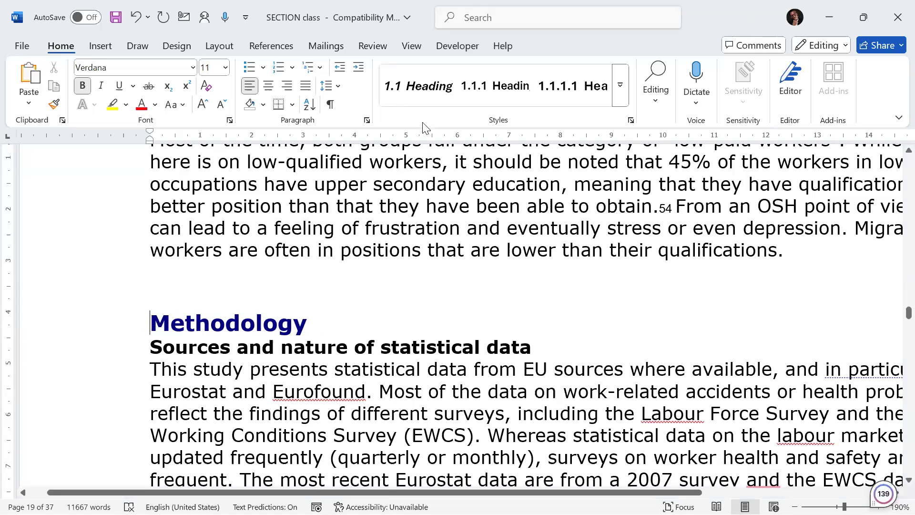
{"action": "left_click", "coordinate": [418, 90]}
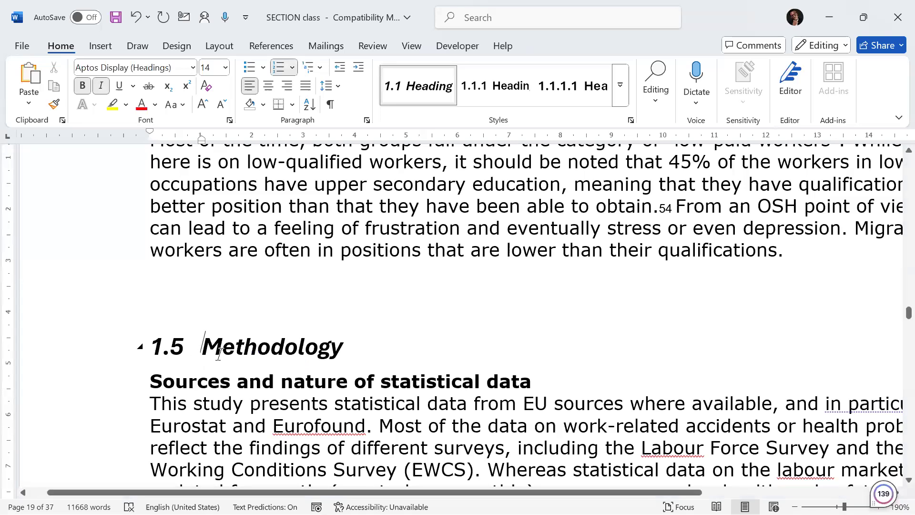
Step: Apply the Heading 3 style to the Sources and nature of statistical data subheading under Methodology
{"action": "scroll", "coordinate": [213, 351], "scroll_direction": "down", "scroll_amount": 3}
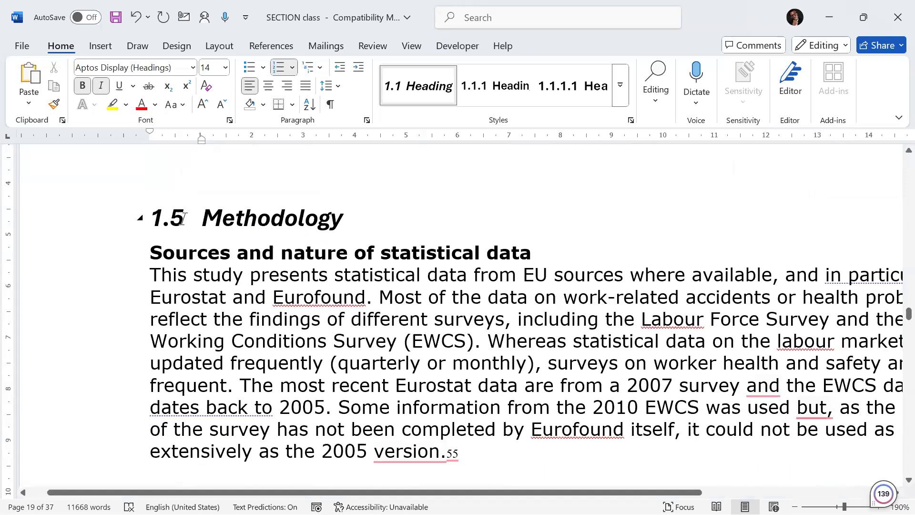
{"action": "left_click", "coordinate": [151, 258]}
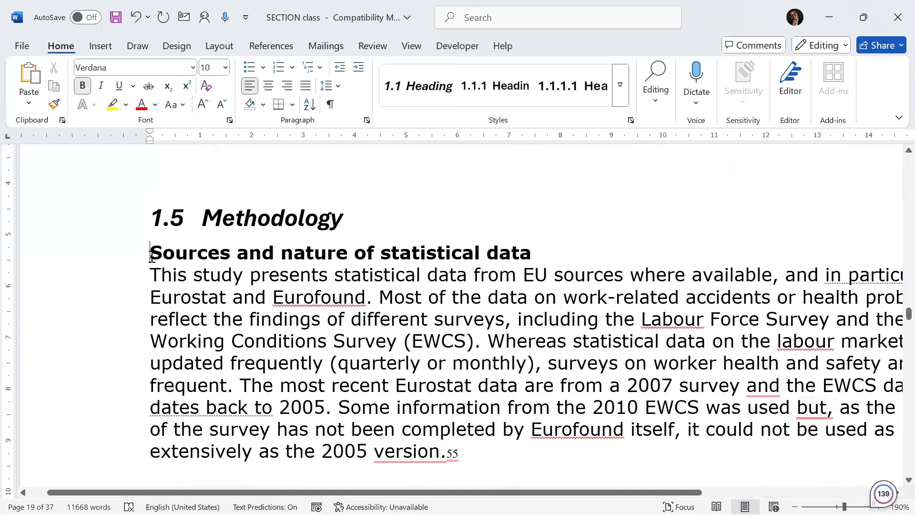
{"action": "scroll", "coordinate": [152, 257], "scroll_direction": "up", "scroll_amount": 2, "text": "ctrl"}
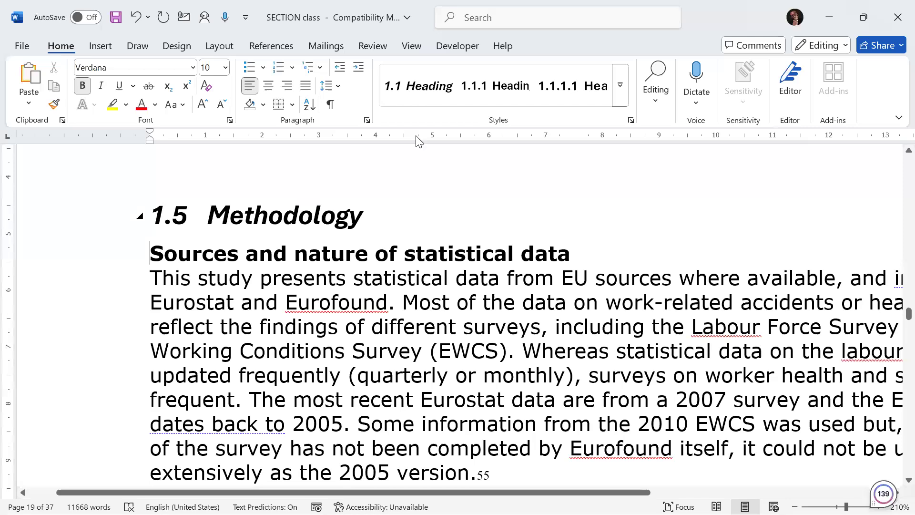
{"action": "left_click", "coordinate": [486, 86]}
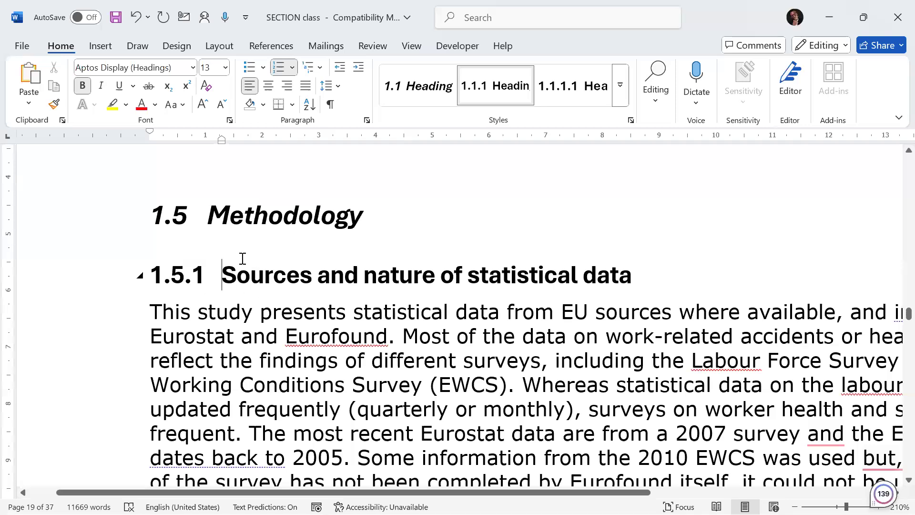
Step: Apply the Heading 3 style to the Risk factors subheading under Methodology
{"action": "scroll", "coordinate": [213, 247], "scroll_direction": "down", "scroll_amount": 15}
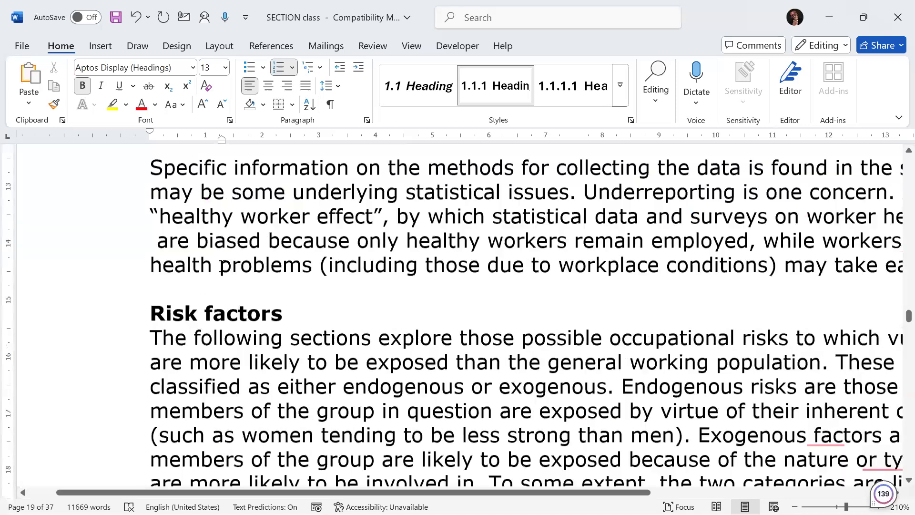
{"action": "scroll", "coordinate": [224, 267], "scroll_direction": "up", "scroll_amount": 4}
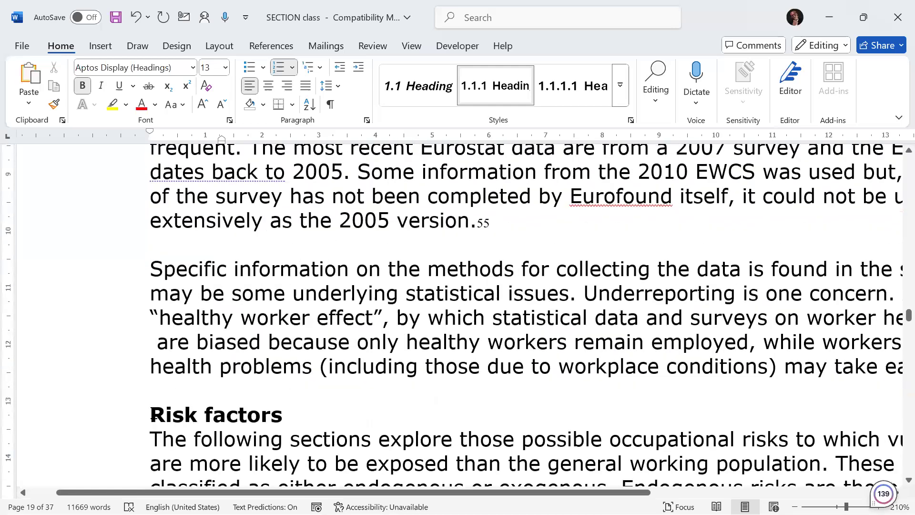
{"action": "left_click", "coordinate": [164, 384]}
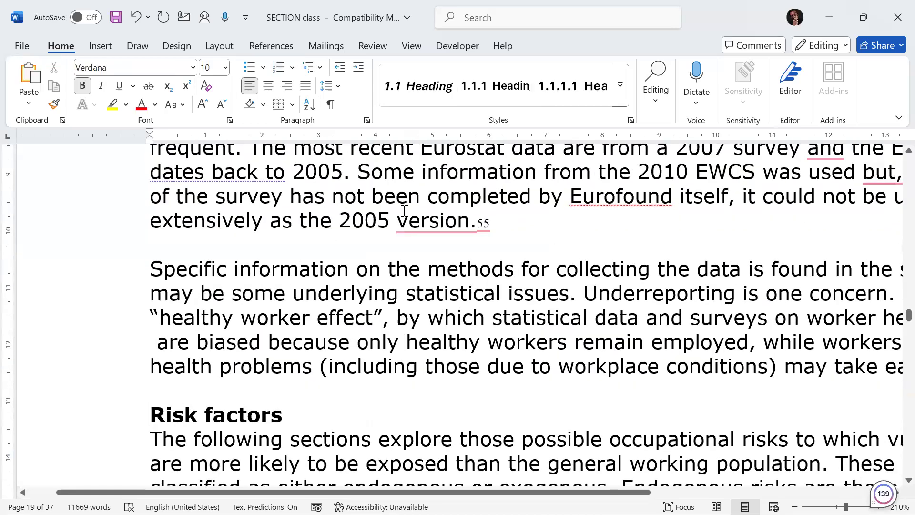
{"action": "left_click", "coordinate": [480, 90]}
{"action": "scroll", "coordinate": [314, 392], "scroll_direction": "down", "scroll_amount": 4}
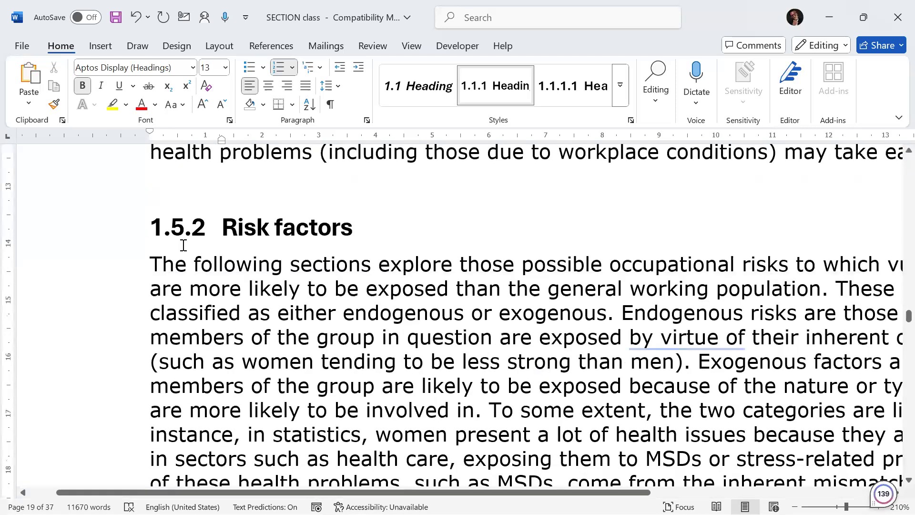
{"action": "scroll", "coordinate": [274, 264], "scroll_direction": "down", "scroll_amount": 15}
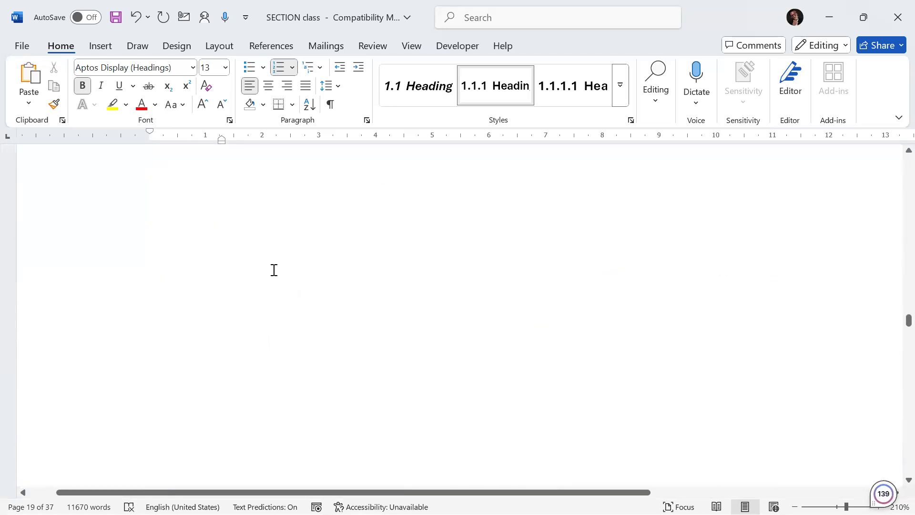
{"action": "scroll", "coordinate": [274, 270], "scroll_direction": "up", "scroll_amount": 8}
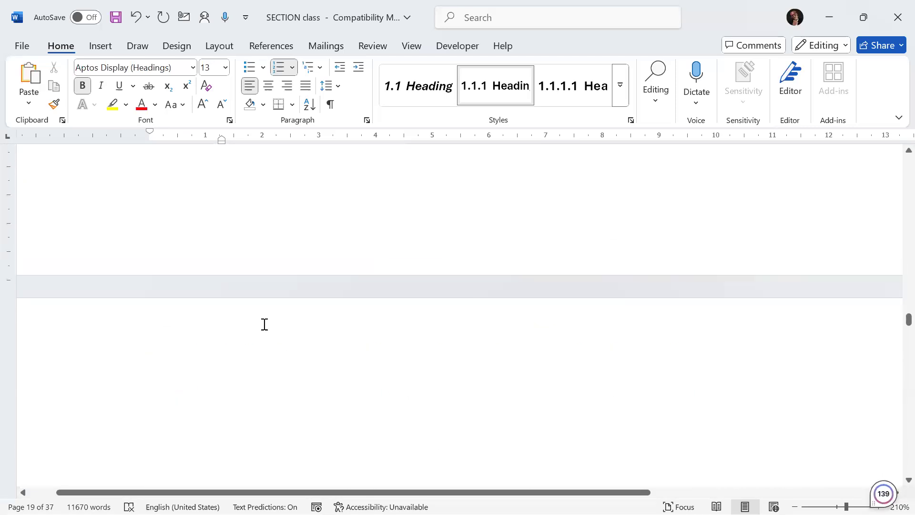
Step: Delete the empty lines above the CHAPTER TWO title at the top of its page
{"action": "left_click", "coordinate": [264, 325]}
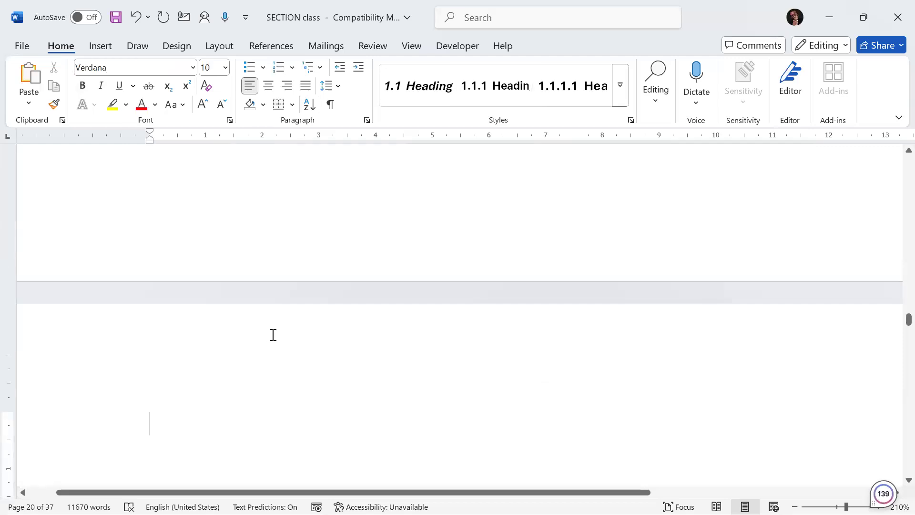
{"action": "scroll", "coordinate": [292, 363], "scroll_direction": "down", "scroll_amount": 3}
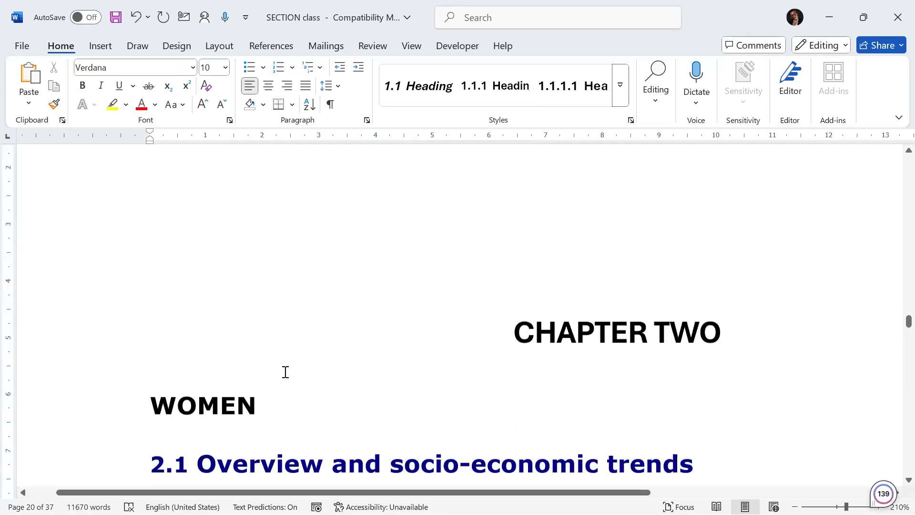
{"action": "left_click", "coordinate": [166, 385]}
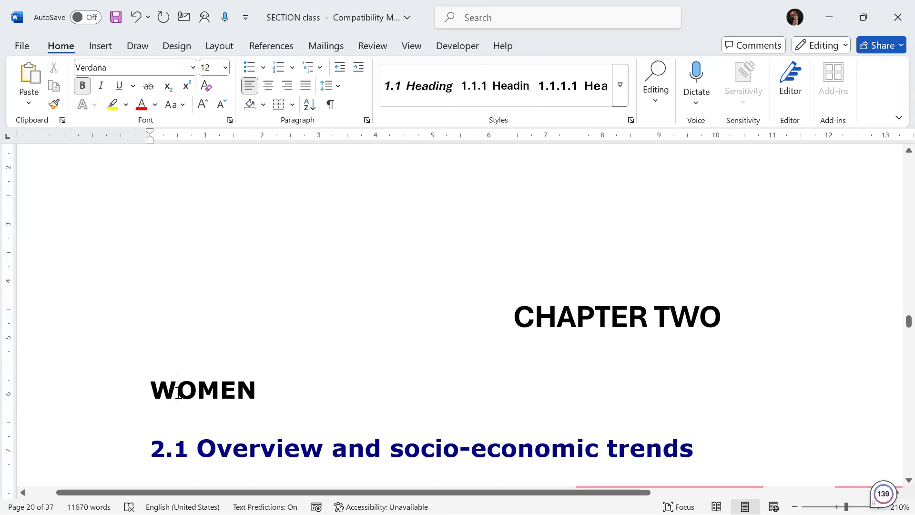
{"action": "scroll", "coordinate": [201, 325], "scroll_direction": "up", "scroll_amount": 6}
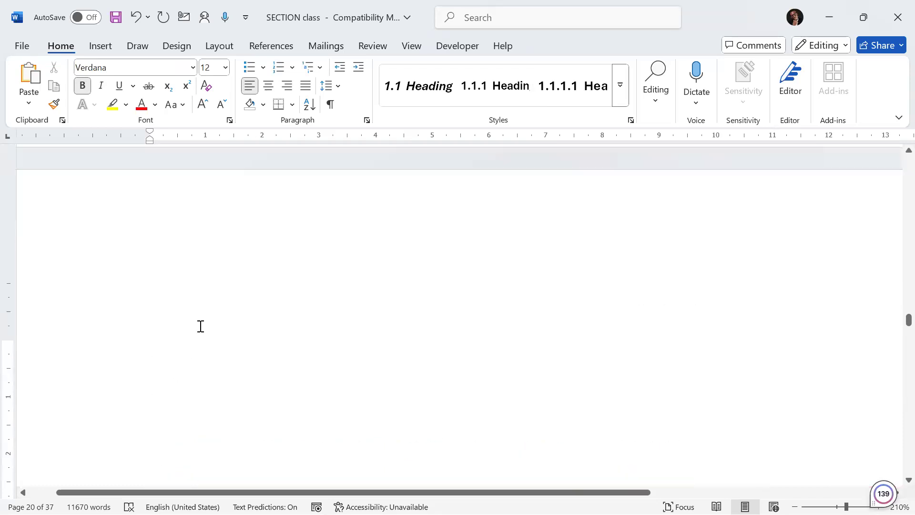
{"action": "left_click", "coordinate": [200, 325]}
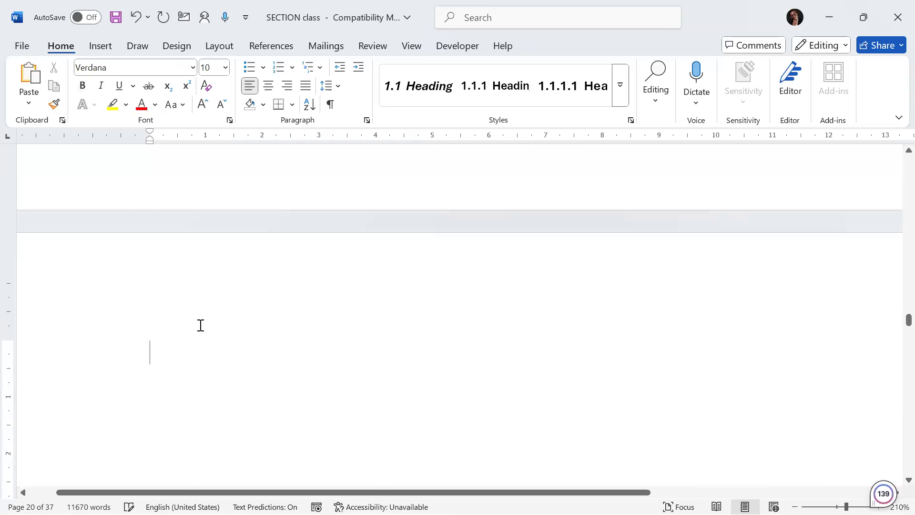
{"action": "key", "text": "Delete"}
{"action": "key", "text": "Delete"}
{"action": "key", "text": "Delete"}
{"action": "key", "text": "Delete"}
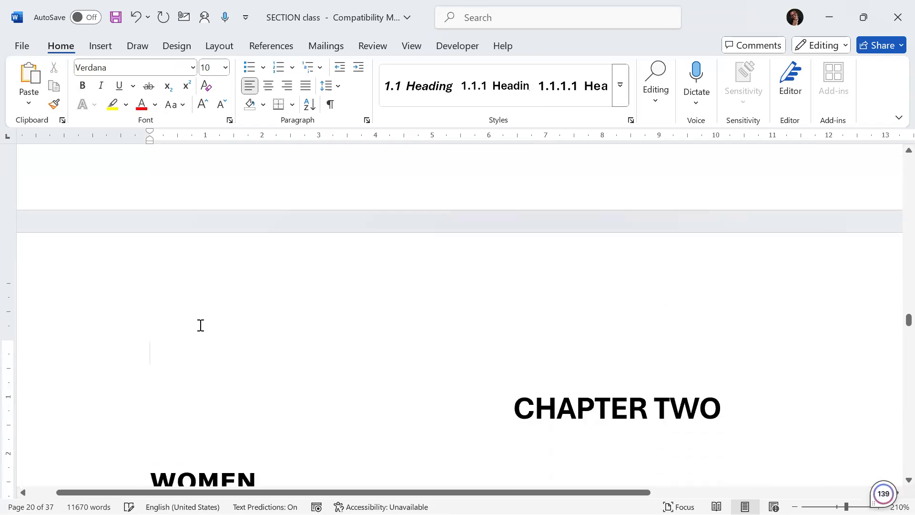
{"action": "key", "text": "Delete"}
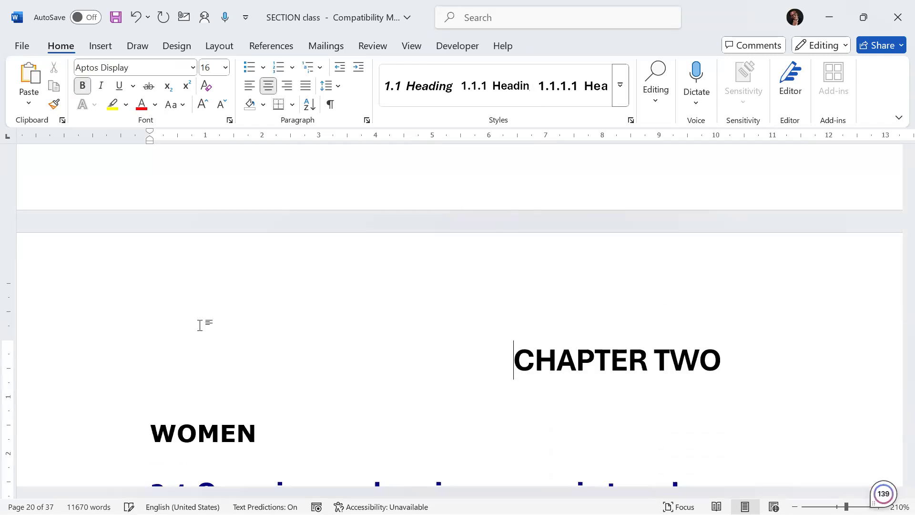
Step: Apply the numbered Heading 1 style to the WOMEN chapter heading
{"action": "scroll", "coordinate": [388, 317], "scroll_direction": "down", "scroll_amount": 4}
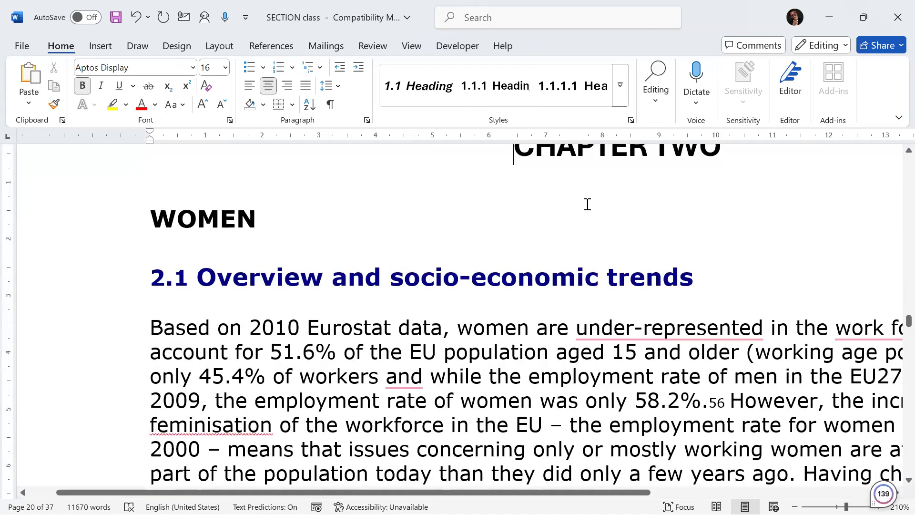
{"action": "scroll", "coordinate": [588, 204], "scroll_direction": "up", "scroll_amount": 3}
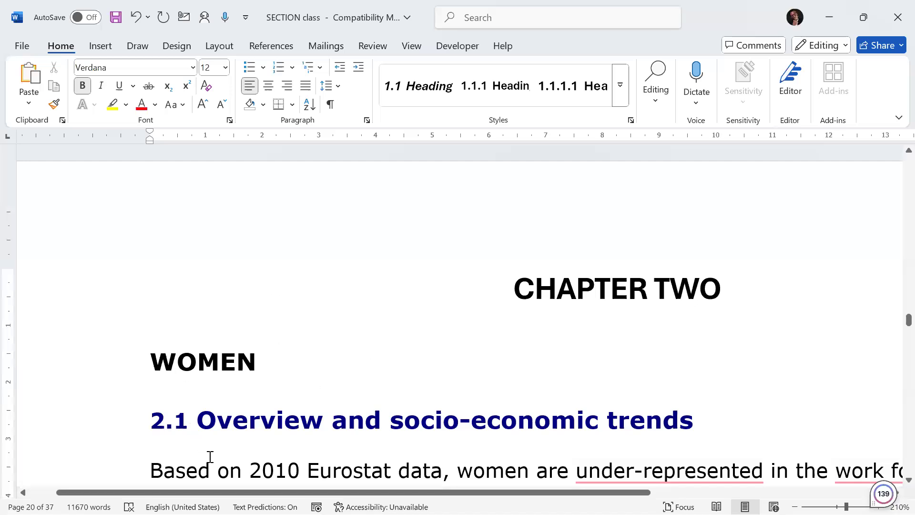
{"action": "left_click", "coordinate": [620, 88]}
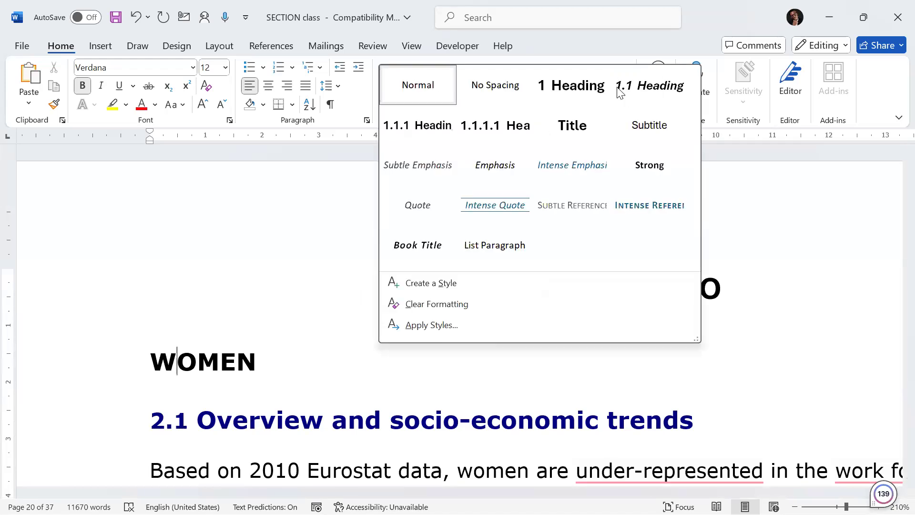
{"action": "left_click", "coordinate": [570, 96]}
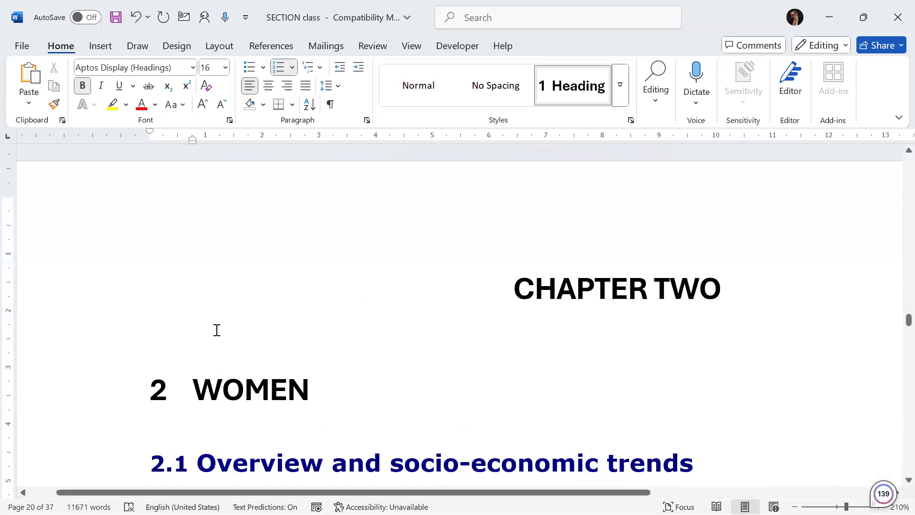
Step: Delete the typed 2.1 number from the Overview and socio-economic trends heading and apply the Heading 2 style to it
{"action": "scroll", "coordinate": [216, 329], "scroll_direction": "down", "scroll_amount": 3}
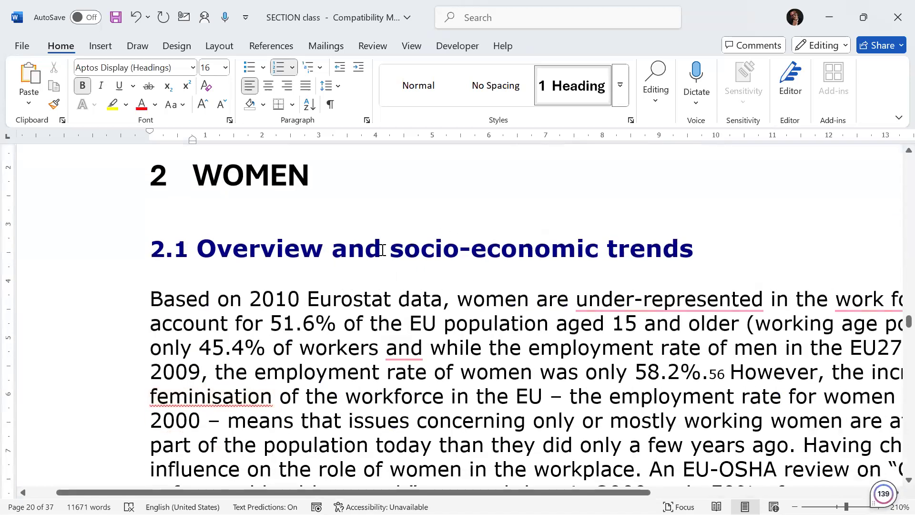
{"action": "left_click", "coordinate": [198, 248]}
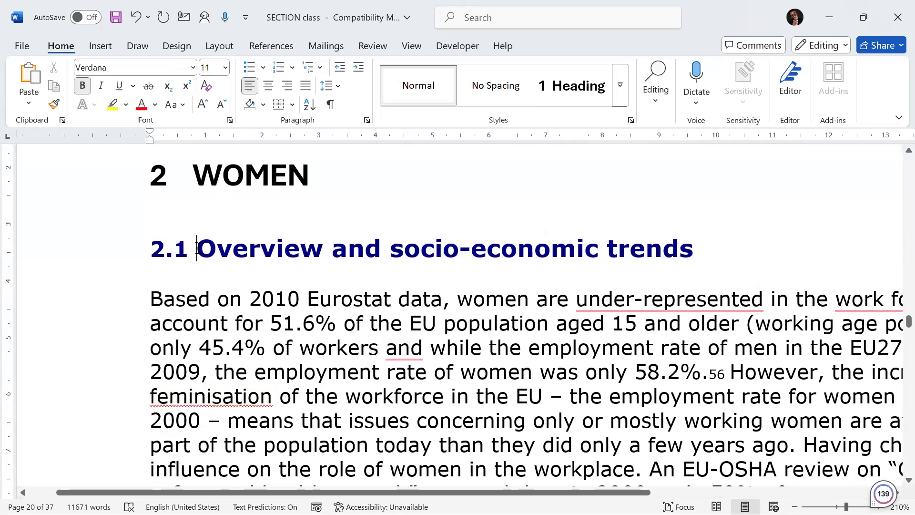
{"action": "key", "text": "BackSpace"}
{"action": "key", "text": "BackSpace"}
{"action": "key", "text": "BackSpace"}
{"action": "key", "text": "BackSpace"}
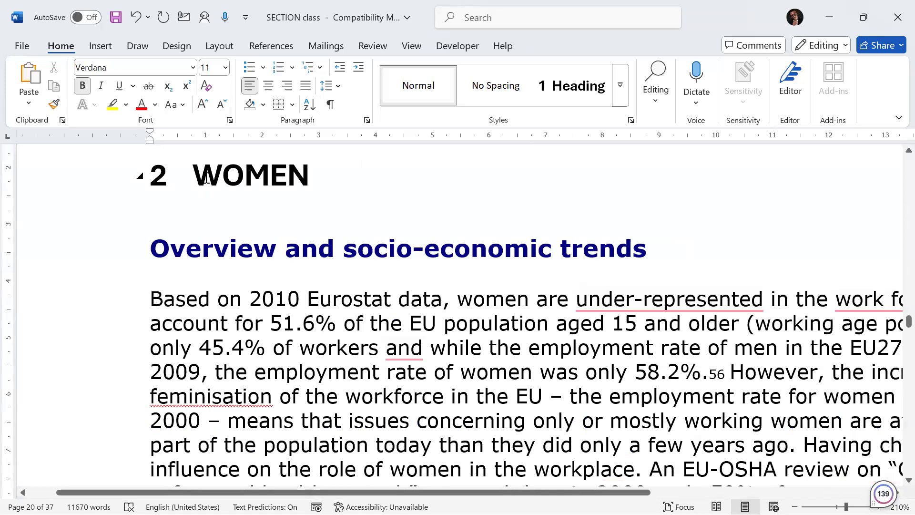
{"action": "left_click", "coordinate": [152, 245]}
{"action": "left_click", "coordinate": [620, 86]}
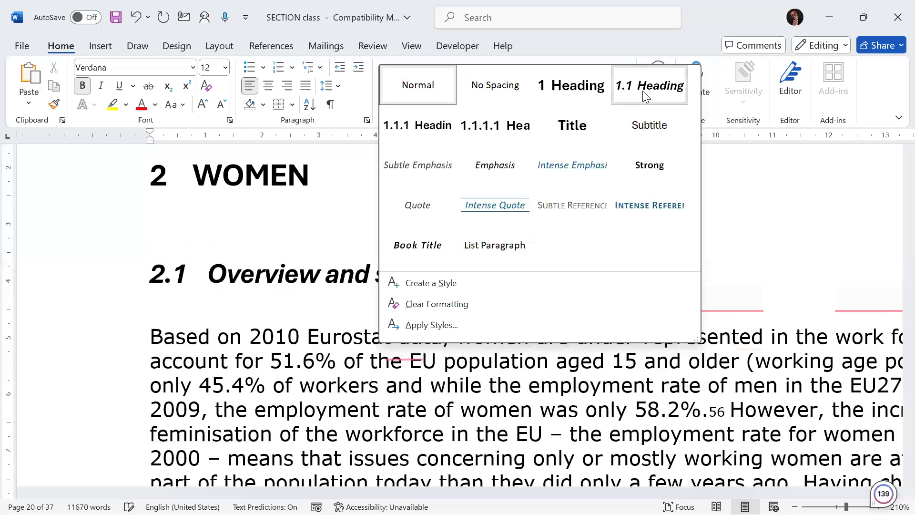
{"action": "left_click", "coordinate": [642, 90]}
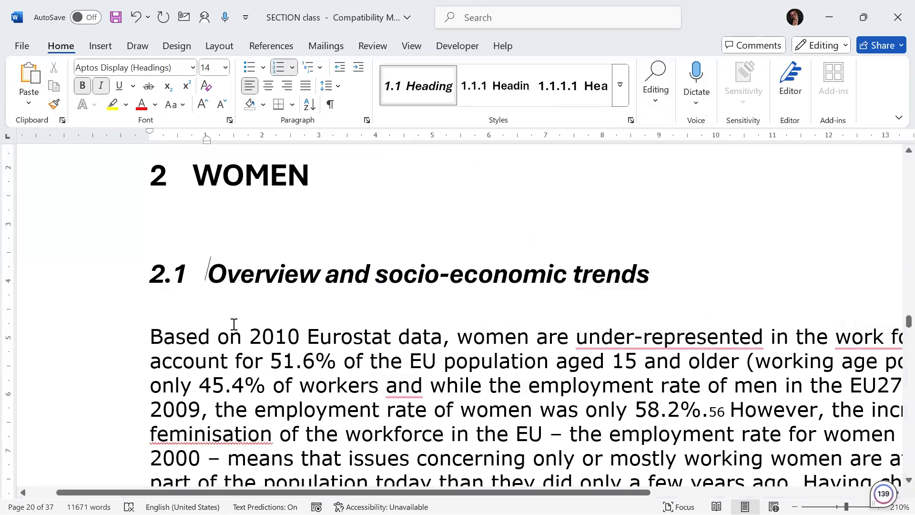
Step: Add an empty paragraph below the TABLE OF CONTENTS title on page 3
{"action": "scroll", "coordinate": [217, 317], "scroll_direction": "up", "scroll_amount": 5}
{"action": "scroll", "coordinate": [225, 320], "scroll_direction": "up", "scroll_amount": 5}
{"action": "scroll", "coordinate": [224, 327], "scroll_direction": "down", "scroll_amount": 7, "text": "ctrl"}
{"action": "scroll", "coordinate": [227, 327], "scroll_direction": "down", "scroll_amount": 2, "text": "ctrl"}
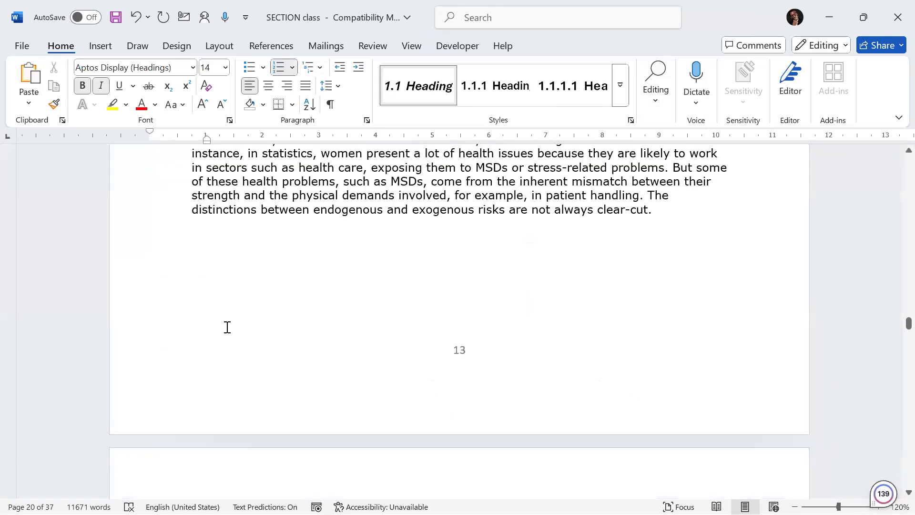
{"action": "scroll", "coordinate": [230, 331], "scroll_direction": "up", "scroll_amount": 5}
{"action": "scroll", "coordinate": [233, 334], "scroll_direction": "up", "scroll_amount": 20}
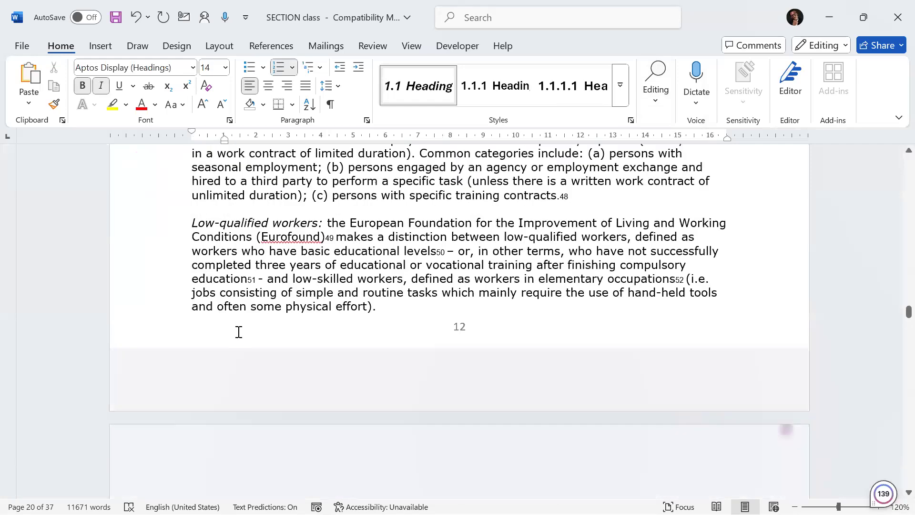
{"action": "scroll", "coordinate": [239, 332], "scroll_direction": "up", "scroll_amount": 20}
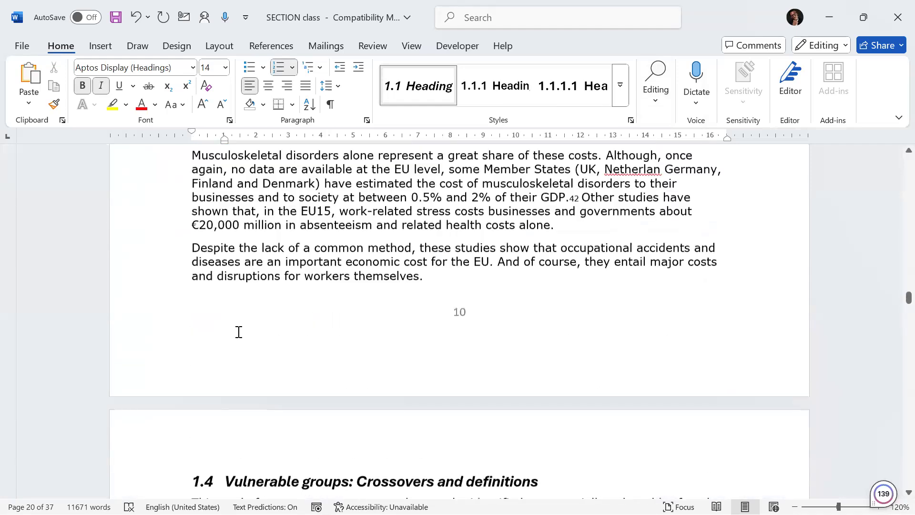
{"action": "scroll", "coordinate": [237, 329], "scroll_direction": "up", "scroll_amount": 20}
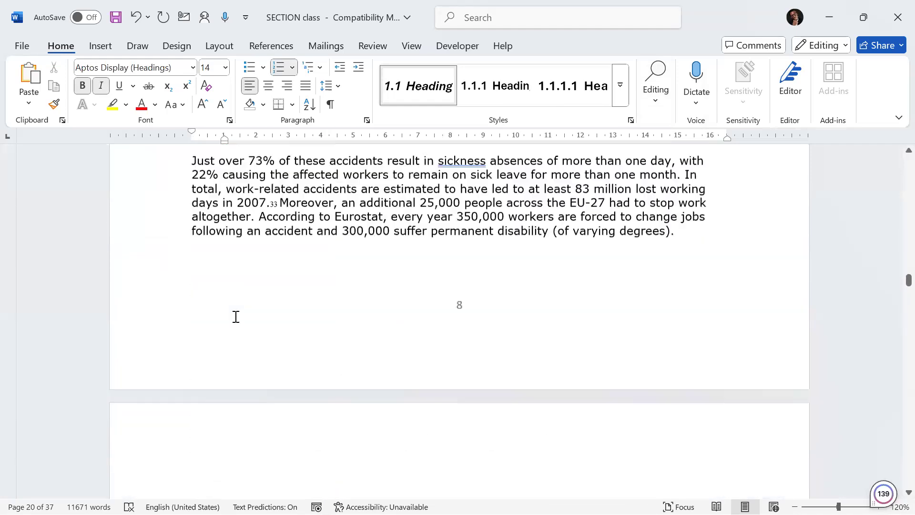
{"action": "scroll", "coordinate": [235, 316], "scroll_direction": "up", "scroll_amount": 20}
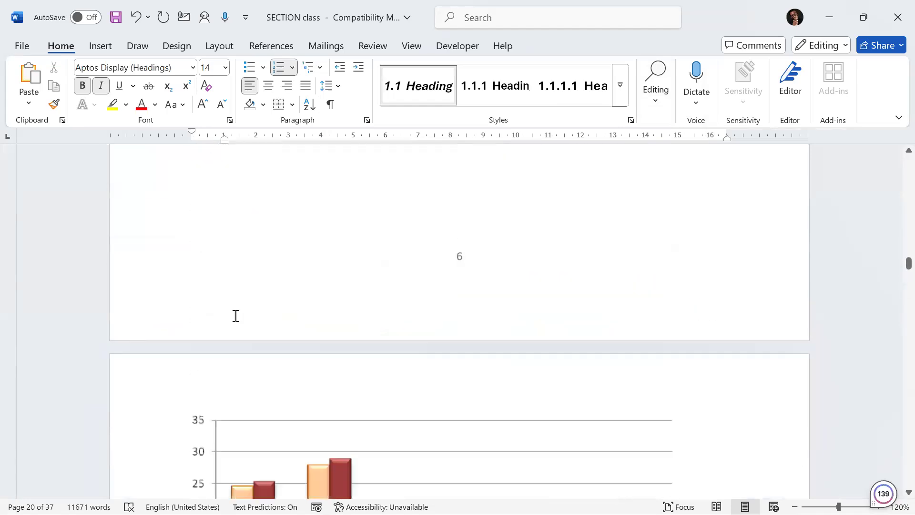
{"action": "scroll", "coordinate": [244, 304], "scroll_direction": "up", "scroll_amount": 20}
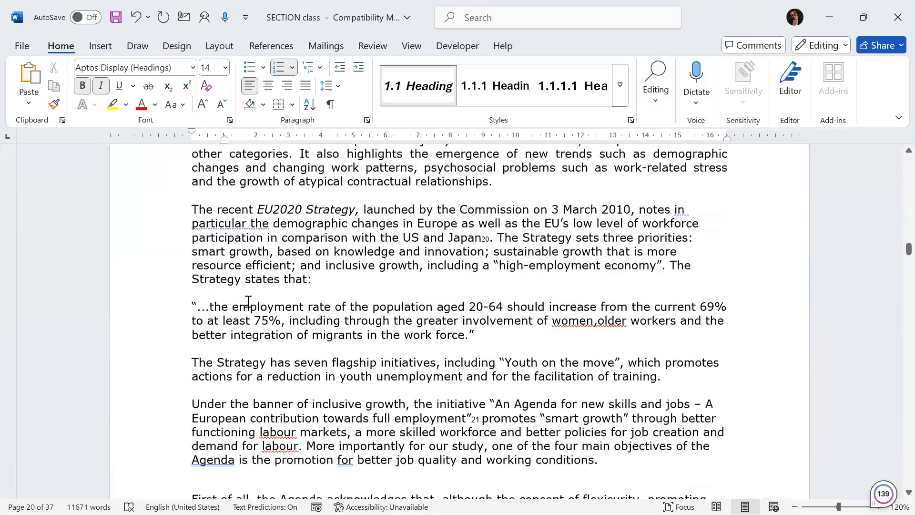
{"action": "scroll", "coordinate": [248, 302], "scroll_direction": "up", "scroll_amount": 20}
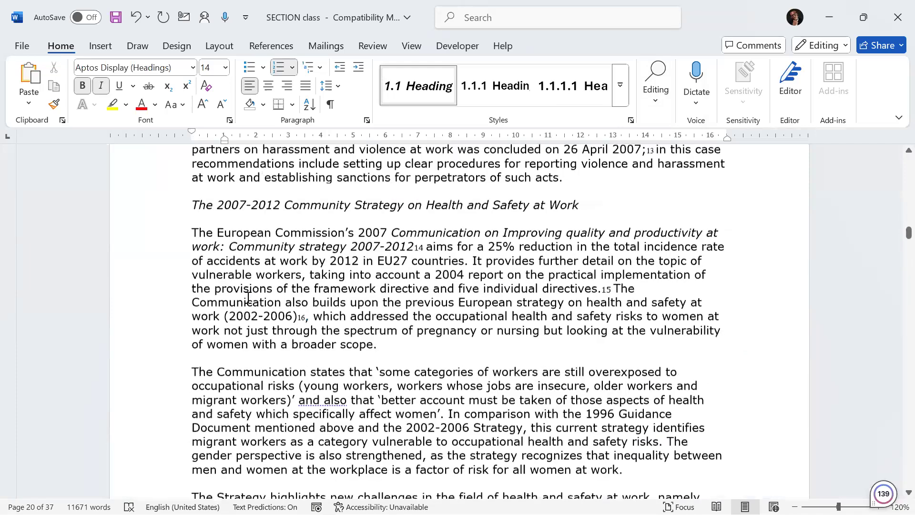
{"action": "scroll", "coordinate": [826, 242], "scroll_direction": "up", "scroll_amount": 2}
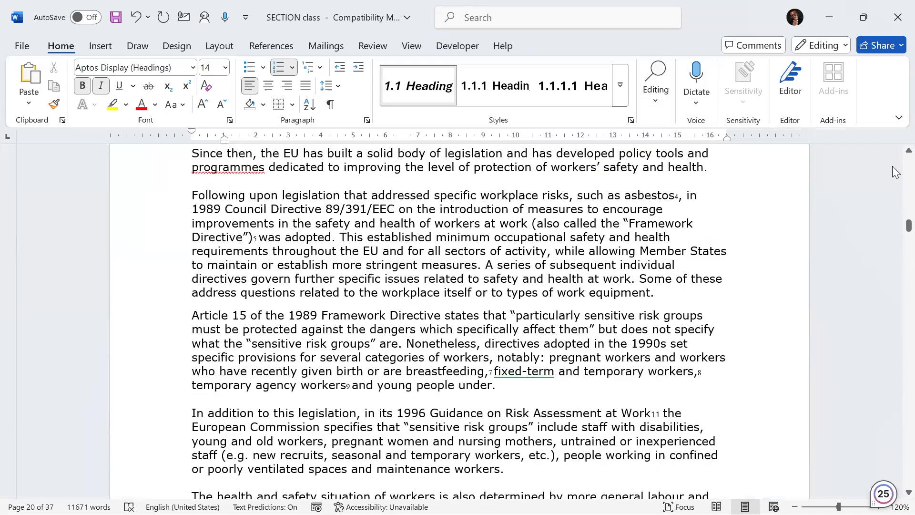
{"action": "scroll", "coordinate": [892, 166], "scroll_direction": "up", "scroll_amount": 15}
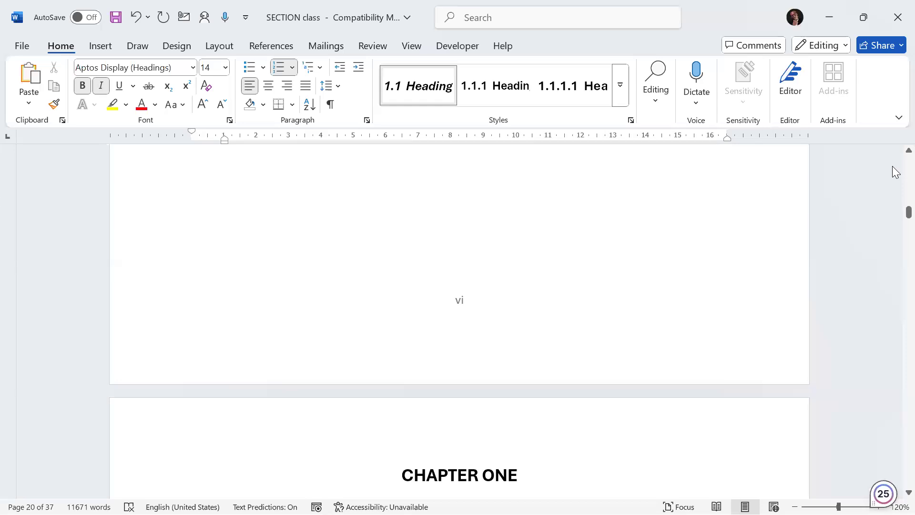
{"action": "scroll", "coordinate": [892, 165], "scroll_direction": "up", "scroll_amount": 5}
{"action": "scroll", "coordinate": [892, 165], "scroll_direction": "up", "scroll_amount": 5}
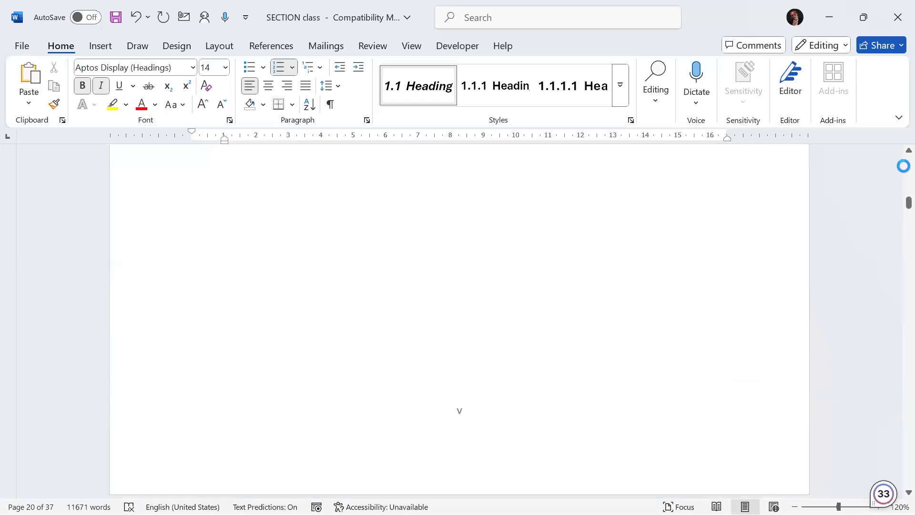
{"action": "scroll", "coordinate": [893, 174], "scroll_direction": "up", "scroll_amount": 10}
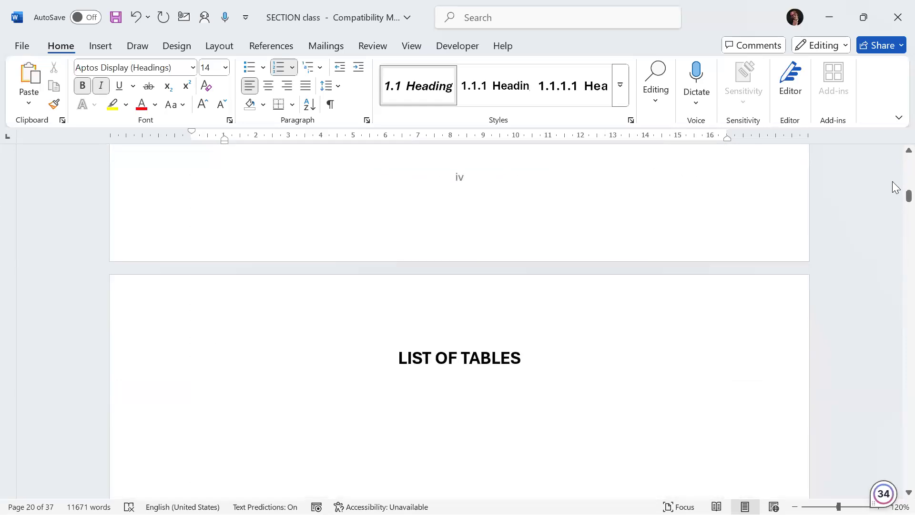
{"action": "scroll", "coordinate": [892, 163], "scroll_direction": "up", "scroll_amount": 15}
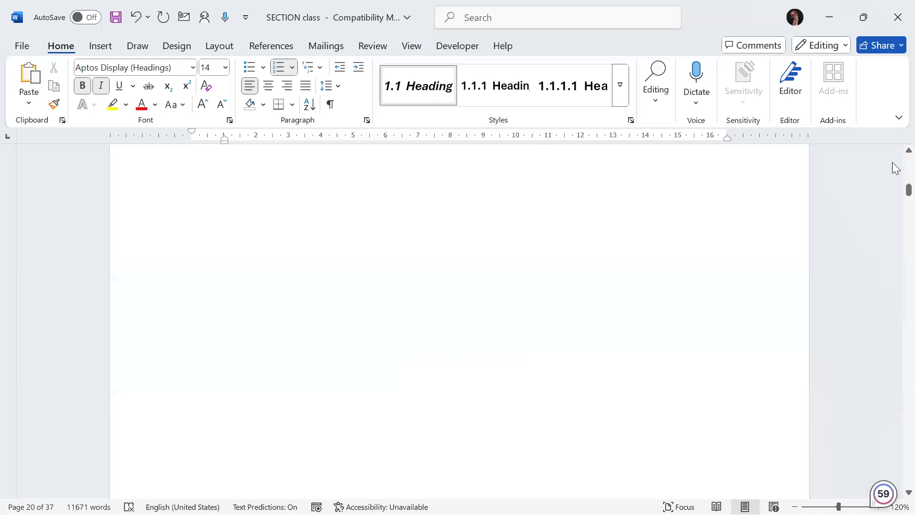
{"action": "scroll", "coordinate": [892, 163], "scroll_direction": "up", "scroll_amount": 10}
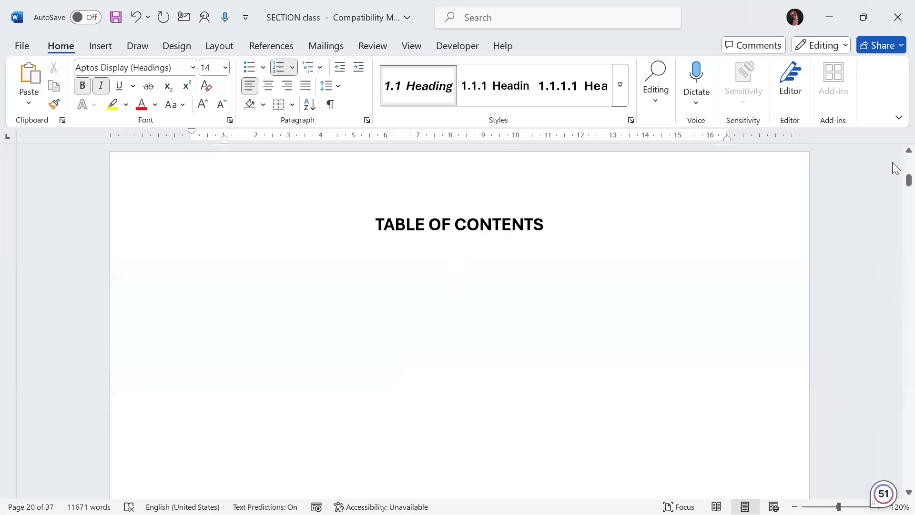
{"action": "left_click", "coordinate": [363, 270]}
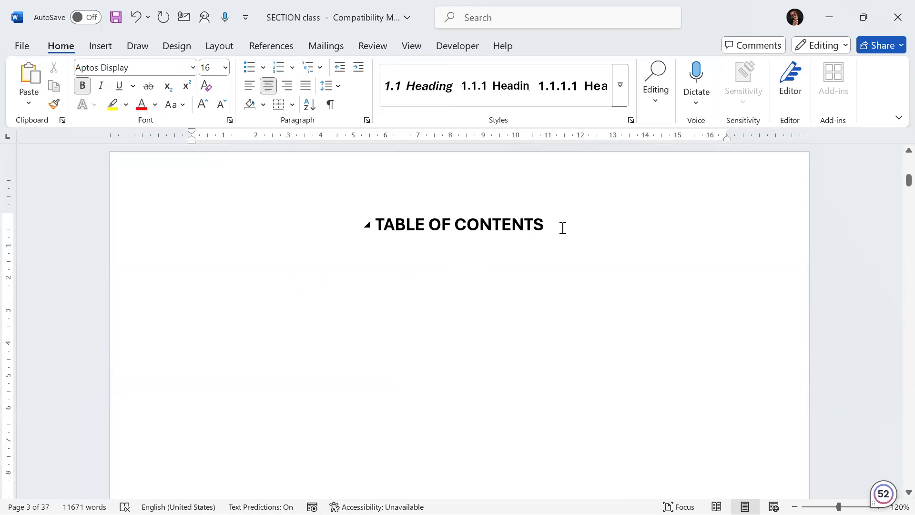
{"action": "key", "text": "Return"}
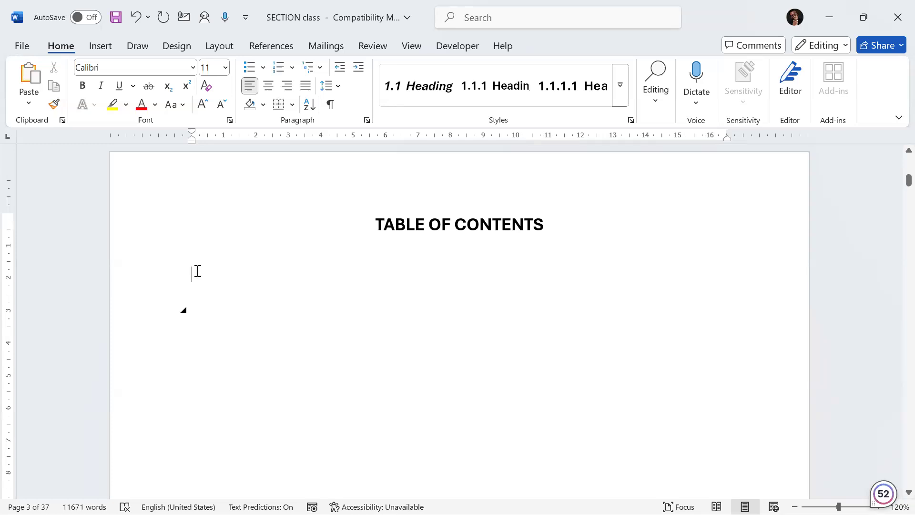
Step: Open the custom table of contents settings for the empty paragraph below the TABLE OF CONTENTS title
{"action": "scroll", "coordinate": [207, 272], "scroll_direction": "up", "scroll_amount": 7}
{"action": "scroll", "coordinate": [207, 272], "scroll_direction": "up", "scroll_amount": 4}
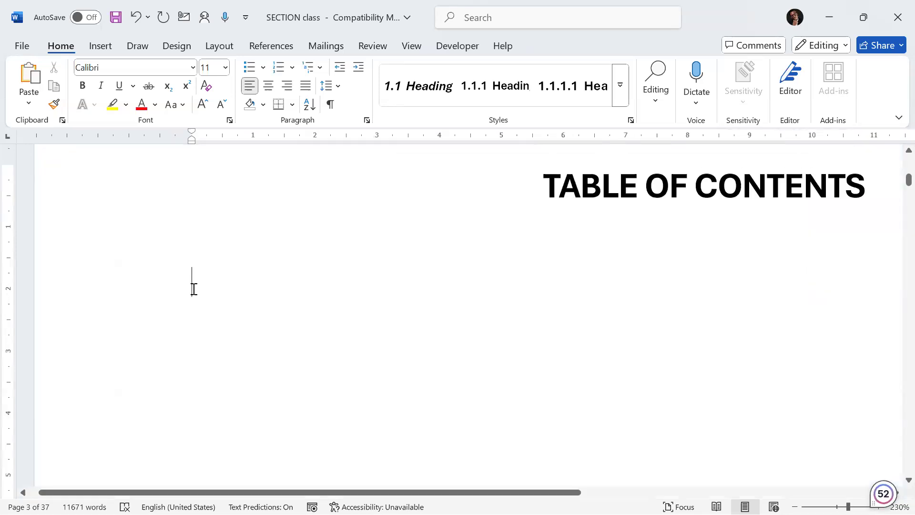
{"action": "scroll", "coordinate": [195, 286], "scroll_direction": "down", "scroll_amount": 4}
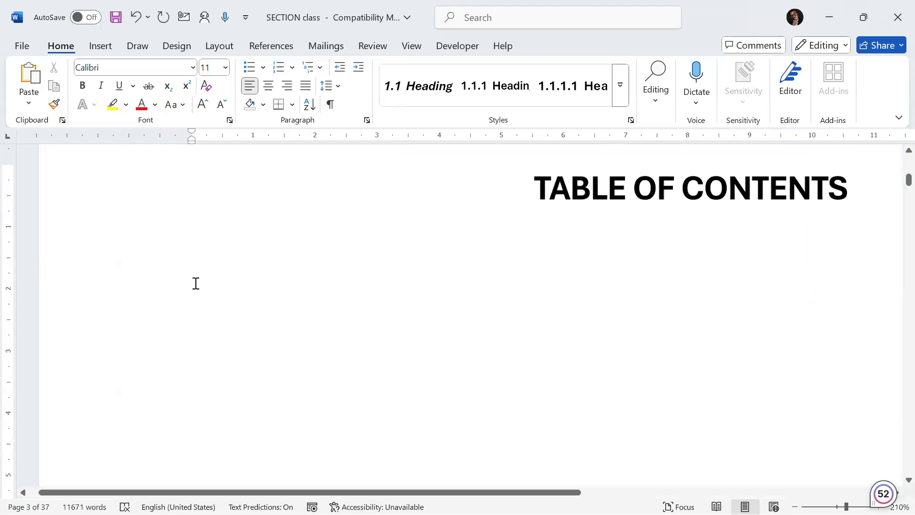
{"action": "scroll", "coordinate": [195, 283], "scroll_direction": "down", "scroll_amount": 5}
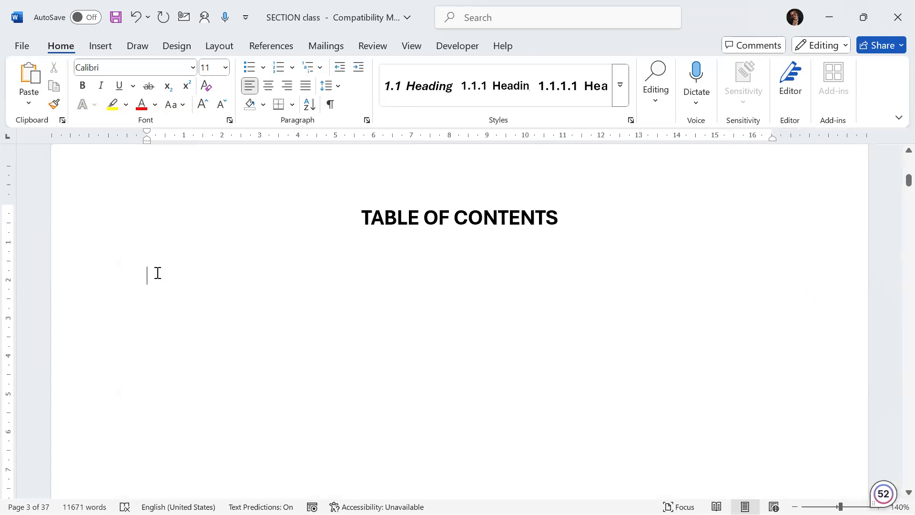
{"action": "left_click", "coordinate": [266, 45]}
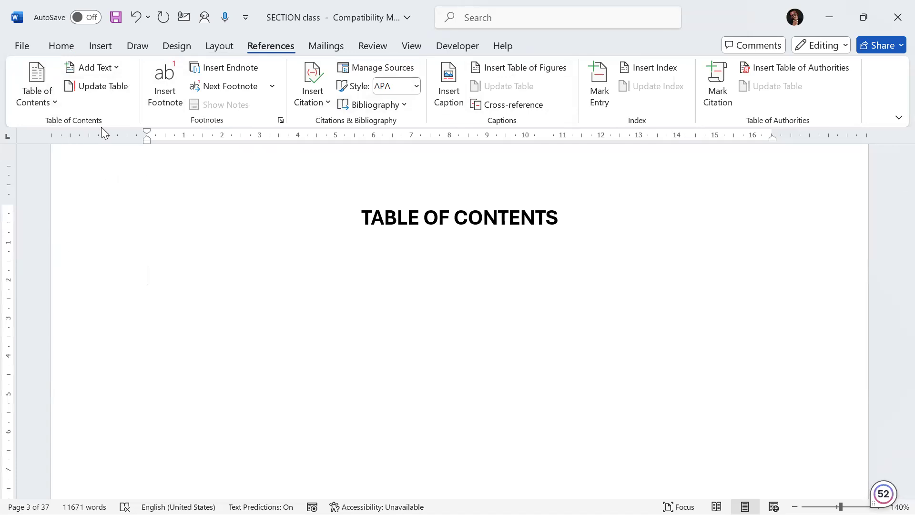
{"action": "left_click", "coordinate": [56, 102]}
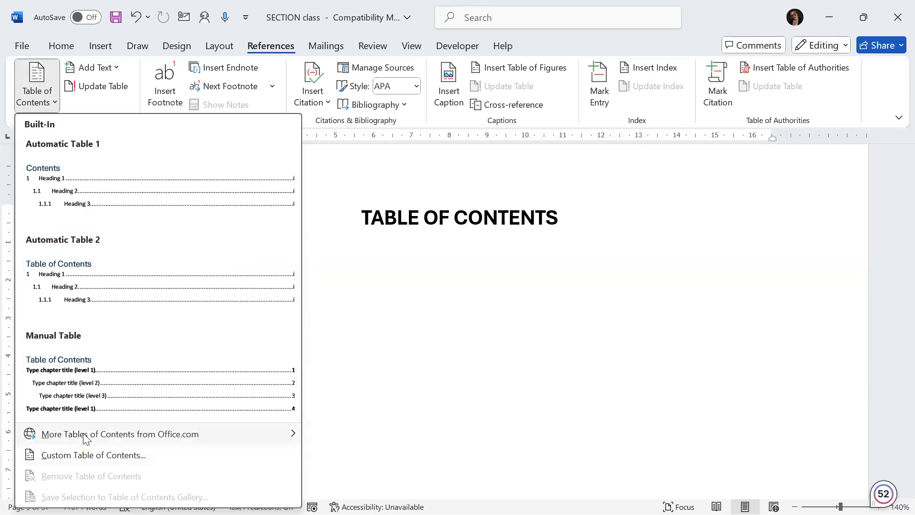
{"action": "left_click", "coordinate": [69, 456]}
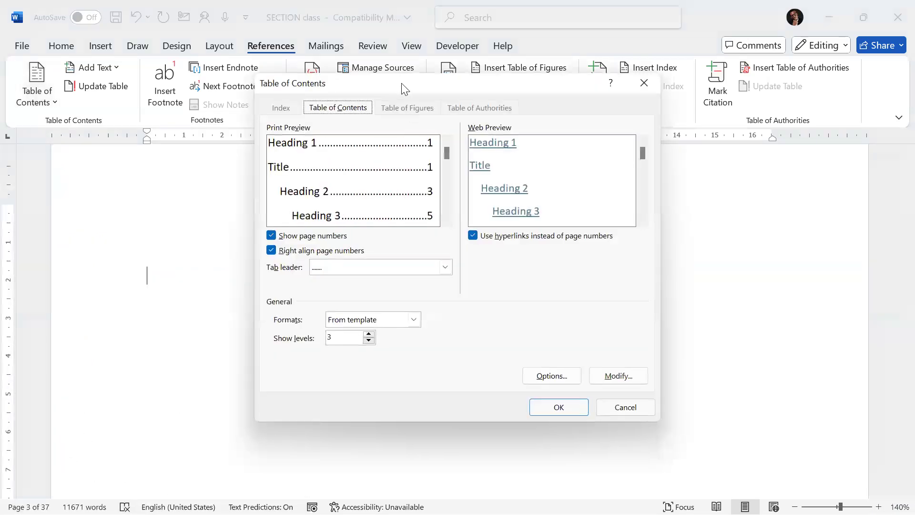
{"action": "left_click_drag", "start_coordinate": [404, 87], "coordinate": [265, 102]}
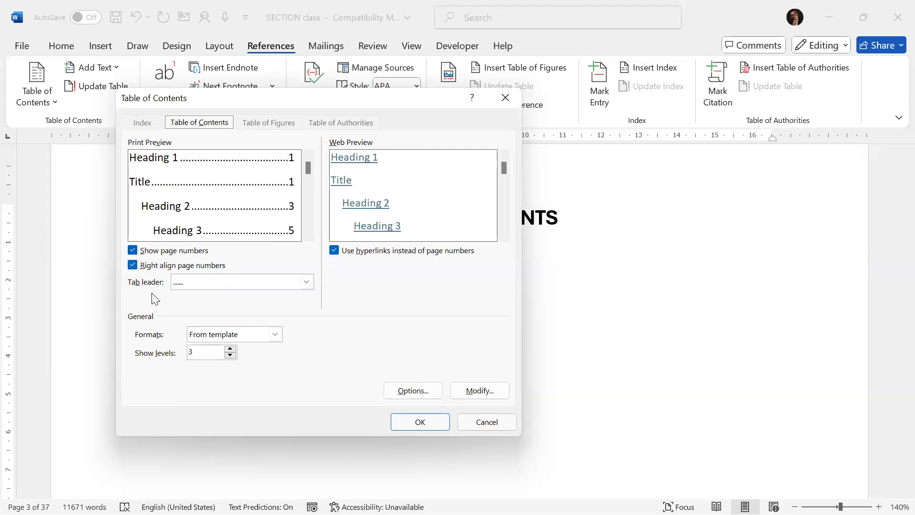
{"action": "left_click", "coordinate": [308, 282]}
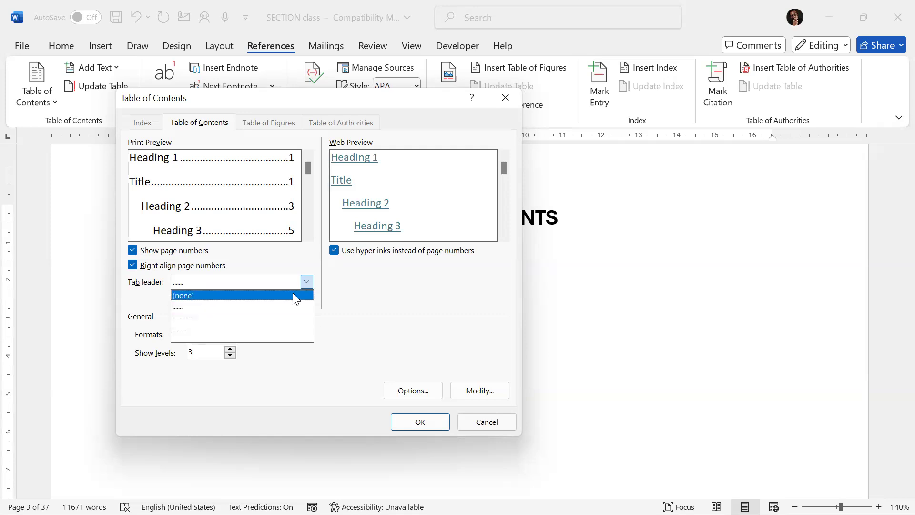
{"action": "left_click", "coordinate": [310, 280]}
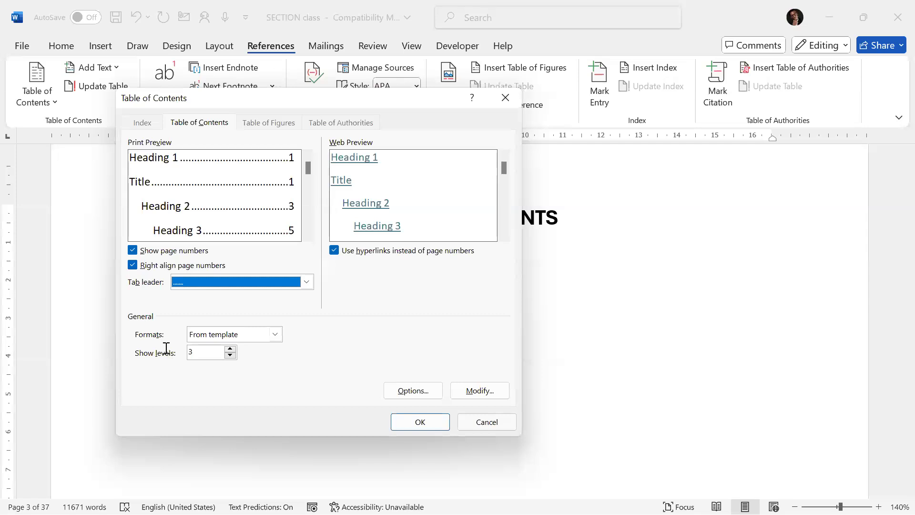
{"action": "left_click", "coordinate": [275, 334]}
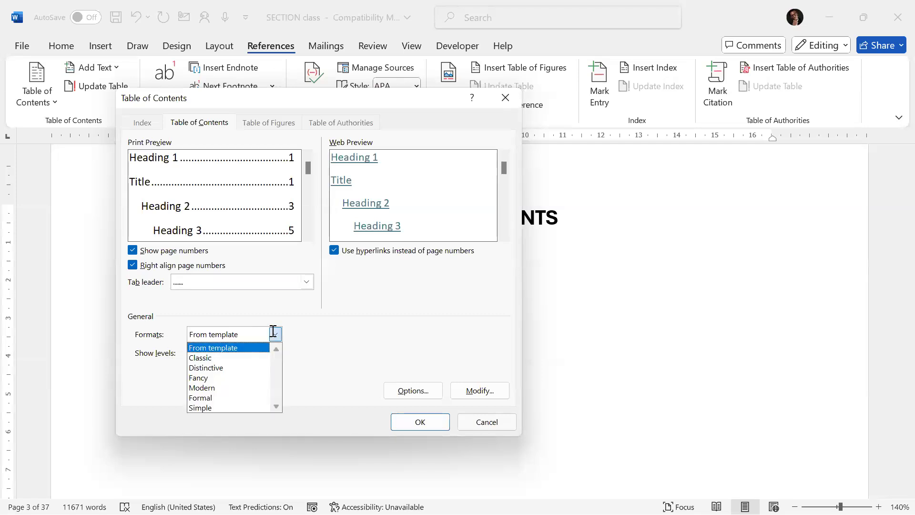
{"action": "left_click", "coordinate": [273, 333]}
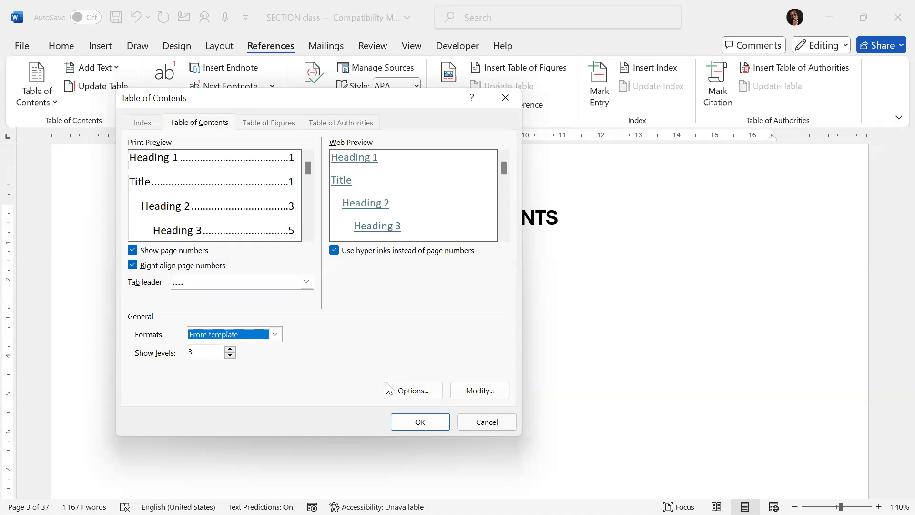
Step: Assign TOC level 1 to the Title style in the table of contents options and insert the custom table of contents
{"action": "left_click", "coordinate": [411, 391]}
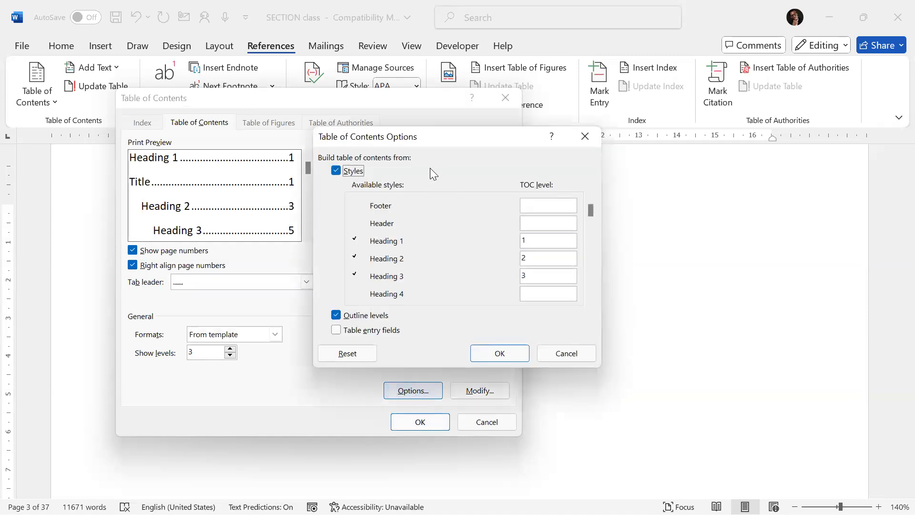
{"action": "left_click_drag", "start_coordinate": [437, 140], "coordinate": [283, 108]}
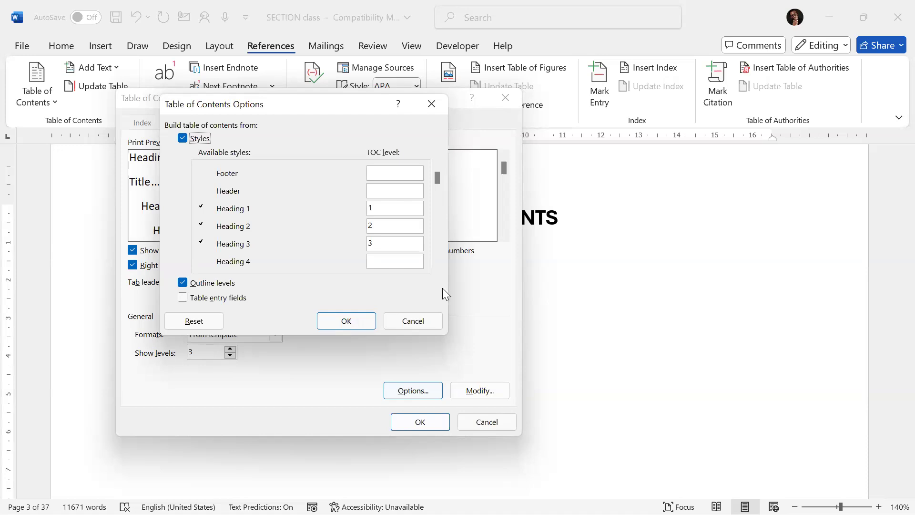
{"action": "left_click", "coordinate": [362, 222]}
{"action": "type", "text": "1"}
{"action": "key", "text": "Tab"}
{"action": "scroll", "coordinate": [440, 270], "scroll_direction": "down", "scroll_amount": 3}
{"action": "scroll", "coordinate": [440, 271], "scroll_direction": "down", "scroll_amount": 4}
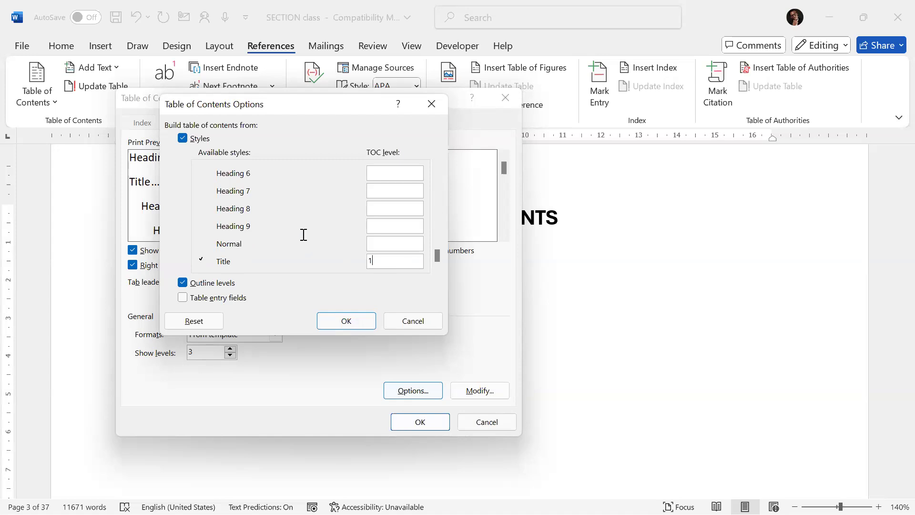
{"action": "left_click", "coordinate": [346, 319]}
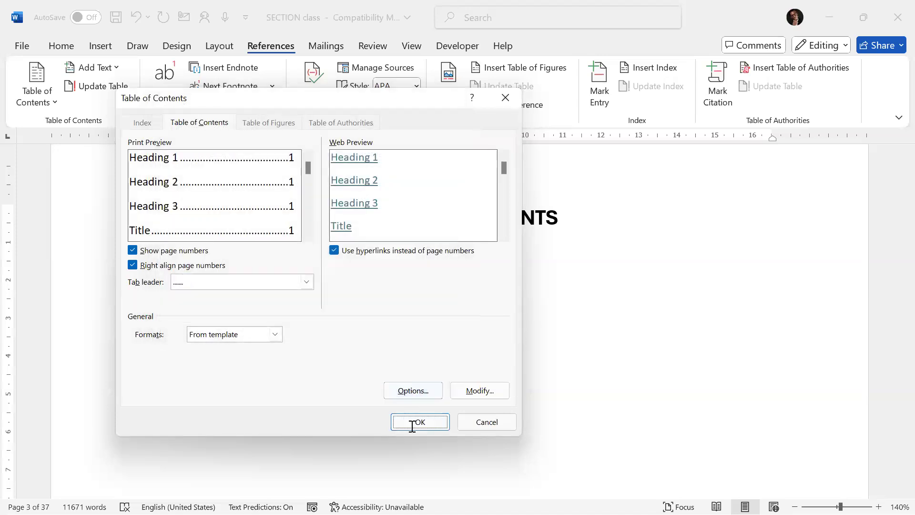
{"action": "left_click", "coordinate": [412, 423]}
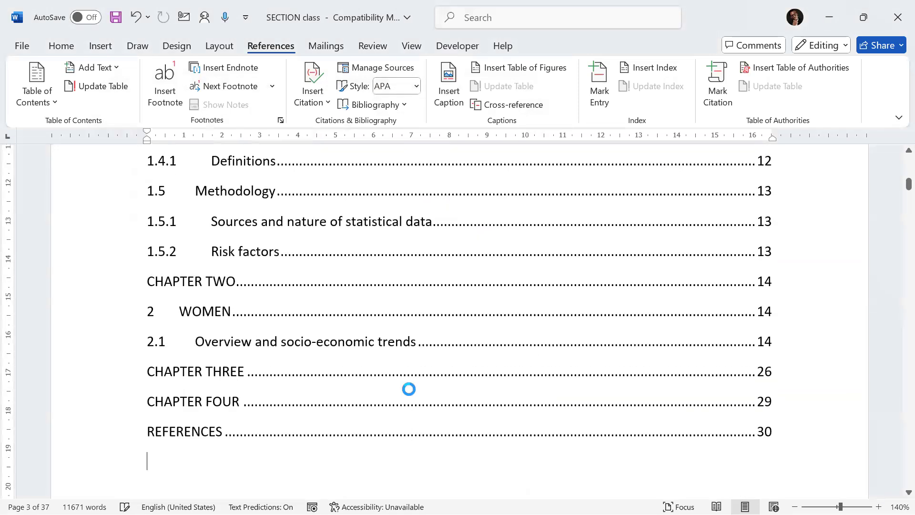
Step: Review the inserted table of contents entries and their page numbers from top to bottom
{"action": "scroll", "coordinate": [411, 389], "scroll_direction": "down", "scroll_amount": 3}
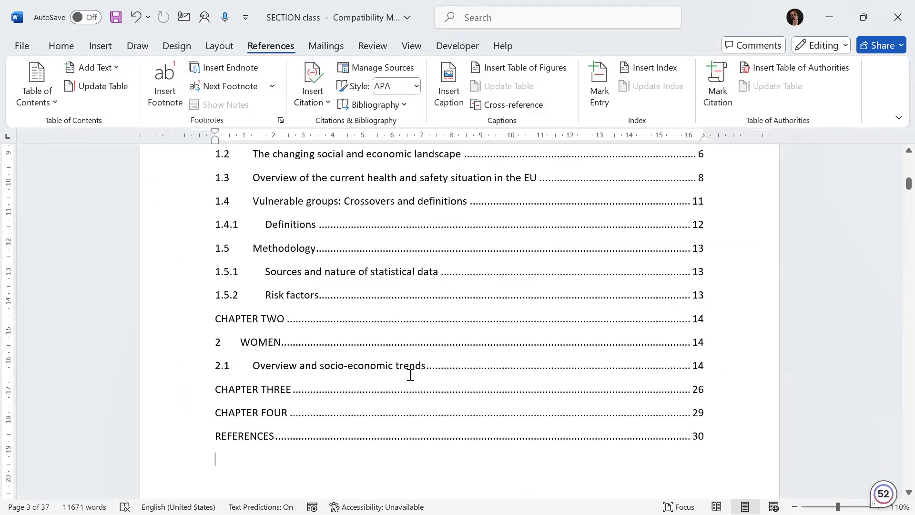
{"action": "scroll", "coordinate": [410, 374], "scroll_direction": "down", "scroll_amount": 3}
{"action": "scroll", "coordinate": [411, 371], "scroll_direction": "down", "scroll_amount": 1}
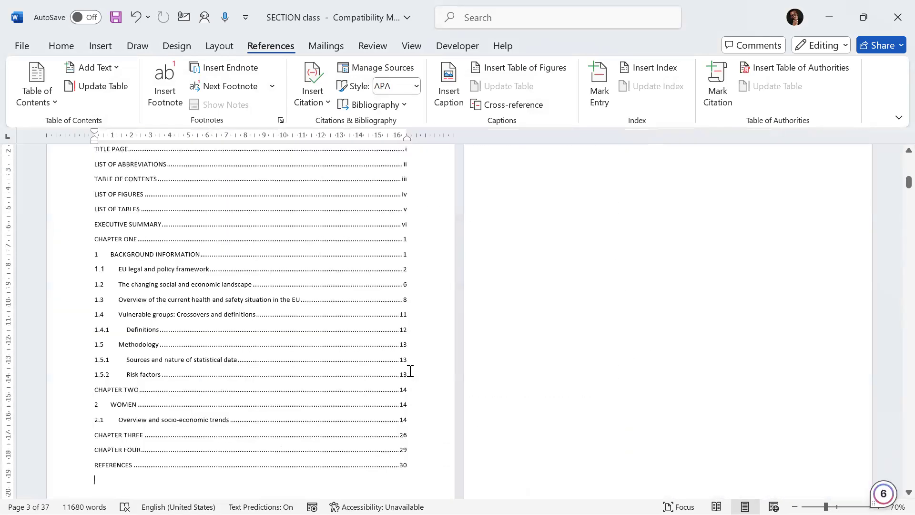
{"action": "scroll", "coordinate": [410, 372], "scroll_direction": "up", "scroll_amount": 2}
{"action": "scroll", "coordinate": [403, 352], "scroll_direction": "up", "scroll_amount": 4}
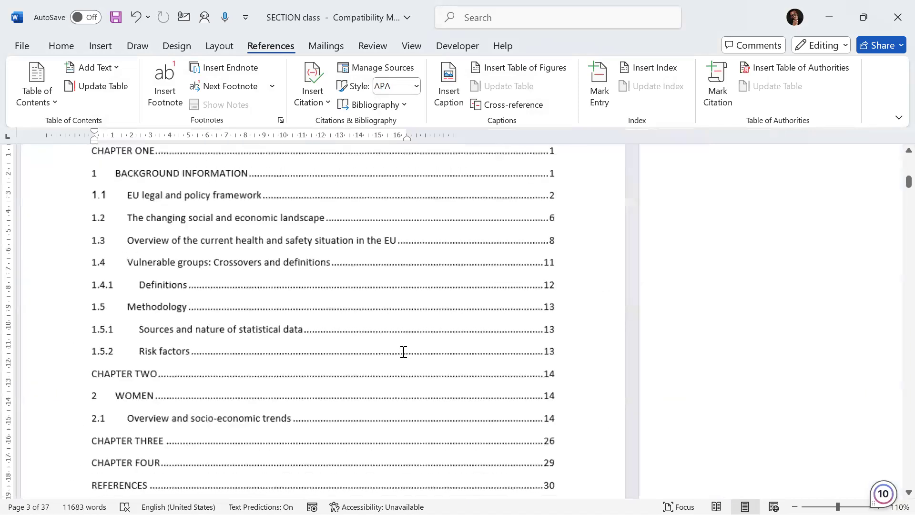
{"action": "scroll", "coordinate": [245, 180], "scroll_direction": "up", "scroll_amount": 4}
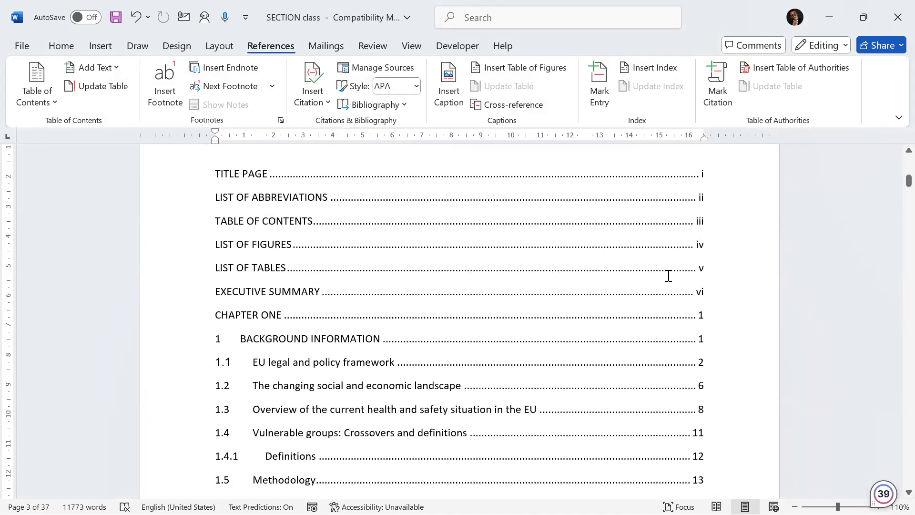
{"action": "scroll", "coordinate": [607, 288], "scroll_direction": "up", "scroll_amount": 2}
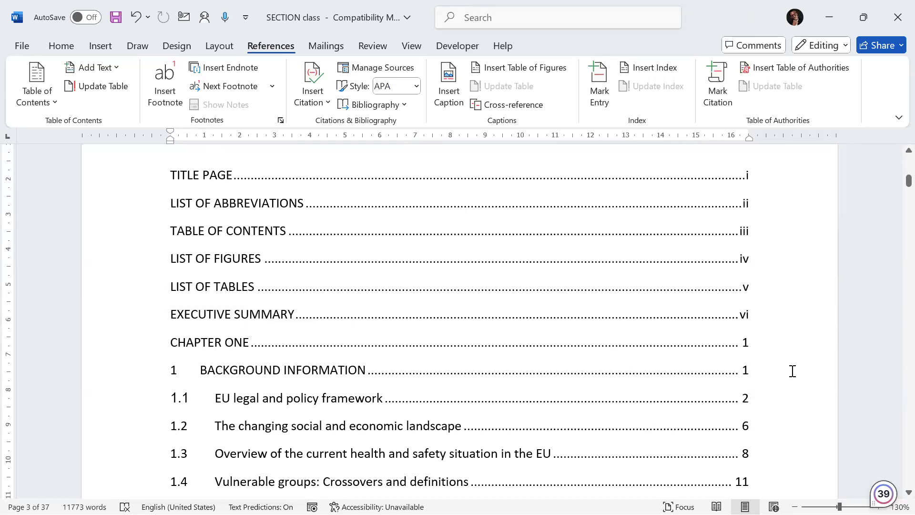
{"action": "scroll", "coordinate": [771, 358], "scroll_direction": "down", "scroll_amount": 3}
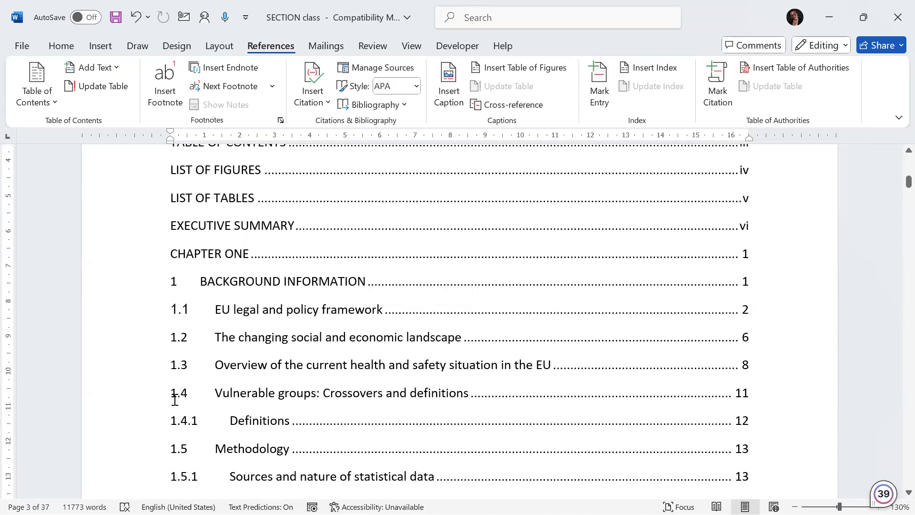
{"action": "scroll", "coordinate": [178, 451], "scroll_direction": "down", "scroll_amount": 1}
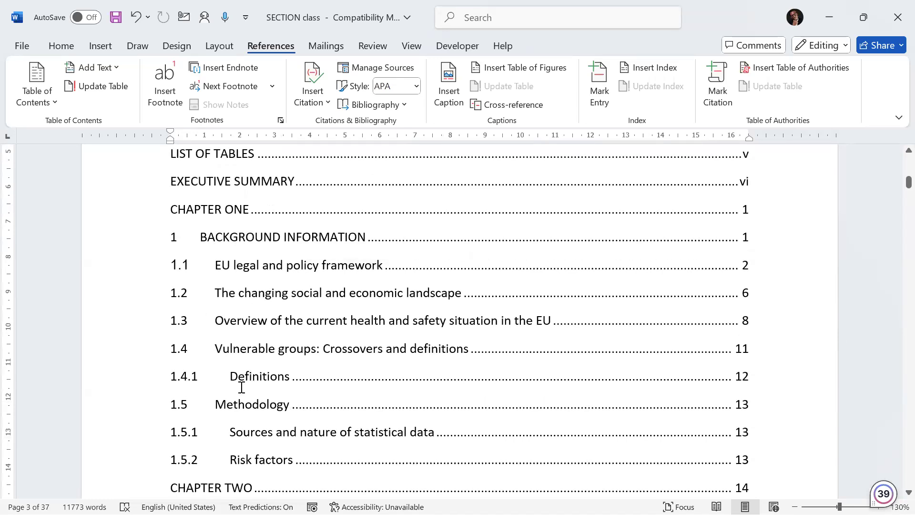
{"action": "scroll", "coordinate": [241, 387], "scroll_direction": "down", "scroll_amount": 1}
{"action": "scroll", "coordinate": [241, 387], "scroll_direction": "down", "scroll_amount": 4}
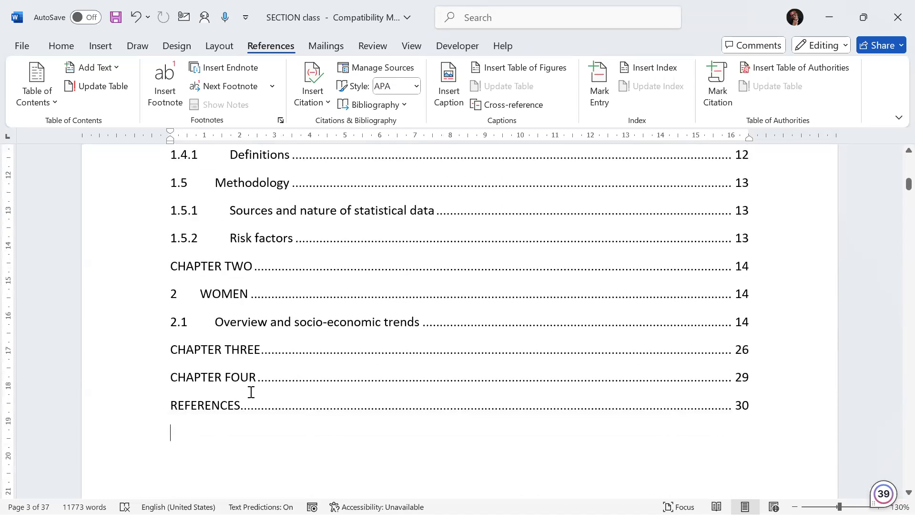